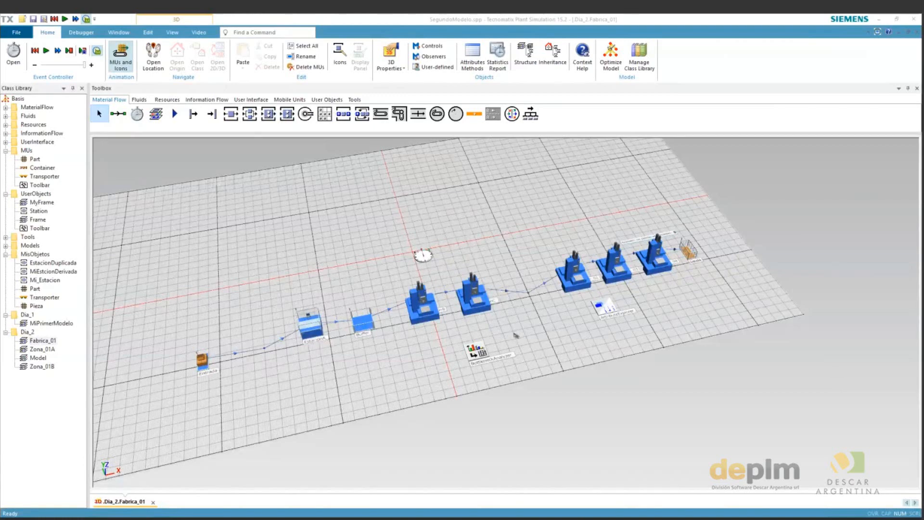
Open the 3D properties of the Mi_Estacion class and set its caption's Y position to -1.5 m
left_click(549, 341)
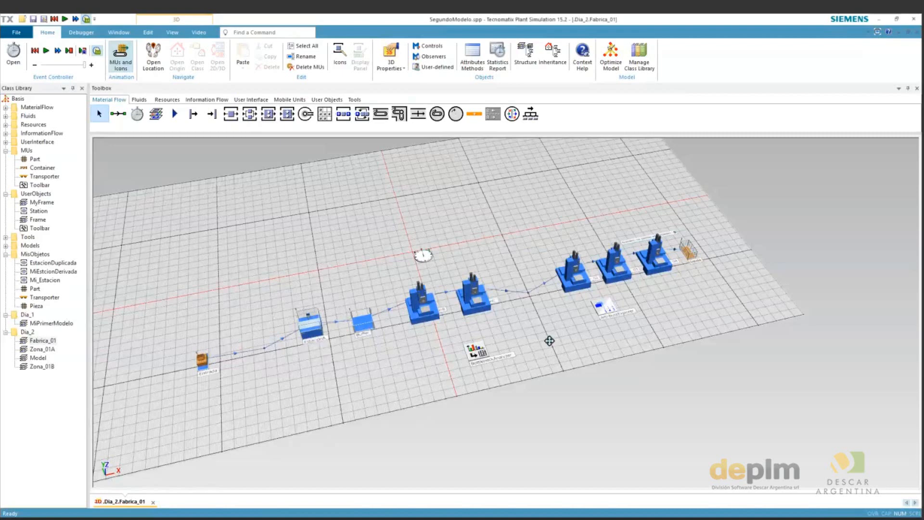
left_click_drag(549, 341, 554, 347)
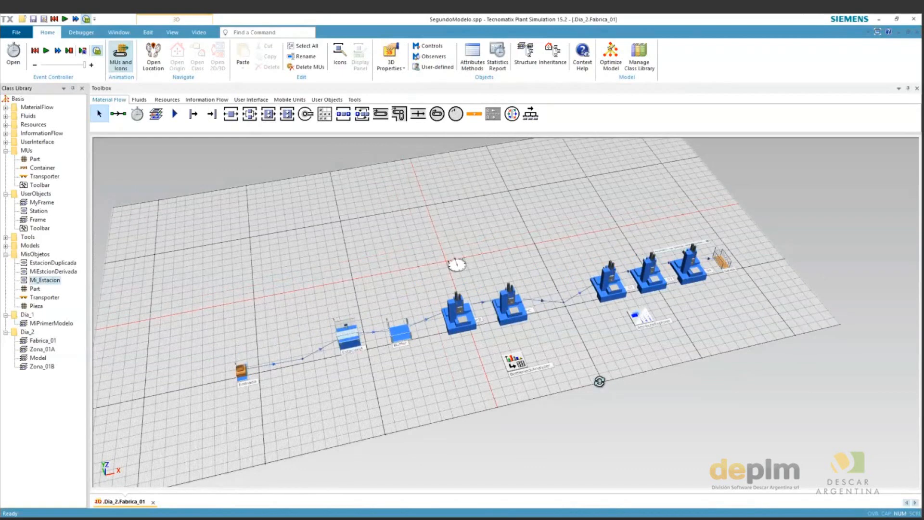
left_click_drag(599, 381, 608, 388)
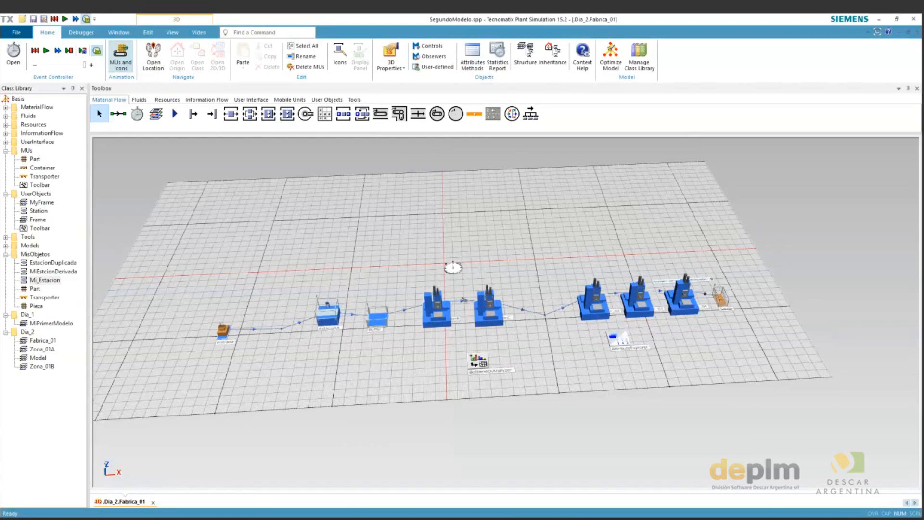
left_click(48, 281)
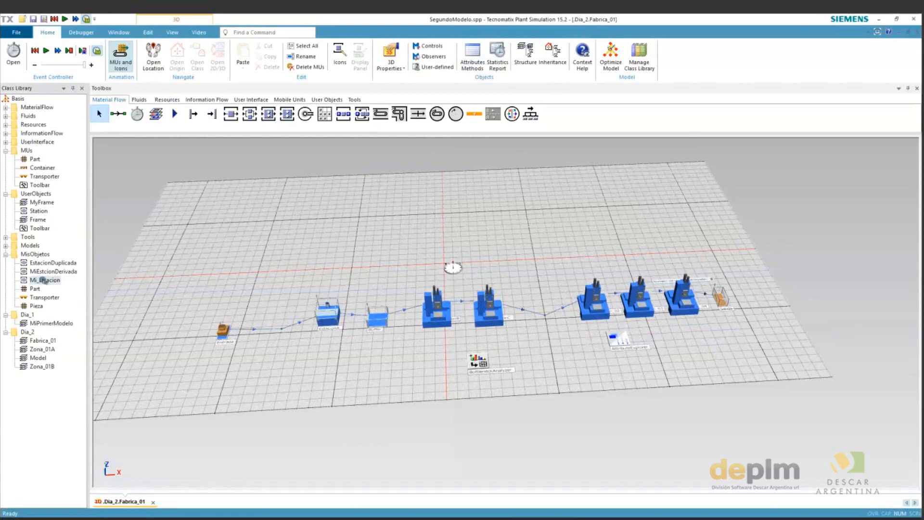
right_click(50, 284)
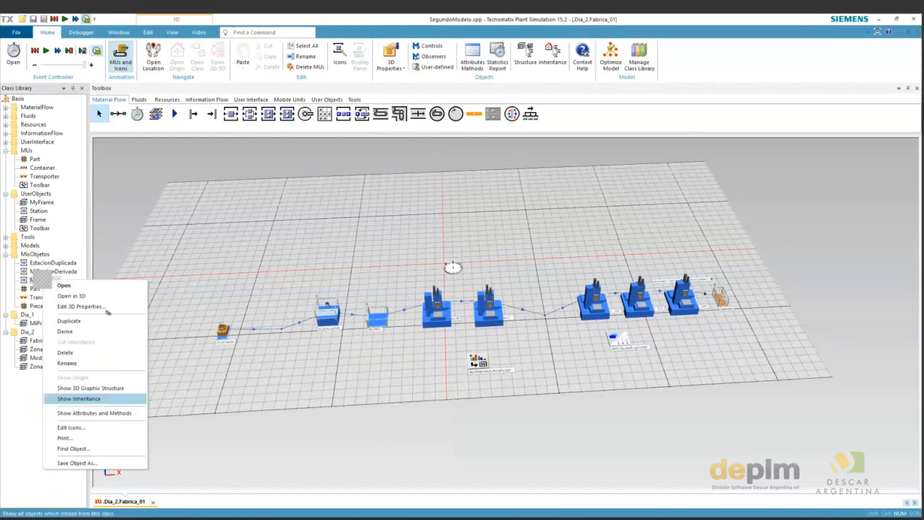
left_click(107, 309)
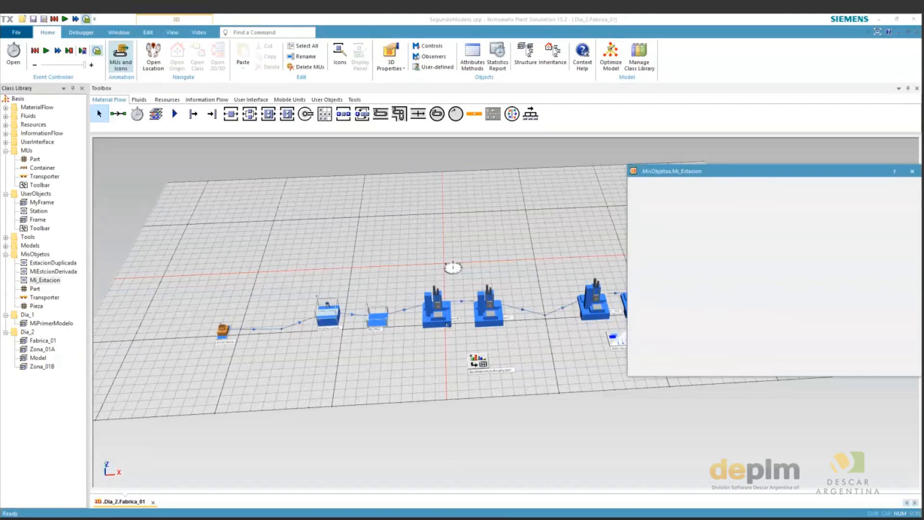
scroll(447, 324, "up", 5)
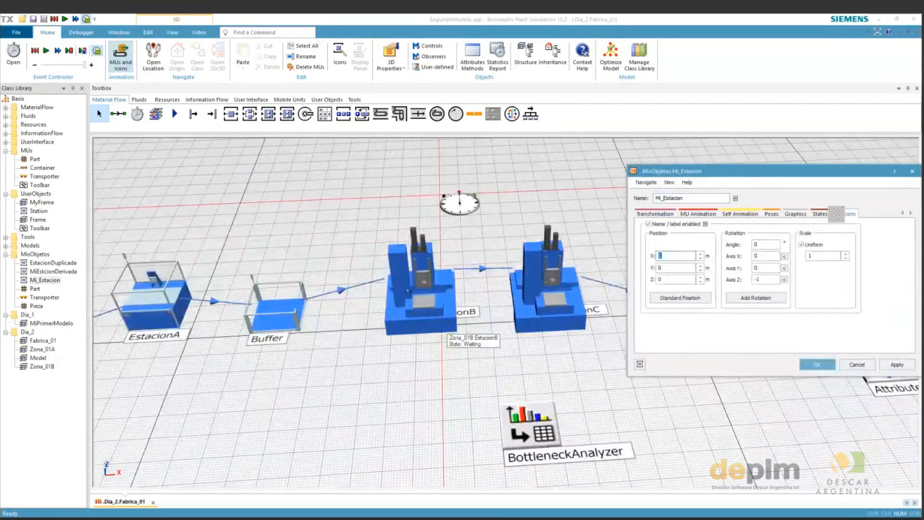
left_click(701, 271)
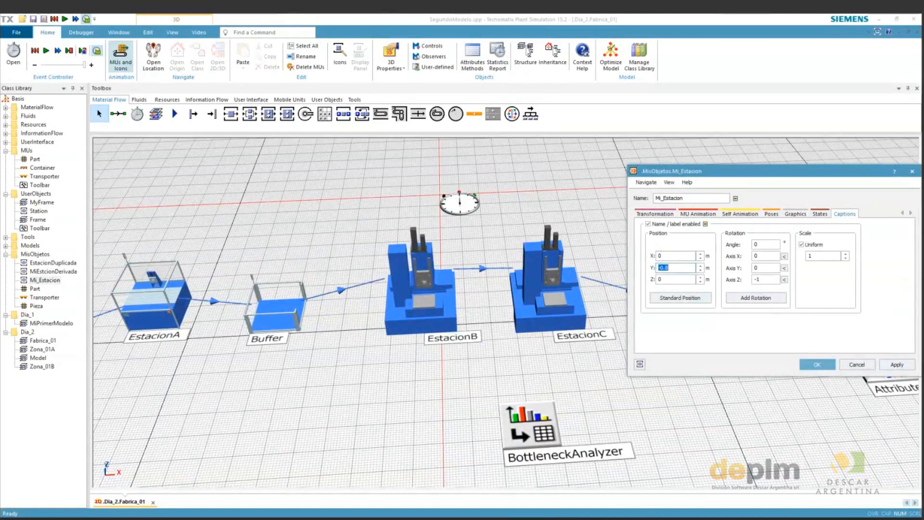
key("Return")
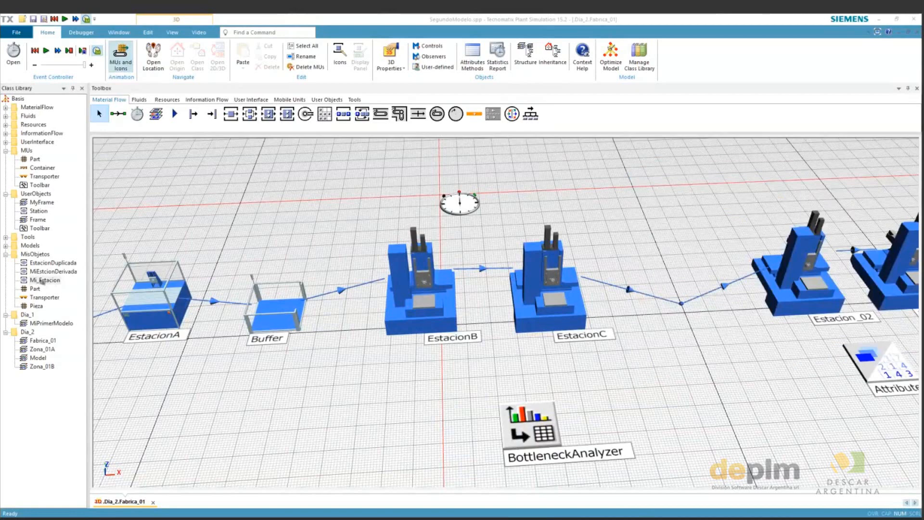
Re-enable Mi_Estacion's name label in its 3D properties, set the caption's Y position to -1.9 m and shift it toward negative X
right_click(42, 281)
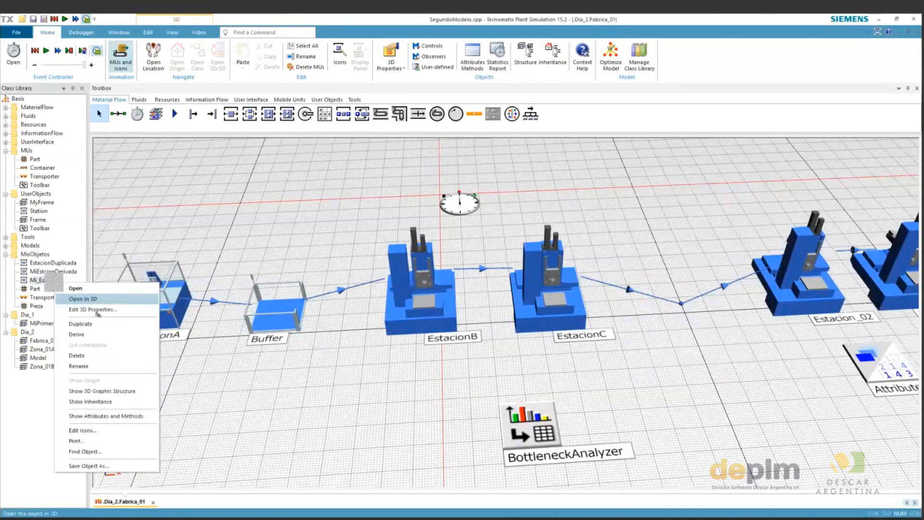
left_click(97, 312)
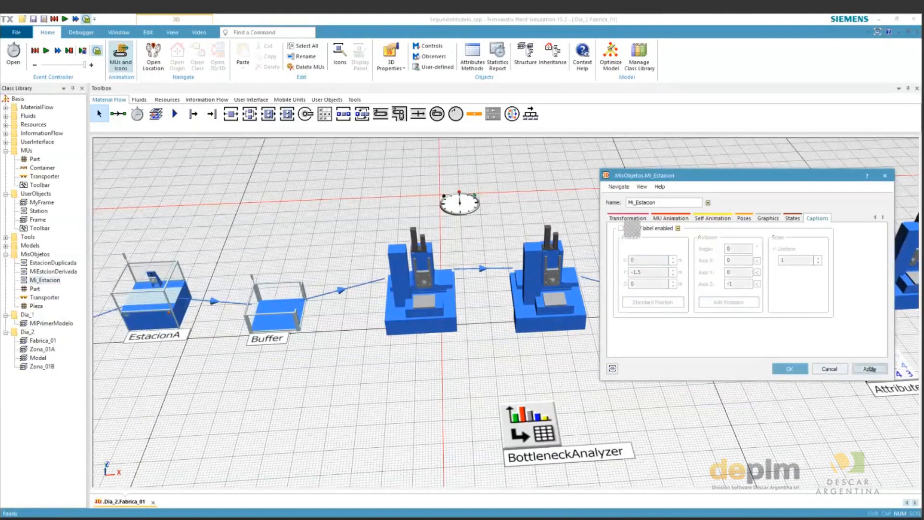
left_click(647, 229)
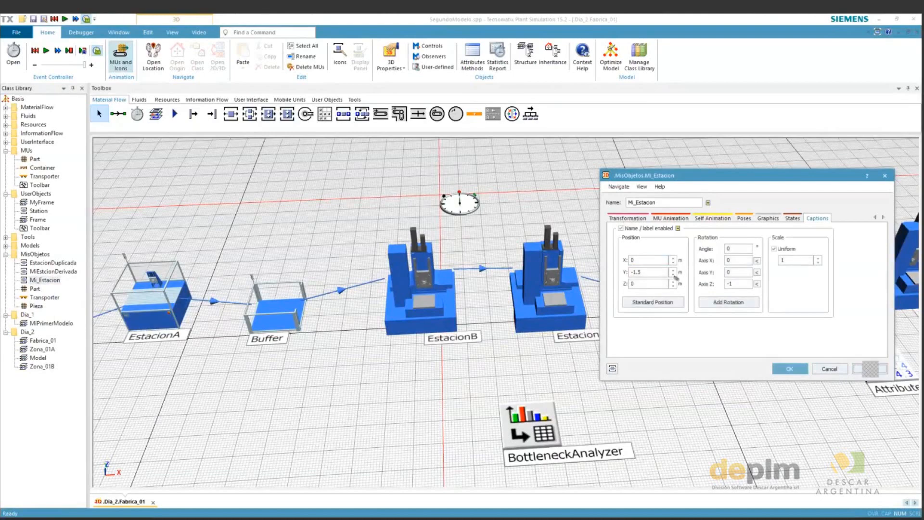
left_click(671, 265)
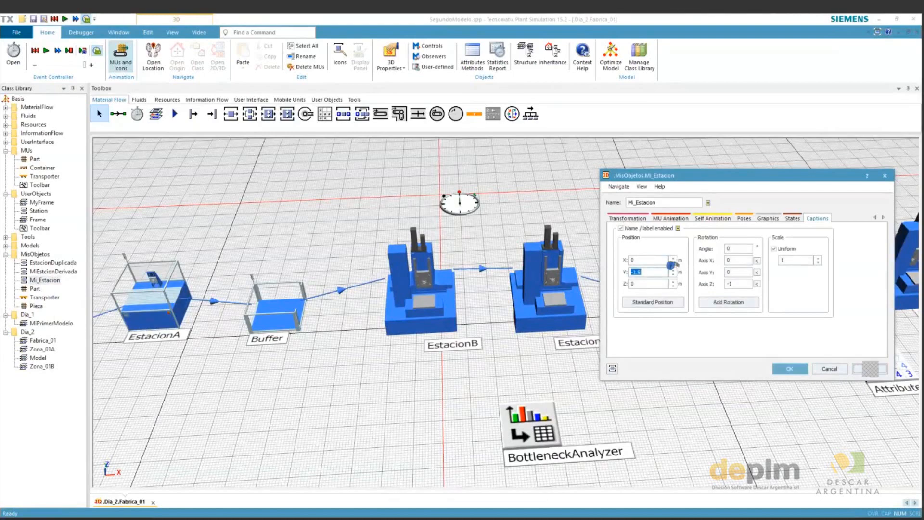
left_click(673, 262)
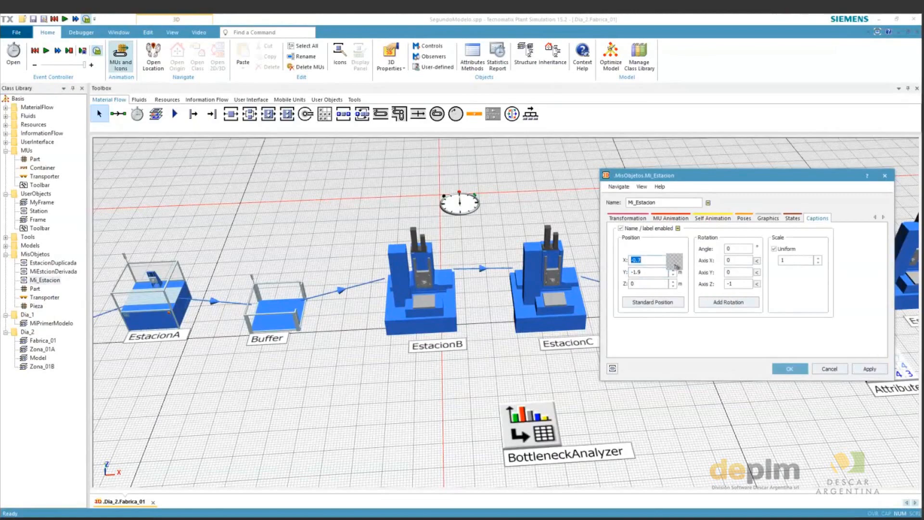
left_click(673, 263)
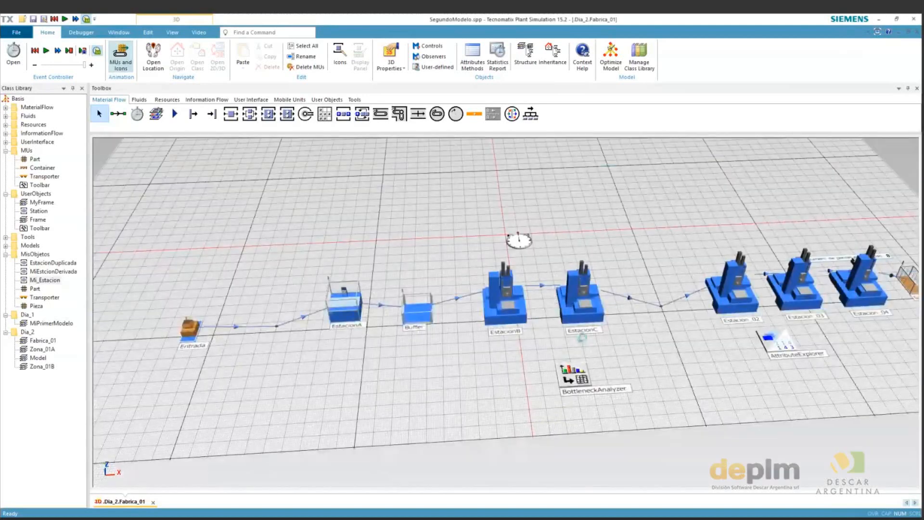
Create a new folder named Dia_3 under Basis in the class library
right_click(18, 99)
mouse_move(96, 105)
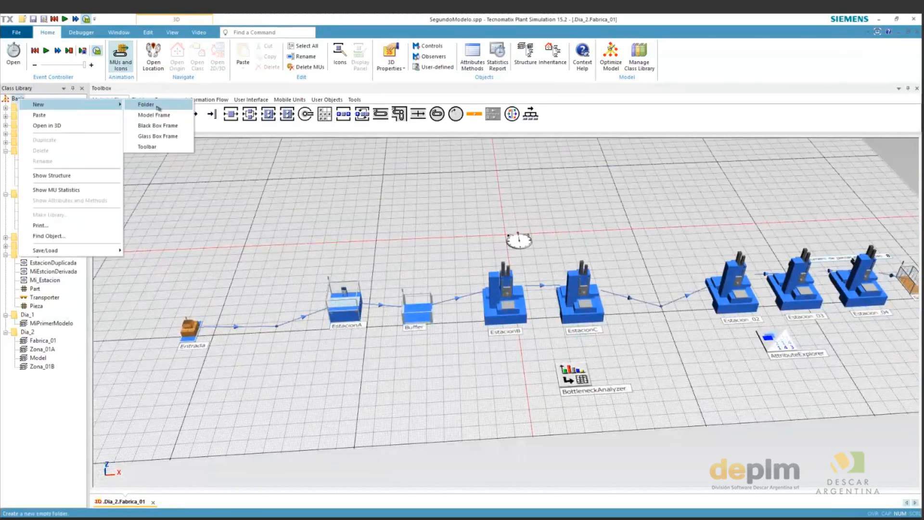
left_click(158, 108)
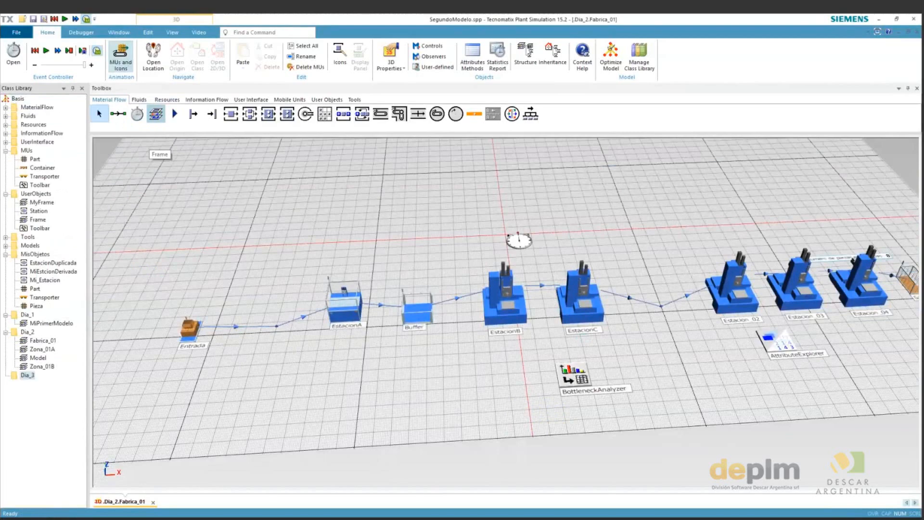
Add a Black Box Frame to the Dia_3 folder and name it Zona_02A
right_click(30, 375)
mouse_move(72, 224)
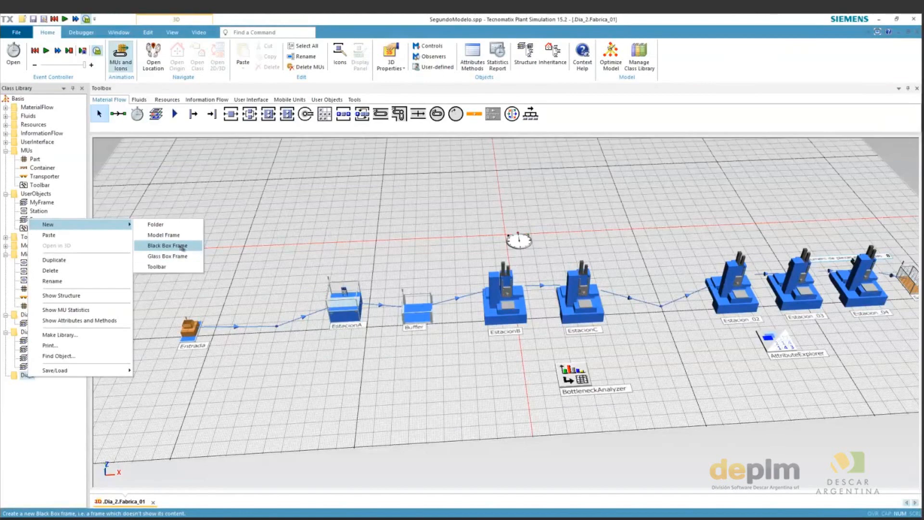
left_click(182, 246)
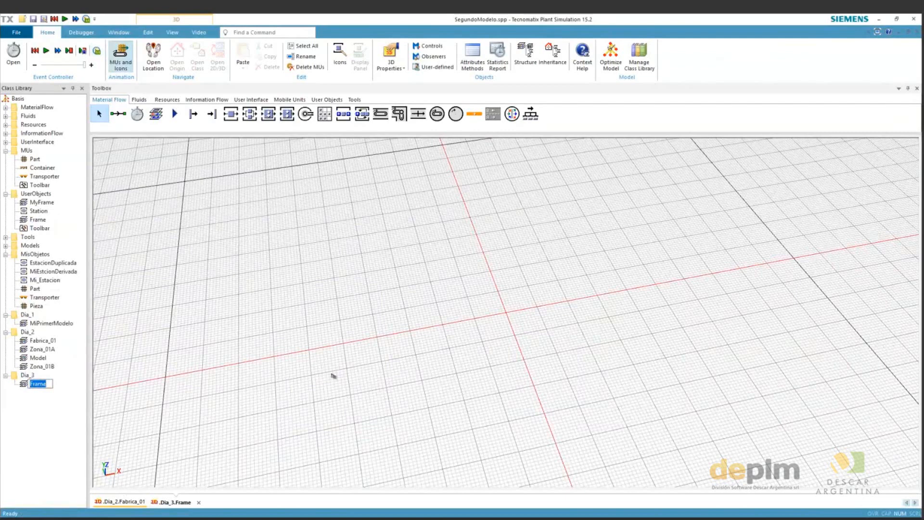
type("Zona_02A")
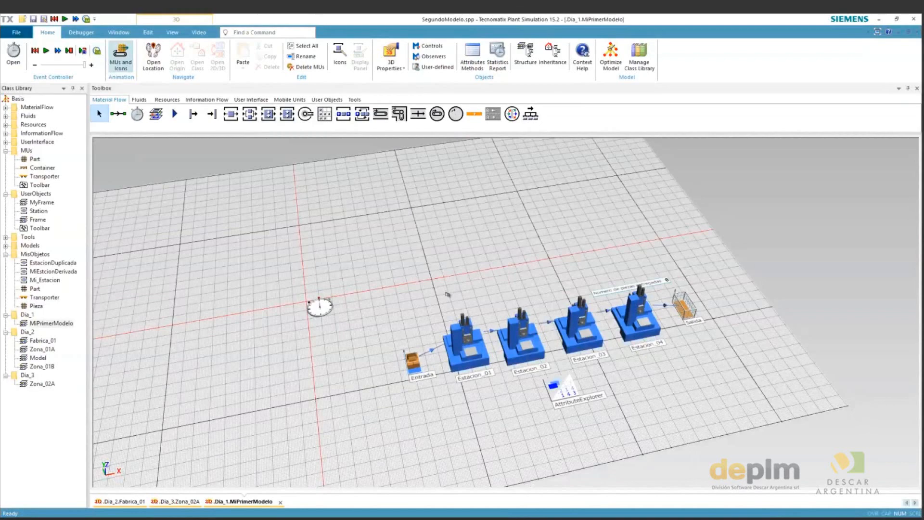
Close the open MiPrimerModelo and Fabrica_01 models so only Zona_02A stays open
left_click(280, 502)
left_click(154, 502)
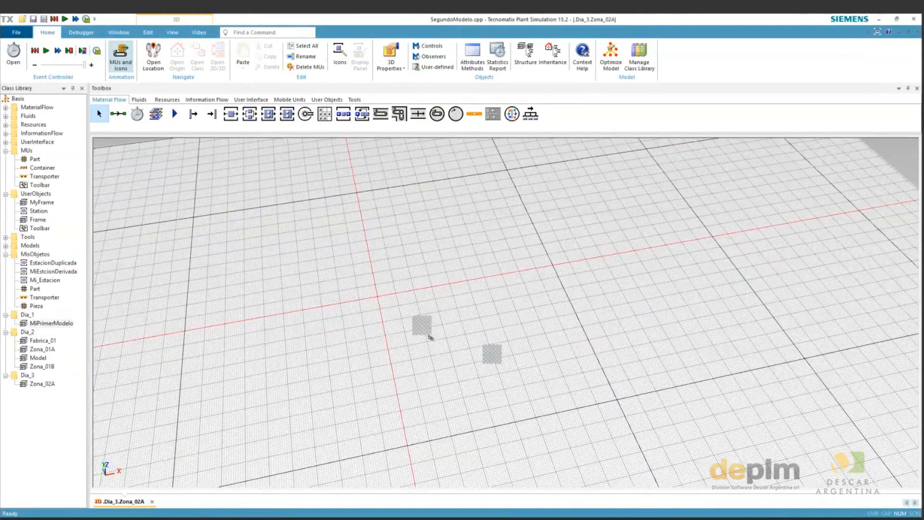
Lay out an EventController, a Source, two Stations and a Drain in Zona_02A and connect the material flow from Source to Drain
left_click_drag(429, 337, 425, 359)
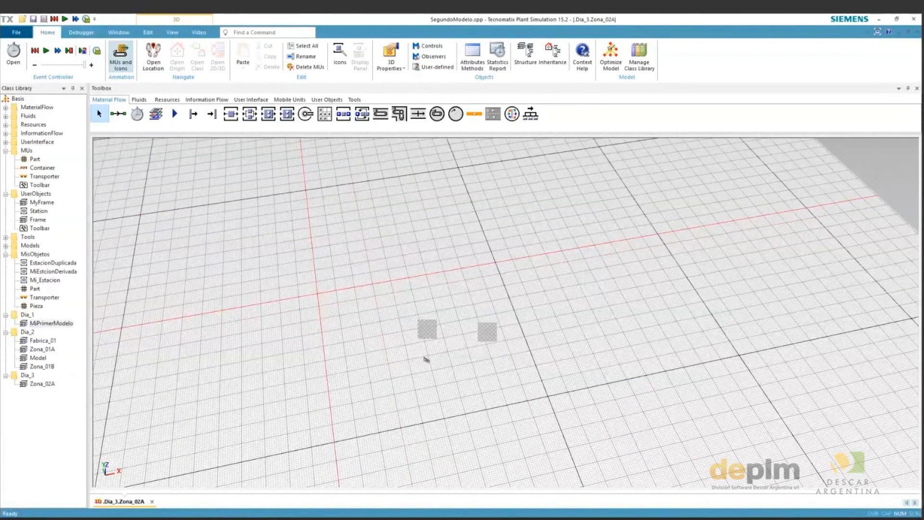
left_click_drag(425, 359, 471, 306)
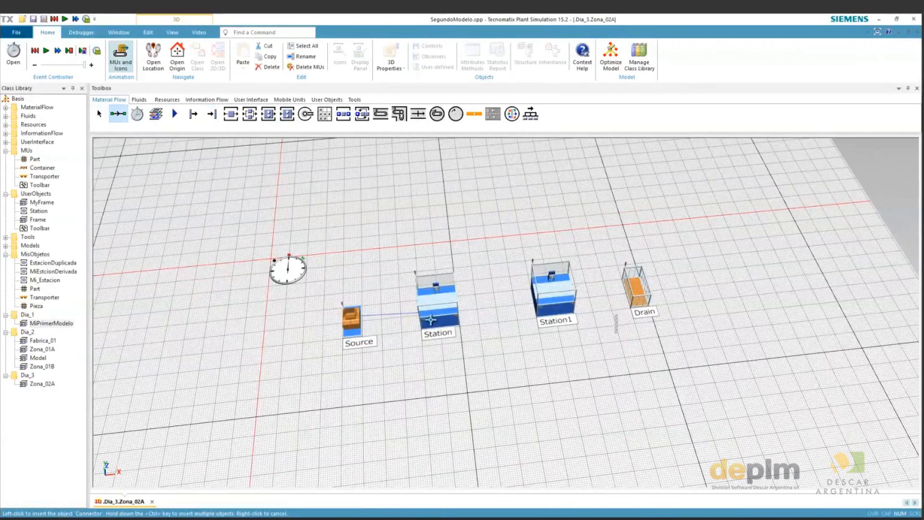
left_click(430, 319)
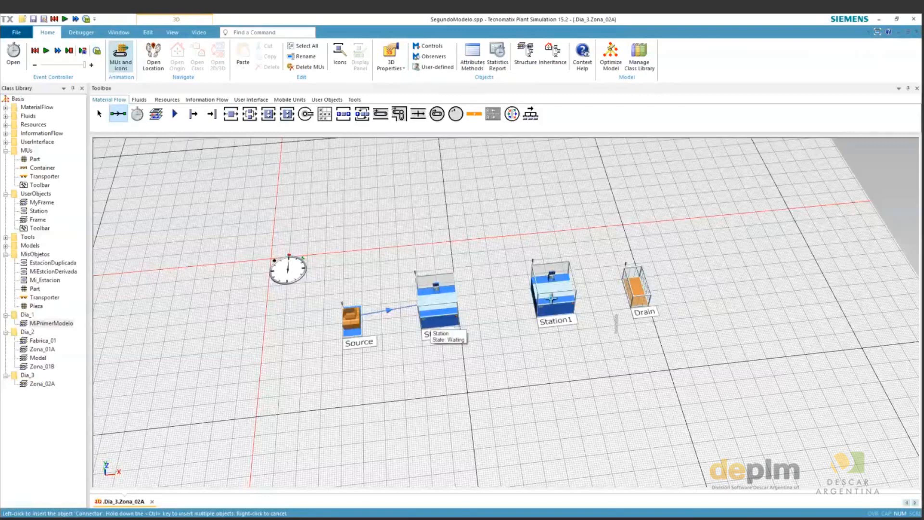
left_click(551, 299)
left_click(635, 290)
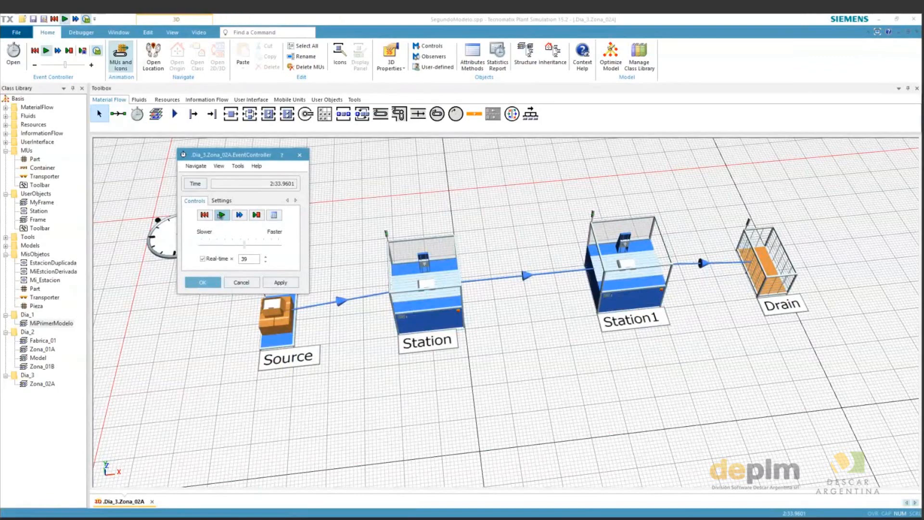
Stop and reset the Zona_02A simulation, turn off real-time mode, and process its events one at a time
left_click(221, 215)
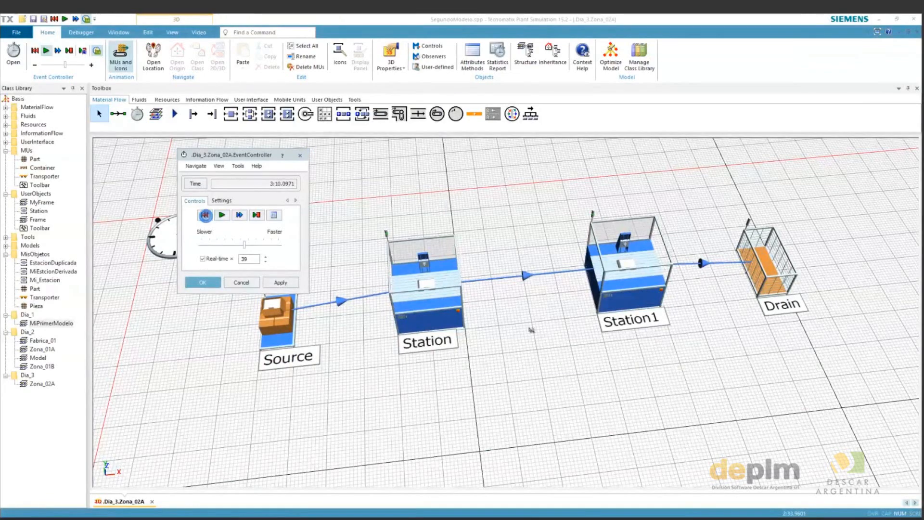
left_click(205, 216)
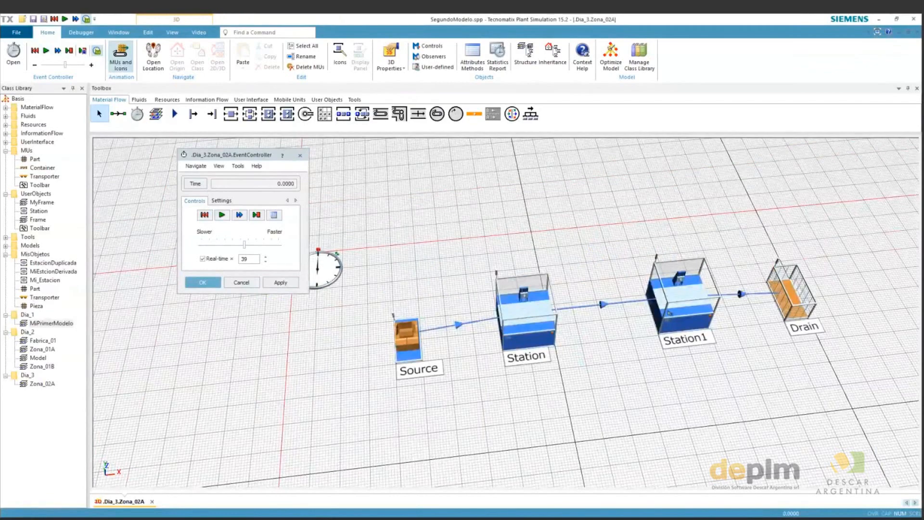
left_click(257, 215)
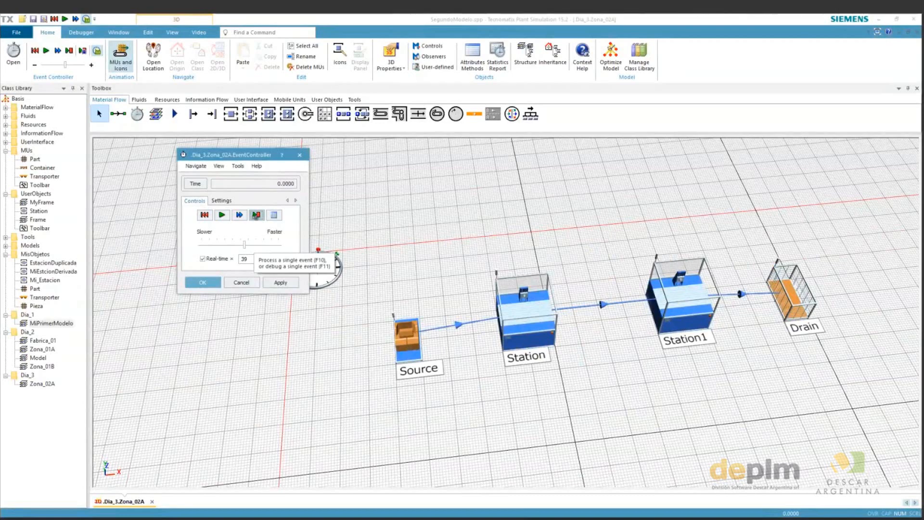
left_click(255, 215)
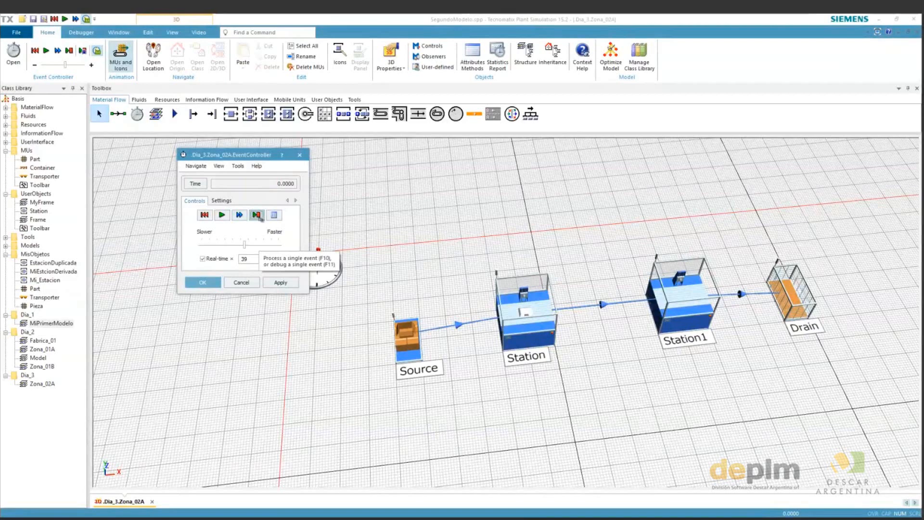
left_click(261, 218)
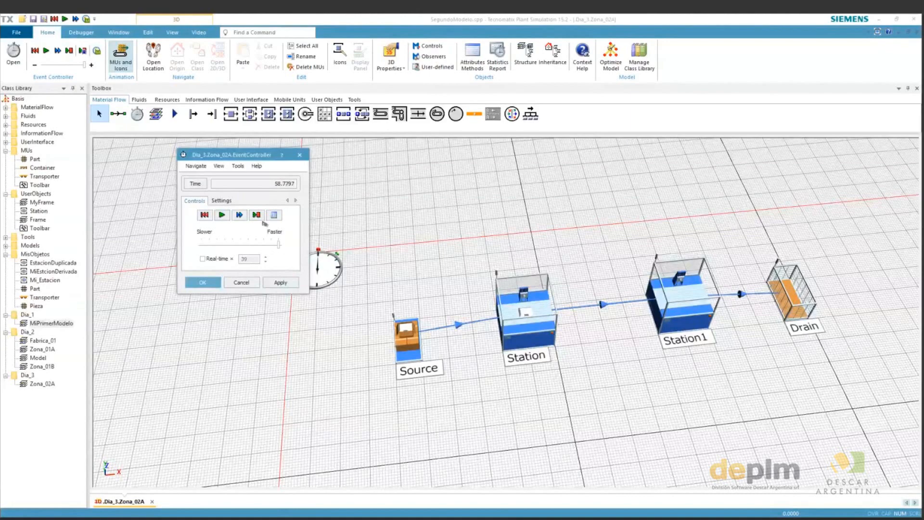
left_click(258, 215)
left_click(256, 214)
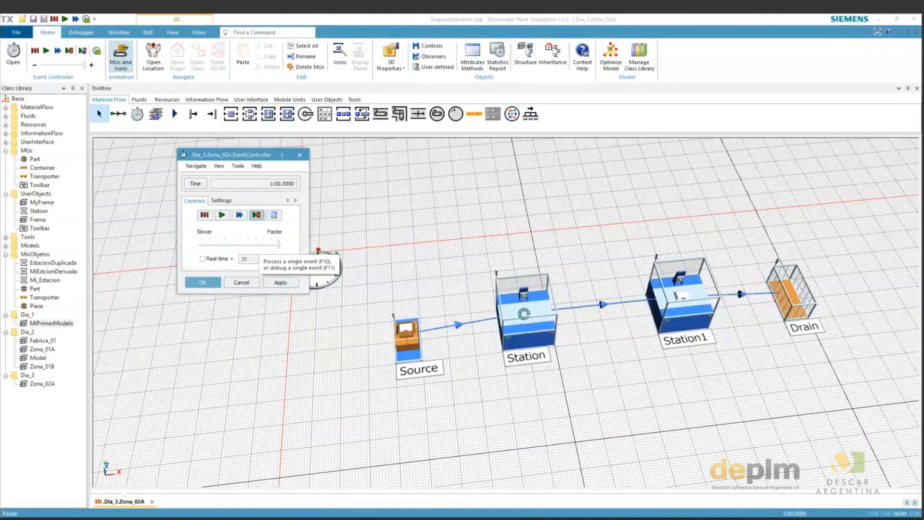
left_click(524, 313)
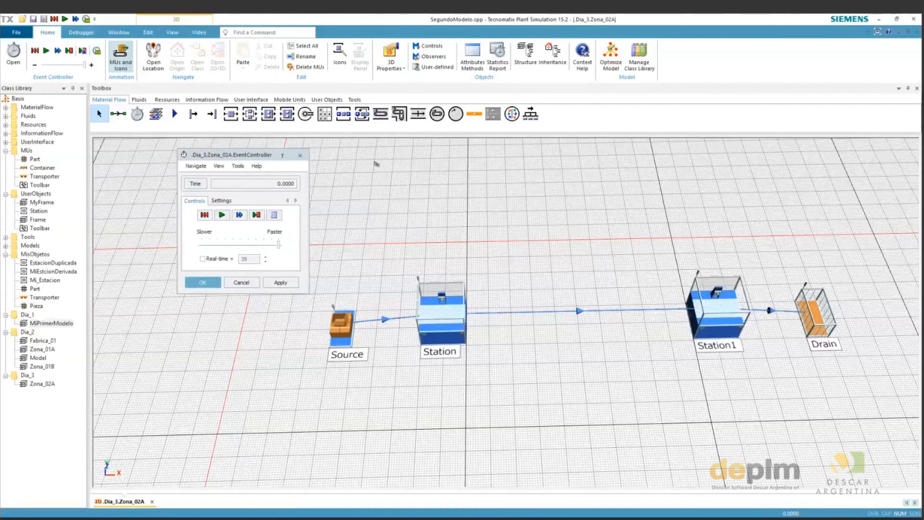
Insert a straight Conveyor segment behind the flow line, spanning the gap between Station and Station1
left_click(380, 114)
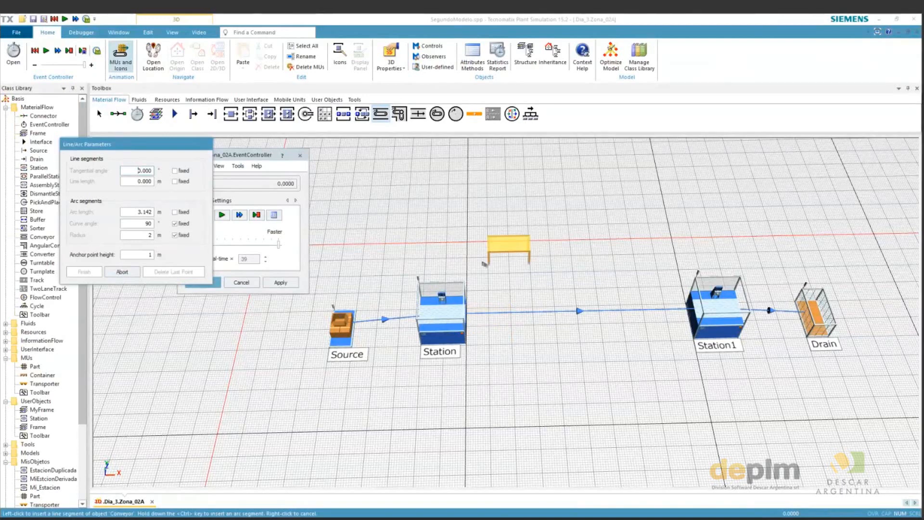
left_click(679, 248)
right_click(561, 237)
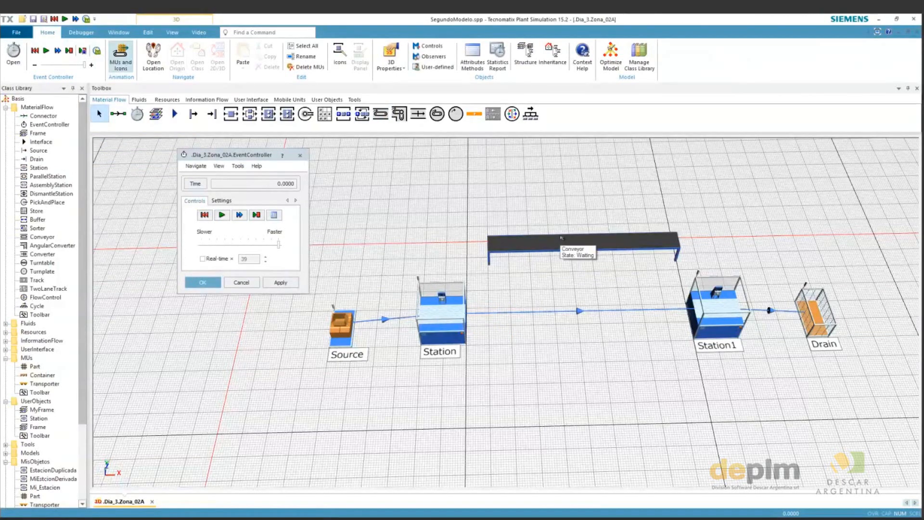
Delete the direct connector between Station and Station1 and link the two stations through the conveyor instead
left_click(539, 312)
key("Delete")
left_click(430, 298)
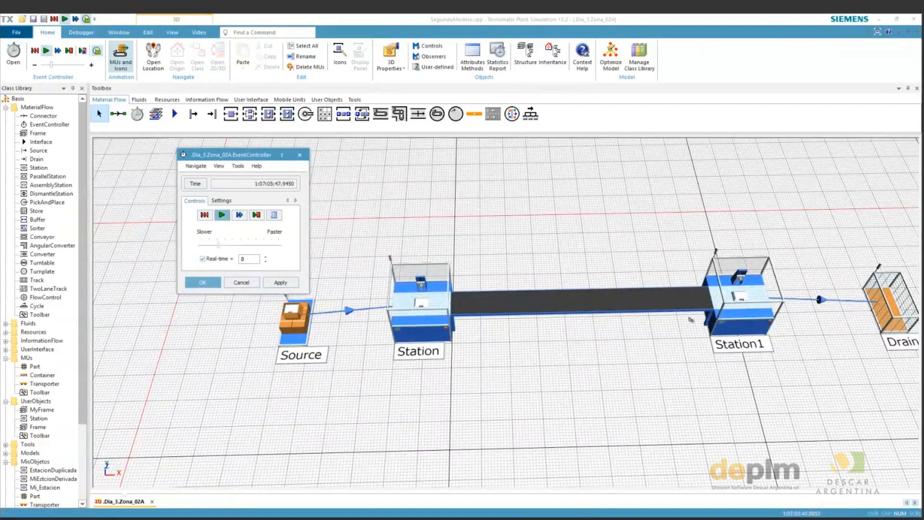
Raise the running simulation's real-time factor to 16, and set the conveyor's speed to 0.5 m/s and its time to 1
key("Right")
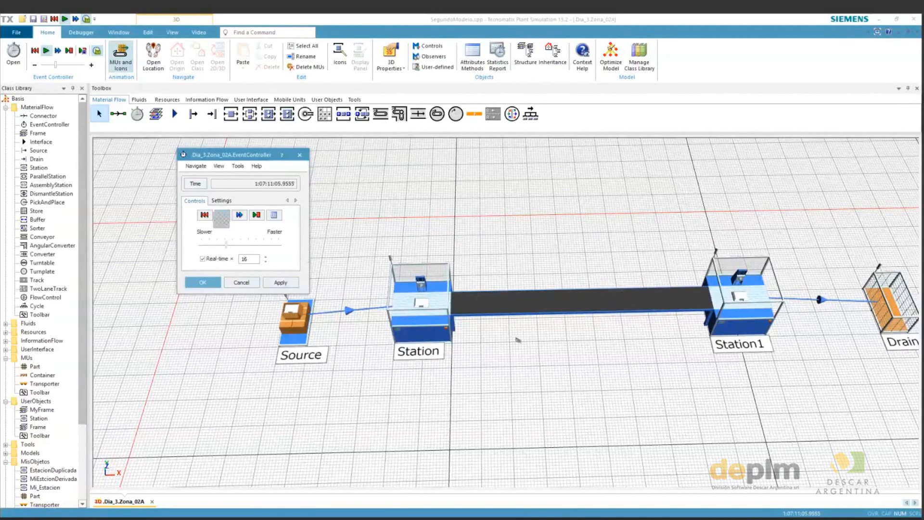
left_click(536, 312)
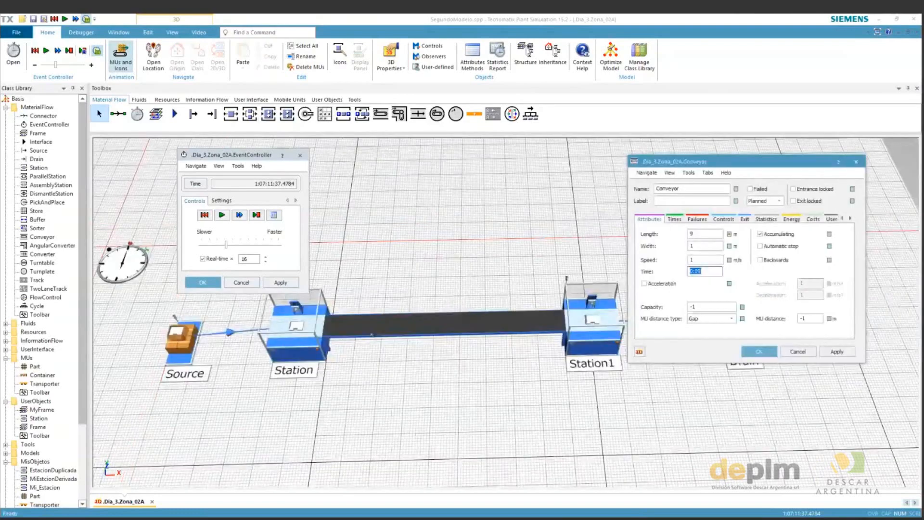
key("shift+Tab")
type("0.5")
left_click_drag(713, 272, 670, 277)
type("1")
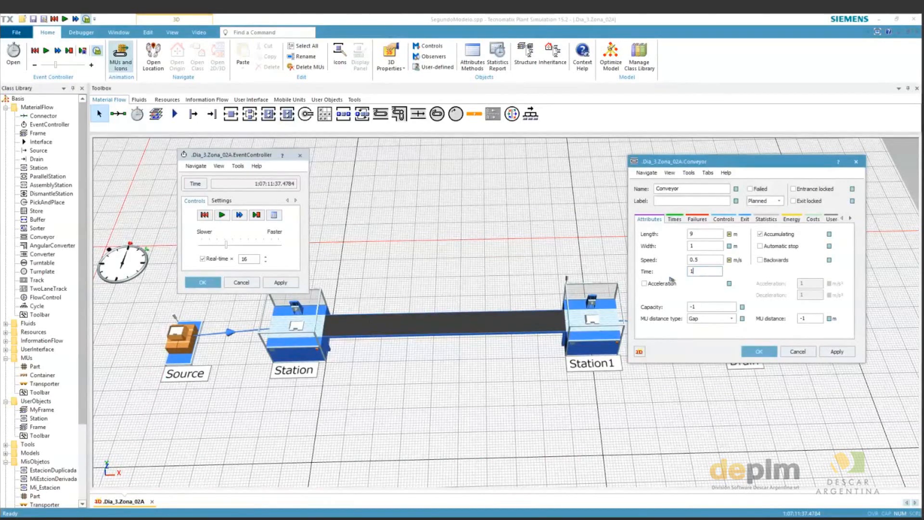
key("Return")
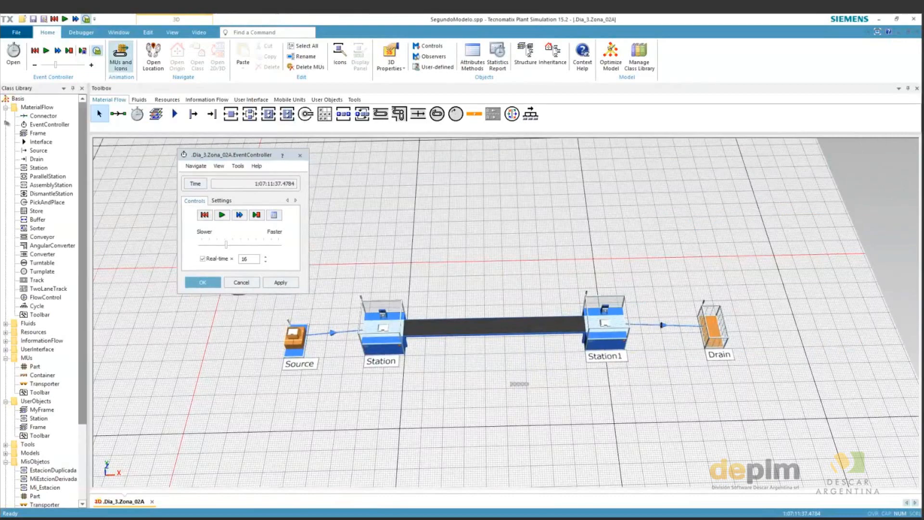
Create a new Model in the Dia_3 folder and open its 3D view
left_click(6, 108)
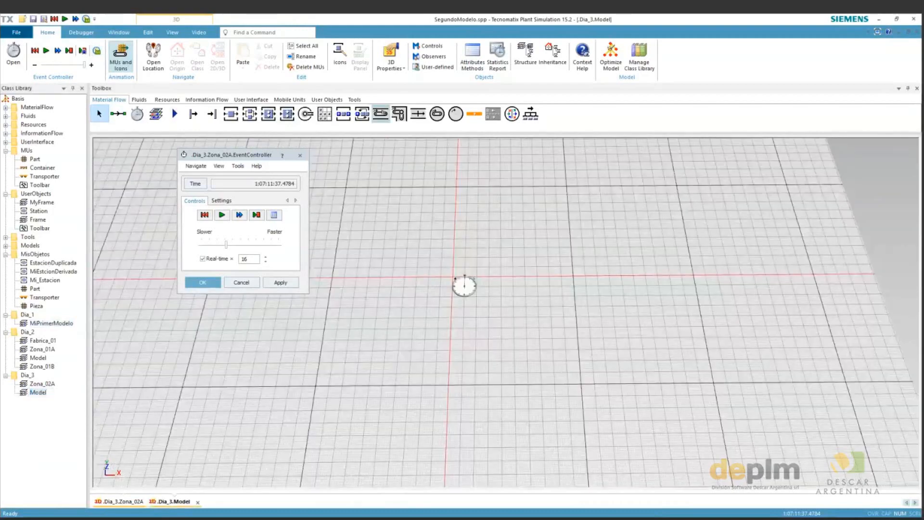
Try drawing a conveyor near the EventController with a fixed tangential angle and a fixed line length of 3 m
left_click(410, 168)
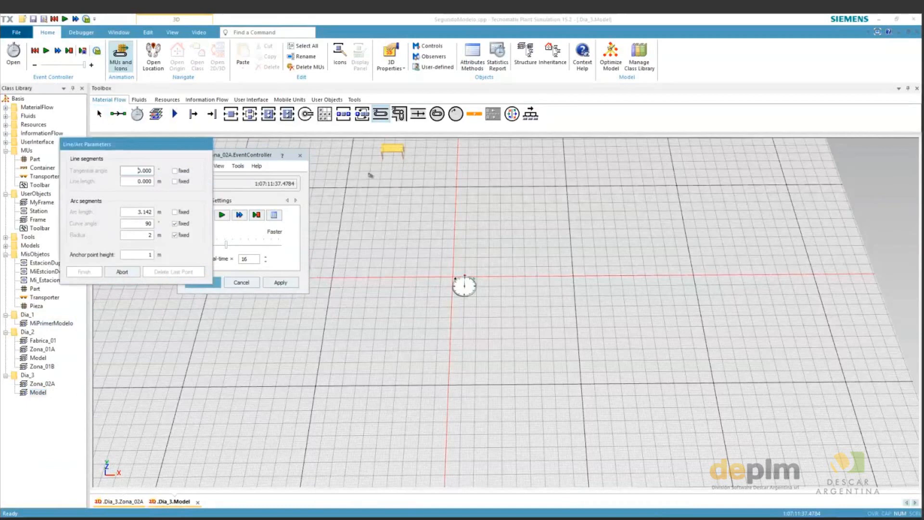
left_click_drag(133, 144, 370, 162)
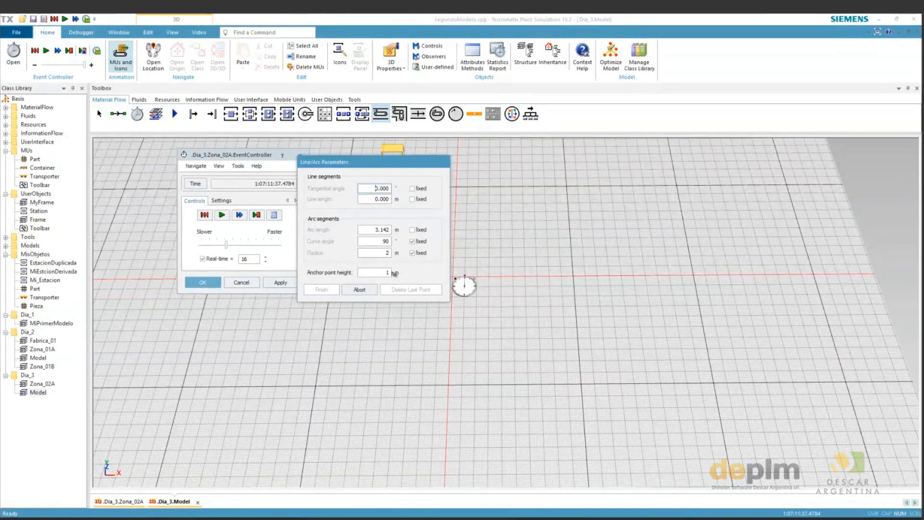
left_click(502, 321)
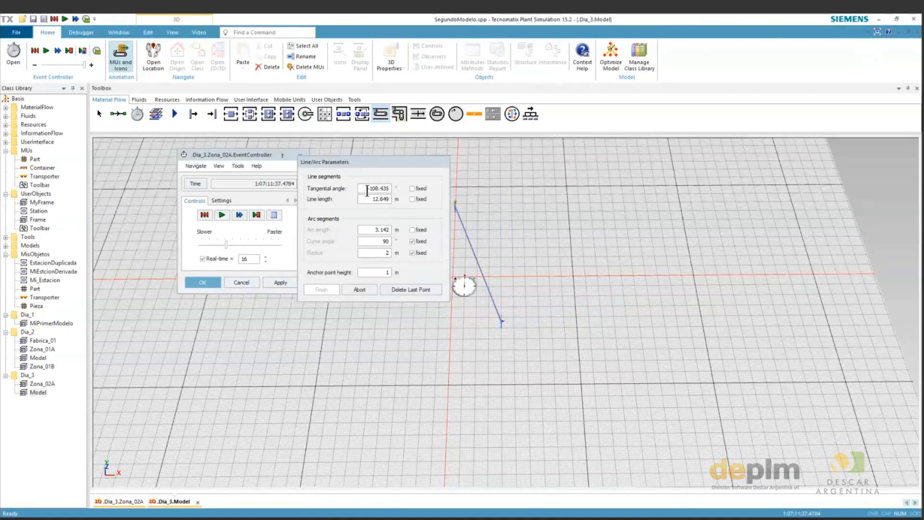
left_click(367, 191)
type("4")
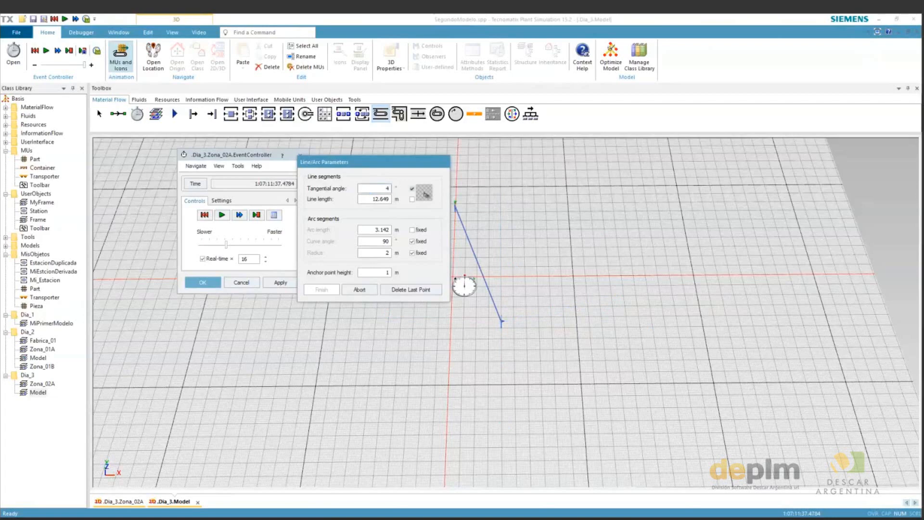
type("5")
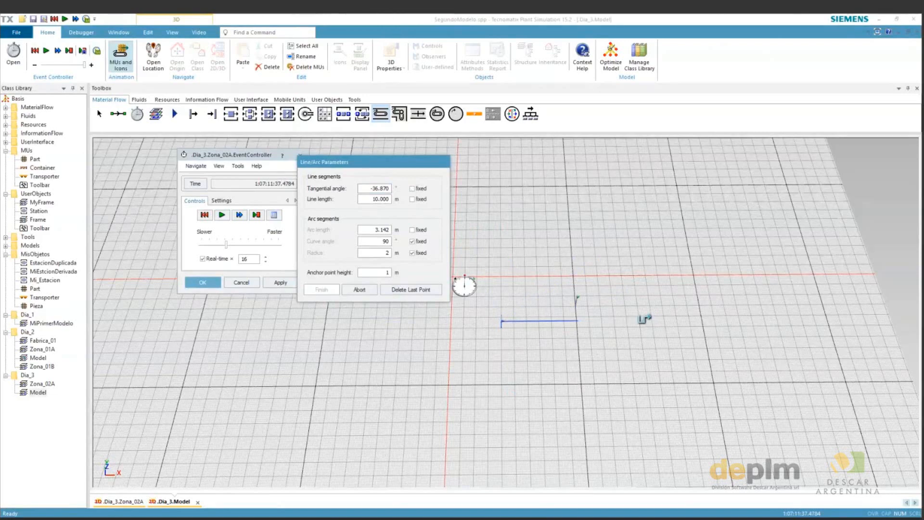
double_click(374, 200)
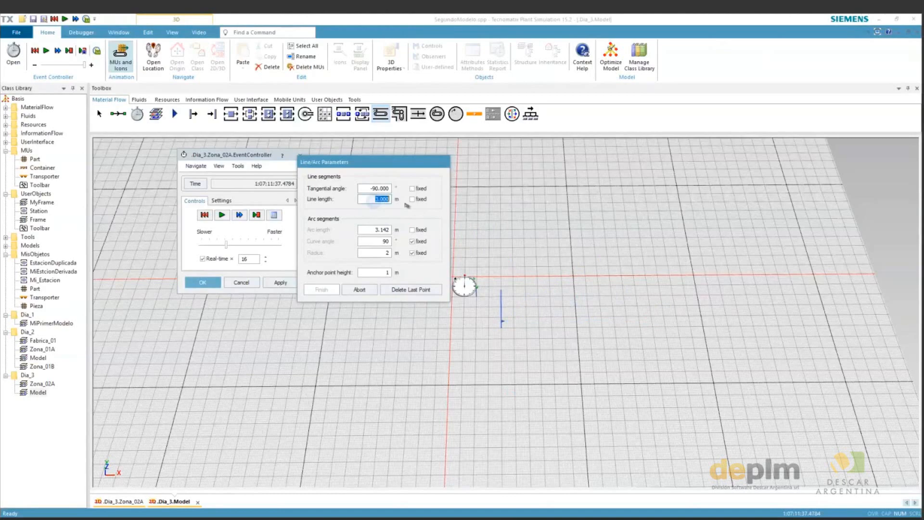
type("3")
left_click(573, 331)
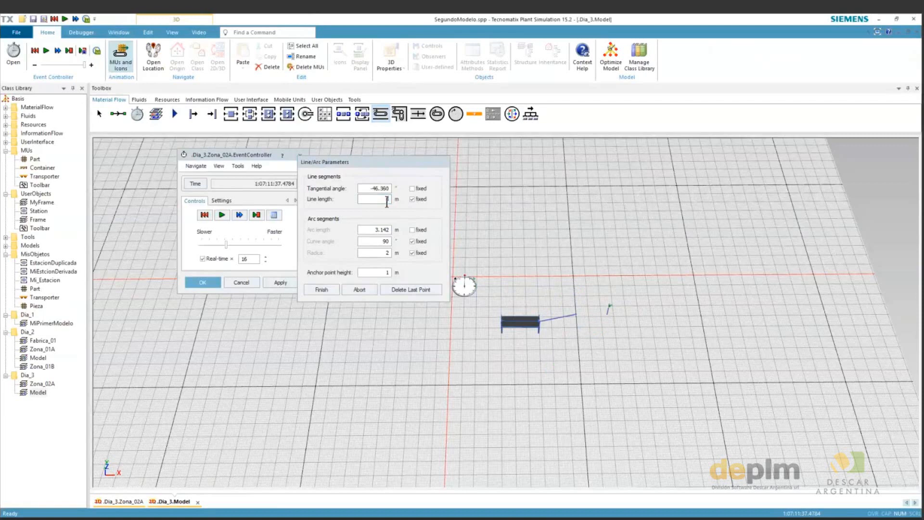
left_click(412, 200)
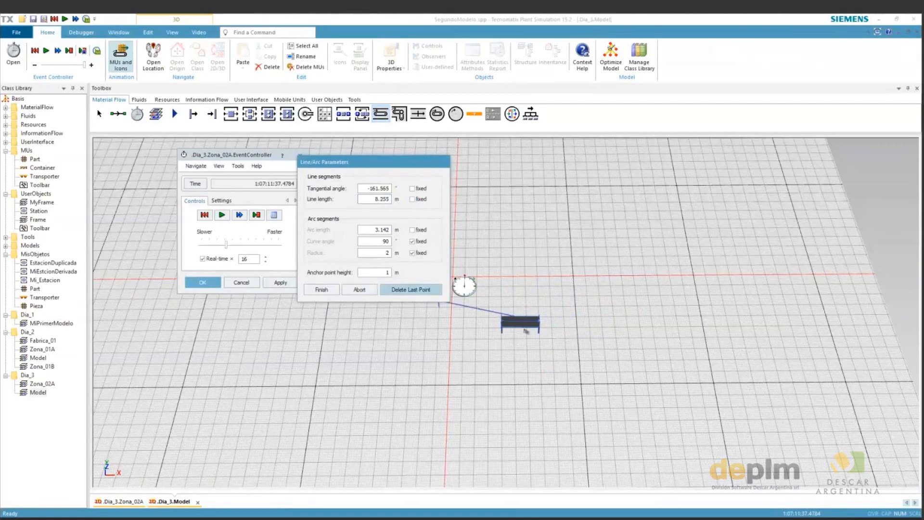
key("Escape")
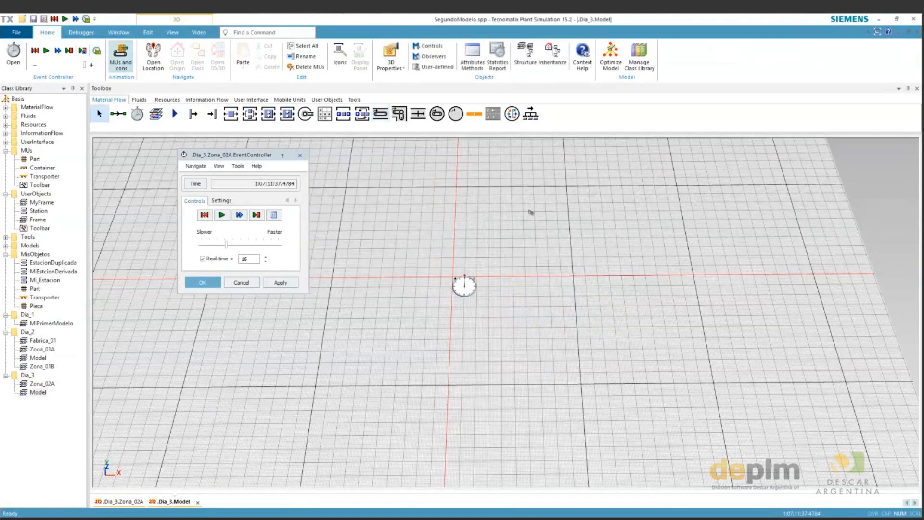
Start a new Conveyor beside the EventController and draw its first straight section along the red X axis
left_click(380, 113)
left_click(526, 279)
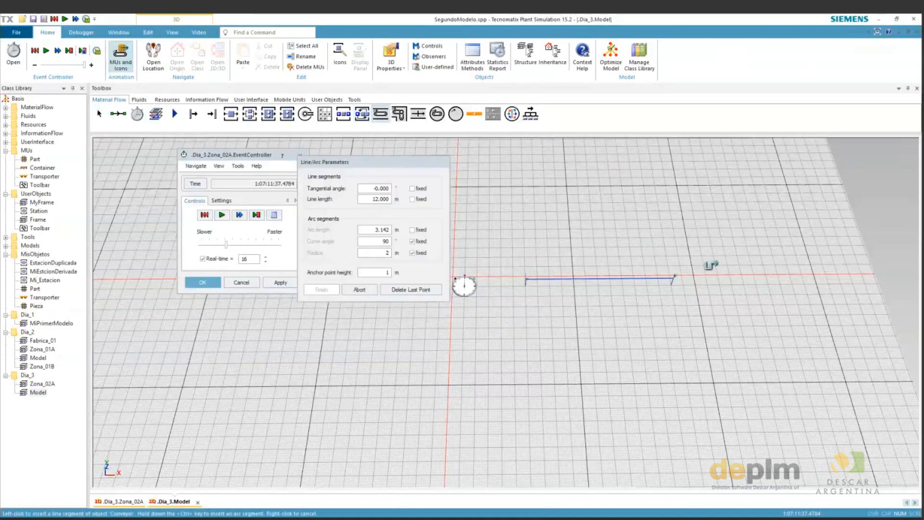
left_click(714, 267)
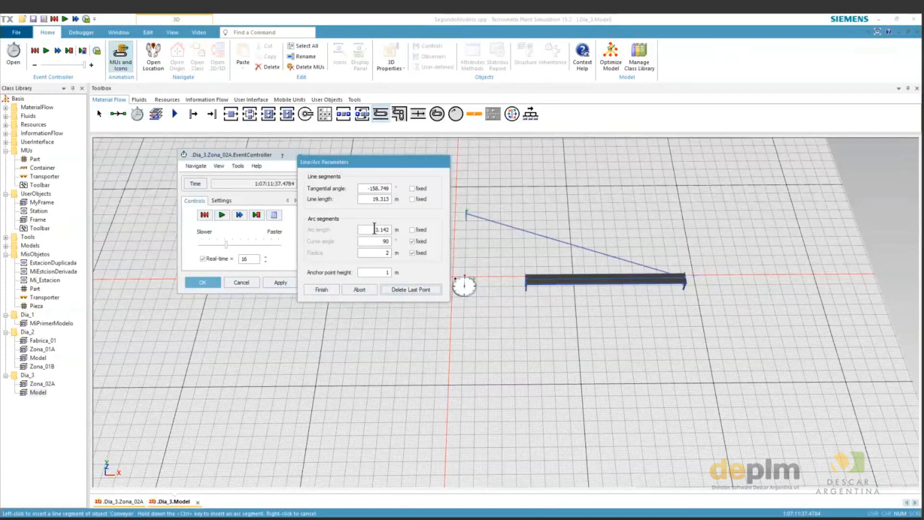
Set a fixed arc length of 5 m and a 90° curve angle, and continue the conveyor with curved and straight sections into a hook shape
double_click(374, 229)
type("5")
key("Return")
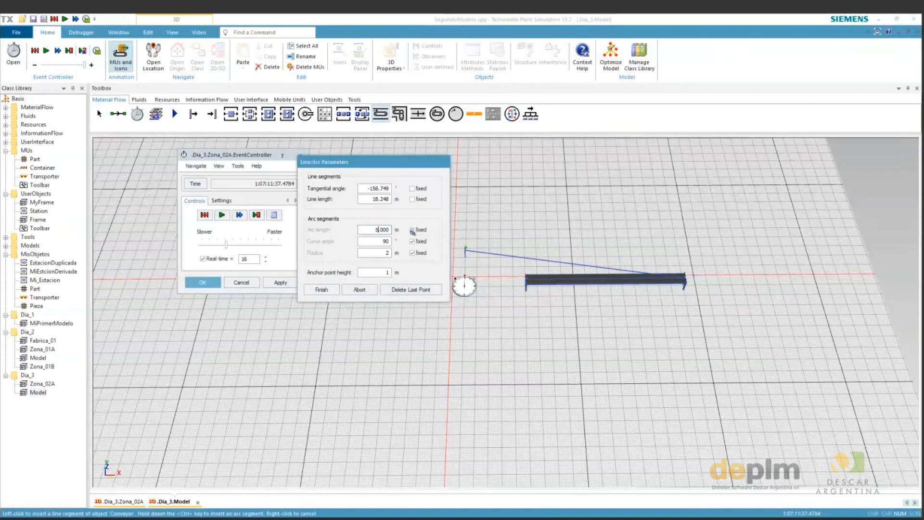
left_click(412, 230)
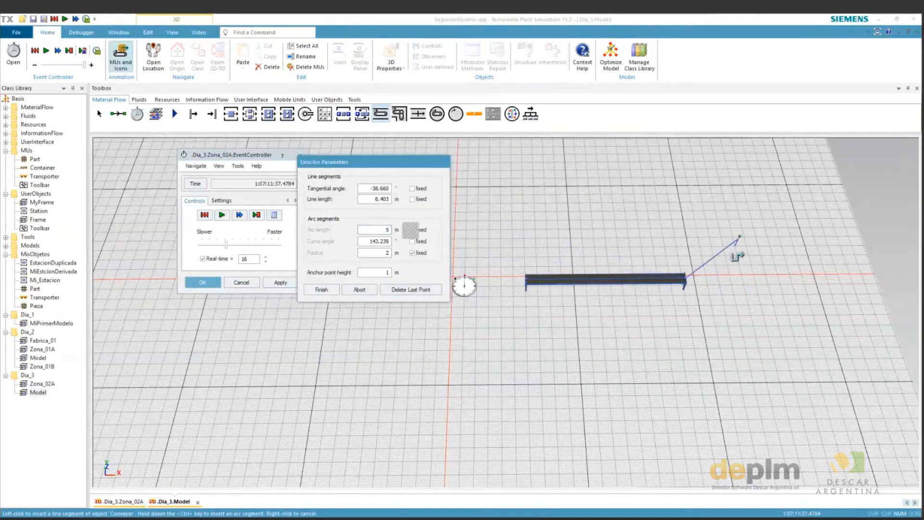
key("ctrl")
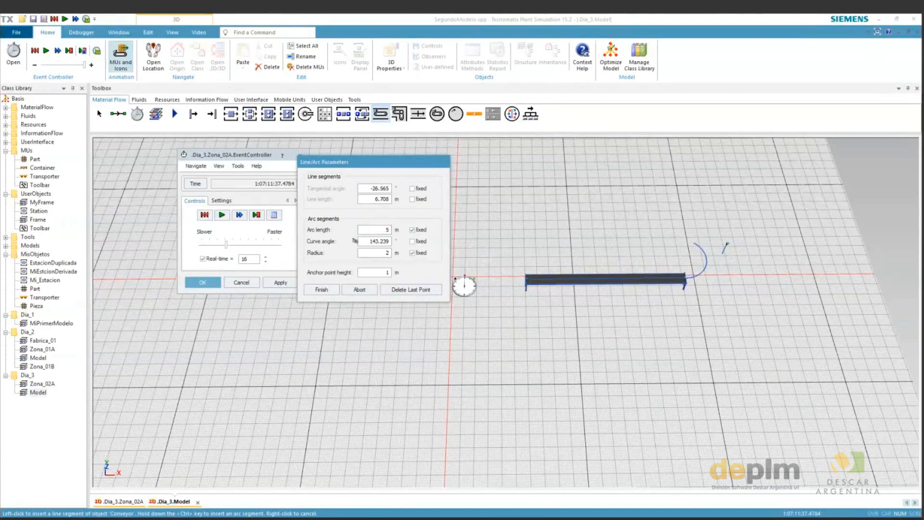
left_click_drag(361, 242, 431, 247)
type("90")
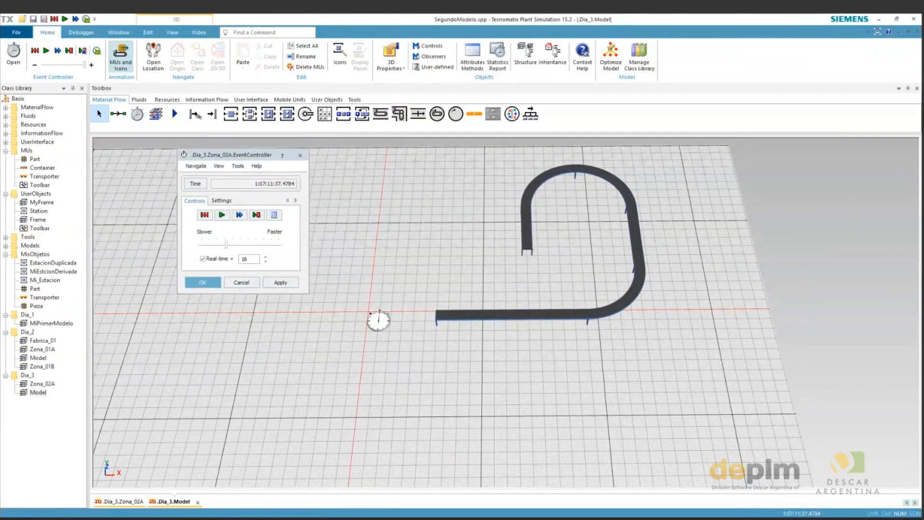
Place a Source at the conveyor's start and a Drain near its end, and connect the Source to the conveyor
left_click_drag(195, 114, 406, 319)
left_click(119, 114)
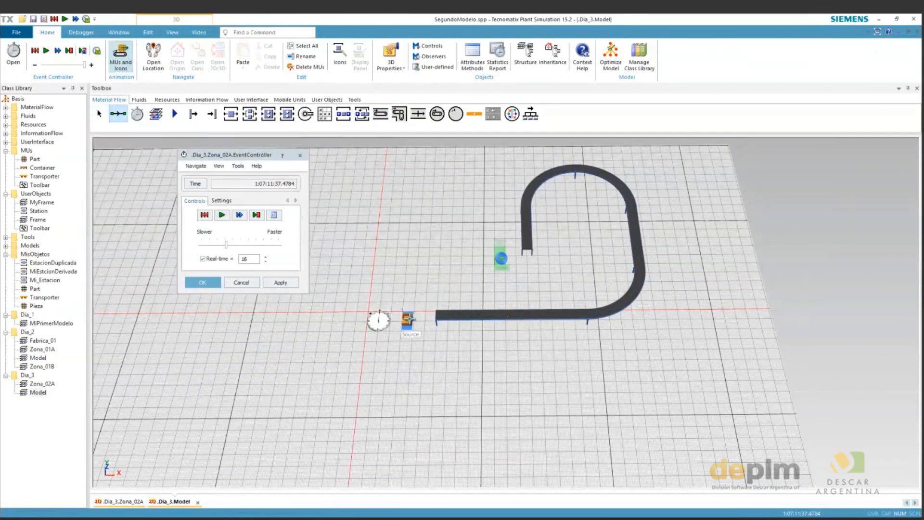
left_click(407, 318)
left_click(444, 314)
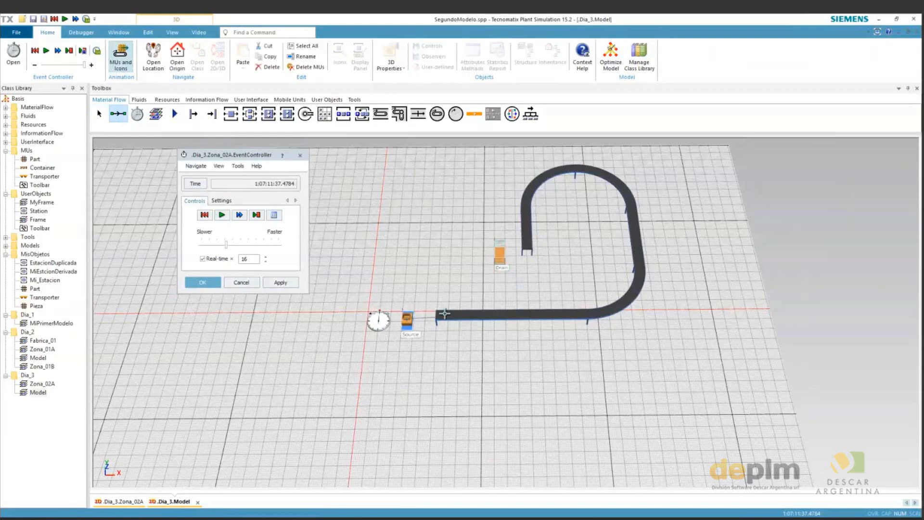
left_click(439, 319)
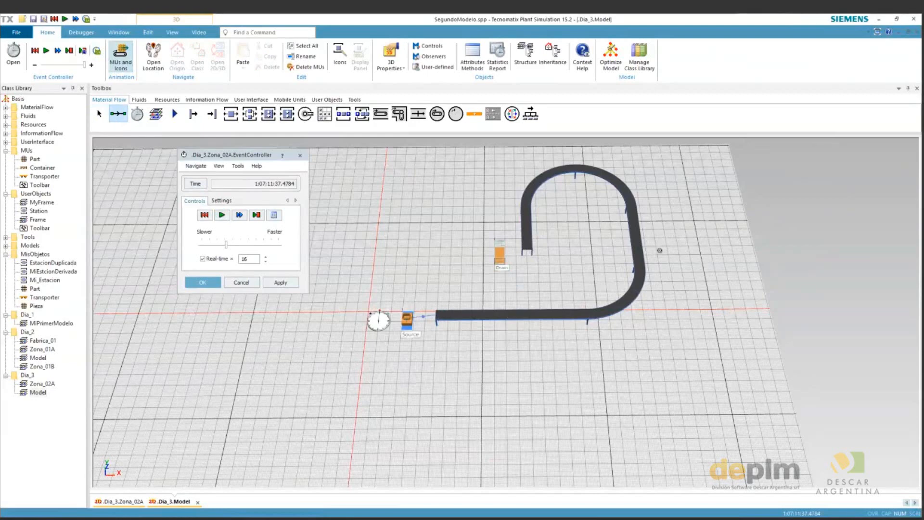
Connect the conveyor's end to the Drain, run the simulation at a real-time factor of 3, and reset it
left_click(526, 242)
left_click(500, 255)
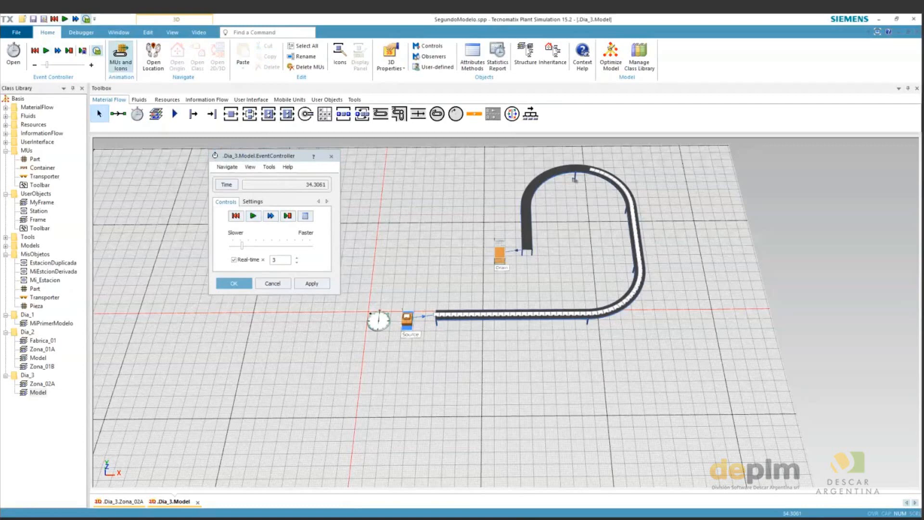
left_click(235, 216)
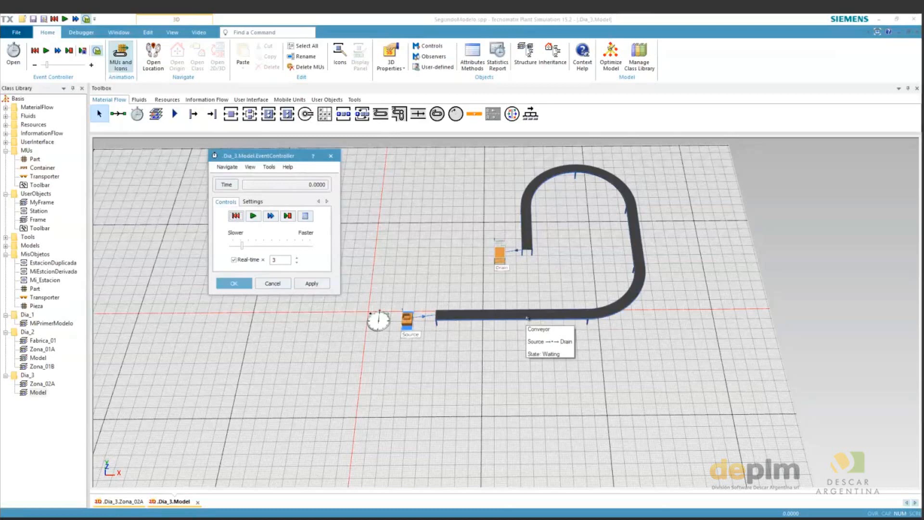
Draw a Track in front of the conveyor with a straight section about 18 m long and a 90° arc of 5 m radius, and delete it
left_click(474, 114)
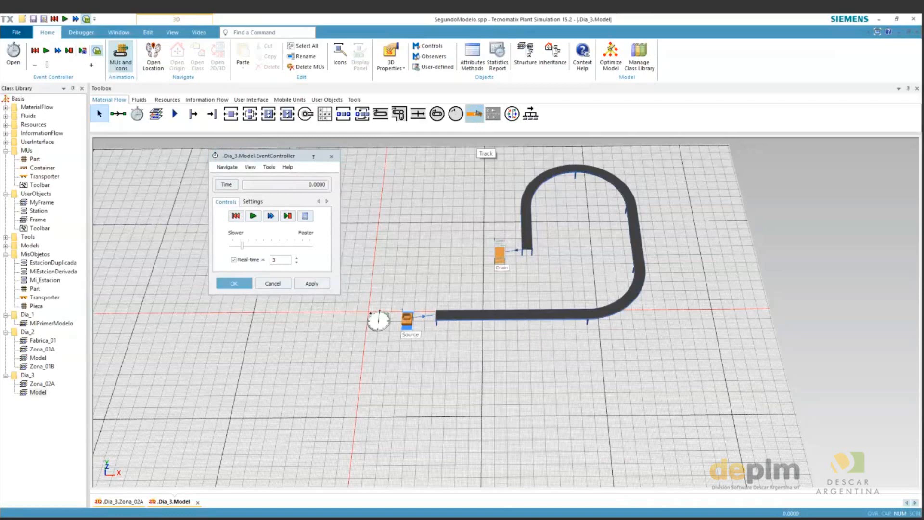
left_click(476, 113)
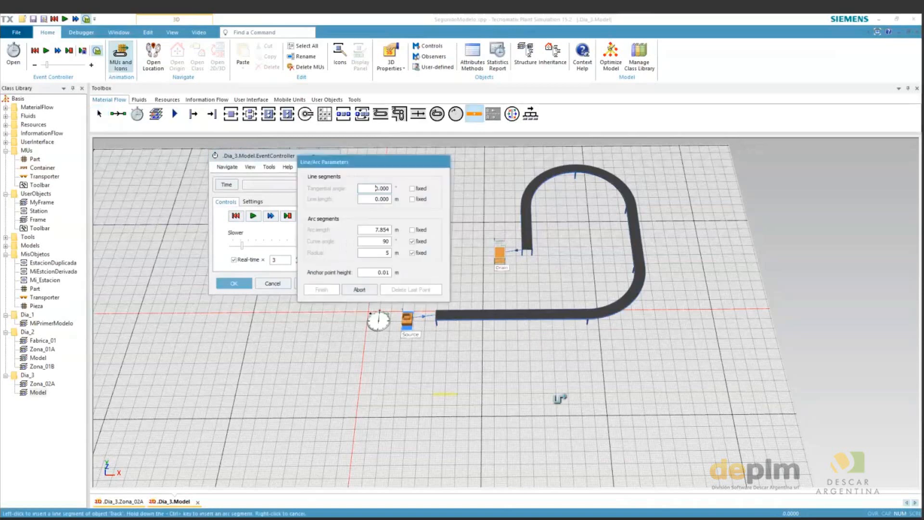
left_click(442, 387)
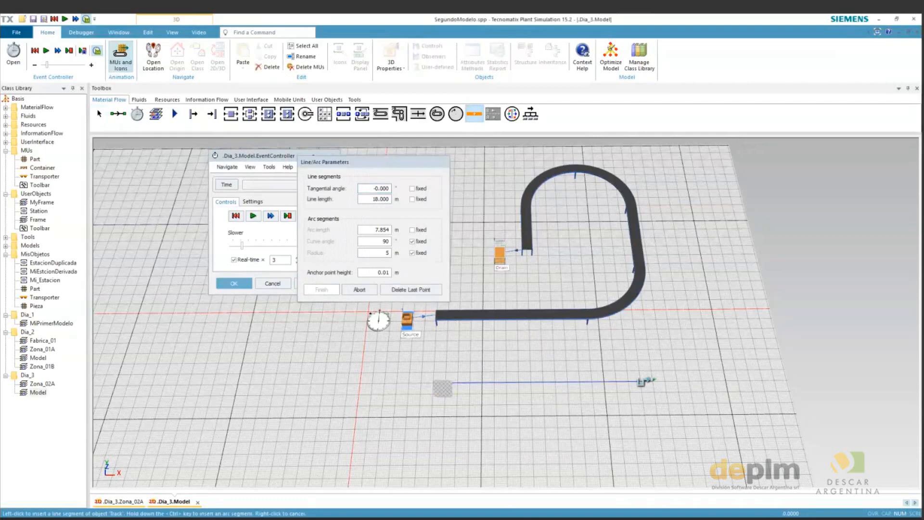
key("ctrl")
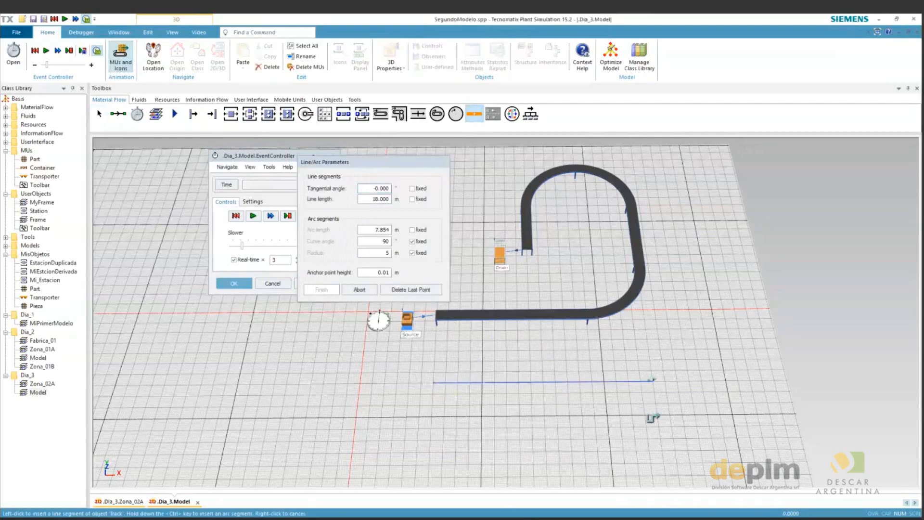
left_click(651, 417)
key("ctrl")
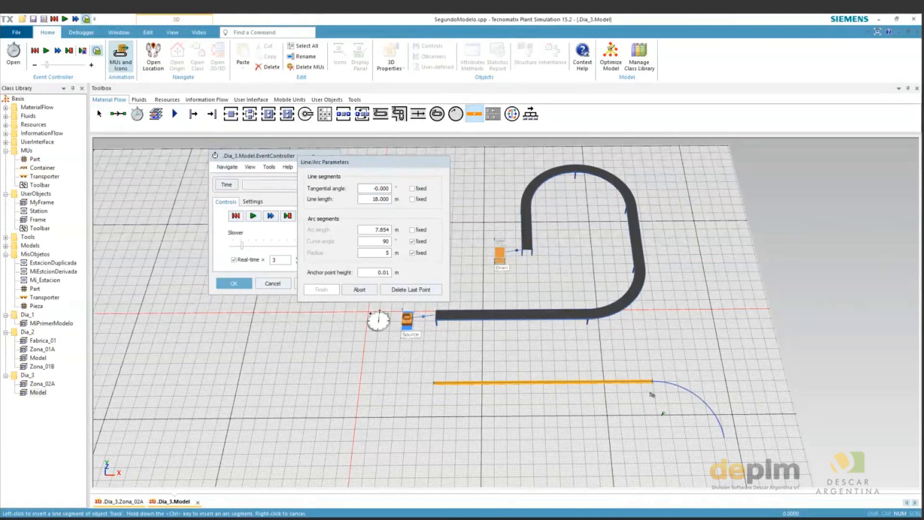
left_click(653, 395, "ctrl")
right_click(652, 394)
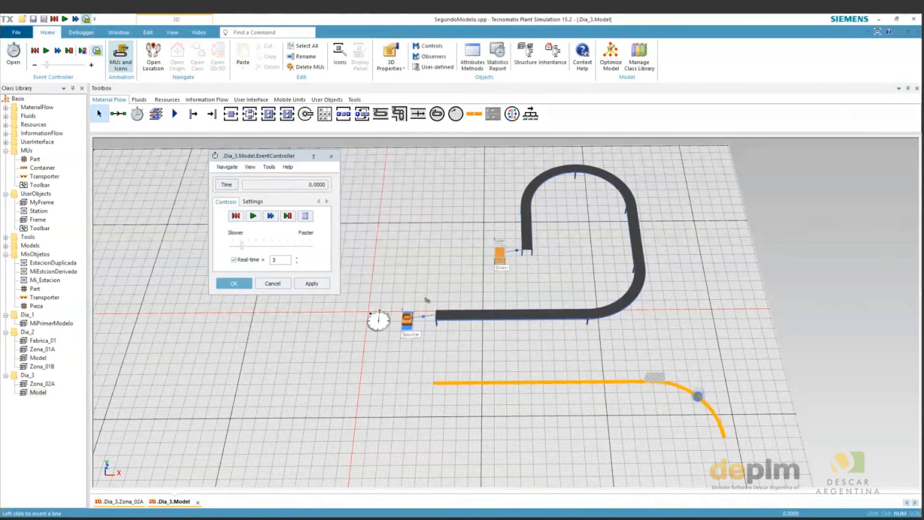
key("Delete")
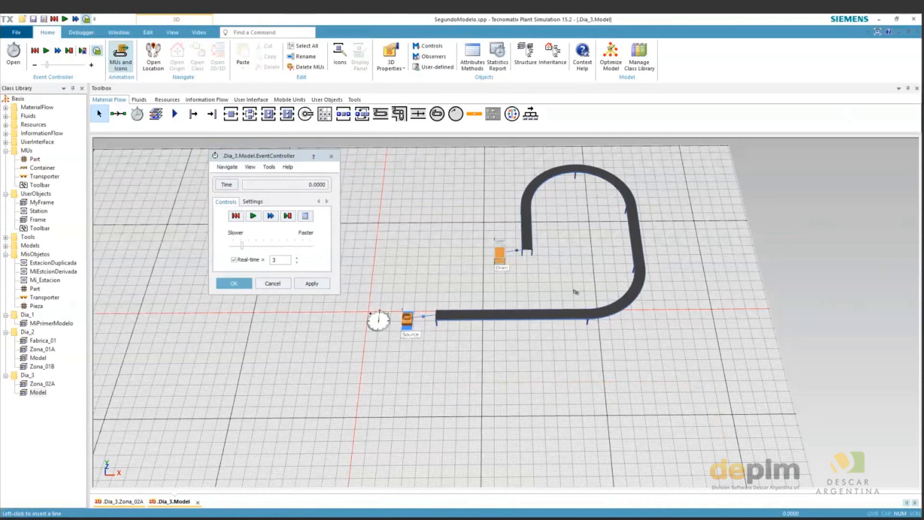
left_click(534, 316)
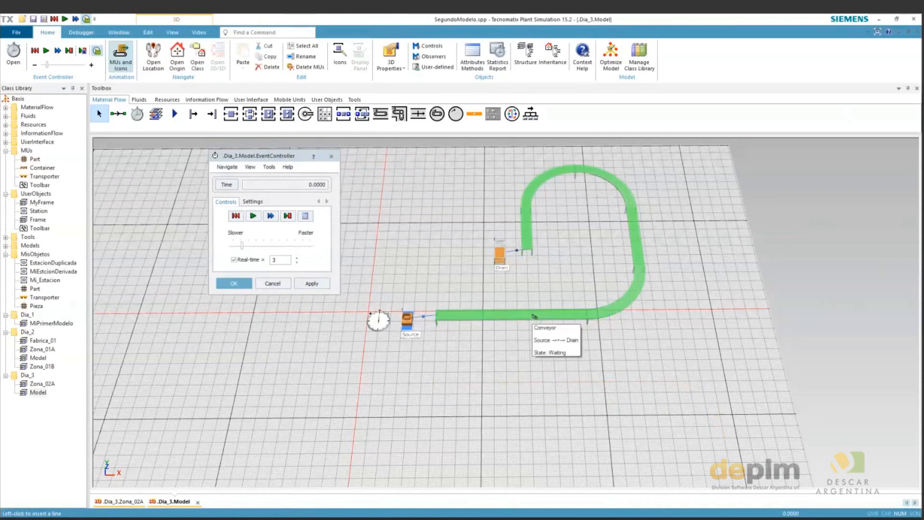
left_click(467, 392)
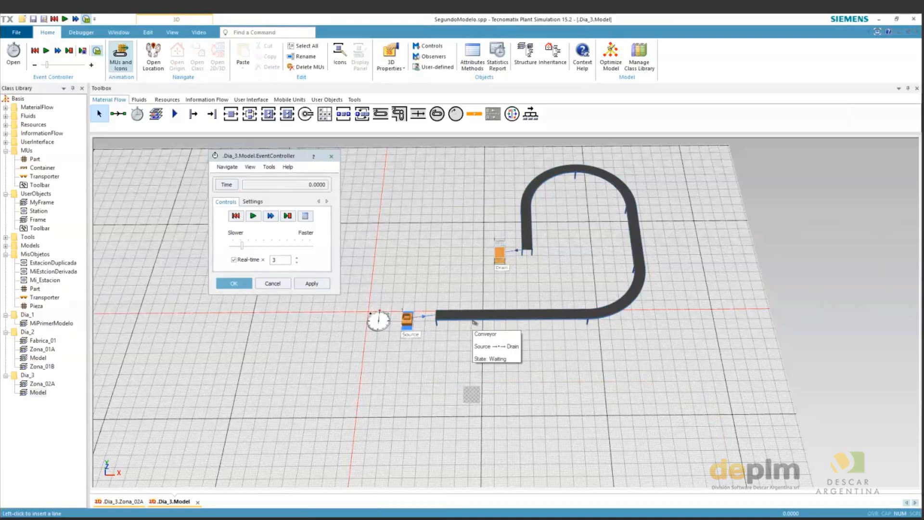
left_click(509, 319)
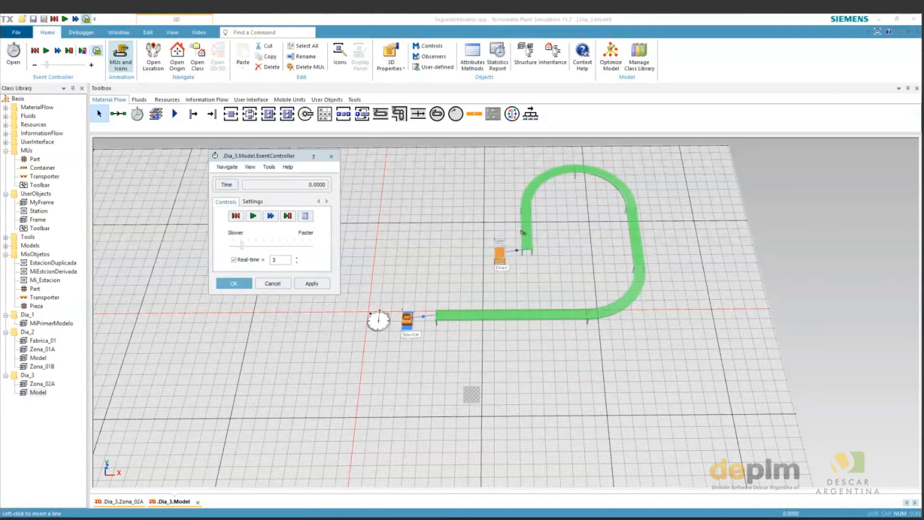
Open the properties of the curved conveyor and a separate 14 m straight conveyor side by side, and move the straight one further from the curve
double_click(523, 233)
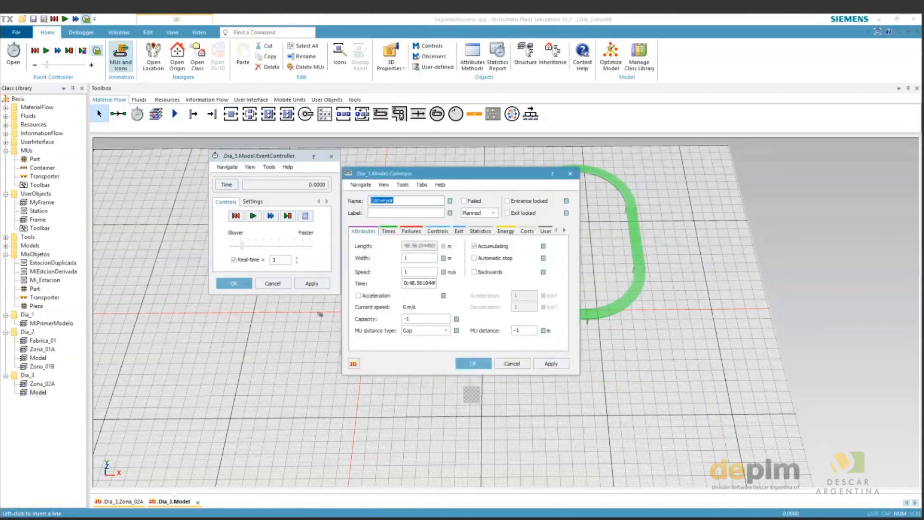
left_click_drag(484, 175, 310, 148)
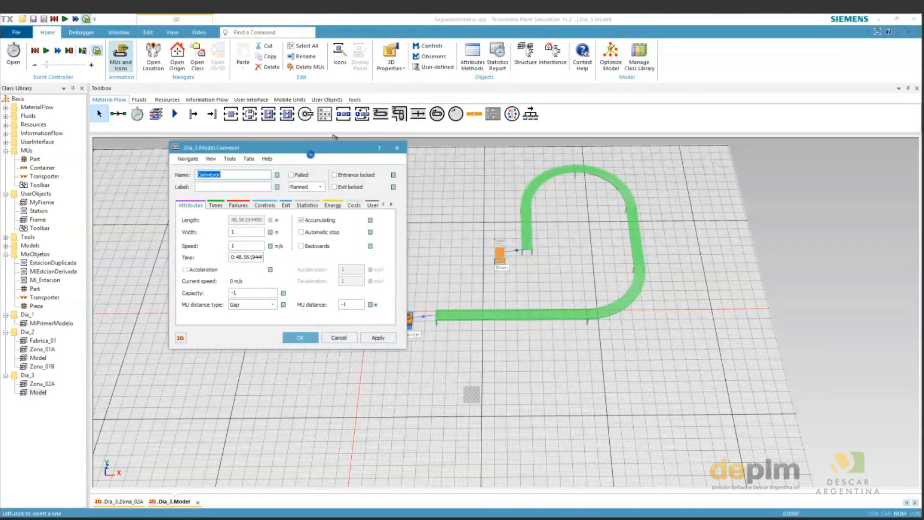
left_click_drag(311, 155, 284, 150)
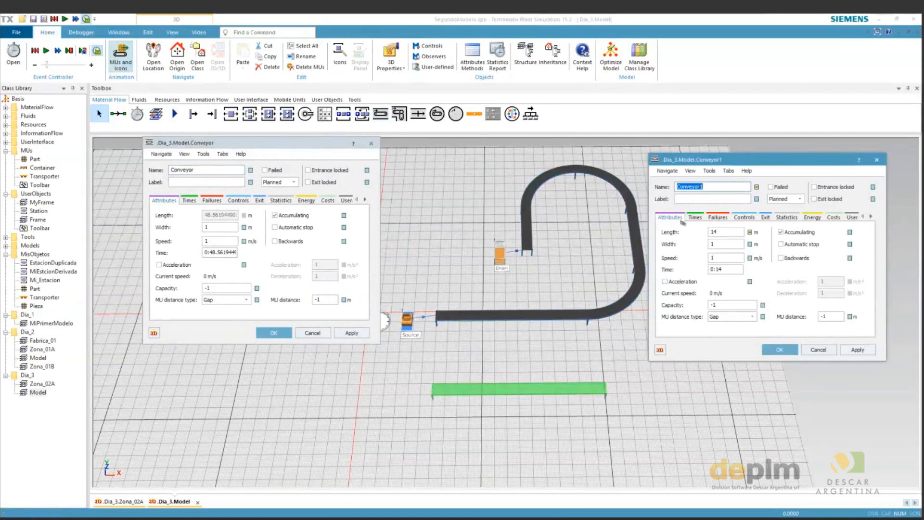
left_click(661, 225)
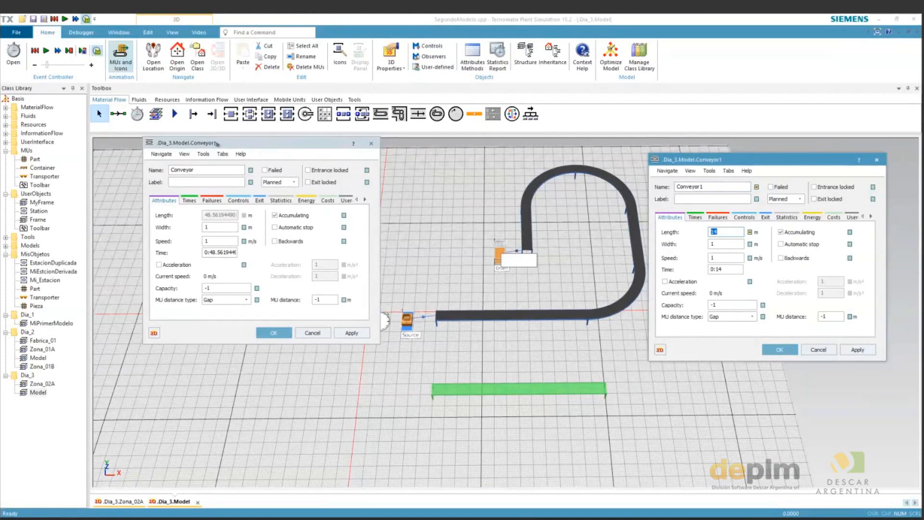
left_click_drag(217, 143, 165, 145)
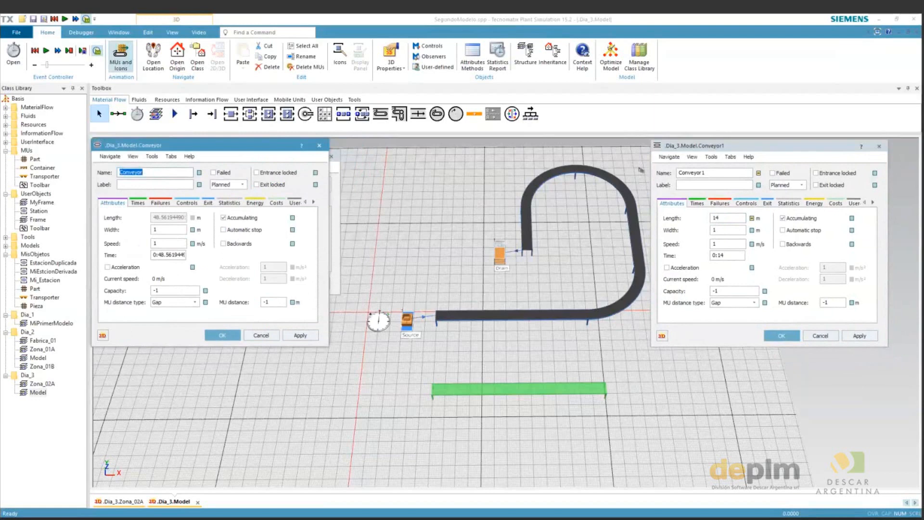
left_click_drag(500, 387, 523, 444)
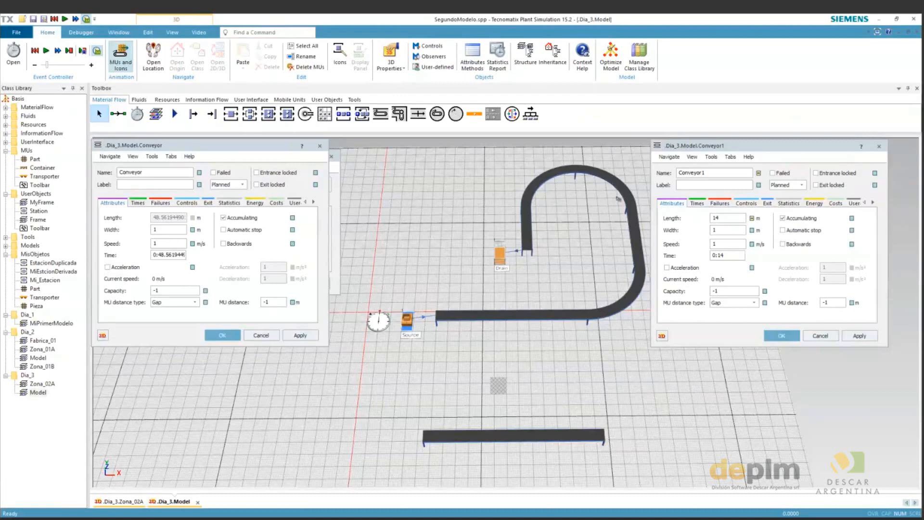
Open the curved conveyor's segments table in its 3D appearance properties and set the first straight segment's length to 10 m
left_click(103, 336)
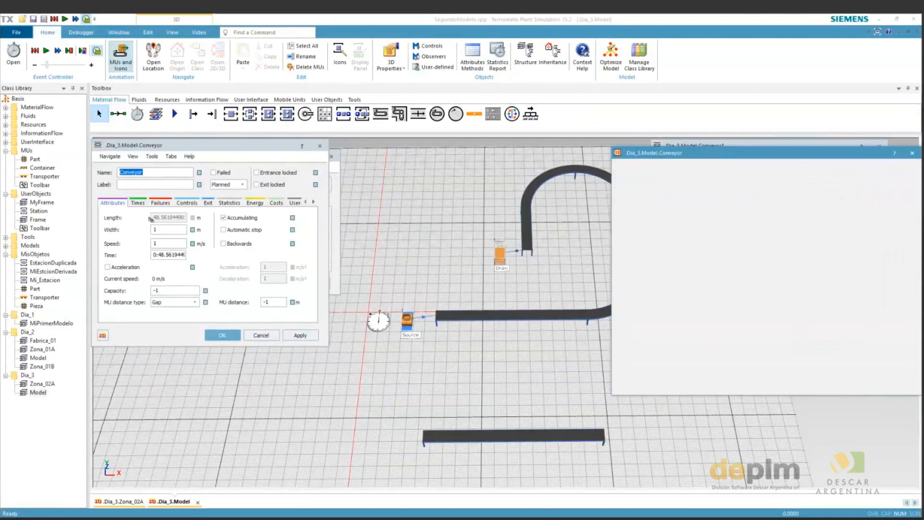
left_click(188, 198)
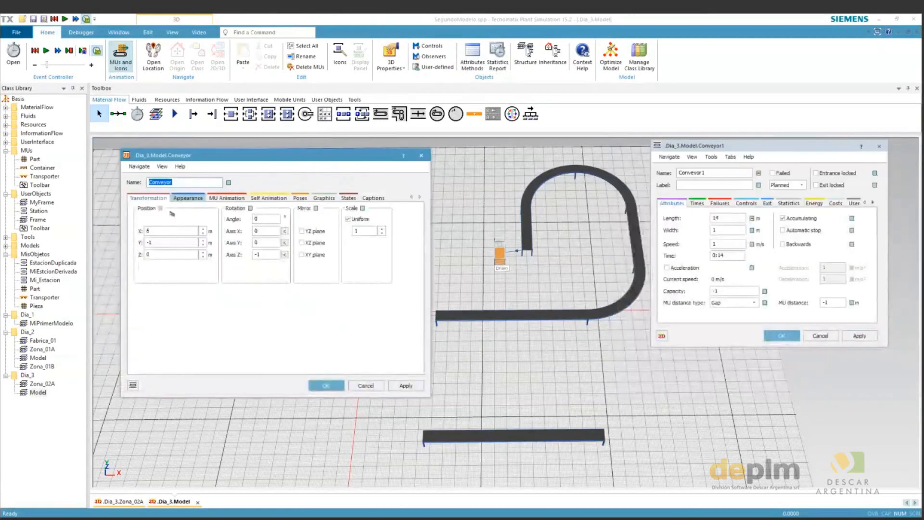
left_click(171, 213)
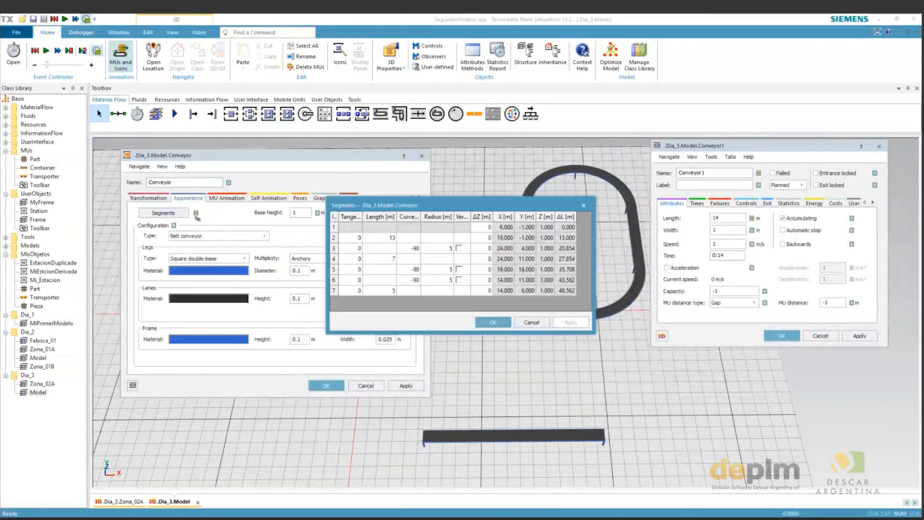
left_click_drag(391, 205, 214, 184)
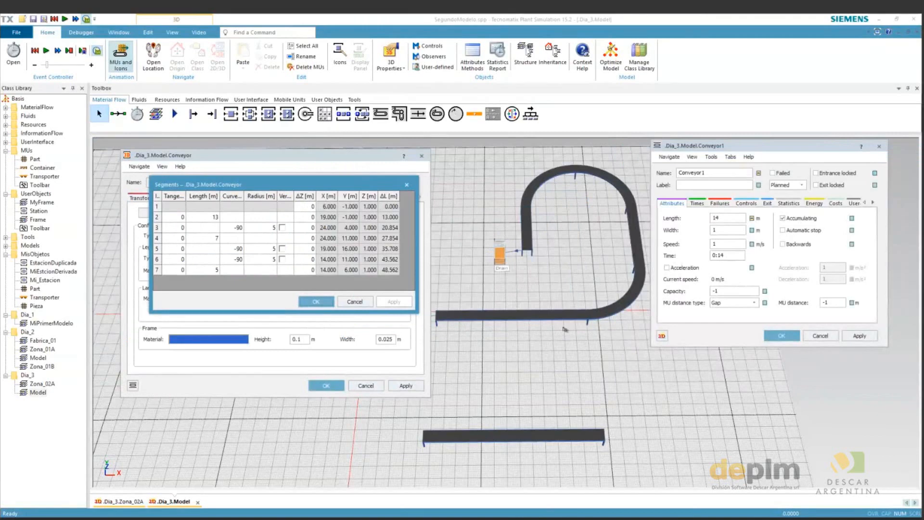
left_click(317, 276)
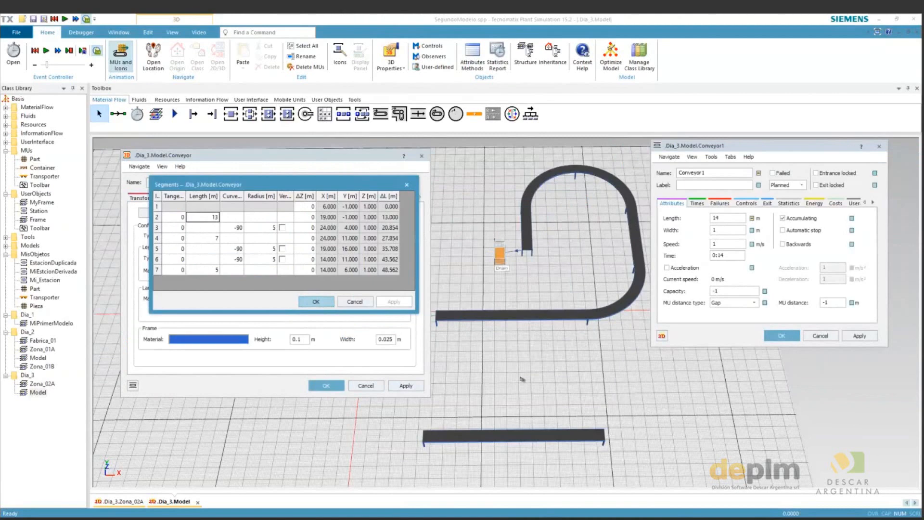
key("Return")
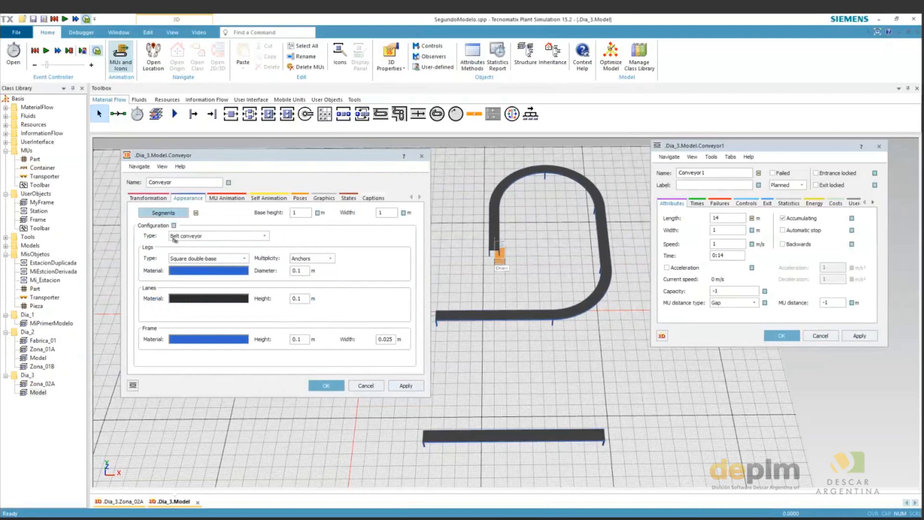
Set the radius of the curved conveyor's first arc to 3 m and the first straight segment's ΔZ to 0.5 m
left_click(163, 213)
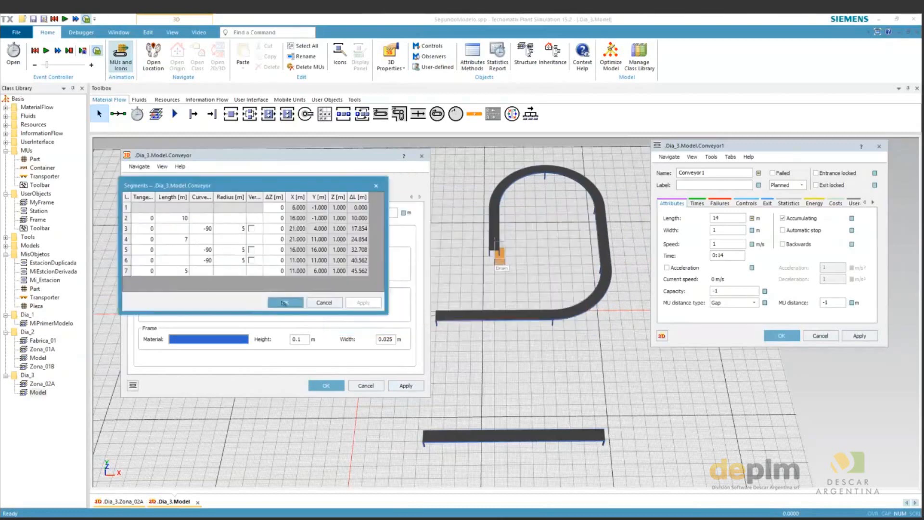
left_click(284, 303)
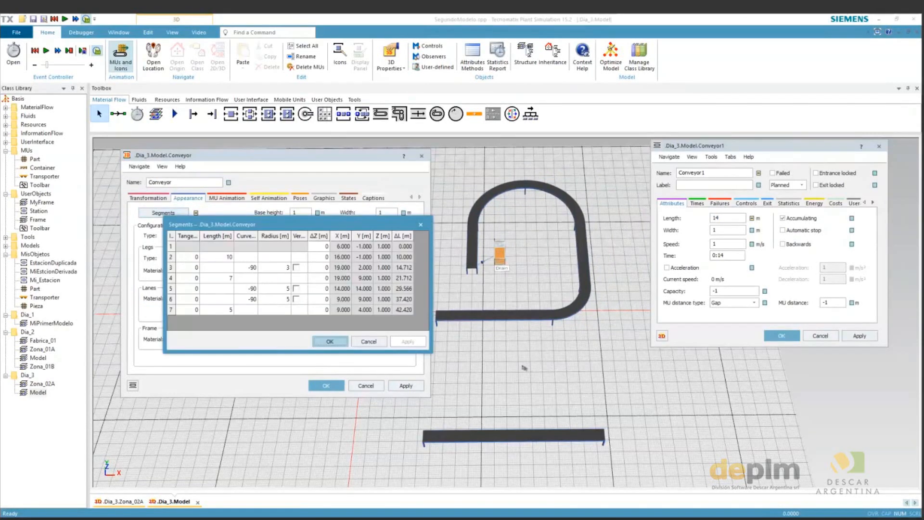
left_click_drag(525, 367, 499, 350)
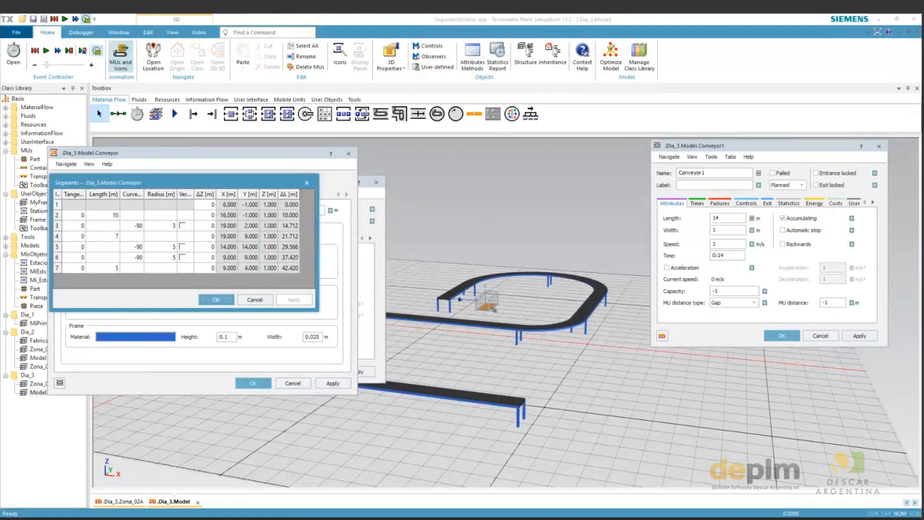
double_click(204, 215)
type("0.5")
key("Return")
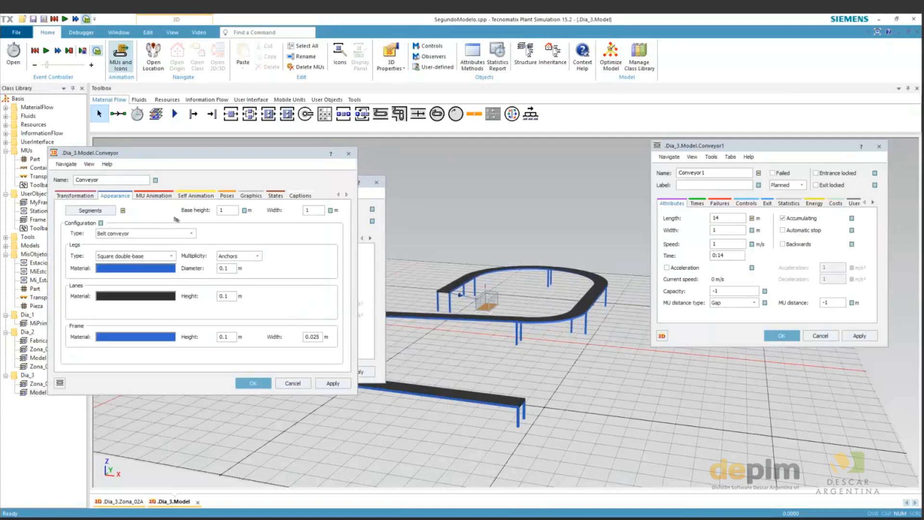
Set the ΔZ of the curved conveyor's last straight segment to -0.5 m and accept its properties
left_click(104, 211)
left_click(160, 263)
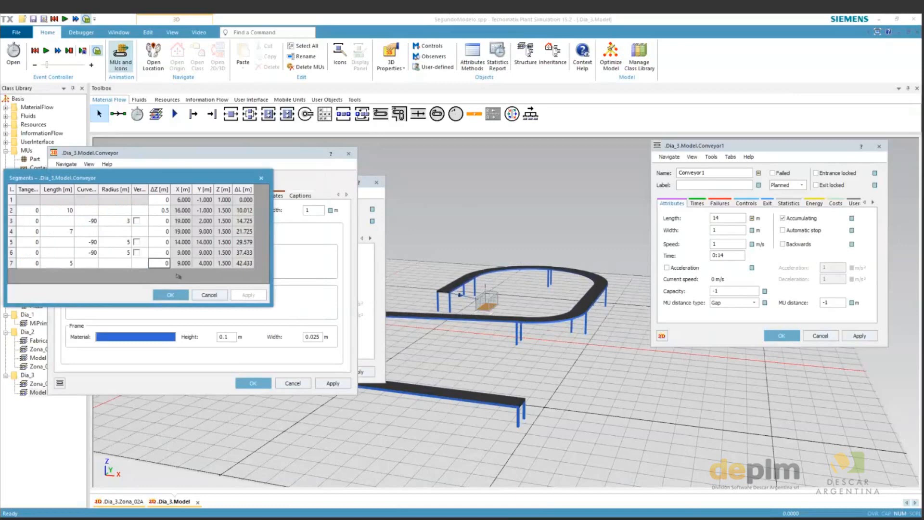
type("-0.5")
key("Return")
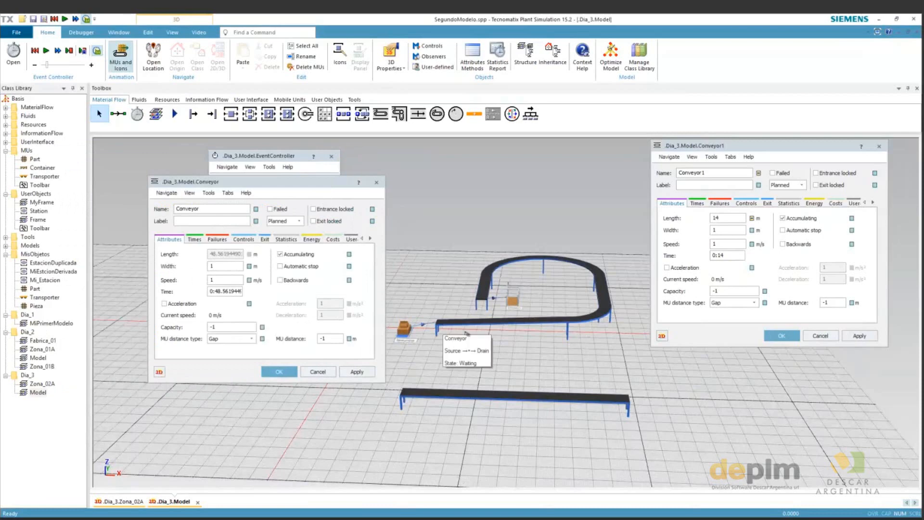
left_click(279, 372)
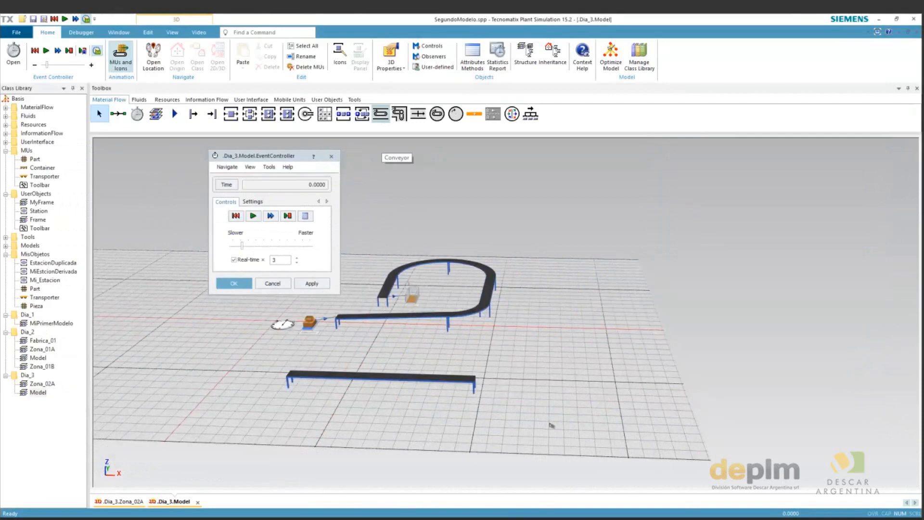
Draw a separate 90° arc conveyor with 5 m radius past the straight one, and join both with another straight conveyor into one line
left_click(510, 387)
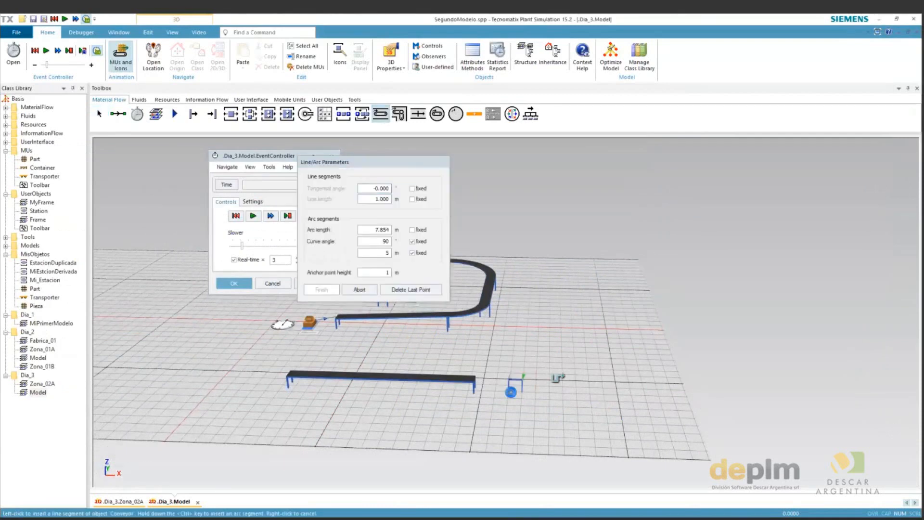
left_click(512, 350, "ctrl")
right_click(512, 349)
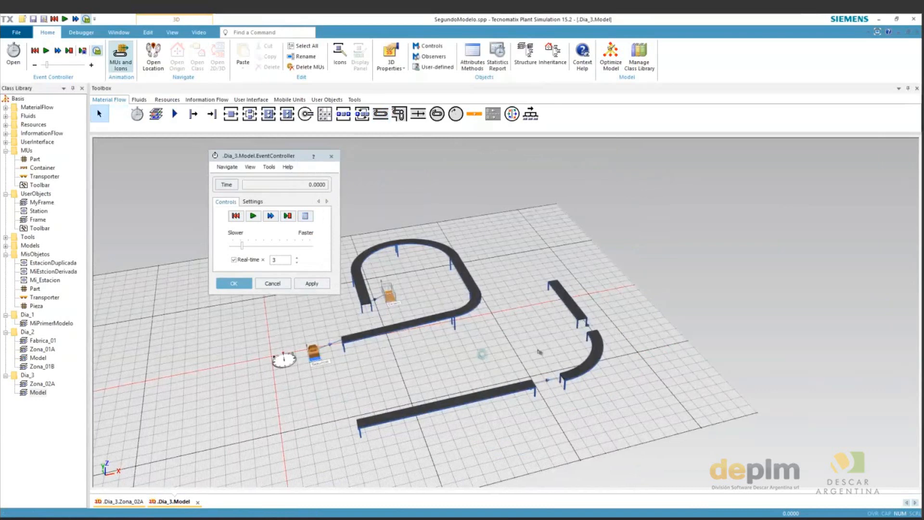
left_click_drag(592, 344, 548, 346)
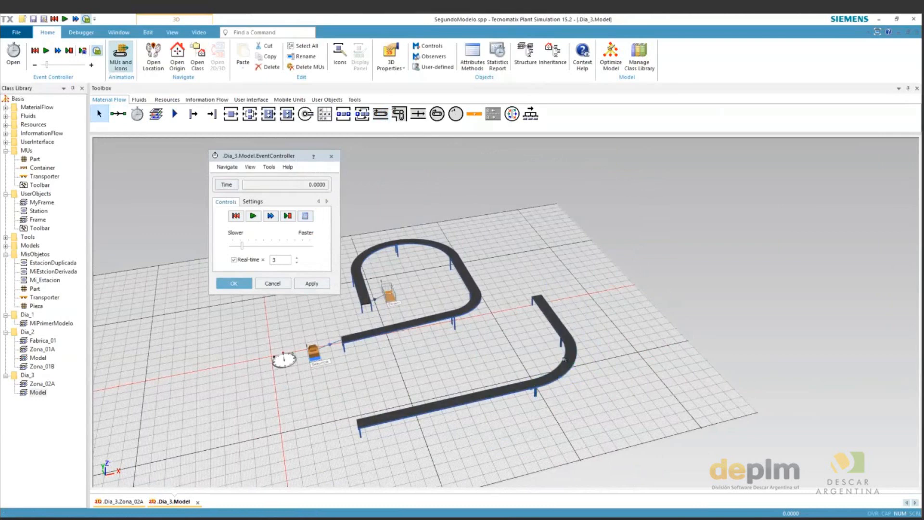
Place a Source and a Drain at the ends of the joined conveyor line and connect them to its first and last sections
scroll(564, 359, "up", 2)
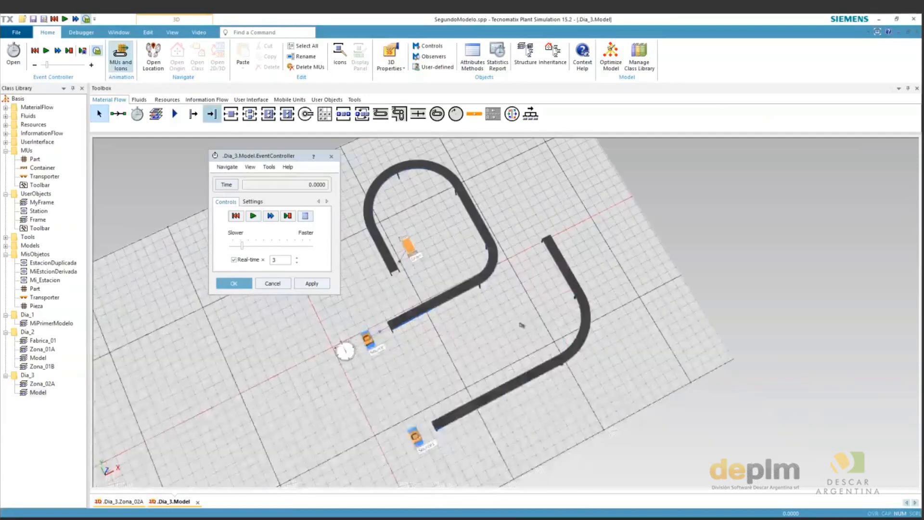
left_click(119, 114)
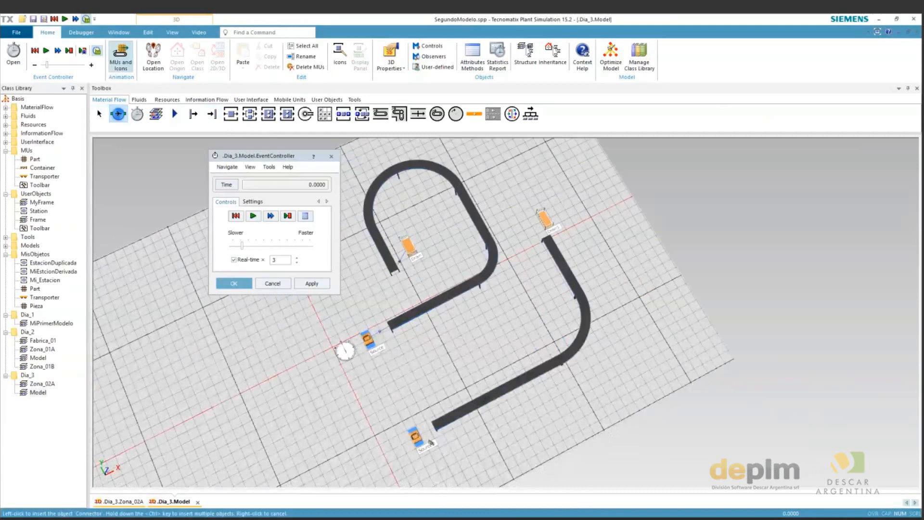
left_click(431, 442)
left_click(440, 424)
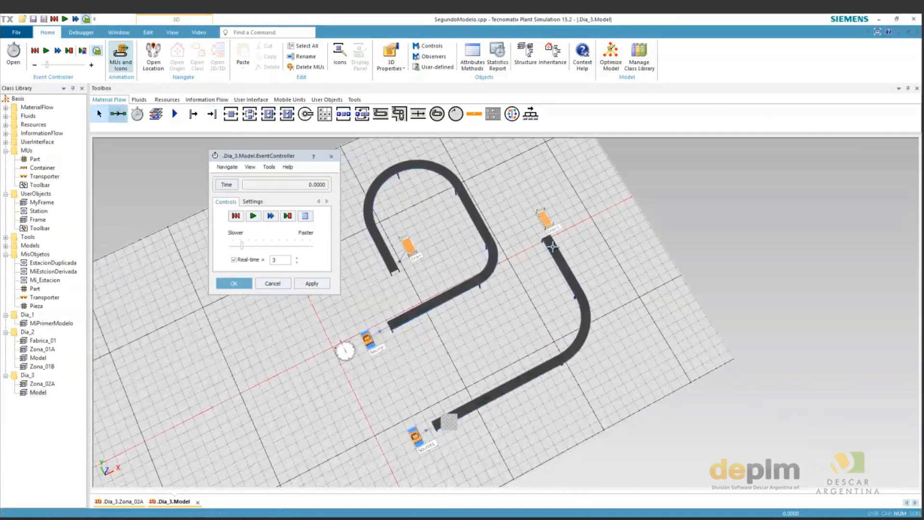
left_click(552, 247)
left_click(544, 220)
Run the simulation with both conveyor lines and reset it
left_click_drag(534, 338, 487, 321)
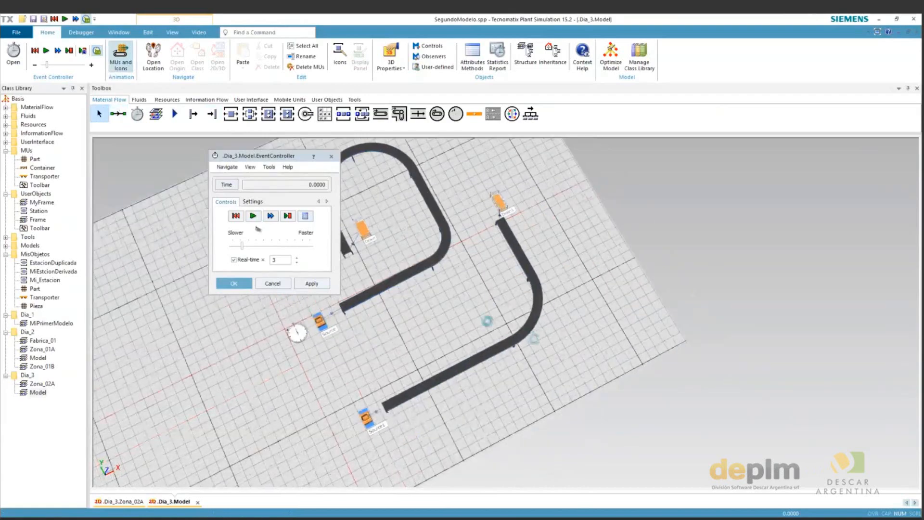
left_click(254, 216)
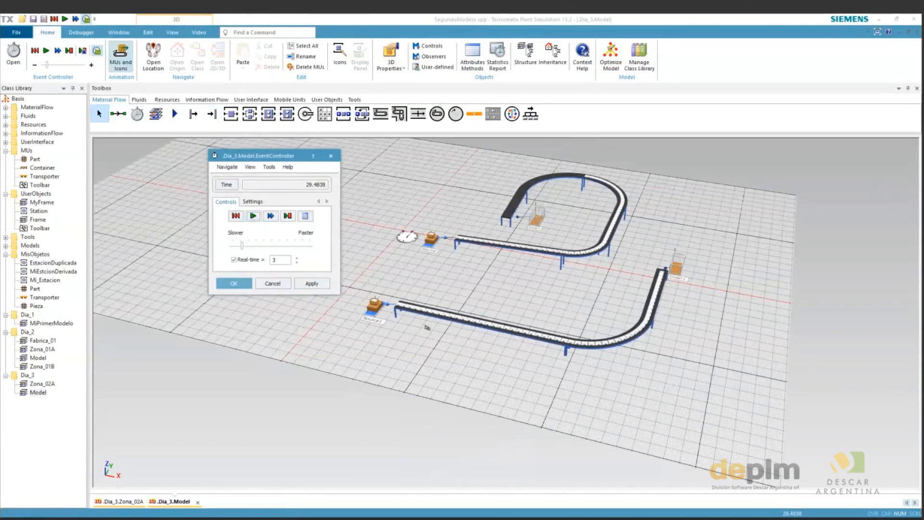
left_click_drag(422, 309, 426, 328)
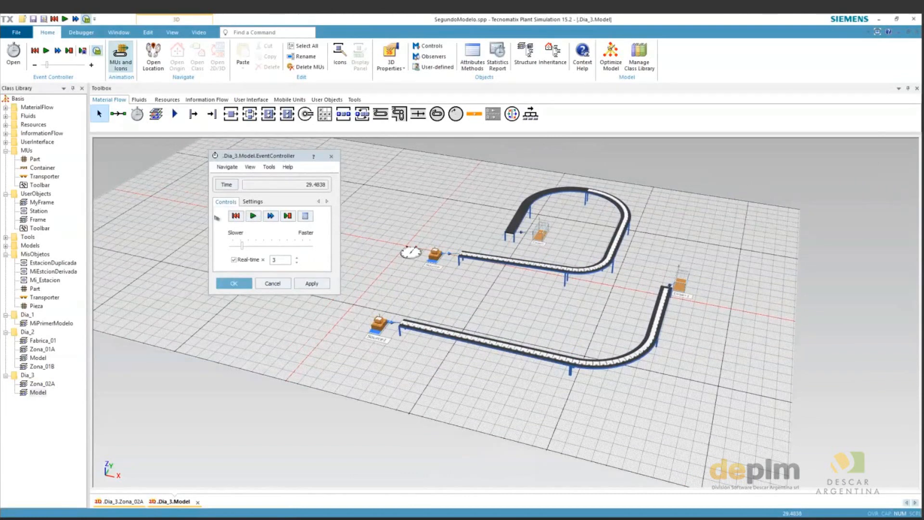
left_click(236, 216)
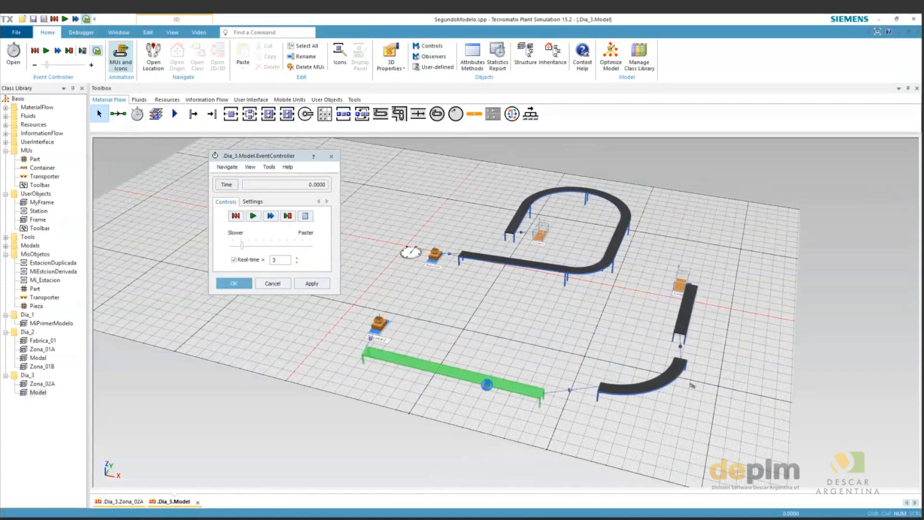
With the second line's three conveyor sections pulled apart, run the simulation again and stop it
left_click(630, 424)
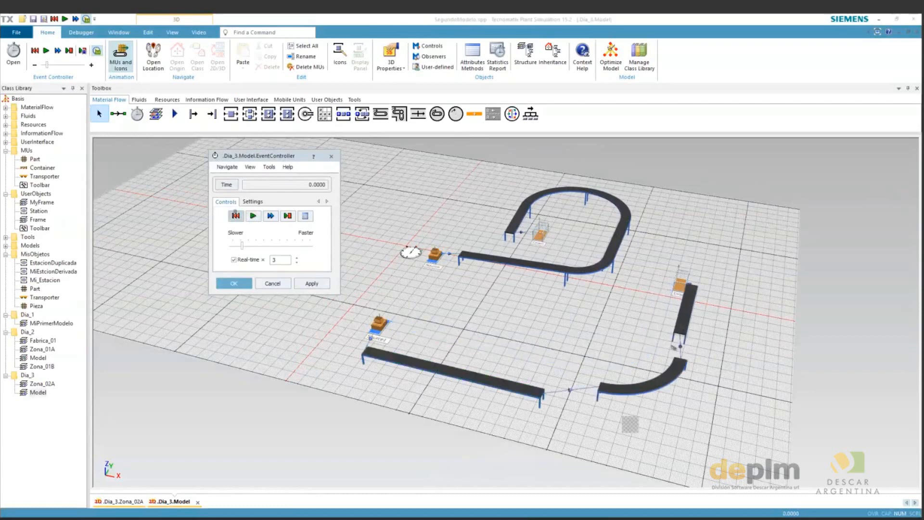
left_click(254, 217)
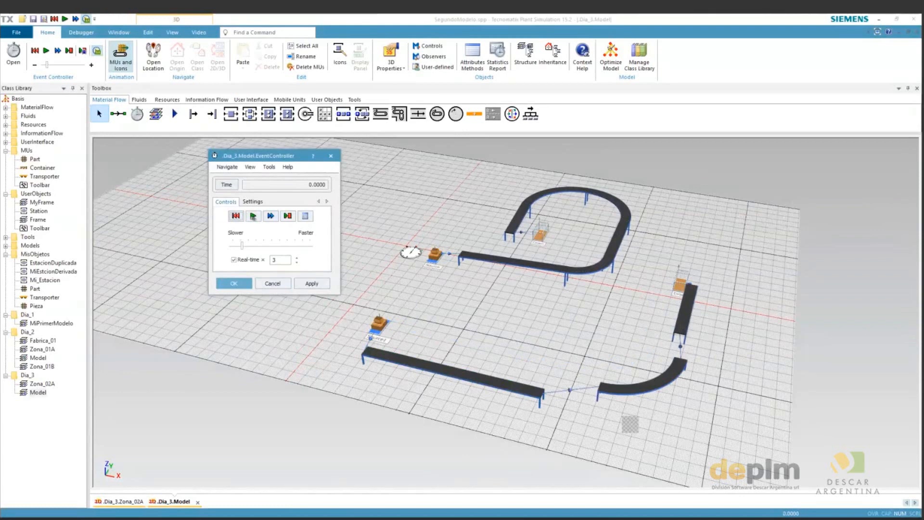
left_click(254, 217)
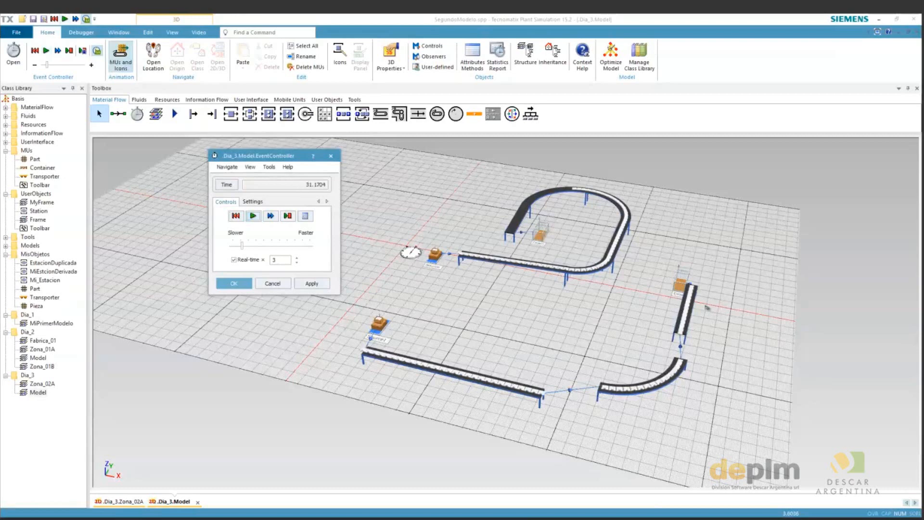
Move the separated sections of the second line back together so that their ends meet in front of its Drain
left_click(544, 395)
mouse_move(544, 395)
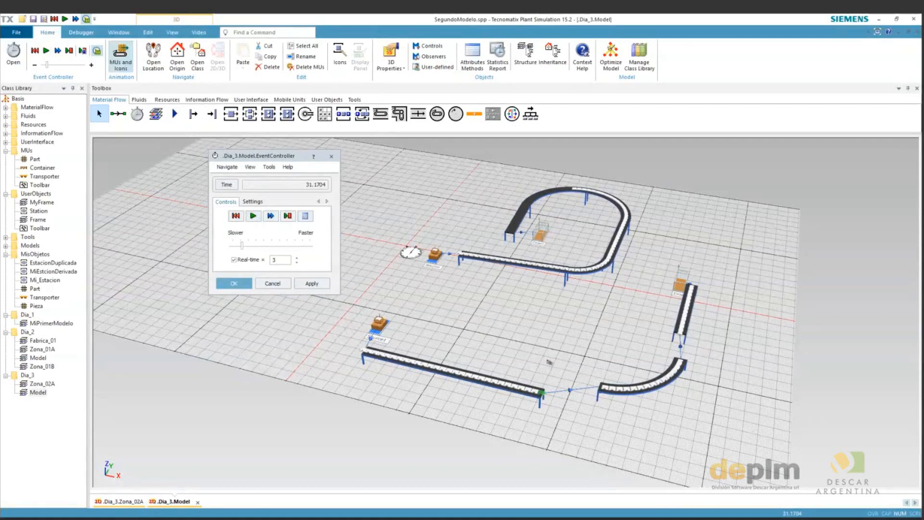
scroll(549, 362, "up", 3)
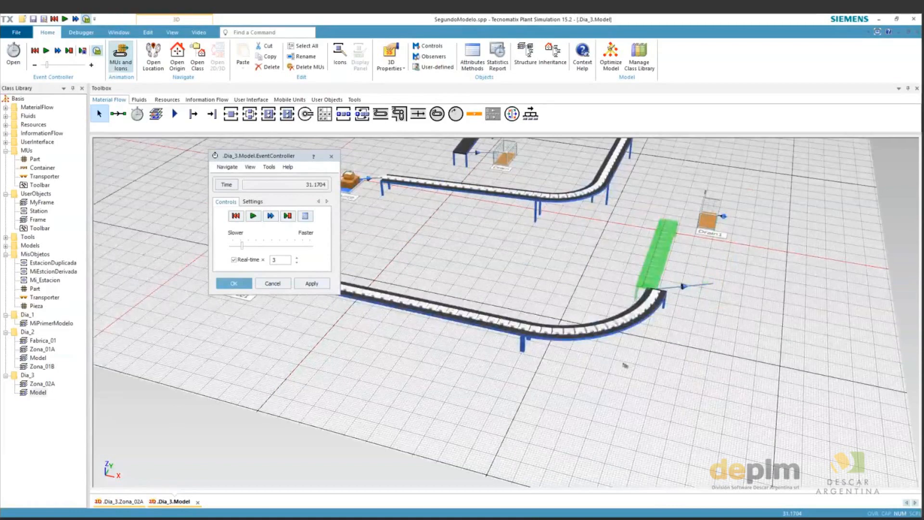
scroll(625, 365, "up", 3)
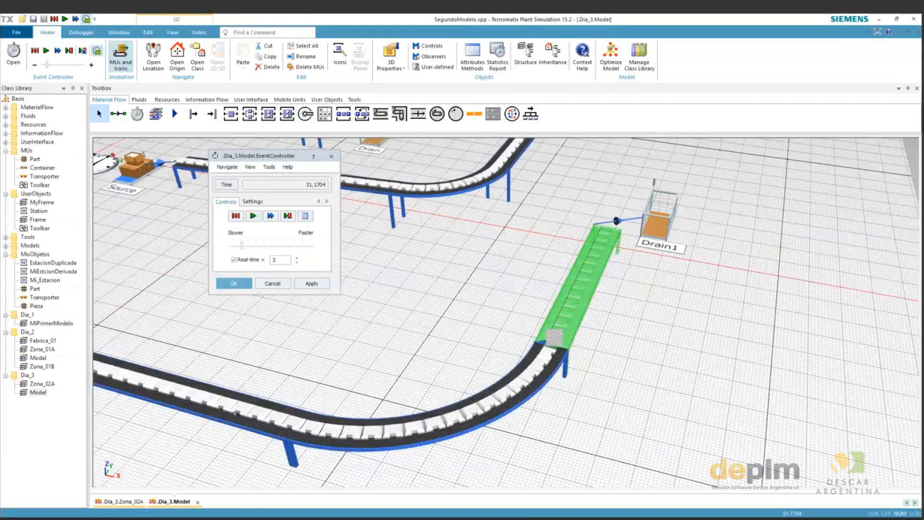
Move the second line's curved section closer to the end of its first straight section
scroll(554, 337, "down", 3)
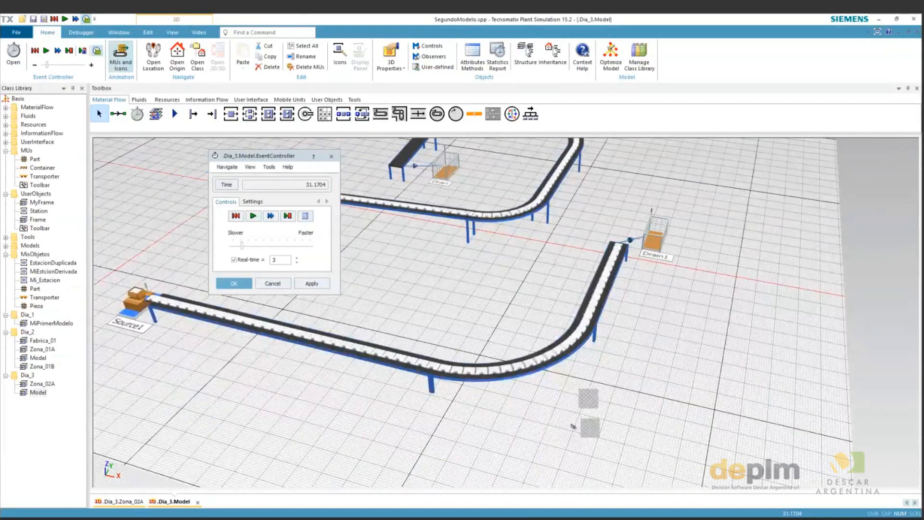
left_click_drag(573, 426, 556, 435)
left_click(556, 435)
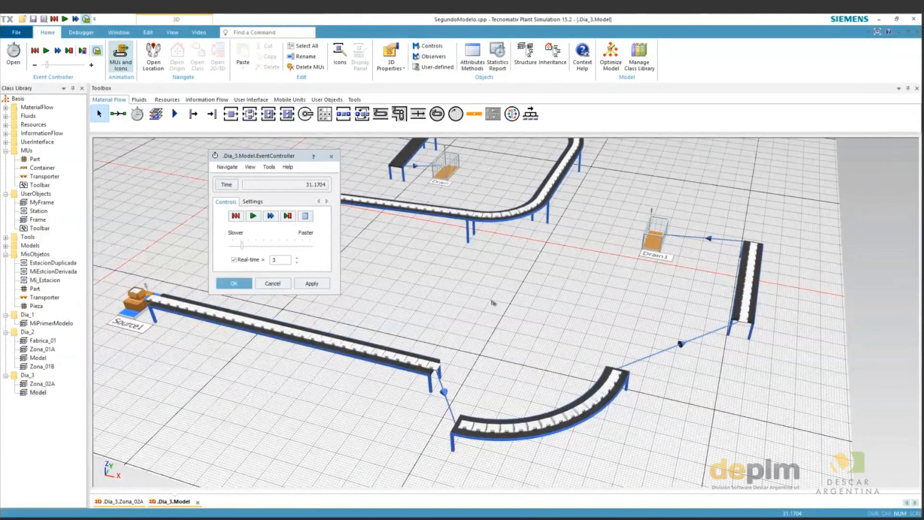
left_click(530, 437)
left_click_drag(530, 435, 543, 375)
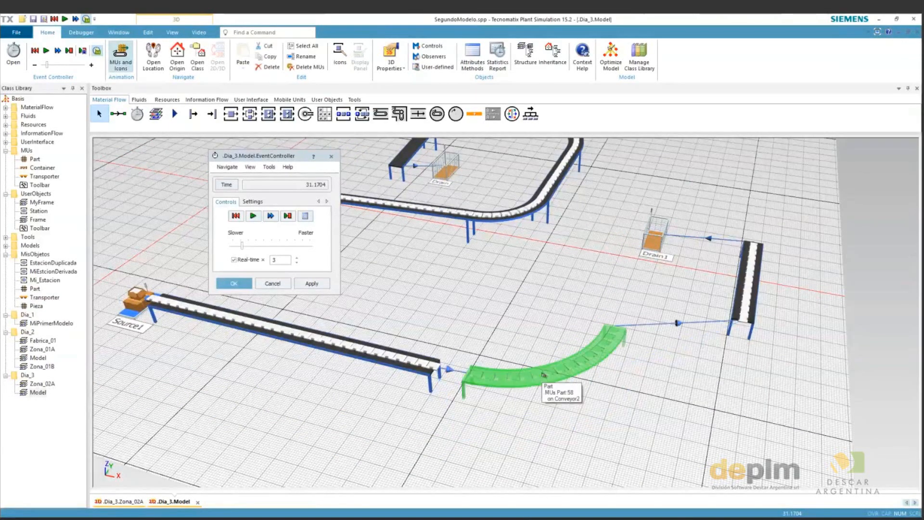
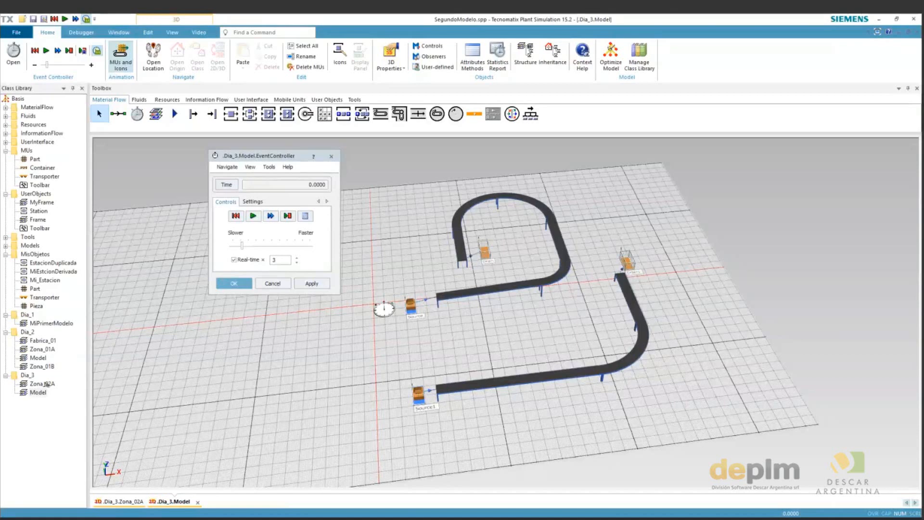
Open the Zona_02A model and enable acceleration on its conveyor, set to 0.1 m/s²
double_click(47, 384)
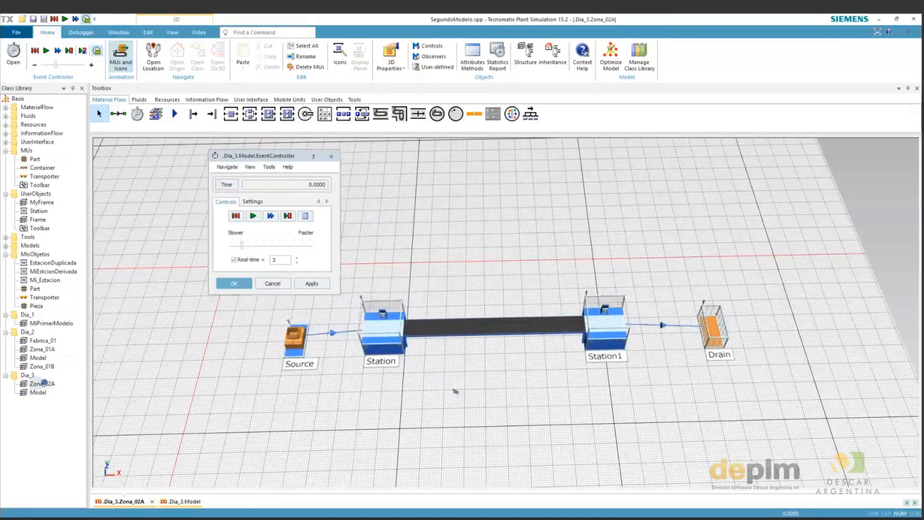
double_click(478, 323)
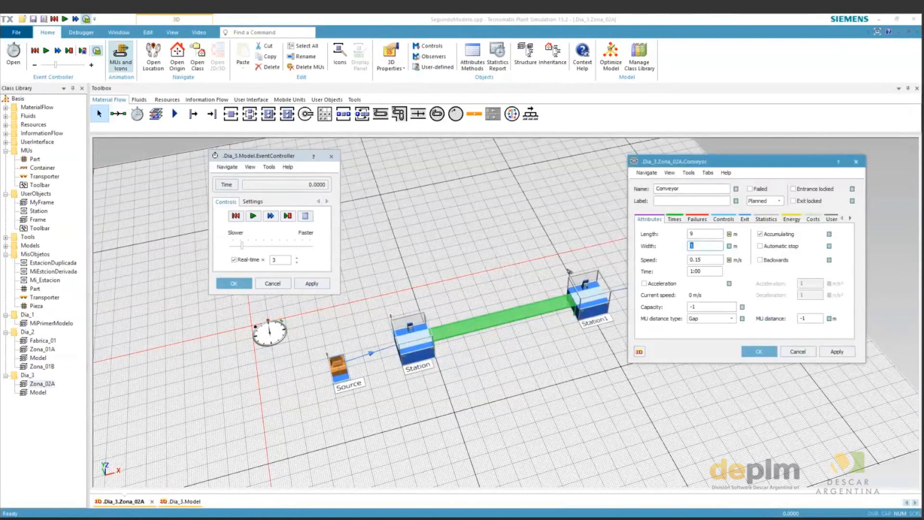
key("Tab")
left_click(656, 284)
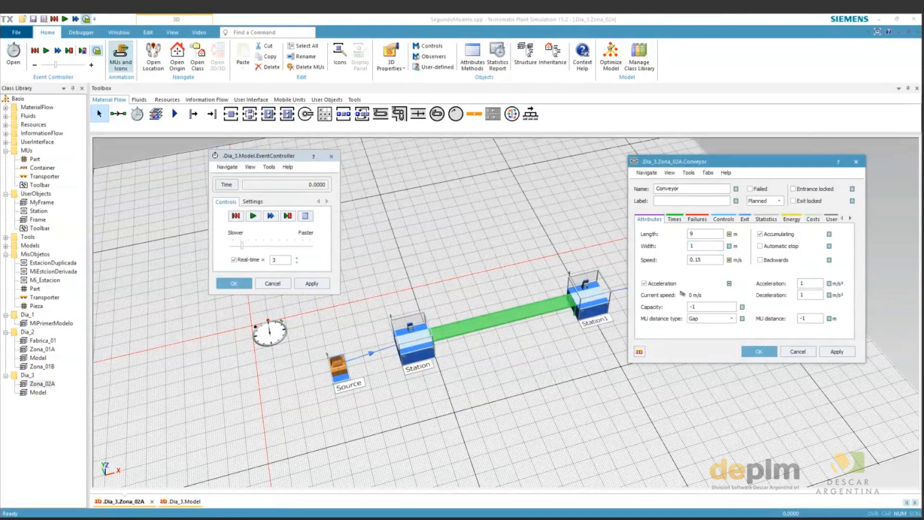
left_click_drag(809, 284, 796, 290)
left_click(805, 284)
key("BackSpace")
type("0.1")
left_click(840, 353)
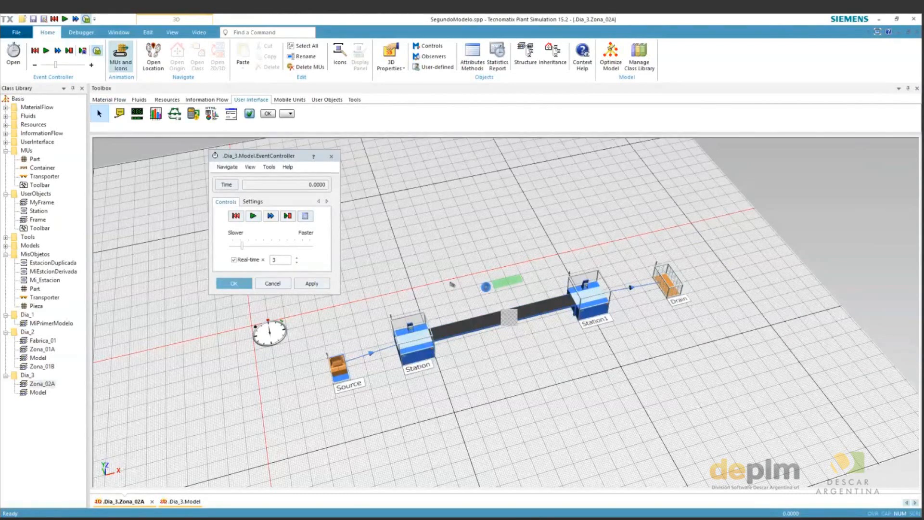
Check the settings of the display and the conveyor, and label the display with the comment "Velocidad:"
double_click(486, 286)
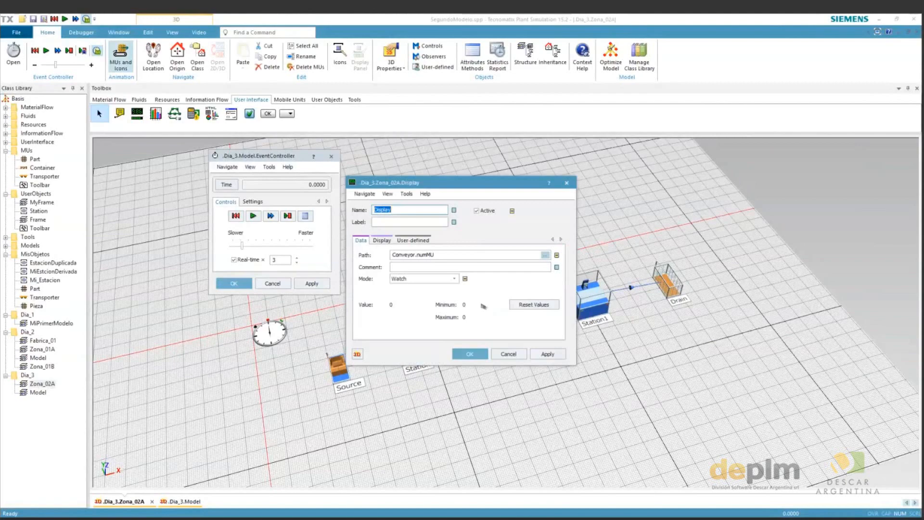
left_click(508, 353)
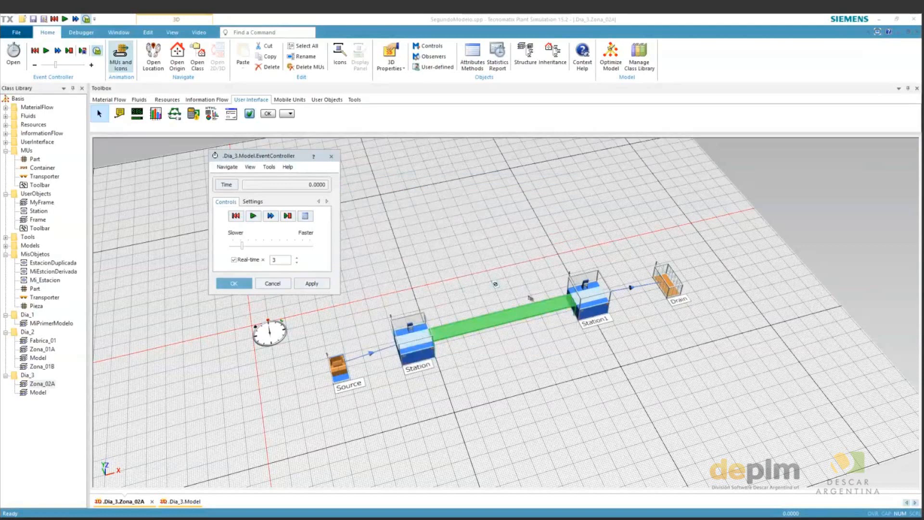
double_click(530, 297)
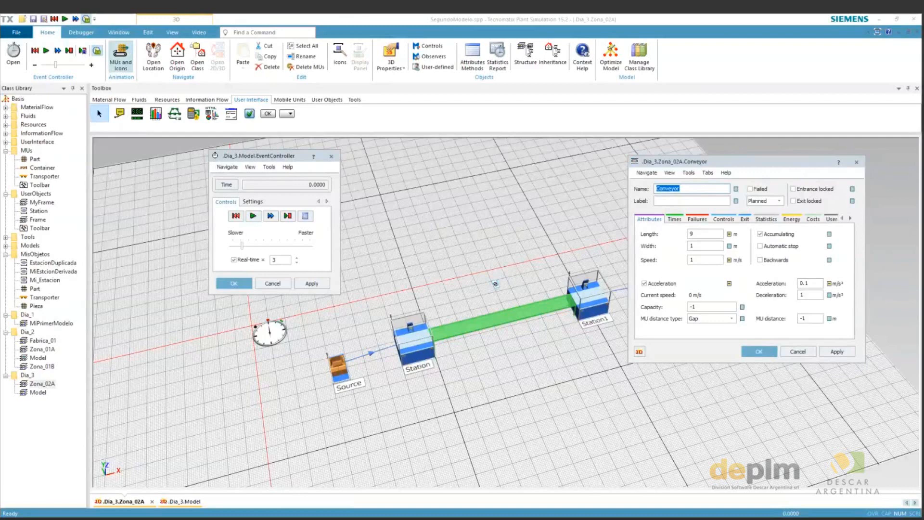
double_click(495, 284)
type("Velocidad: 1")
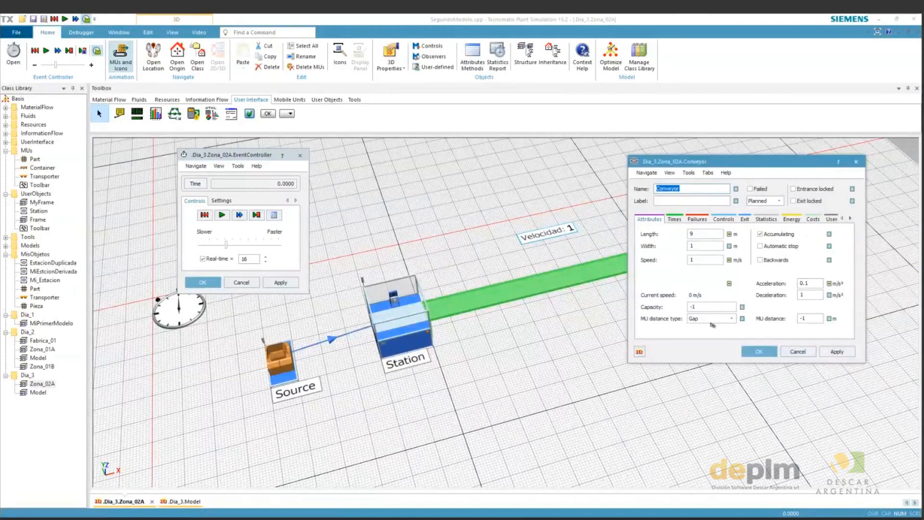
Set the speed display's path to Conveyor.currspeed and run the simulation to watch the displayed speed
left_click(542, 241)
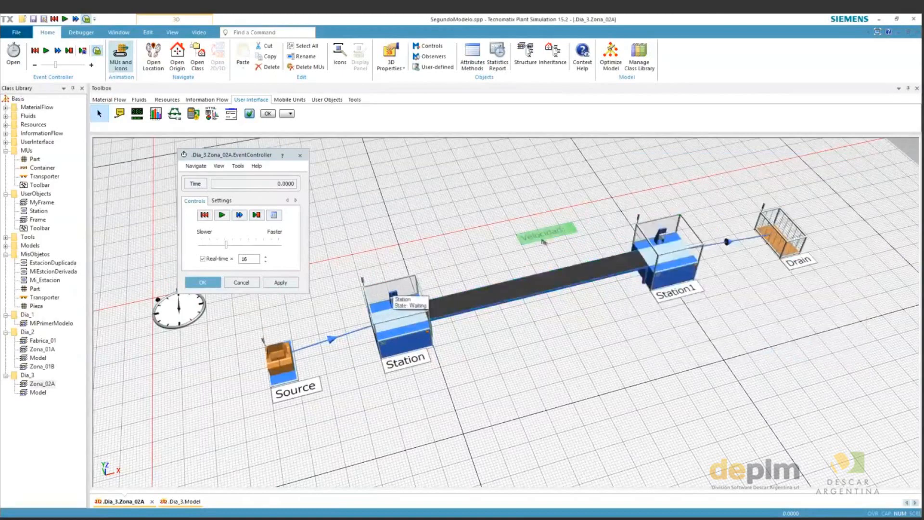
double_click(543, 240)
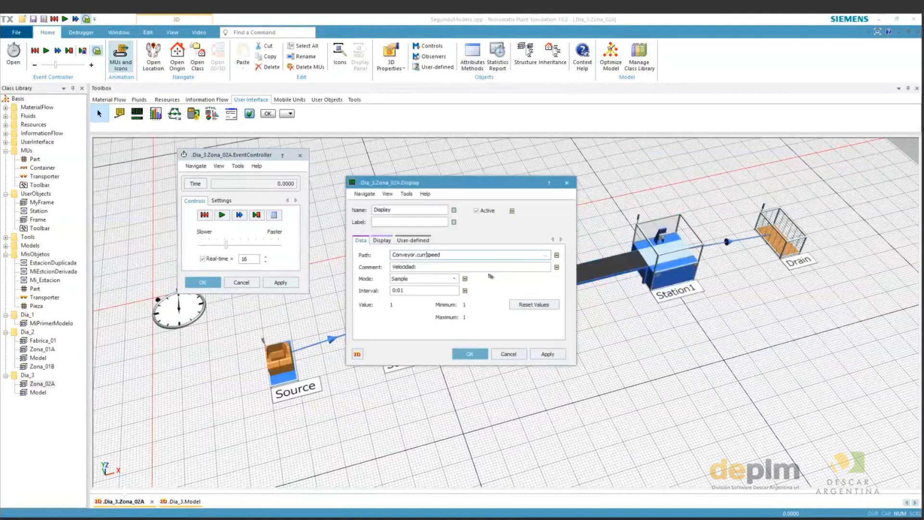
key("Return")
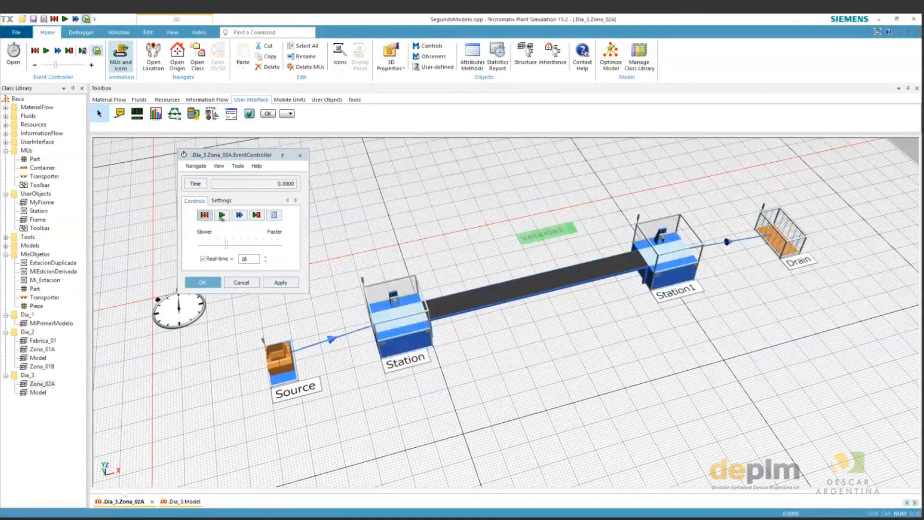
left_click(222, 216)
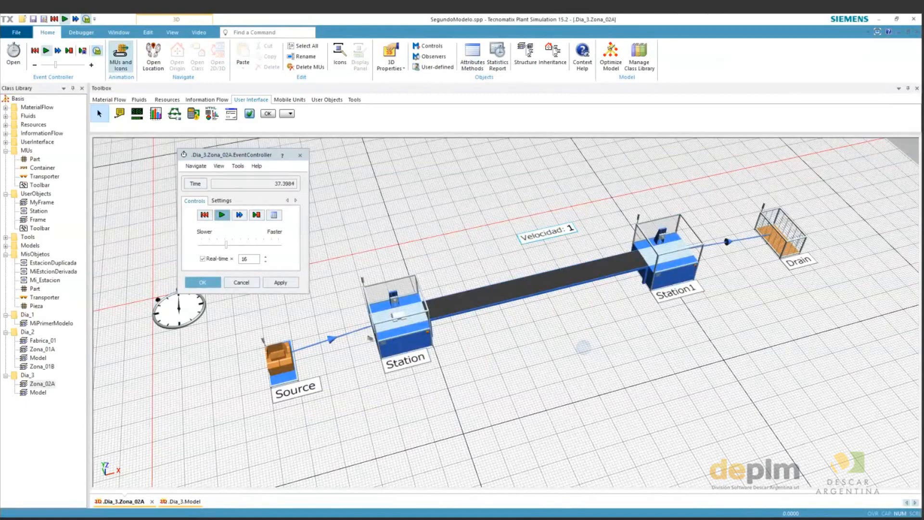
left_click(222, 215)
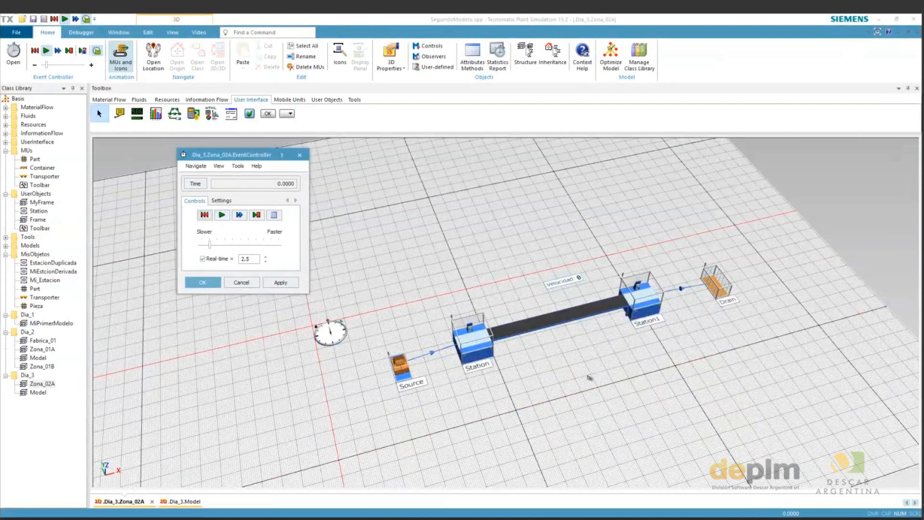
Replace the conveyor with a PickAndPlace robot connected between Station and Station1, and run the simulation
left_click_drag(589, 378, 595, 351)
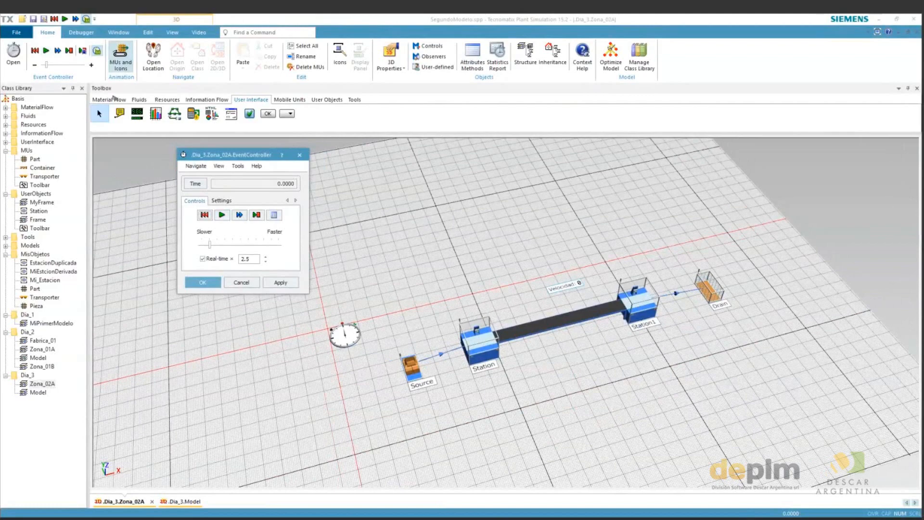
left_click(109, 100)
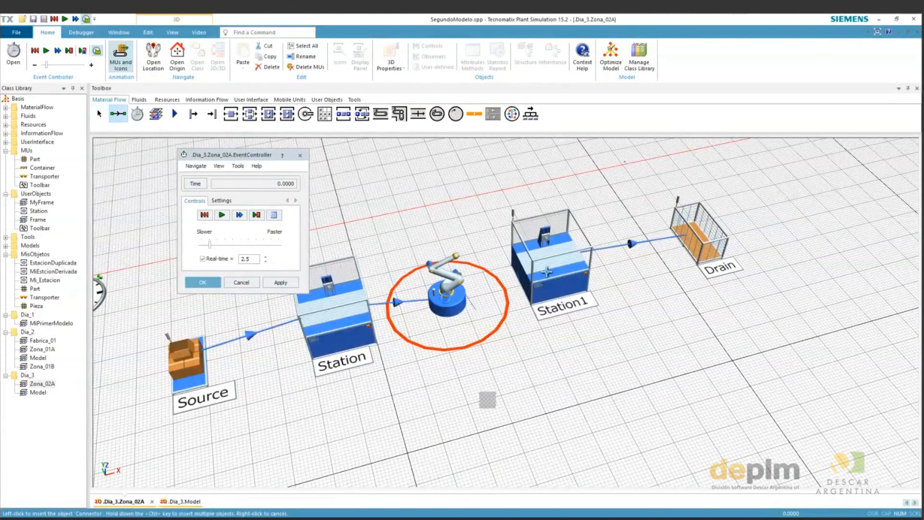
left_click(546, 272)
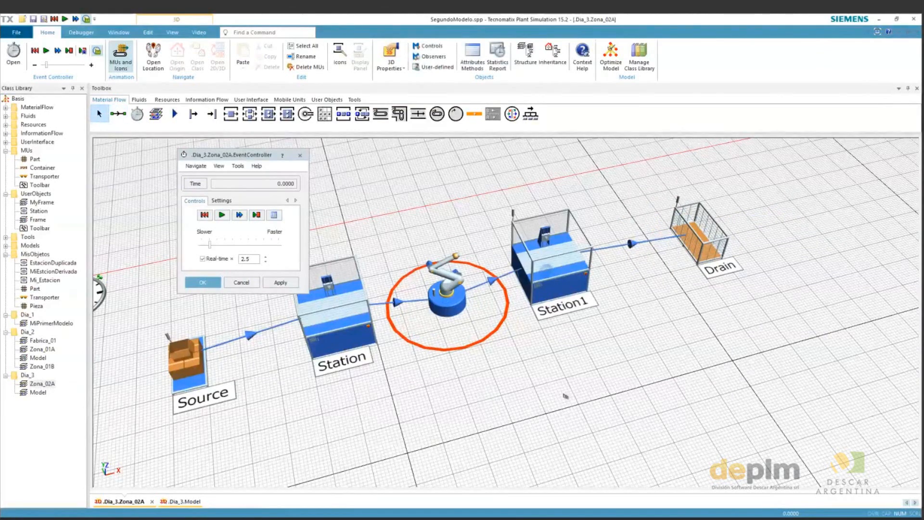
left_click_drag(566, 395, 657, 368)
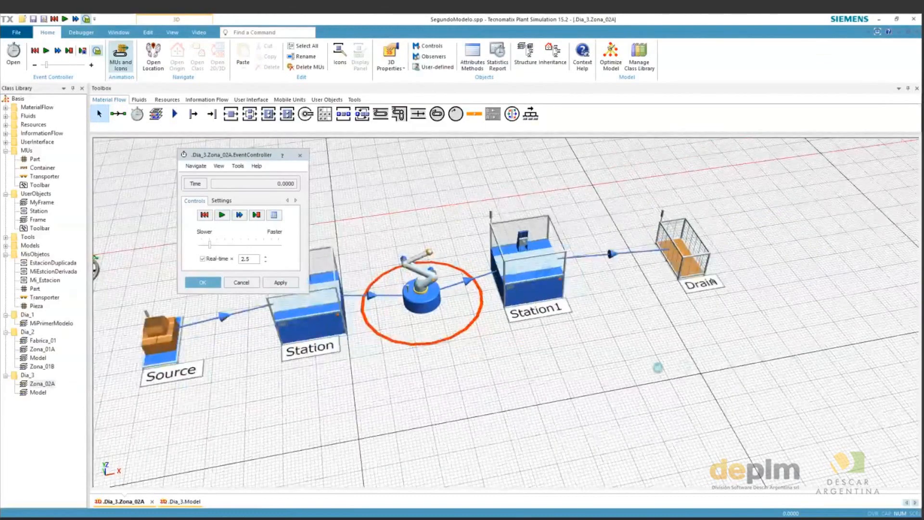
key("ctrl+z")
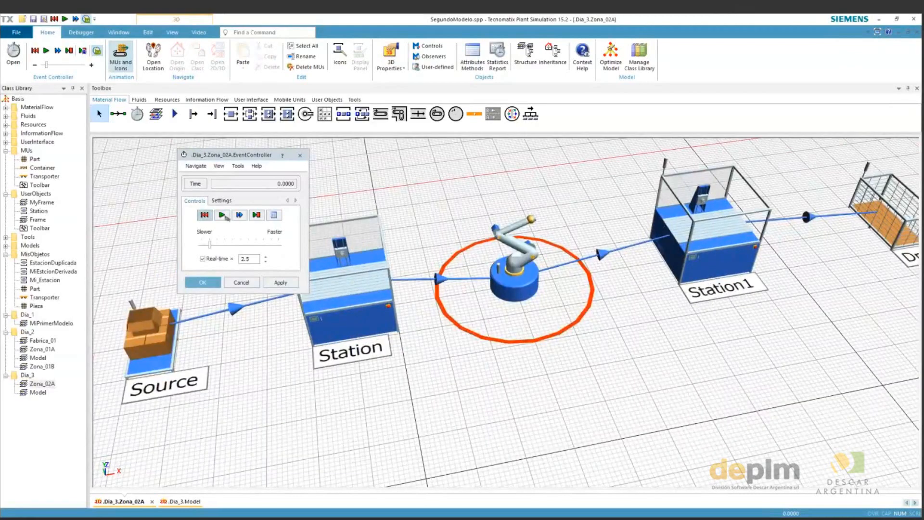
left_click(223, 215)
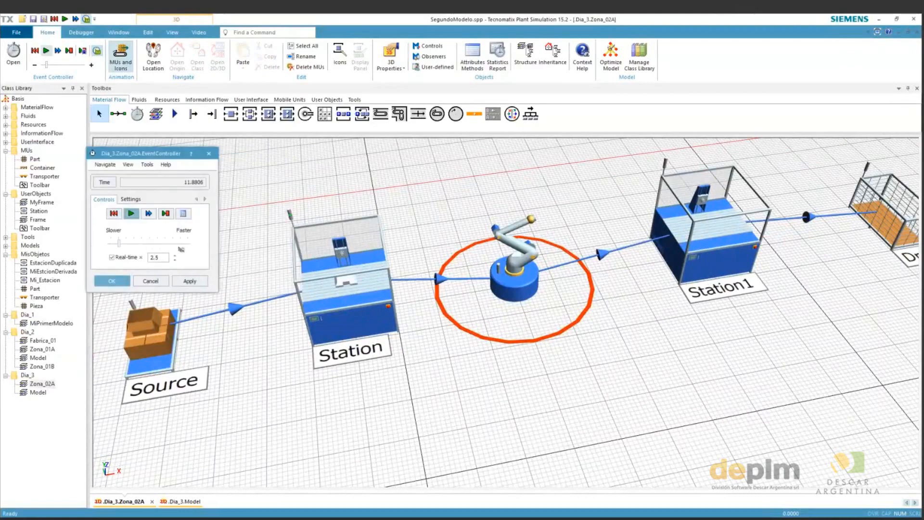
left_click(181, 246)
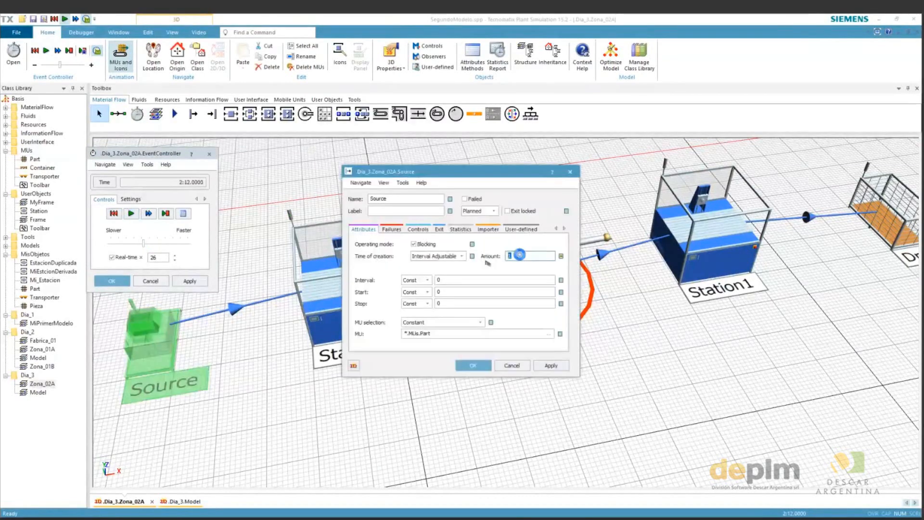
Set the Source's creation amount to -1 and run the simulation with the robot again
type("-1")
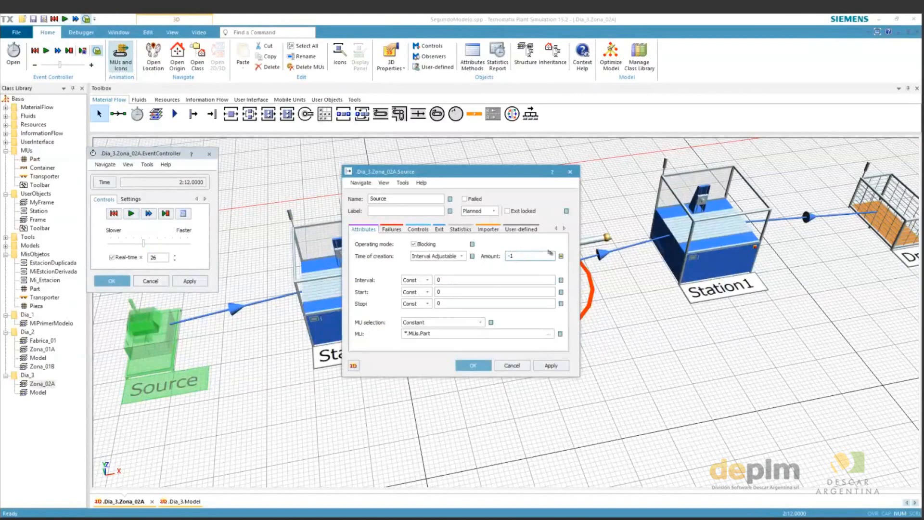
double_click(530, 256)
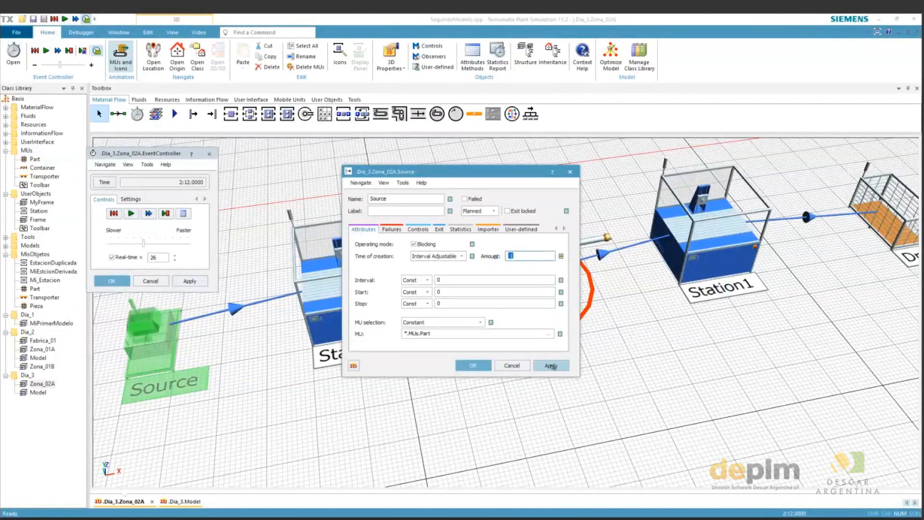
left_click(551, 366)
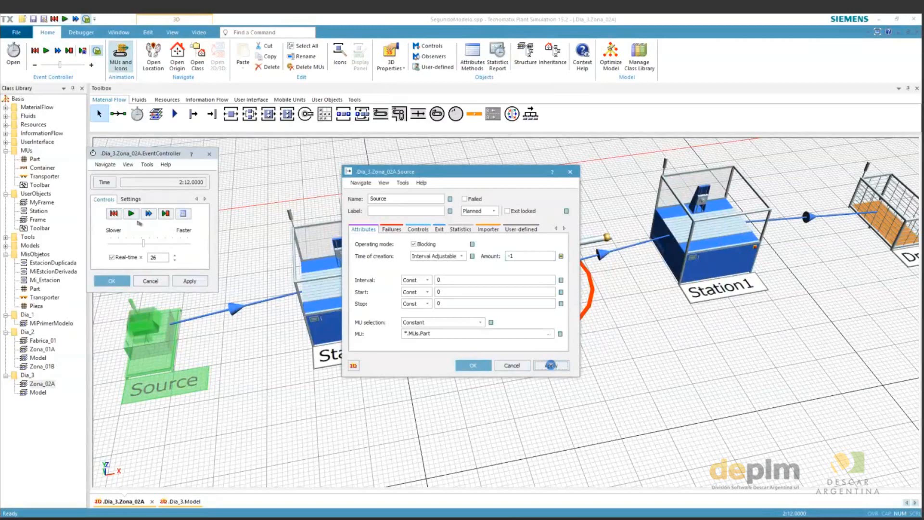
left_click(130, 213)
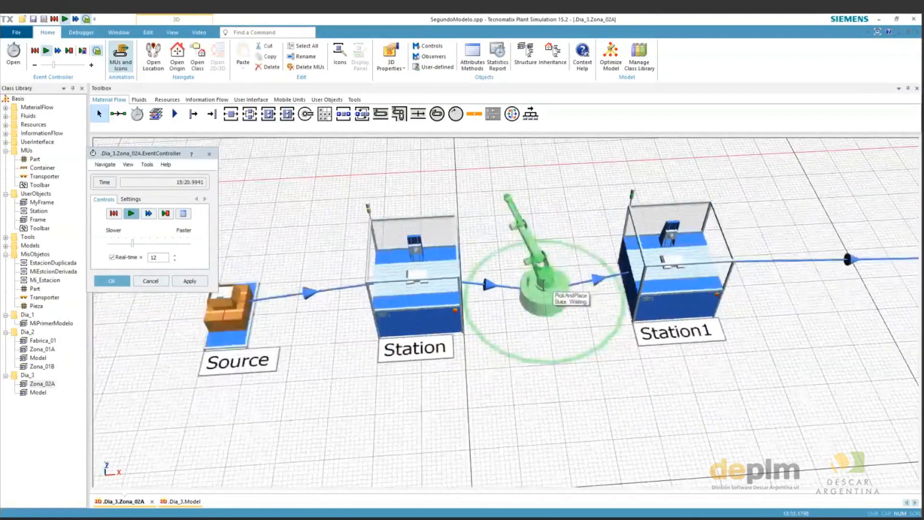
Set Station1's angle to 90 in the PickAndPlace robot's angles table
double_click(547, 289)
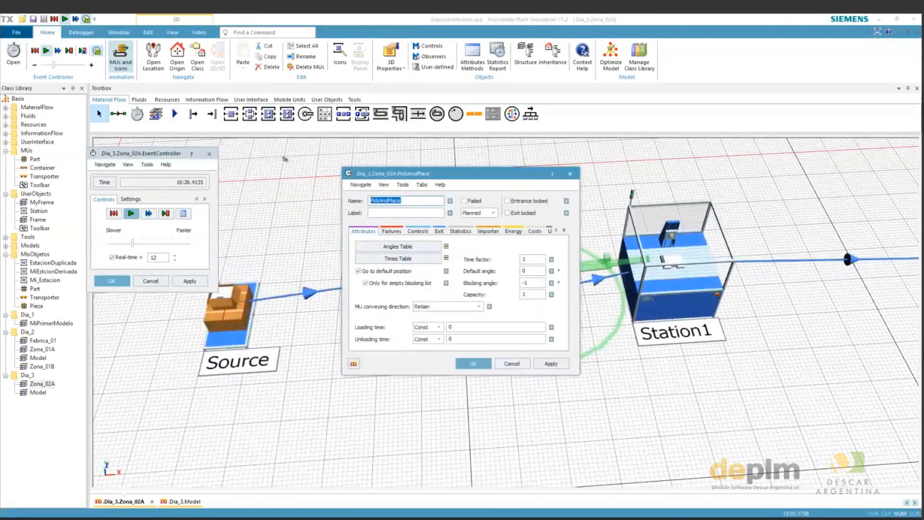
left_click_drag(409, 173, 196, 150)
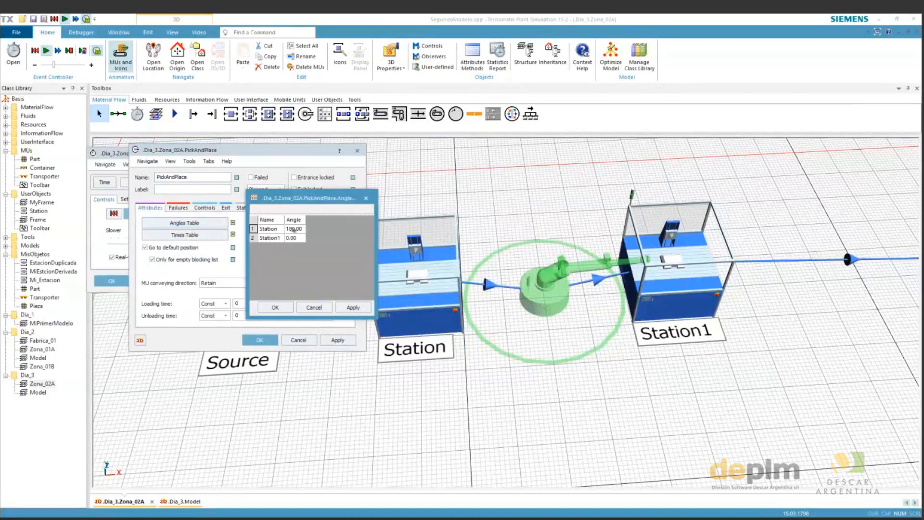
left_click(271, 235)
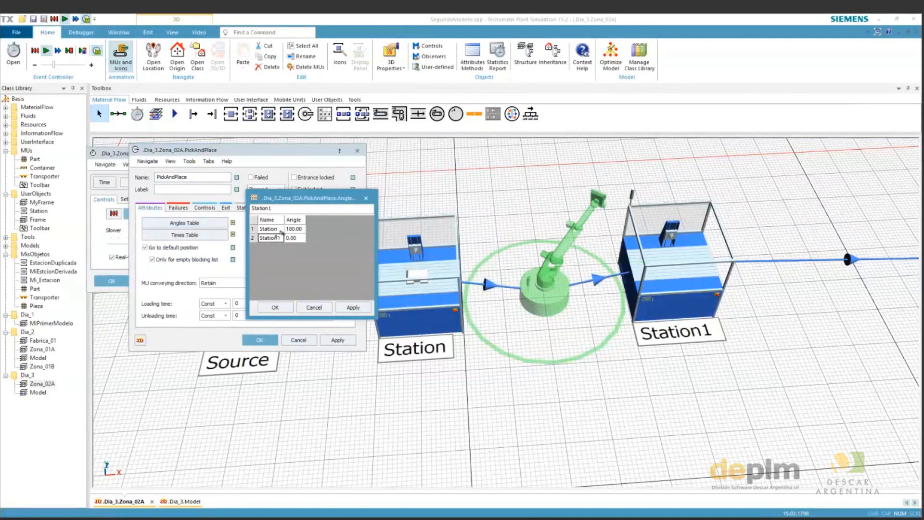
left_click(294, 238)
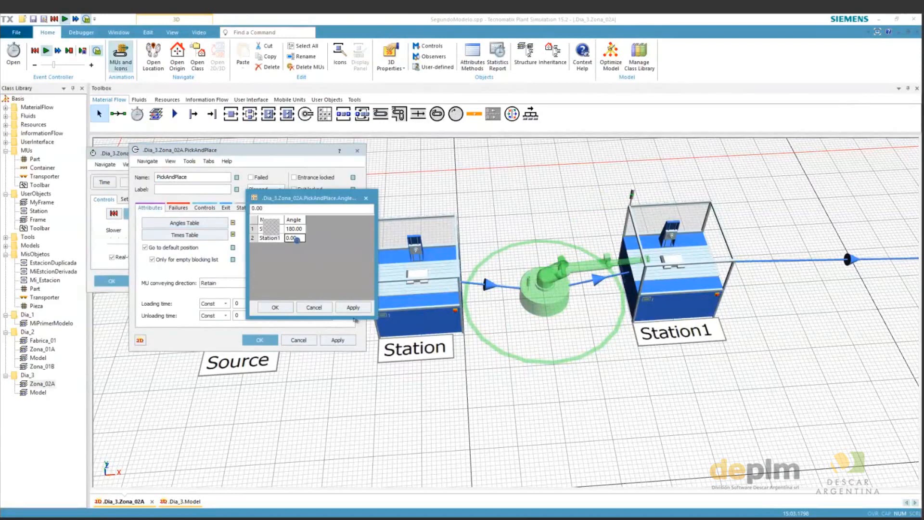
left_click(354, 309)
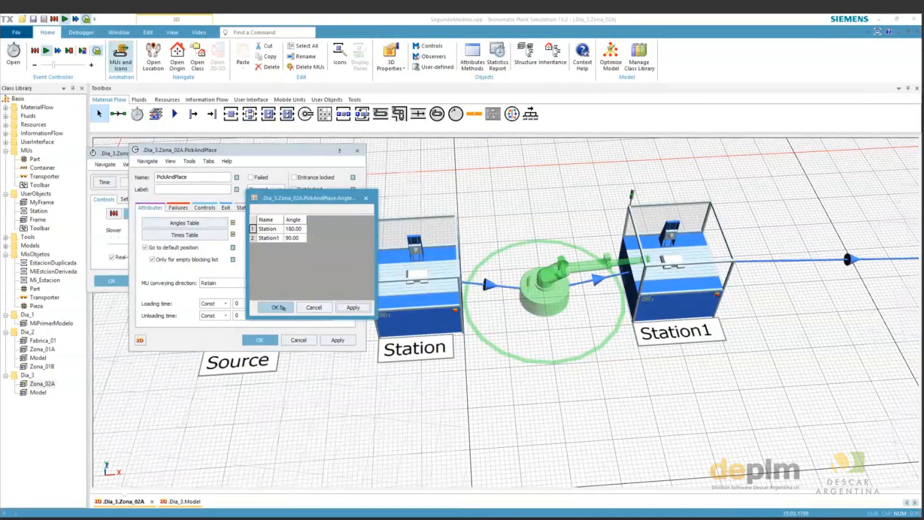
Examine the PickAndPlace robot's angles table and times table
left_click(197, 222)
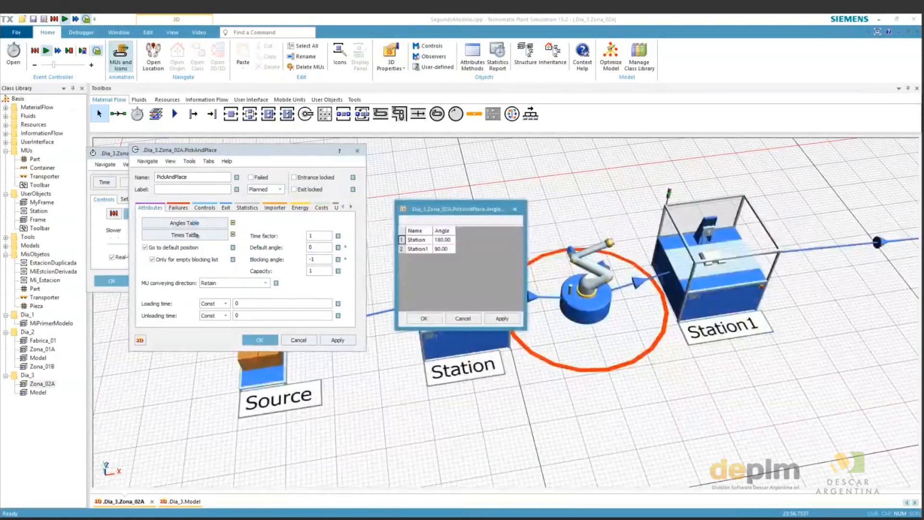
left_click(196, 235)
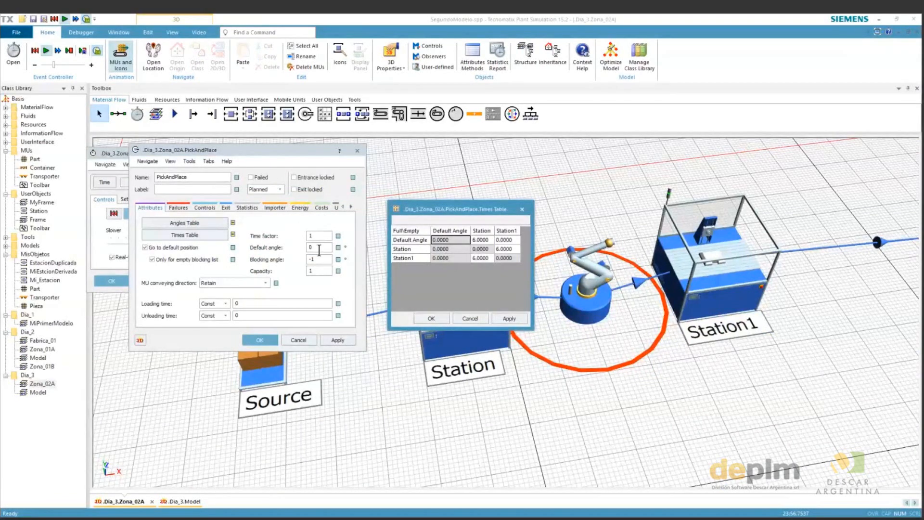
Set the travel time from Station to Station1 to 20 in the PickAndPlace robot's times table
double_click(319, 247)
left_click(452, 141)
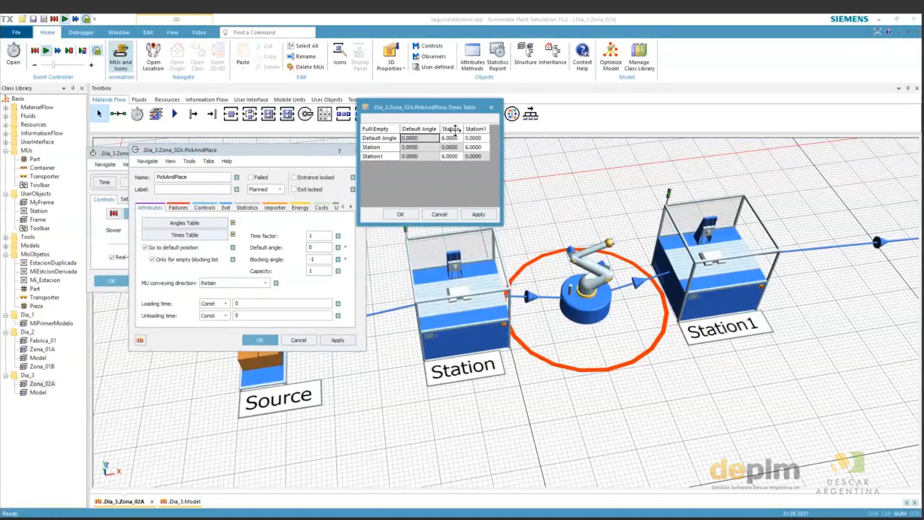
left_click(455, 130)
left_click(474, 139)
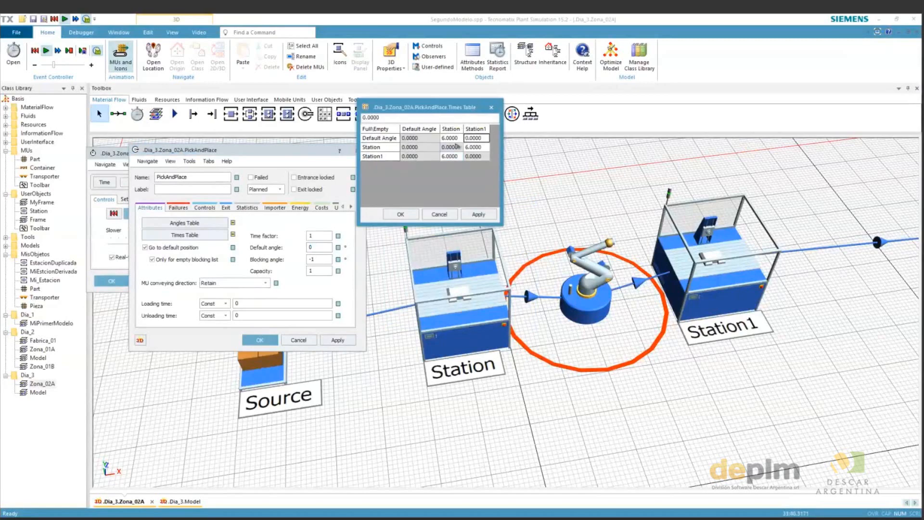
left_click(473, 147)
type("20")
left_click(400, 215)
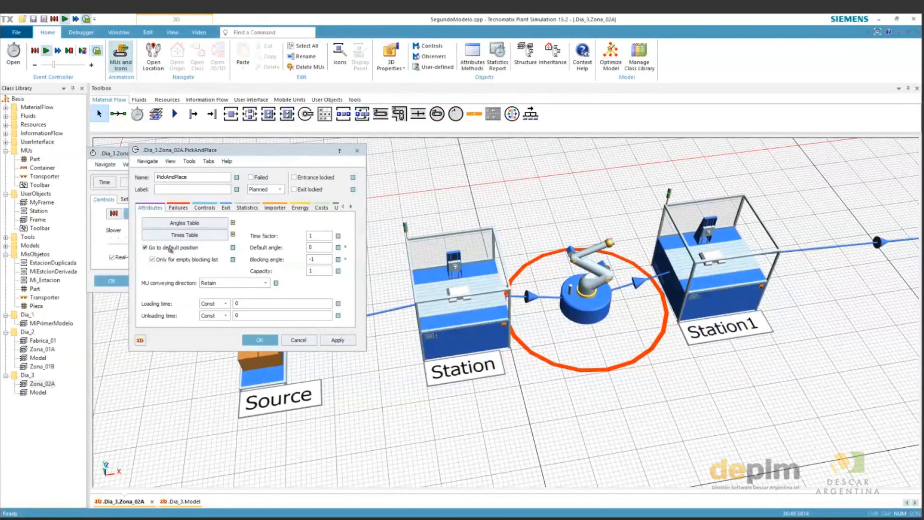
Turn off Go to default position and set the PickAndPlace robot's default angle to 90
left_click(170, 248)
double_click(313, 247)
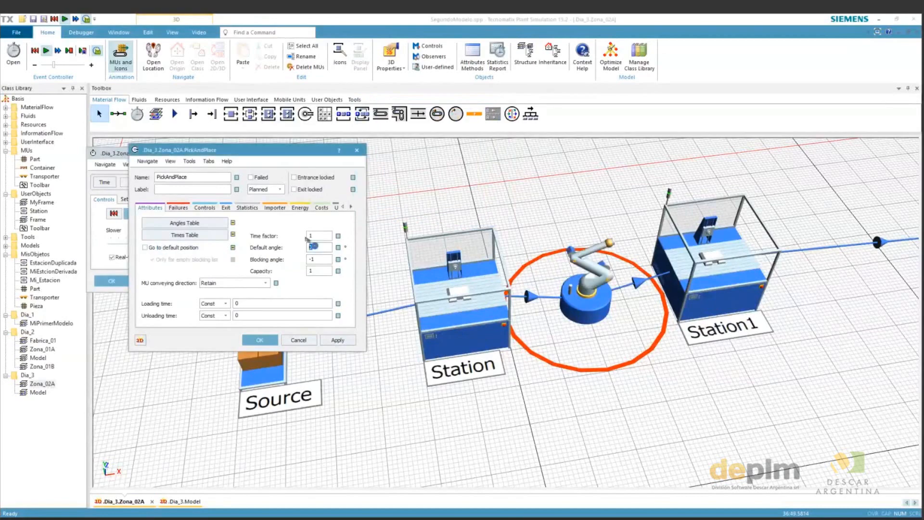
type("90")
left_click(339, 341)
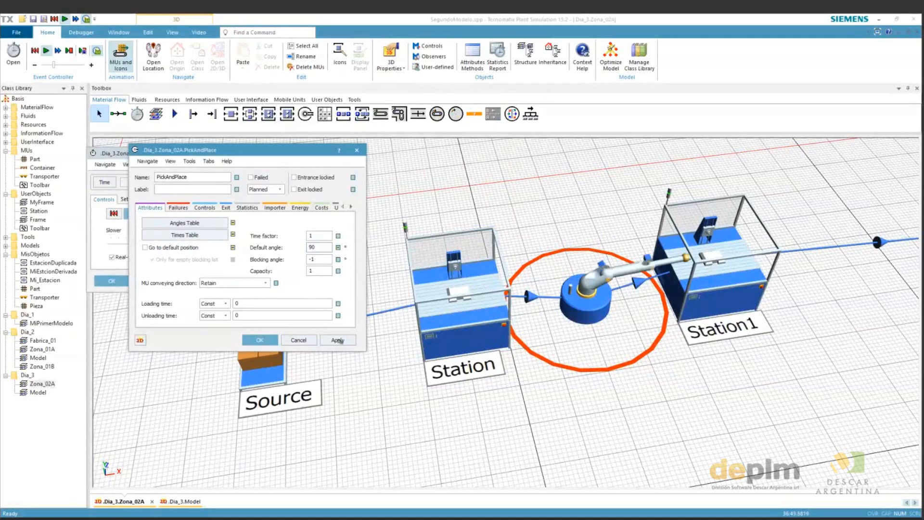
left_click(338, 340)
left_click(338, 340)
left_click(345, 342)
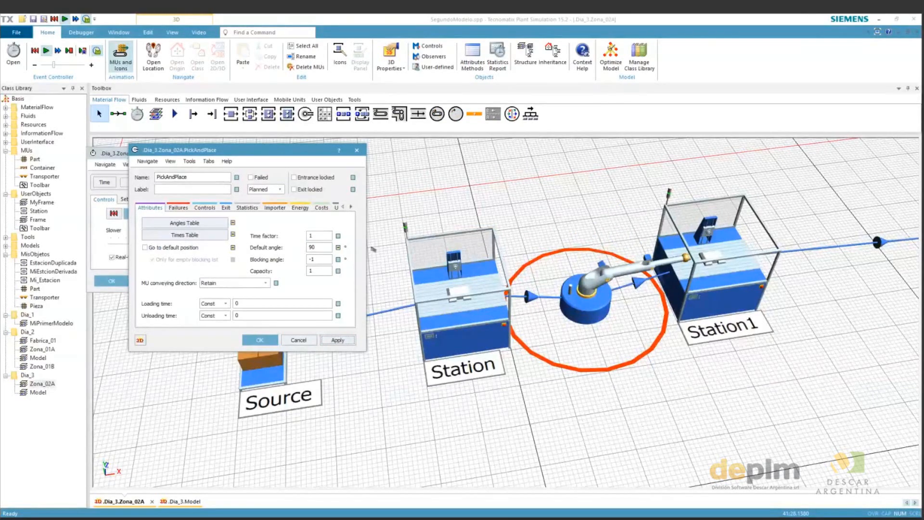
Re-enable Go to default position and set the robot's loading time to 0:20 and unloading time to 0:30
left_click(145, 248)
left_click(337, 340)
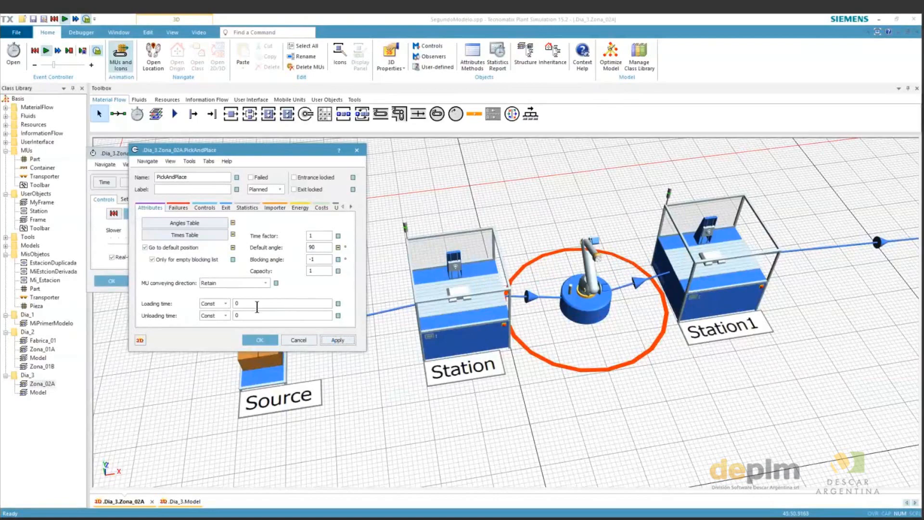
left_click(257, 303)
type(":20")
type(":")
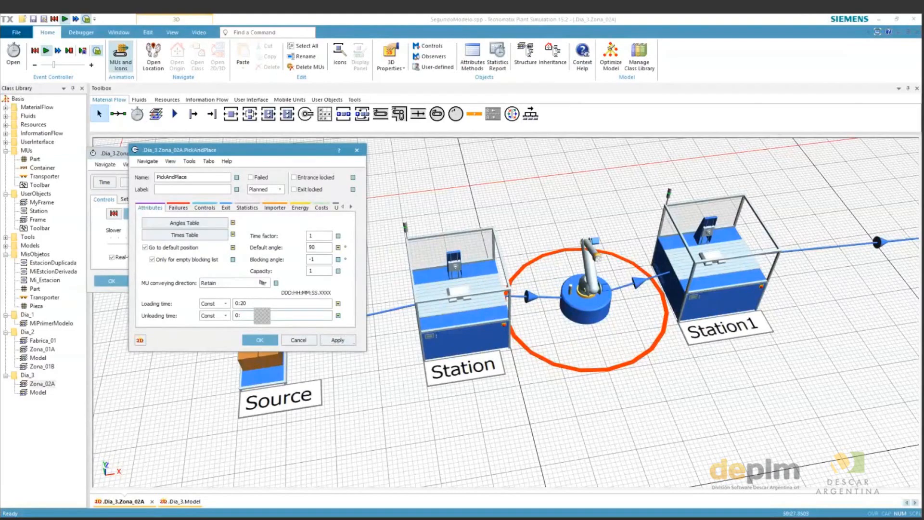
type("30")
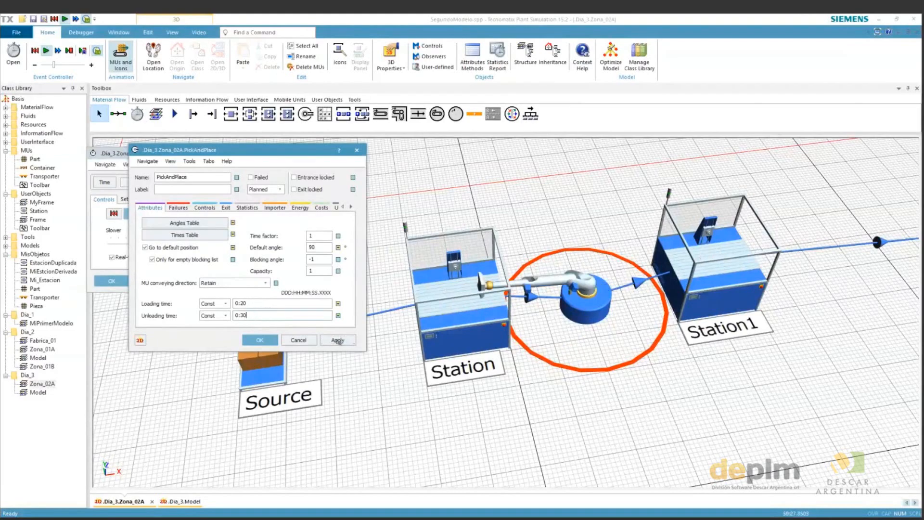
left_click(338, 341)
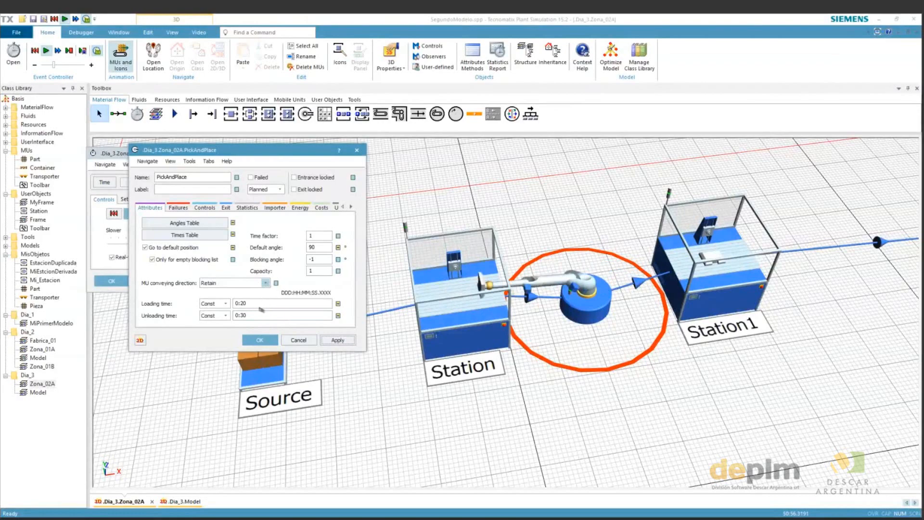
Examine the PickAndPlace robot's MU conveying direction options, controls, exit target selection and resource statistics
left_click(266, 283)
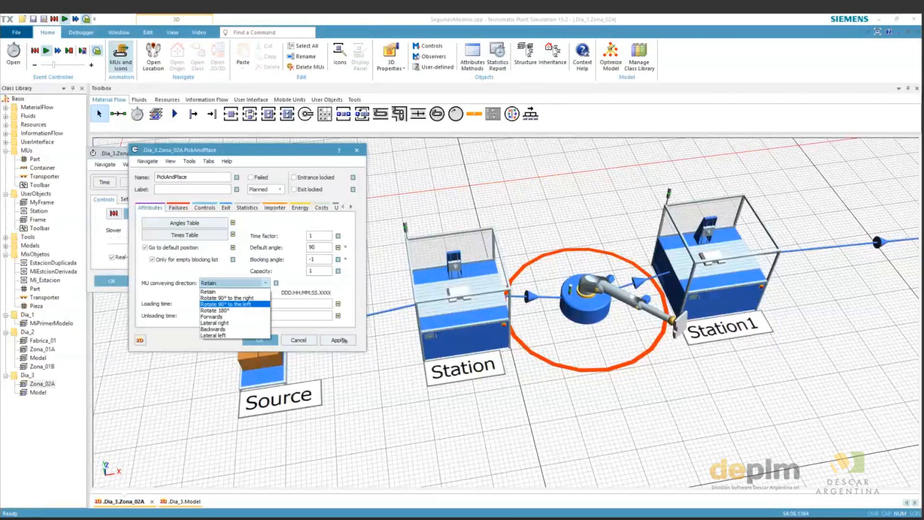
left_click(343, 340)
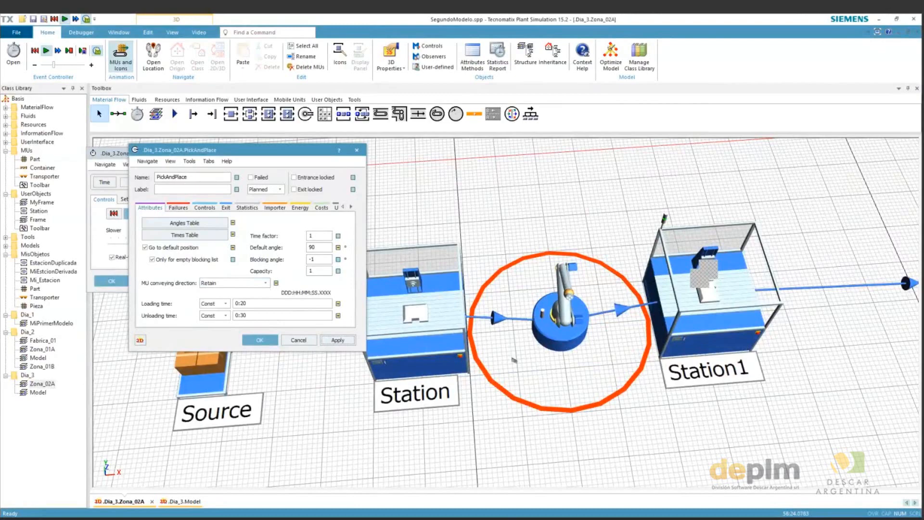
scroll(514, 360, "down", 2)
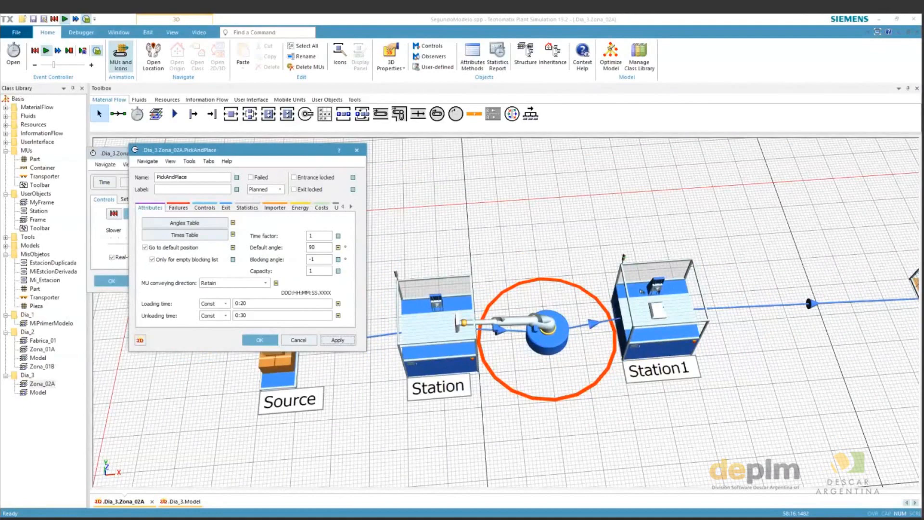
left_click(178, 208)
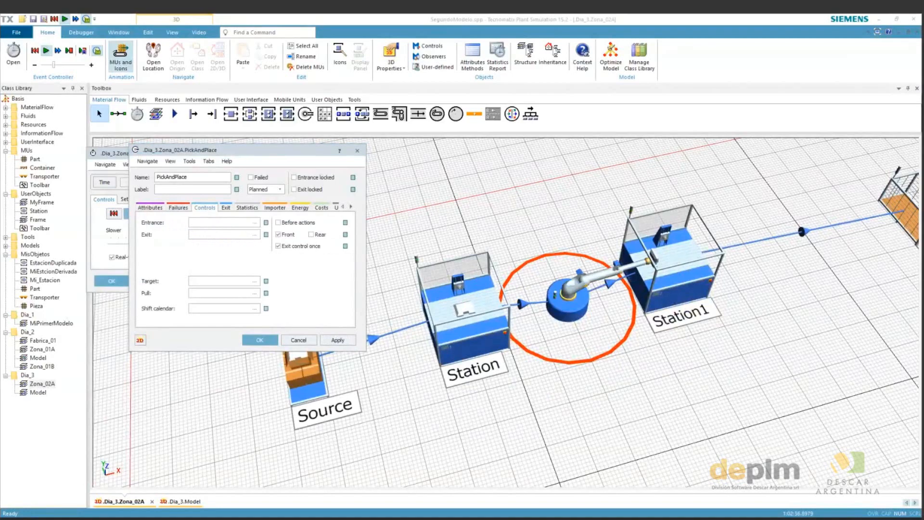
left_click(226, 208)
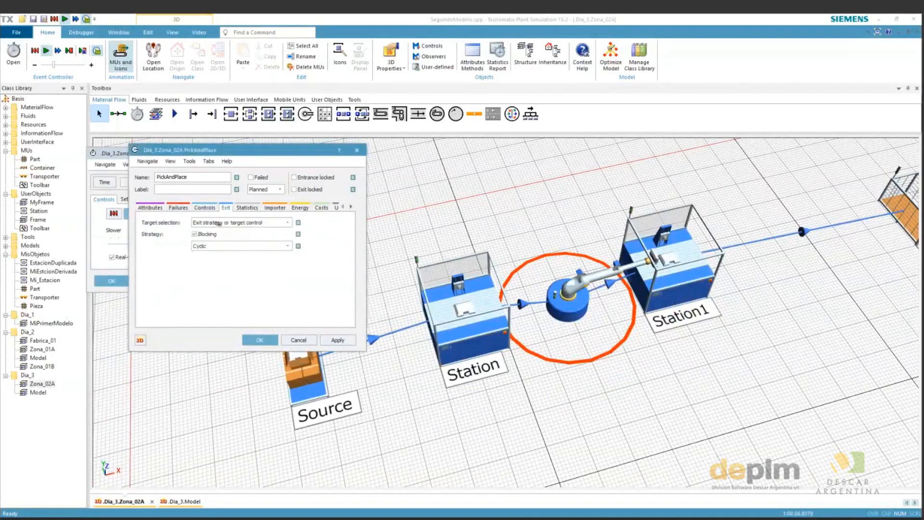
left_click(290, 224)
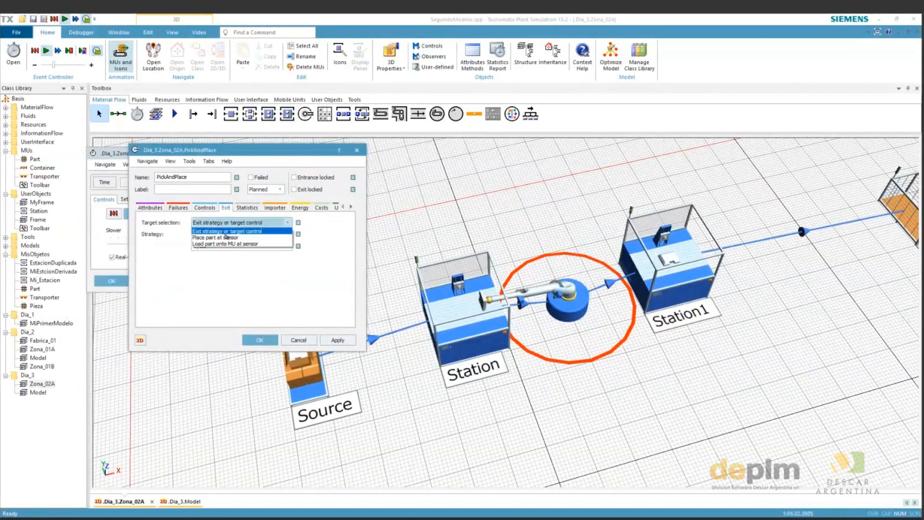
left_click(325, 288)
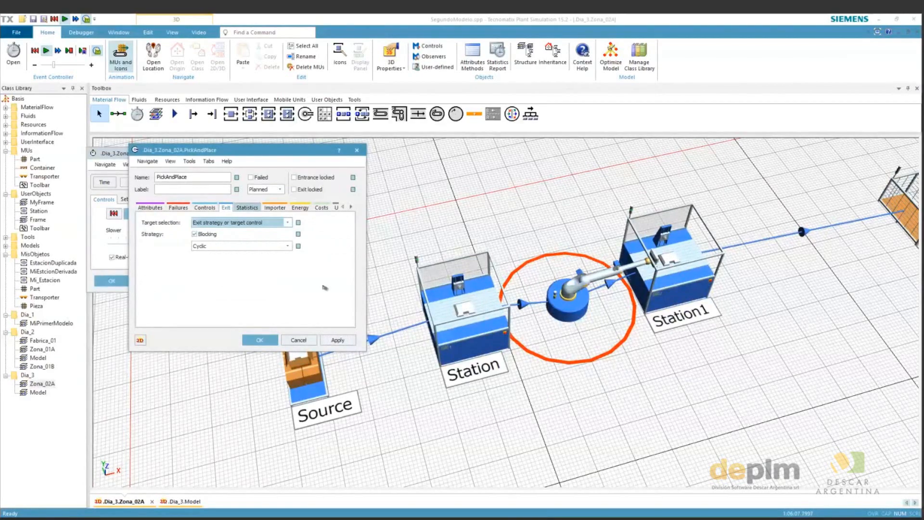
left_click(247, 207)
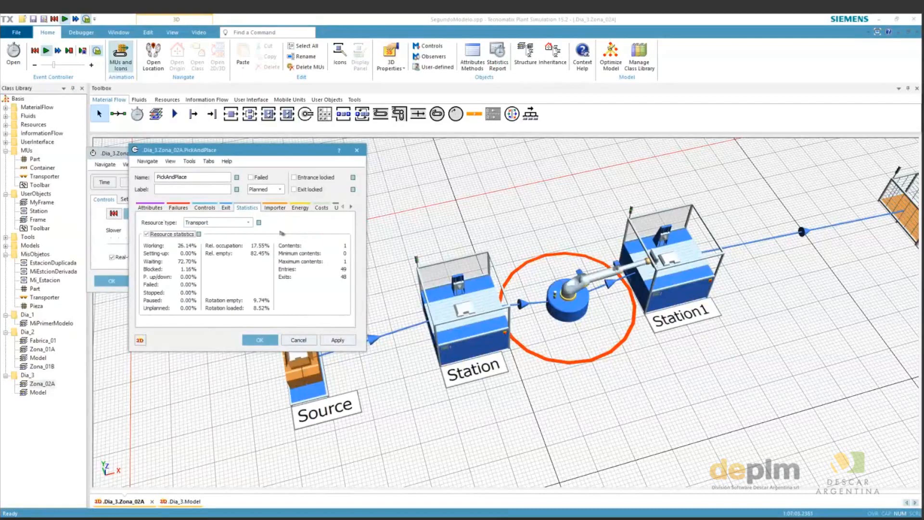
left_click(286, 206)
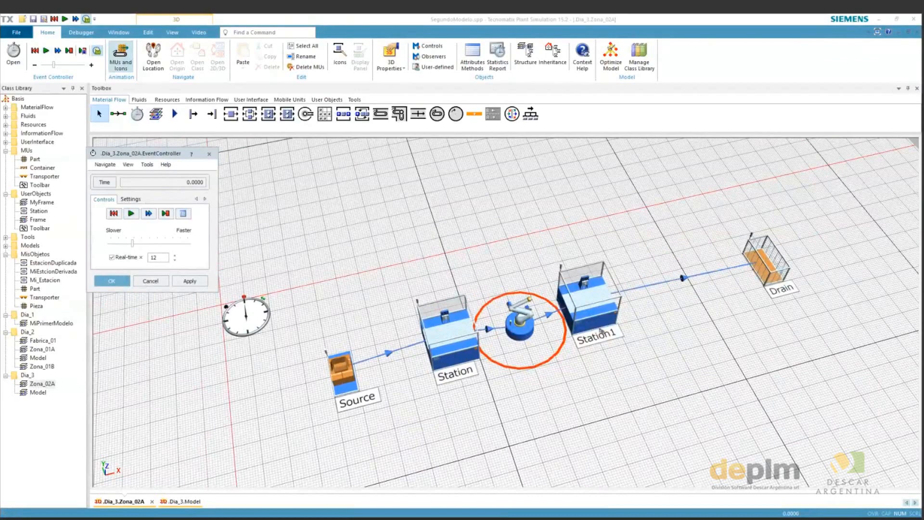
Replace Station1 with a straight conveyor connected between the robot and the Drain, and run the simulation
left_click(601, 331)
key("Delete")
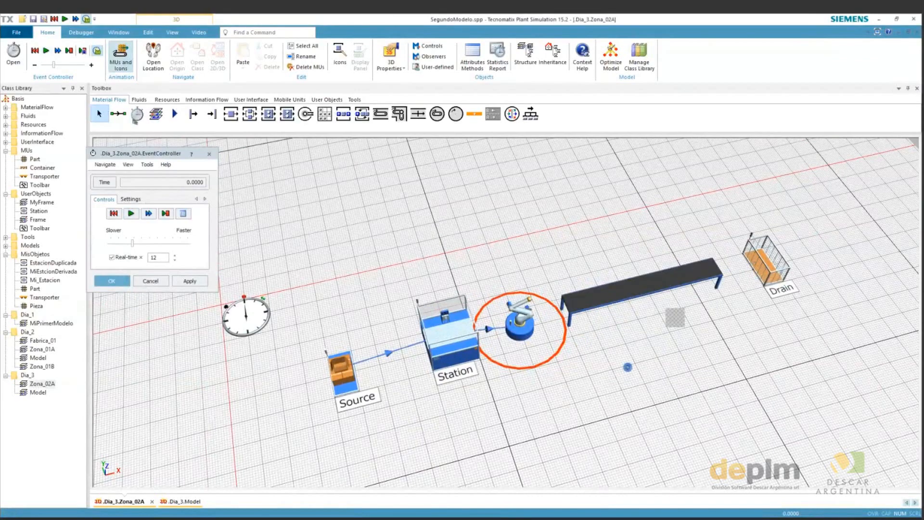
left_click(118, 114)
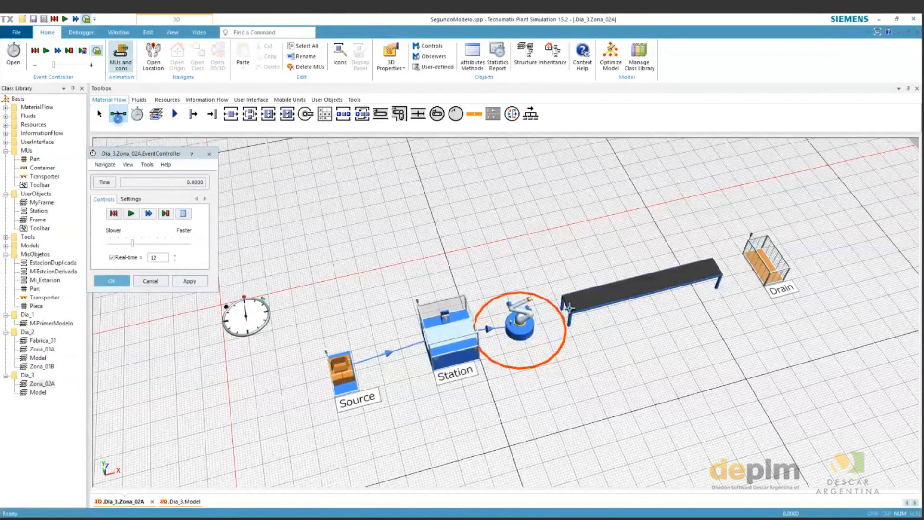
left_click(570, 308)
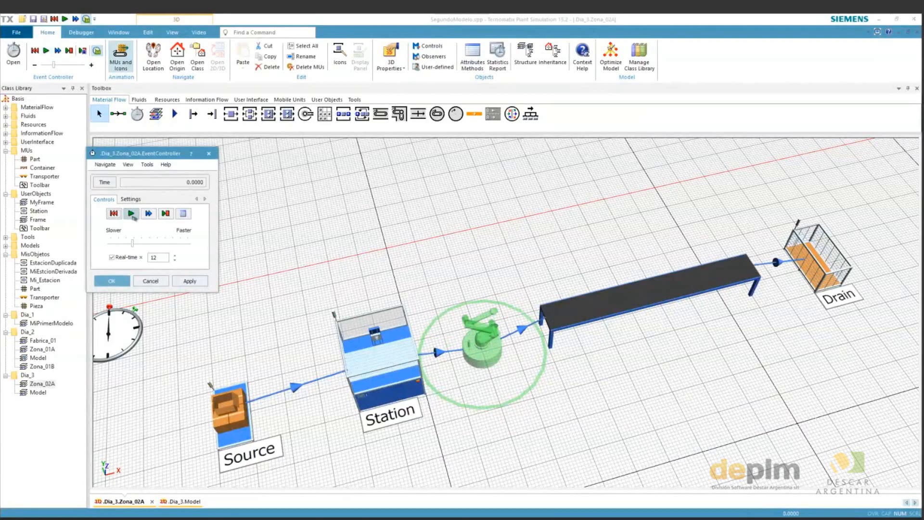
left_click(131, 214)
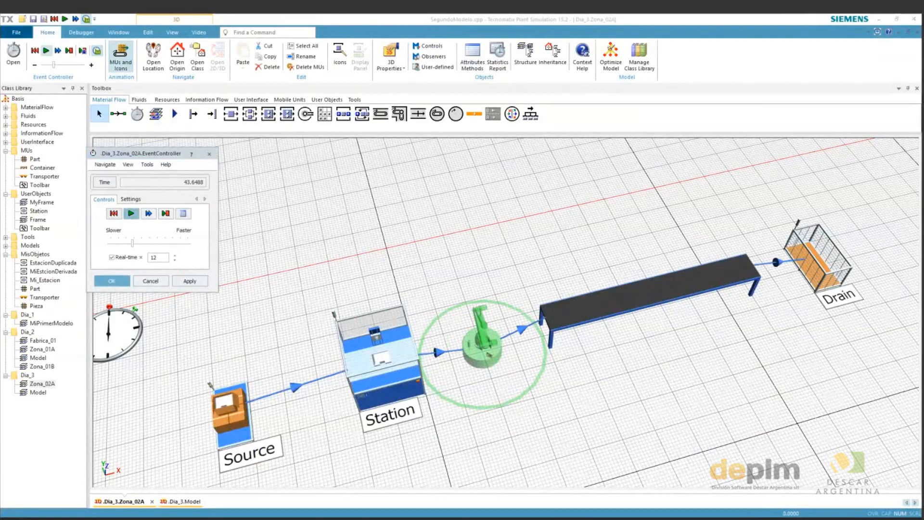
Increase the PickAndPlace robot's uniform scale in its 3D properties and stop the running simulation
right_click(489, 354)
left_click(580, 332)
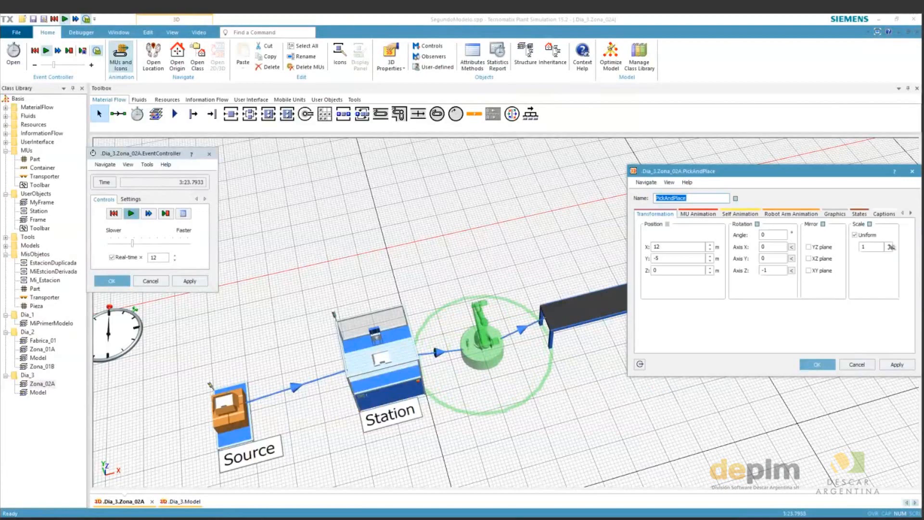
left_click(889, 246)
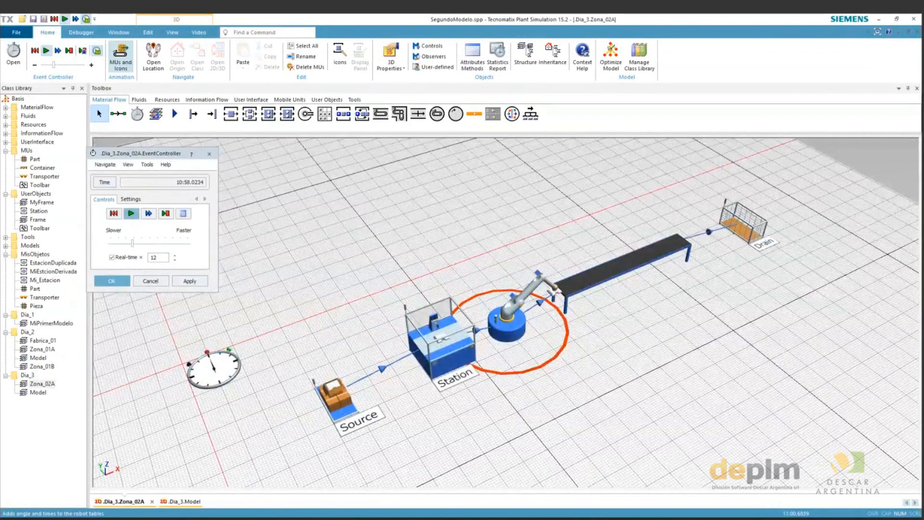
left_click(129, 214)
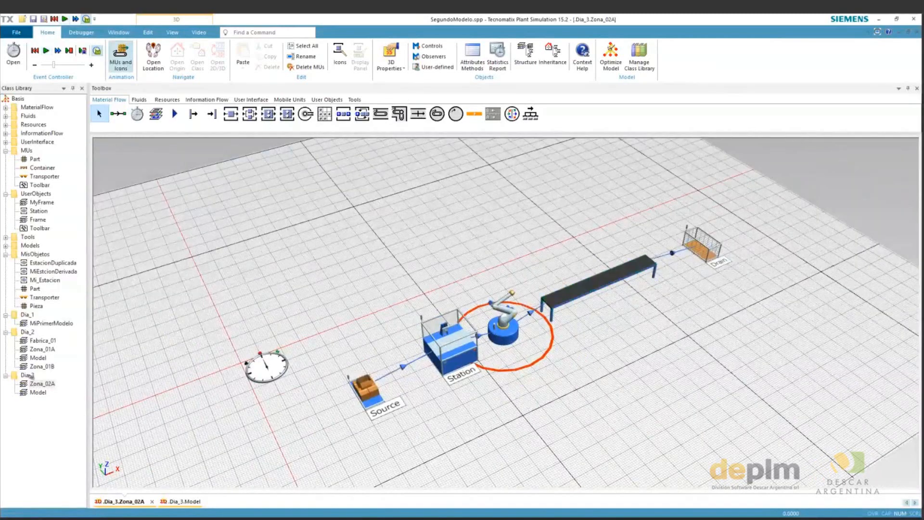
Create a Black Box Frame named Zona_02B in the Dia_3 folder
right_click(30, 218)
left_click(71, 222)
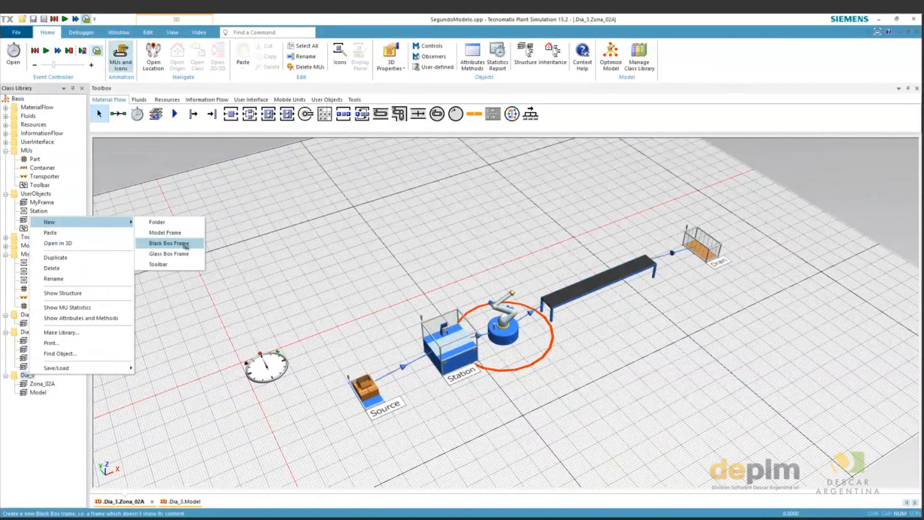
left_click(186, 243)
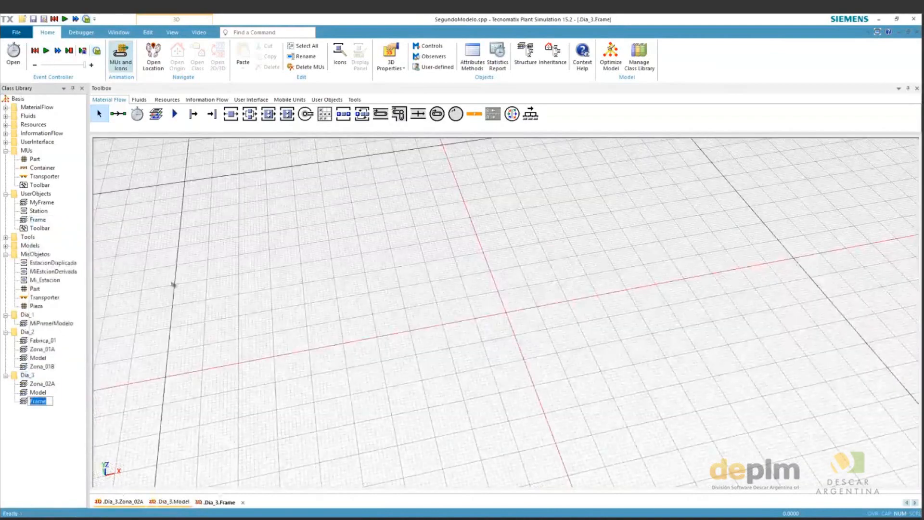
type("Zona_02B")
left_click(544, 384)
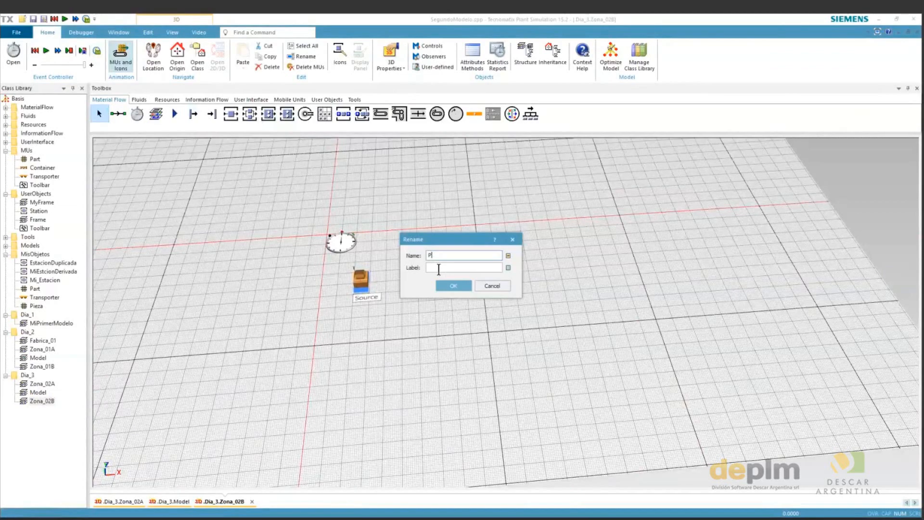
Name the station beside the In01 source P01 and add a PickAndPlace robot connected after it
type("01")
key("Return")
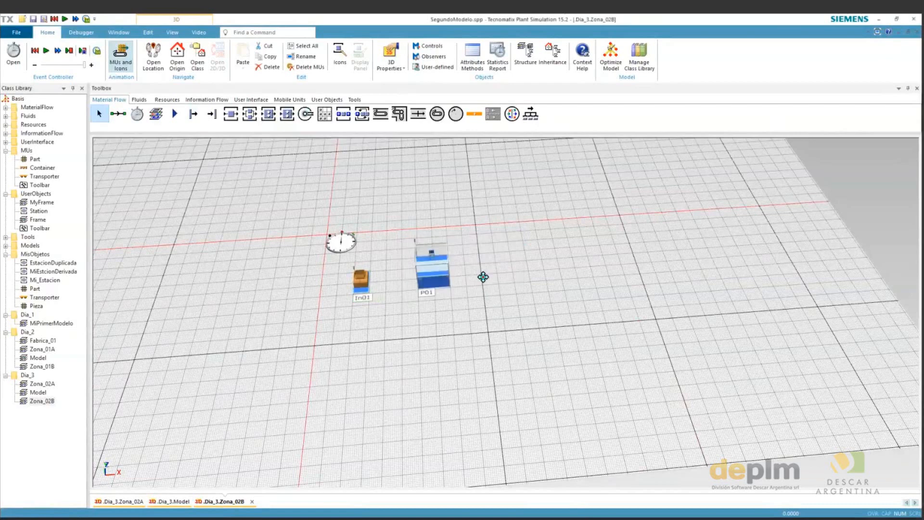
left_click(482, 277)
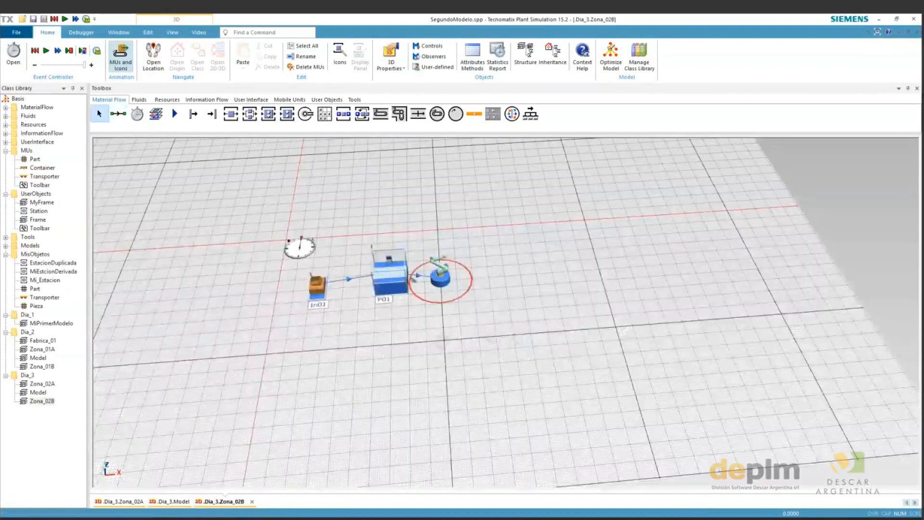
Draw a rounded rectangular conveyor path beside the robot from straight segments and 90° arcs with a 5 m radius
left_click(381, 116)
left_click(494, 277)
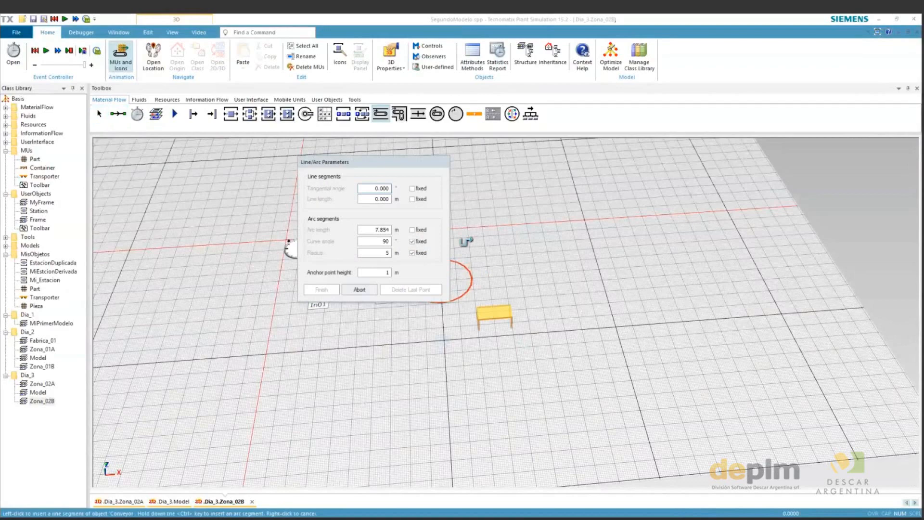
left_click(466, 238)
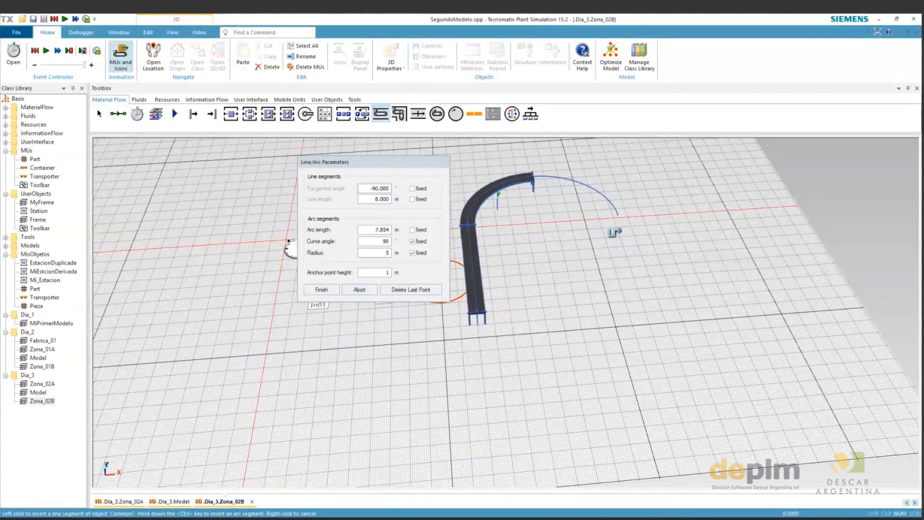
left_click(613, 233, "ctrl")
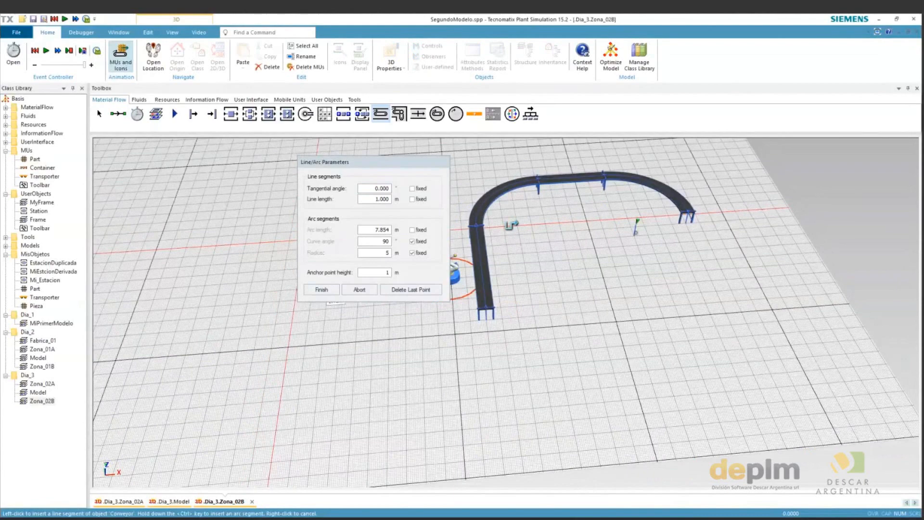
left_click_drag(636, 233, 577, 254)
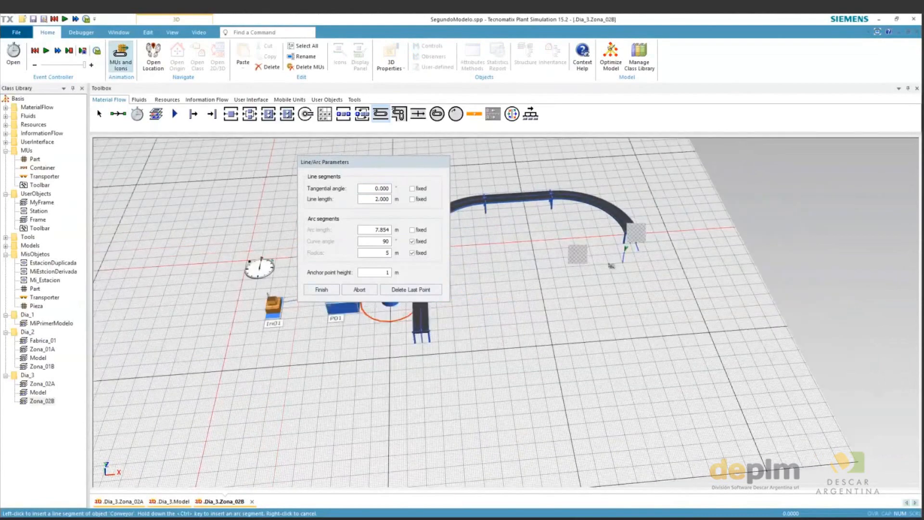
left_click(625, 360, "ctrl")
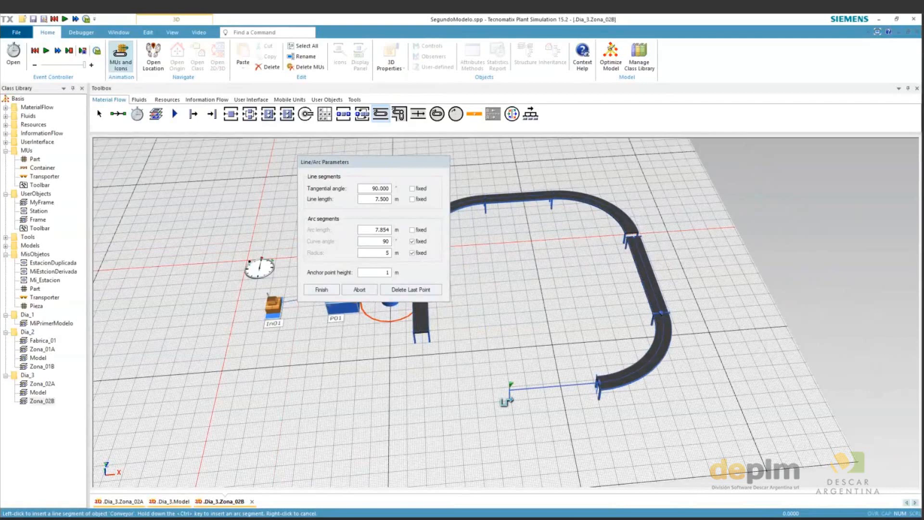
left_click(510, 386)
key("ctrl")
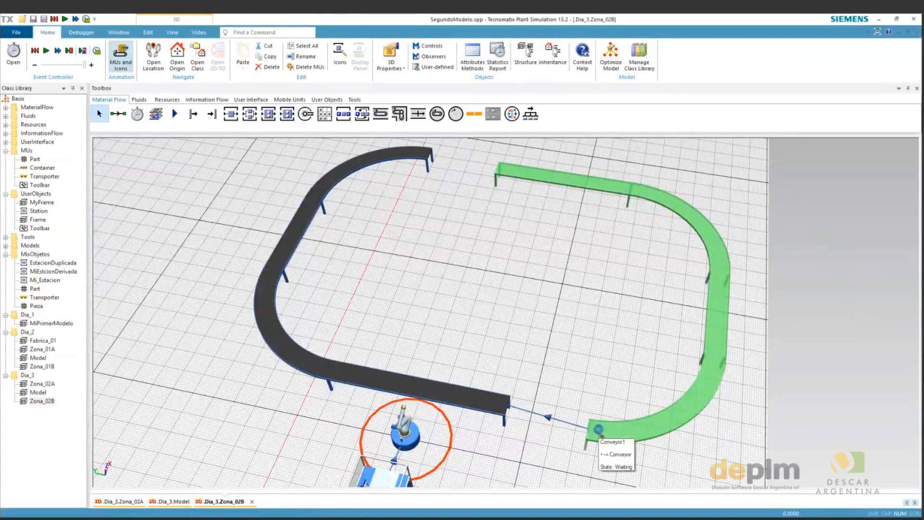
Move Conveyor1 against the start of the first conveyor and close the gap at the opposite ends to form a loop
left_click_drag(584, 423, 592, 424)
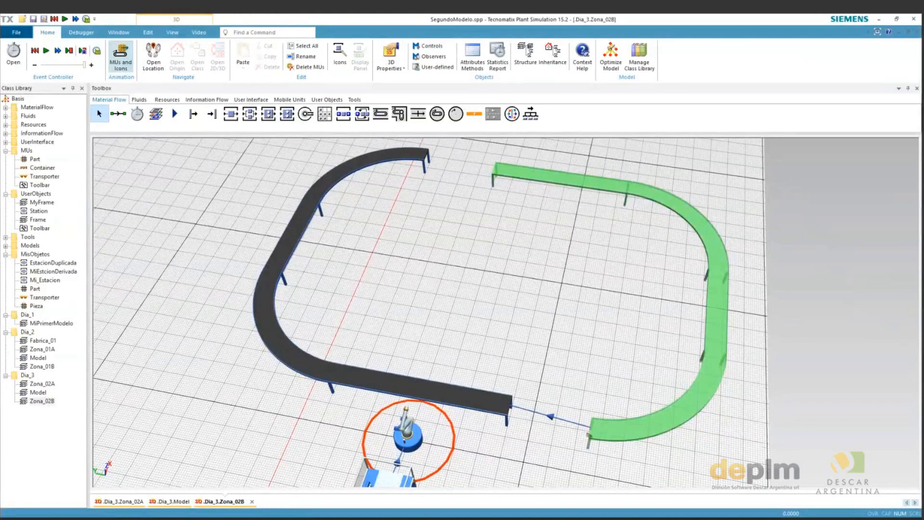
left_click_drag(593, 433, 517, 412)
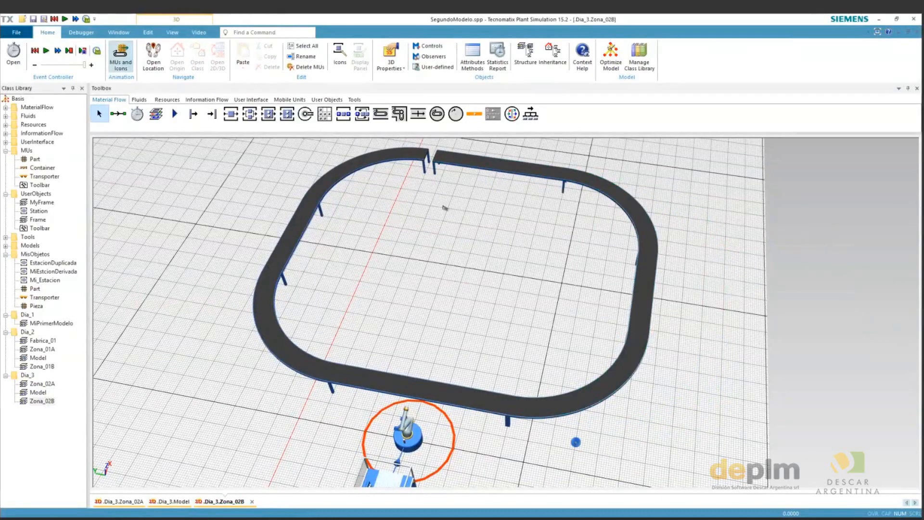
left_click_drag(445, 208, 501, 276)
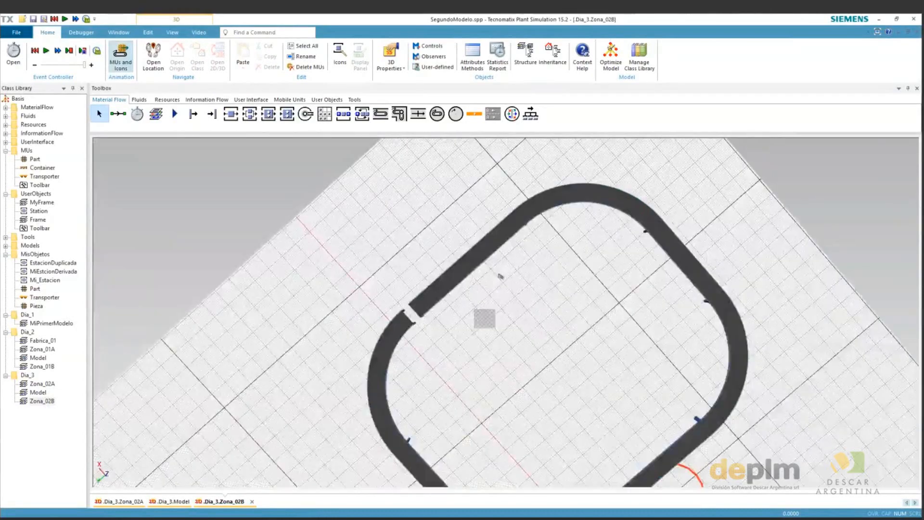
right_click(482, 255)
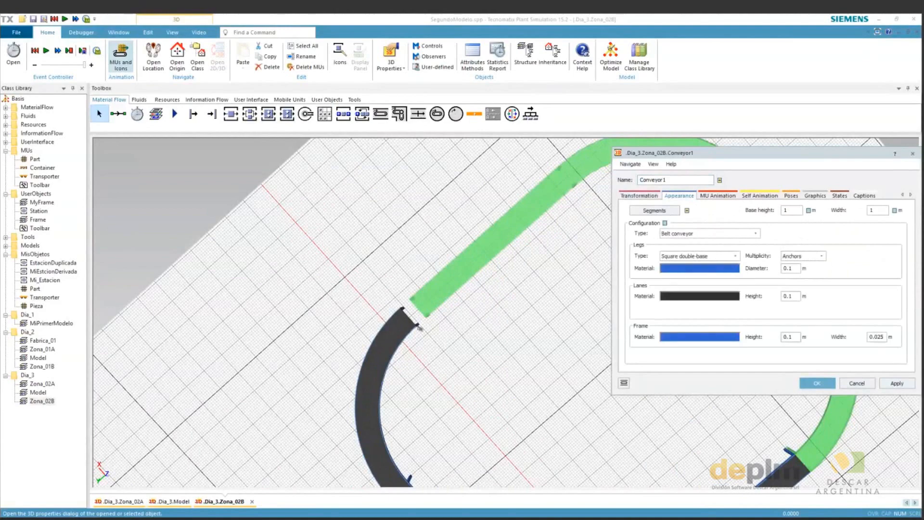
left_click(419, 329)
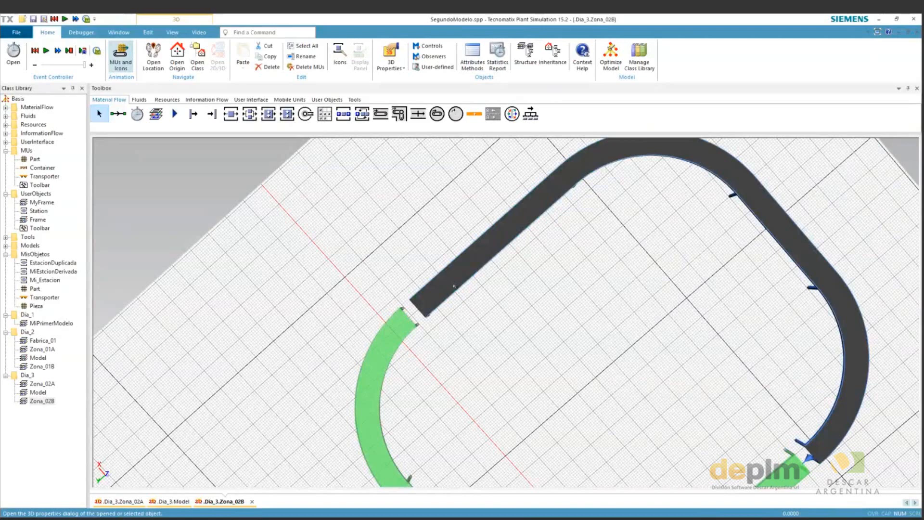
left_click(486, 349)
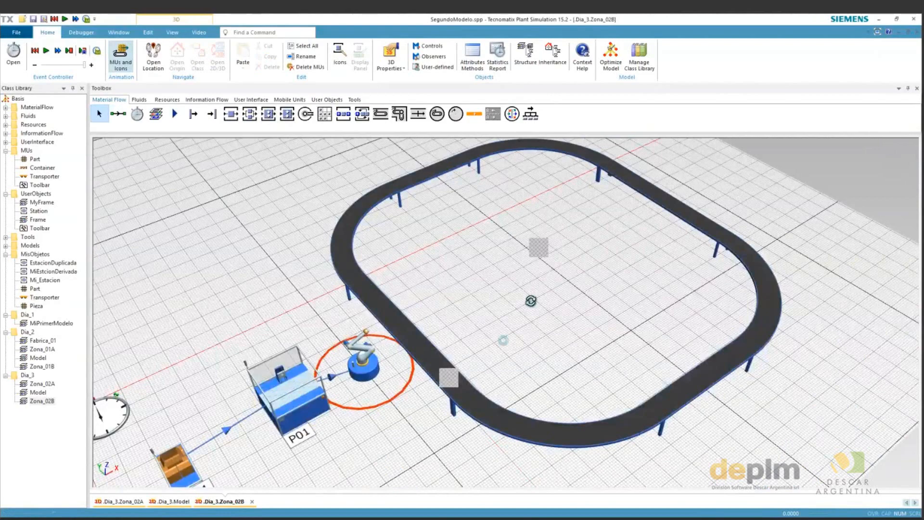
Connect the PickAndPlace robot after P01 to the conveyor loop with the Place part operation
scroll(531, 301, "down", 3)
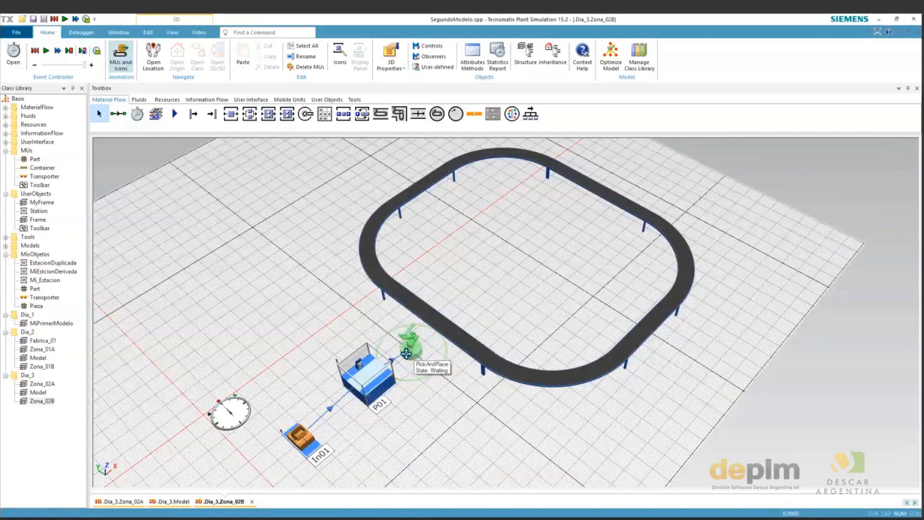
left_click_drag(406, 354, 440, 324)
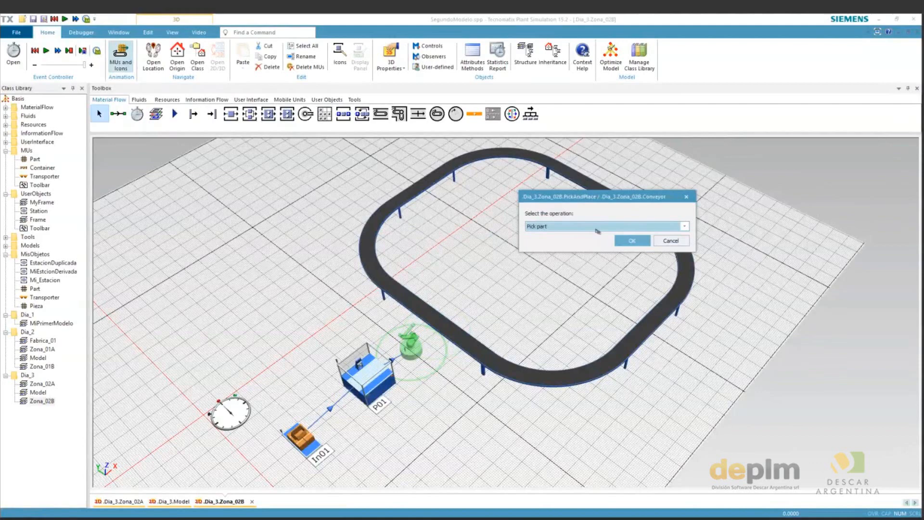
left_click(597, 231)
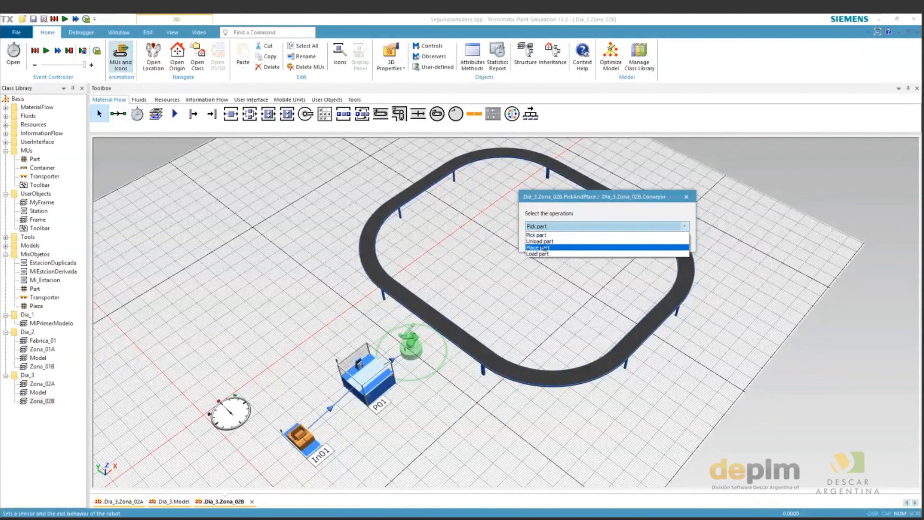
left_click(542, 247)
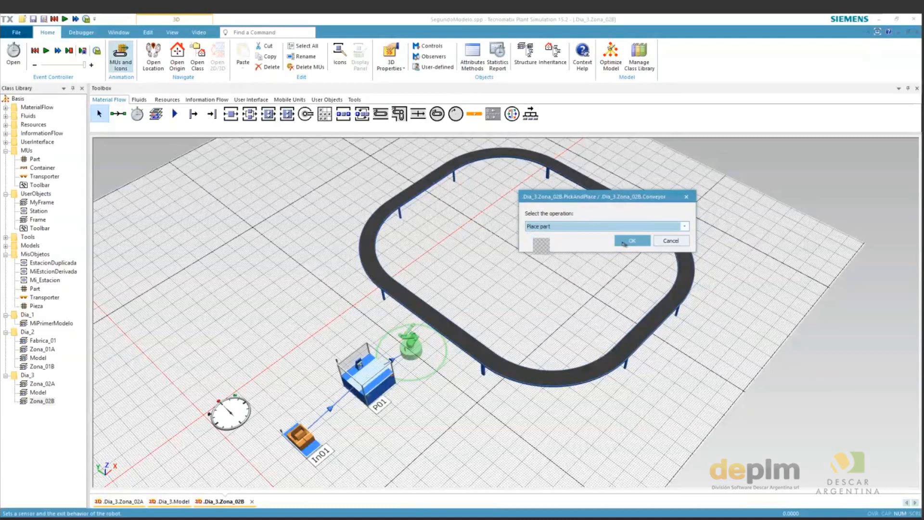
left_click(624, 244)
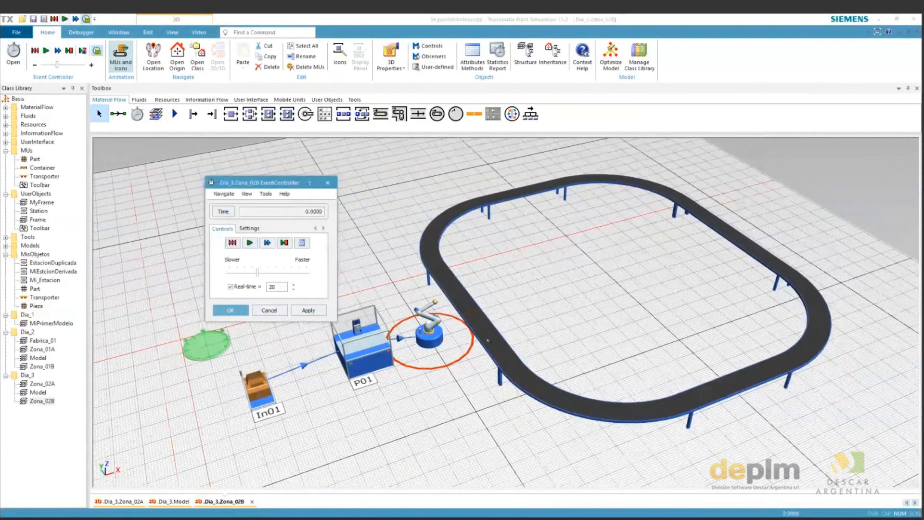
Add a second PickAndPlace robot on the opposite side of the loop and link it to Conveyor1 with the Pick part operation
scroll(487, 341, "down", 2)
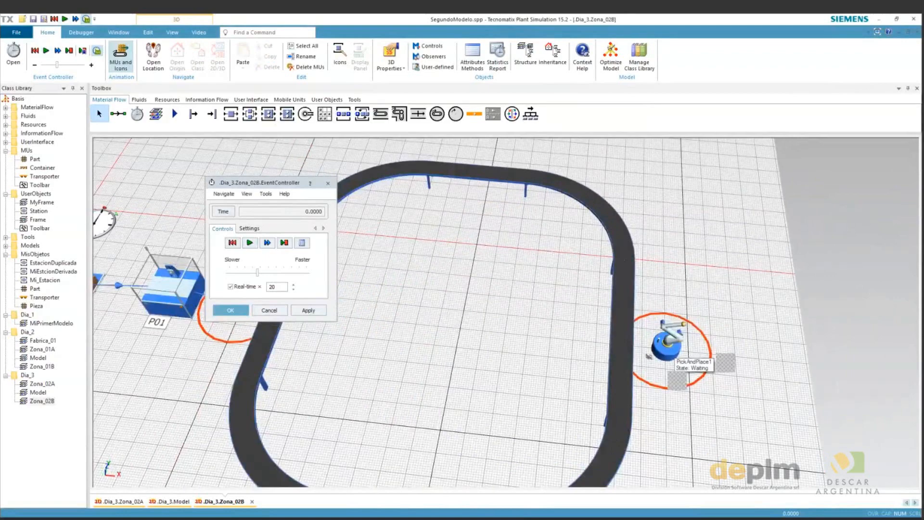
left_click(649, 356)
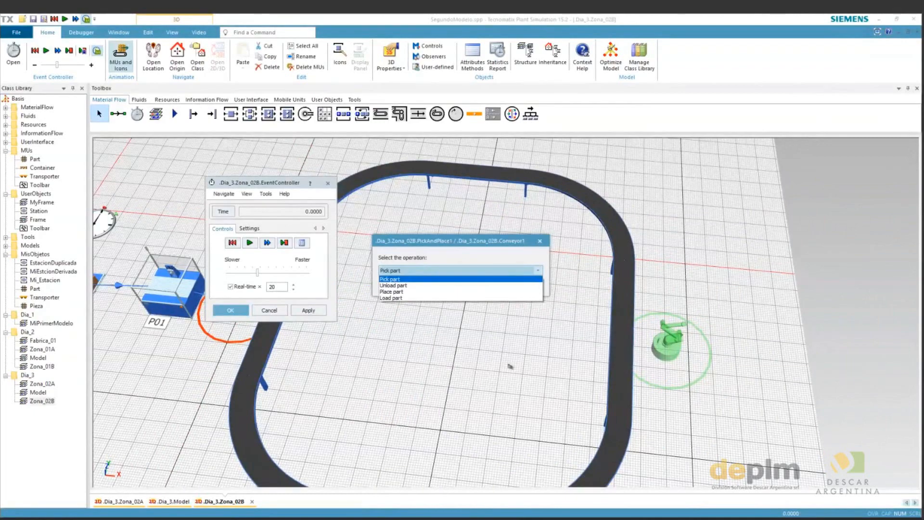
key("Escape")
key("Escape")
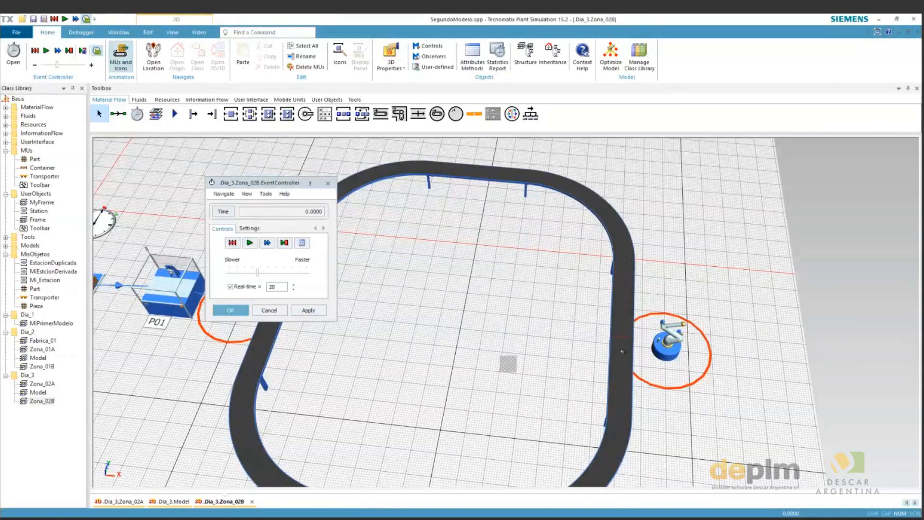
Add a Drain connected after the second PickAndPlace robot and run the simulation
scroll(622, 352, "up", 3)
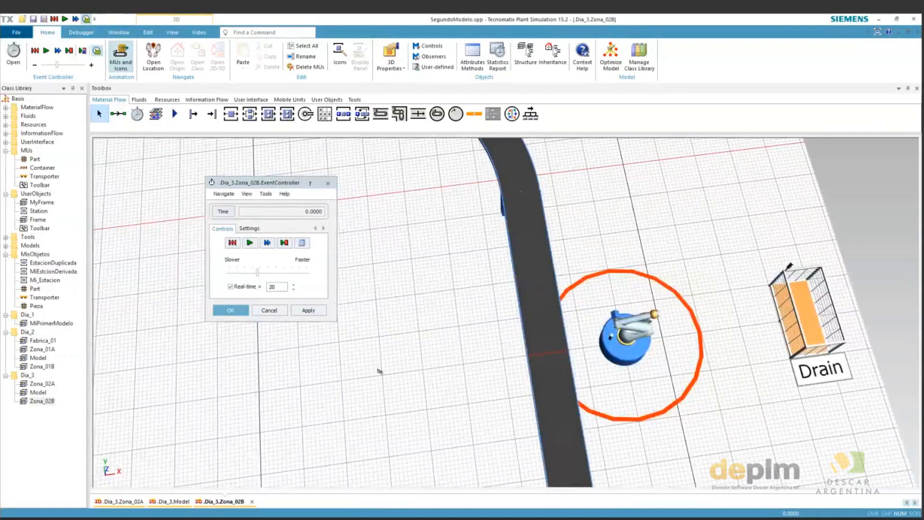
scroll(380, 371, "down", 5)
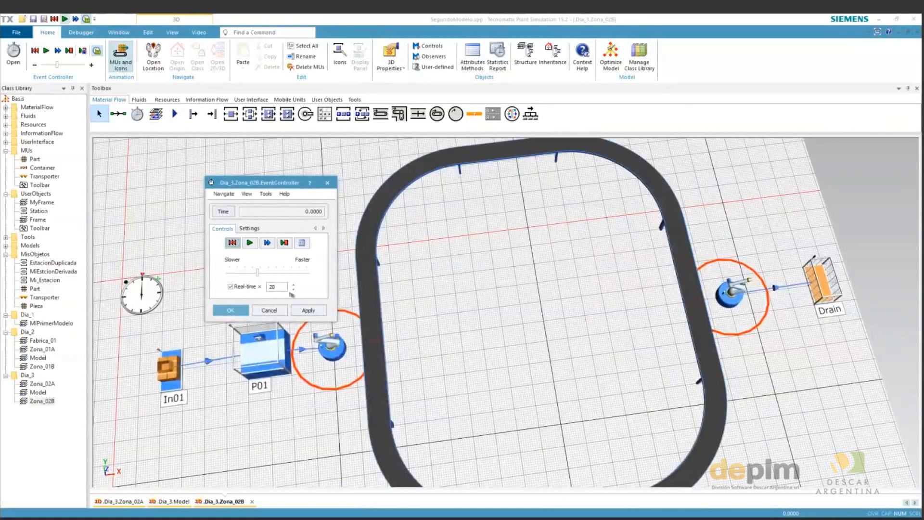
left_click(191, 233)
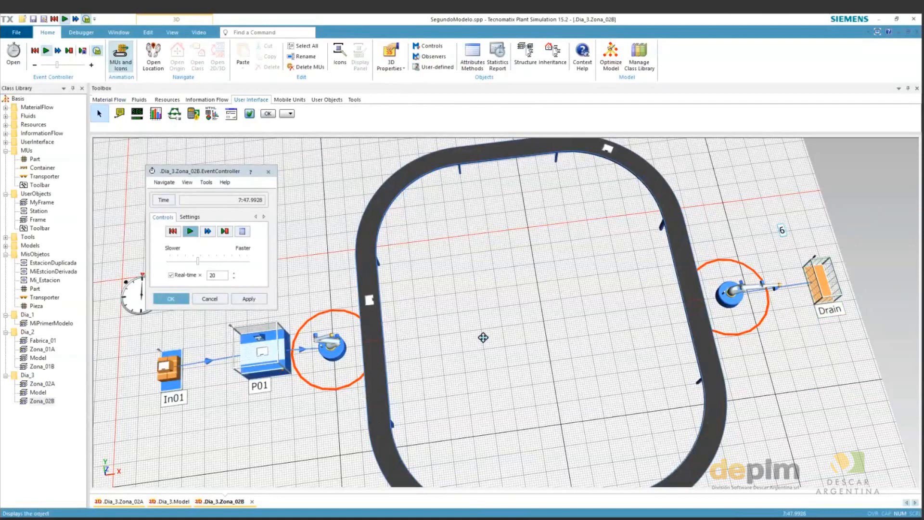
Insert a second Source outside the conveyor loop, near station P01
scroll(483, 338, "down", 3)
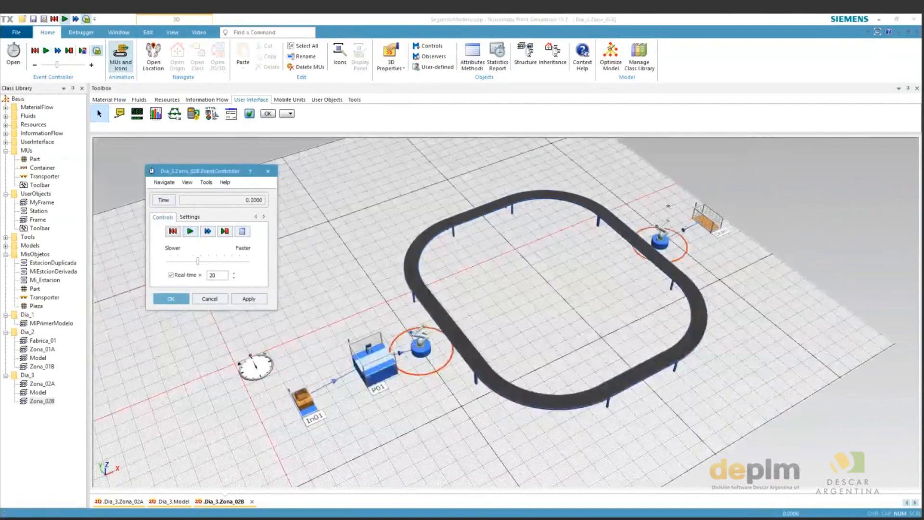
left_click(110, 100)
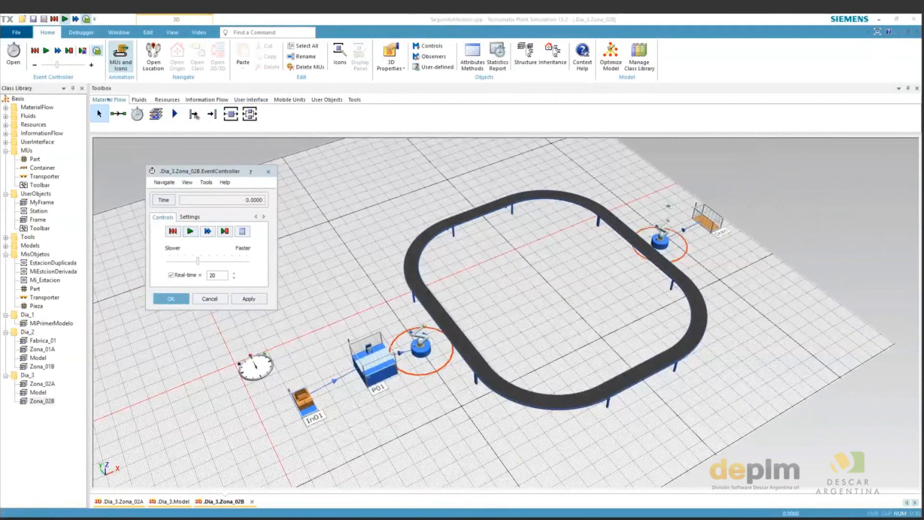
left_click(193, 114)
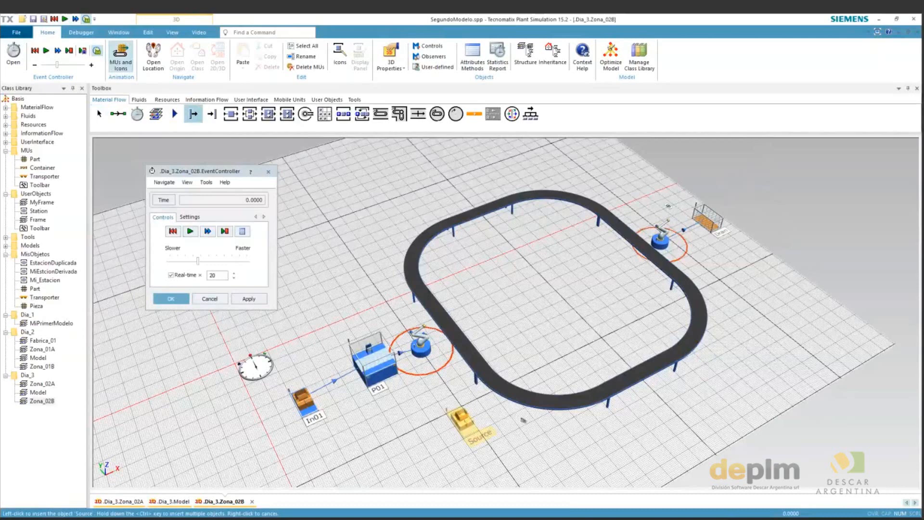
left_click(523, 419)
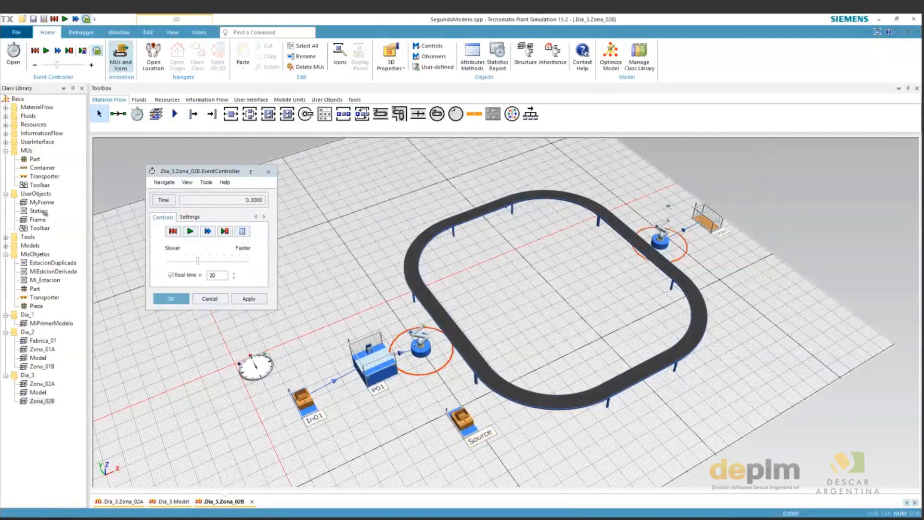
Locate the Transporter classes in the MUs and MisObjetos folders of the class library
left_click_drag(49, 297, 76, 329)
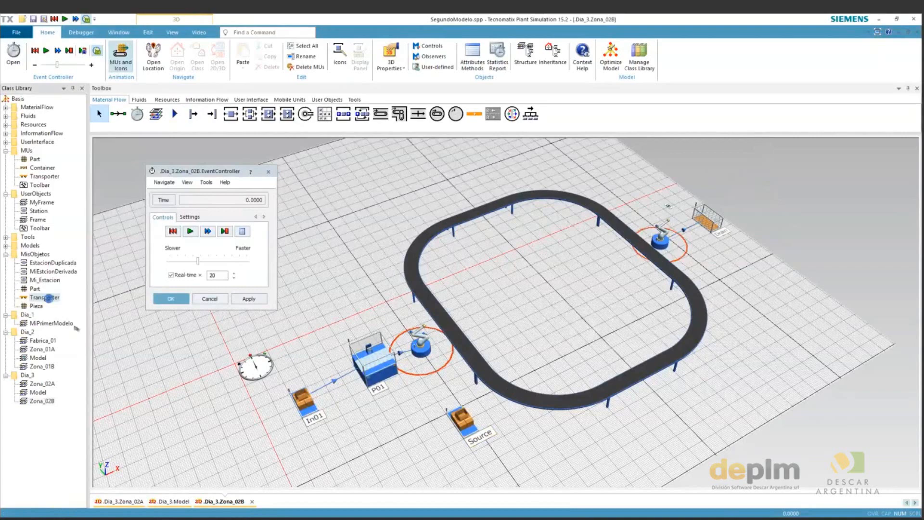
left_click(46, 178)
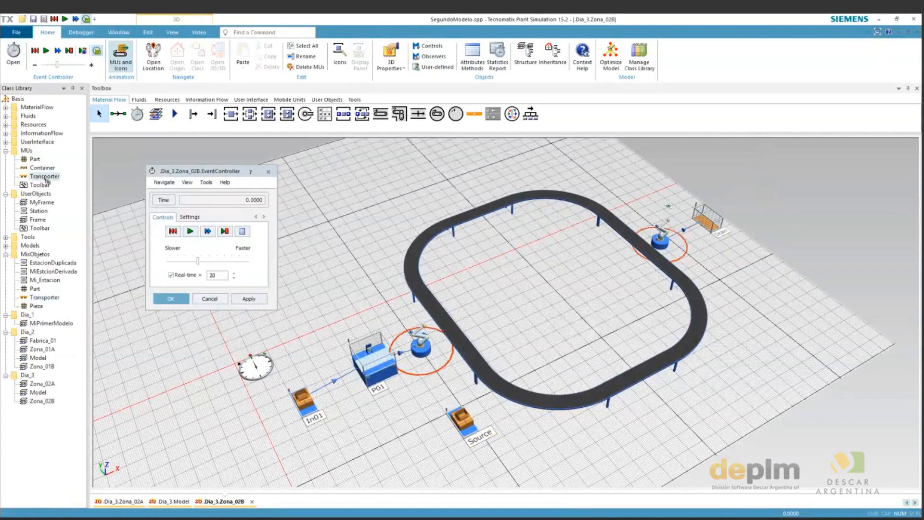
left_click(47, 179)
left_click(47, 296)
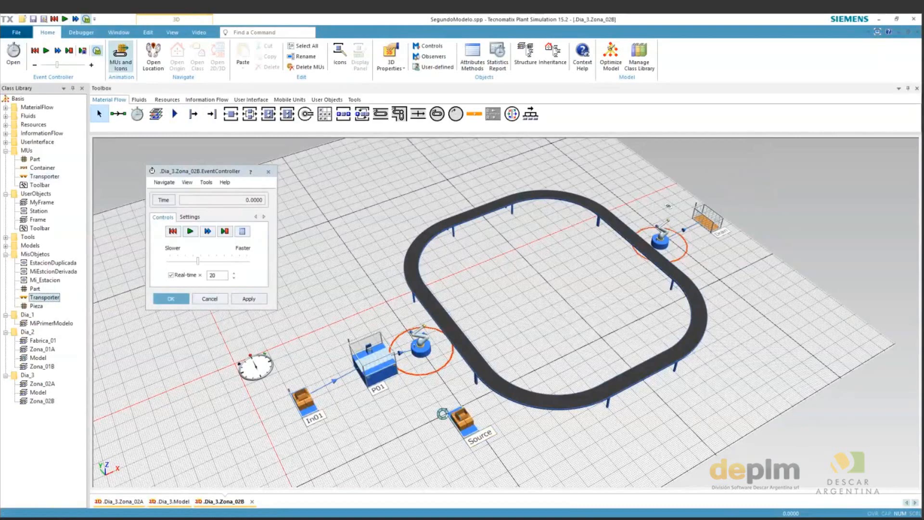
Set the MU created by the new Source to the Transporter class from the MisObjetos folder
left_click(460, 420)
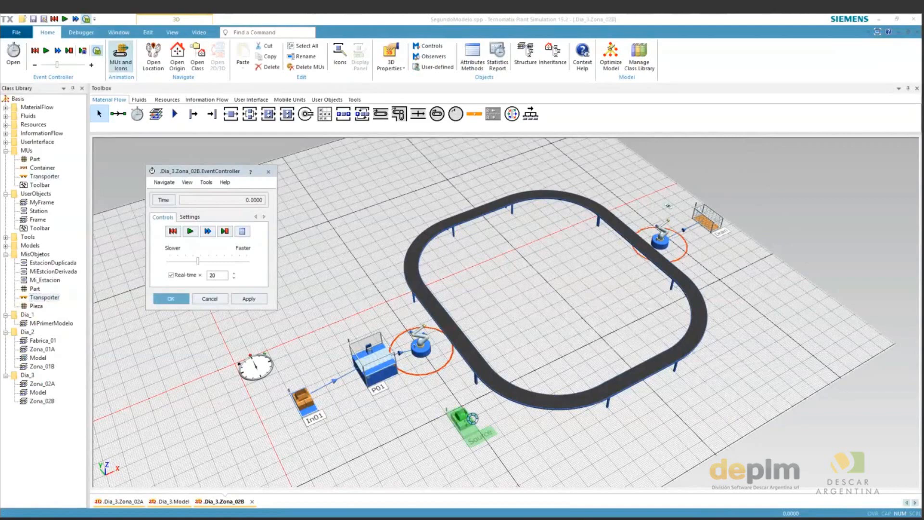
double_click(472, 403)
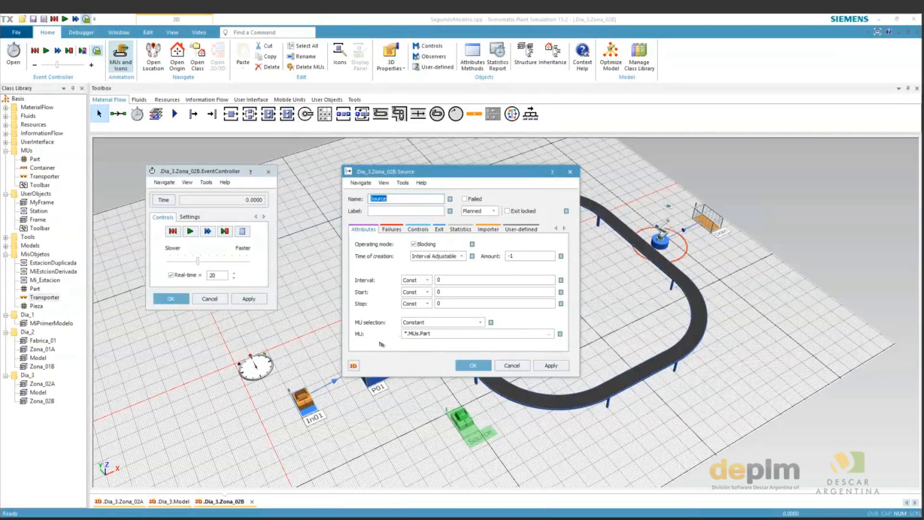
left_click(549, 334)
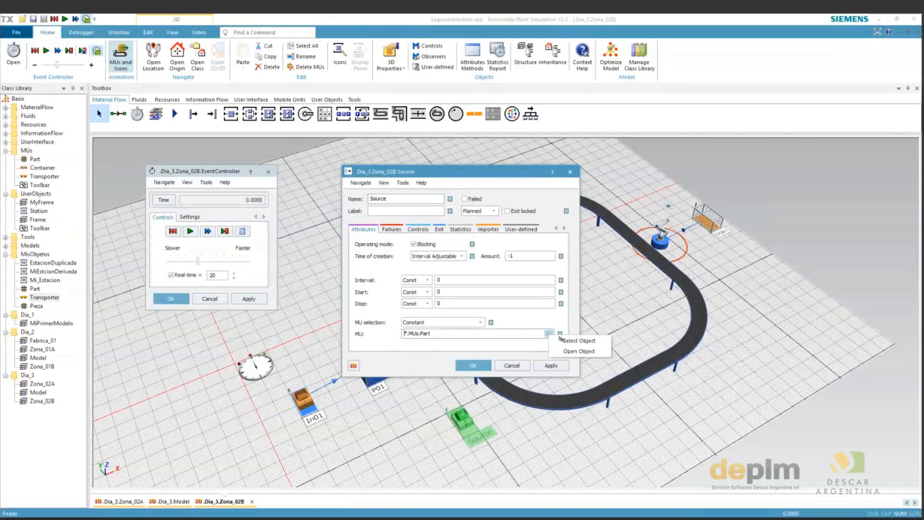
left_click(573, 341)
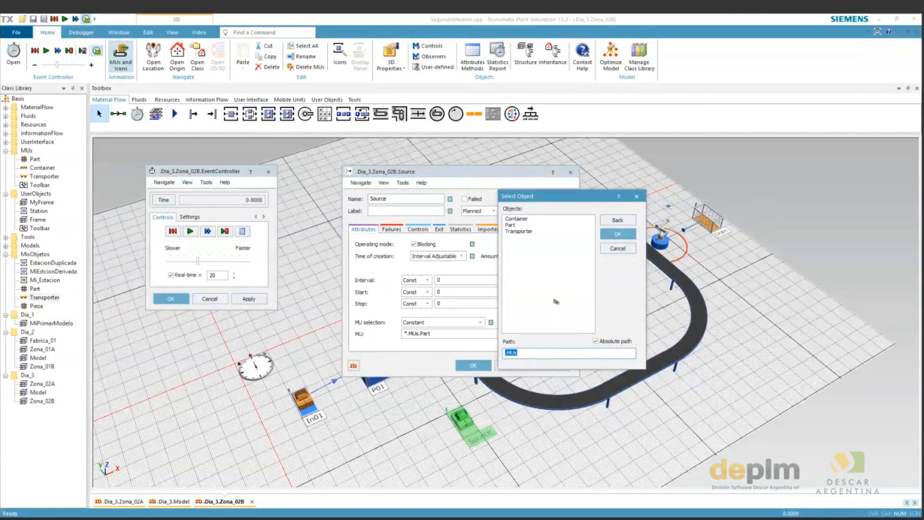
left_click(618, 220)
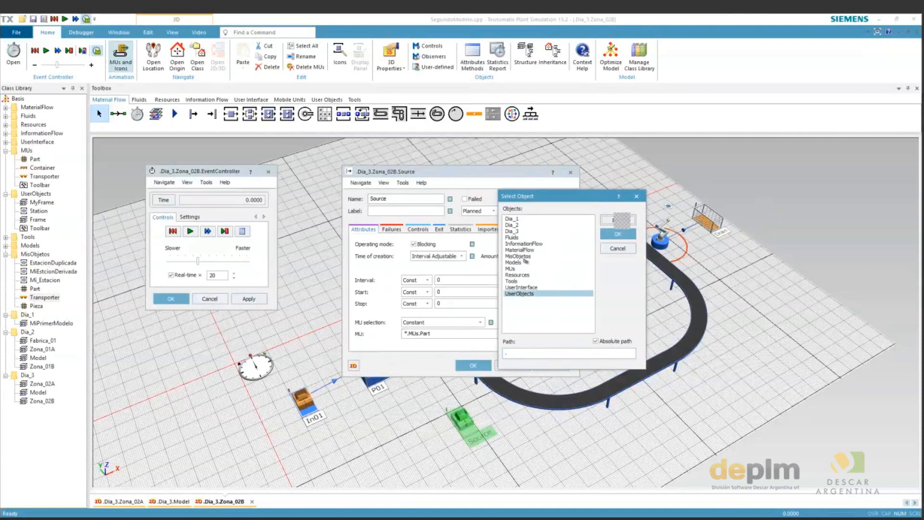
double_click(546, 255)
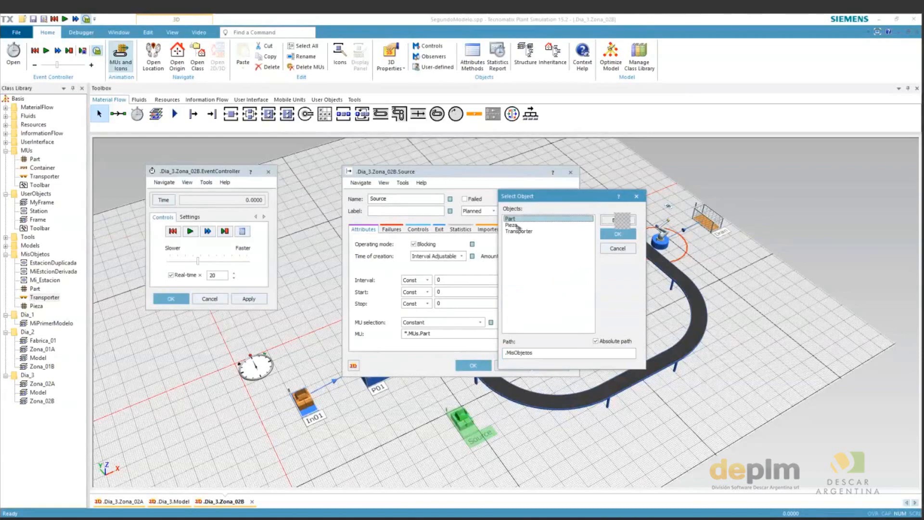
left_click(519, 231)
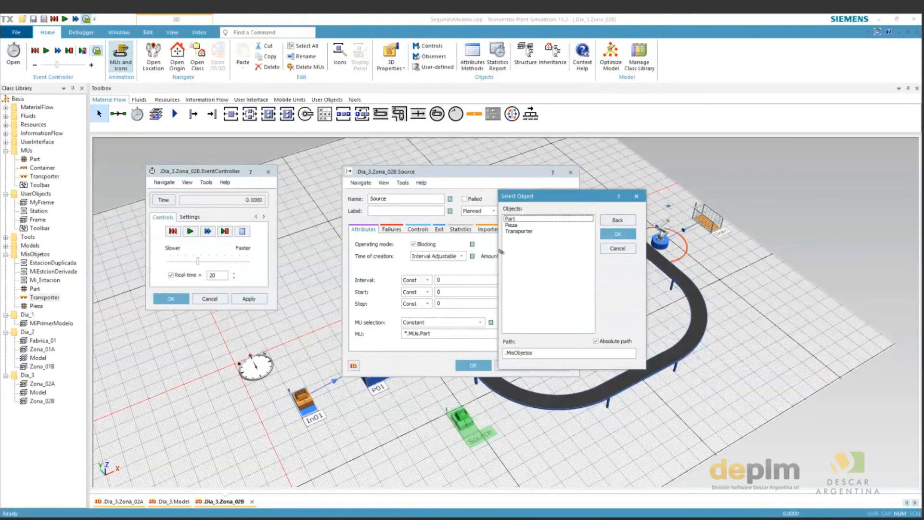
left_click(520, 232)
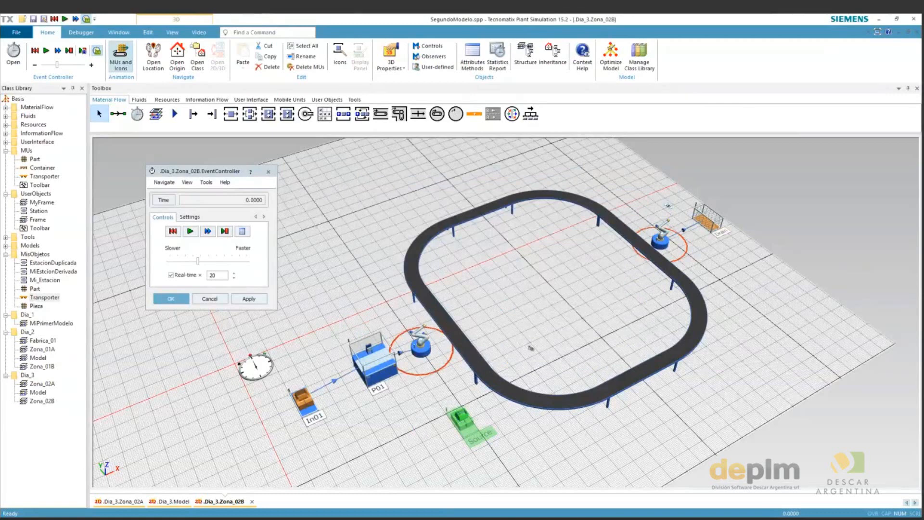
Connect the Transporter Source to the nearby conveyor of the loop with a Connector
left_click(34, 298)
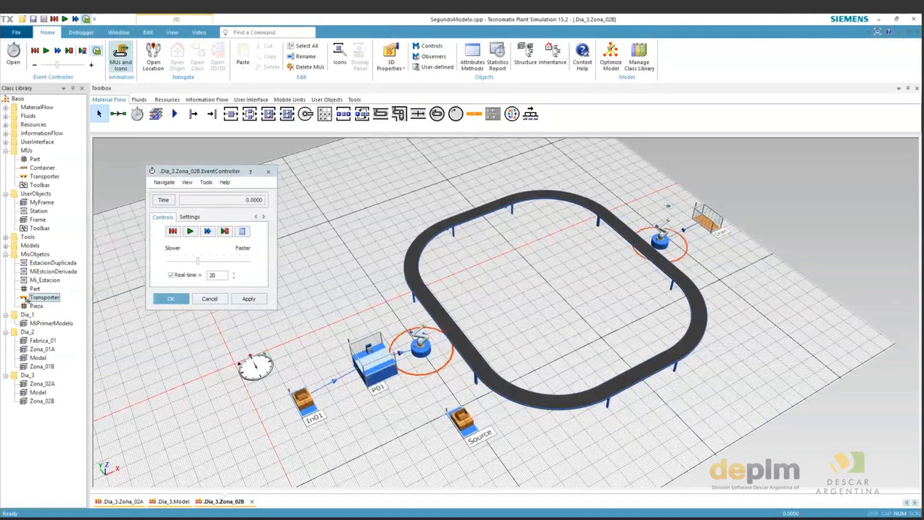
left_click(118, 113)
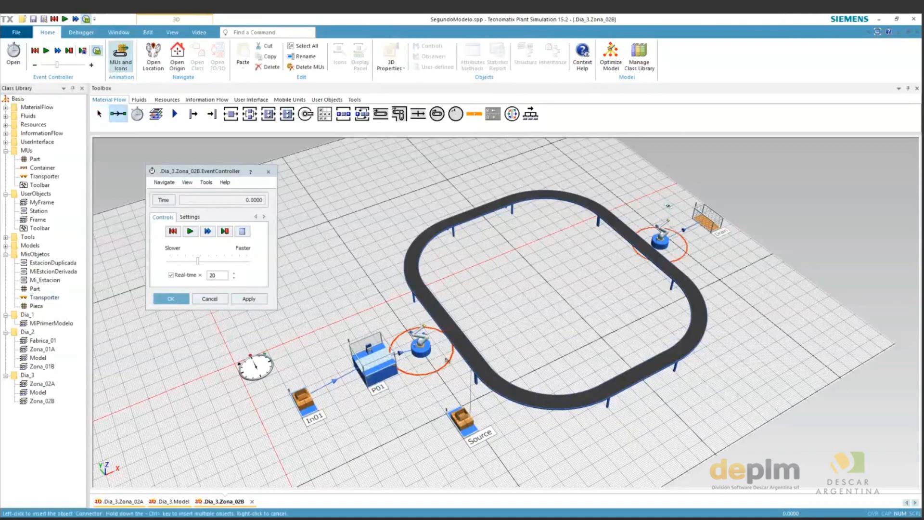
left_click(471, 370)
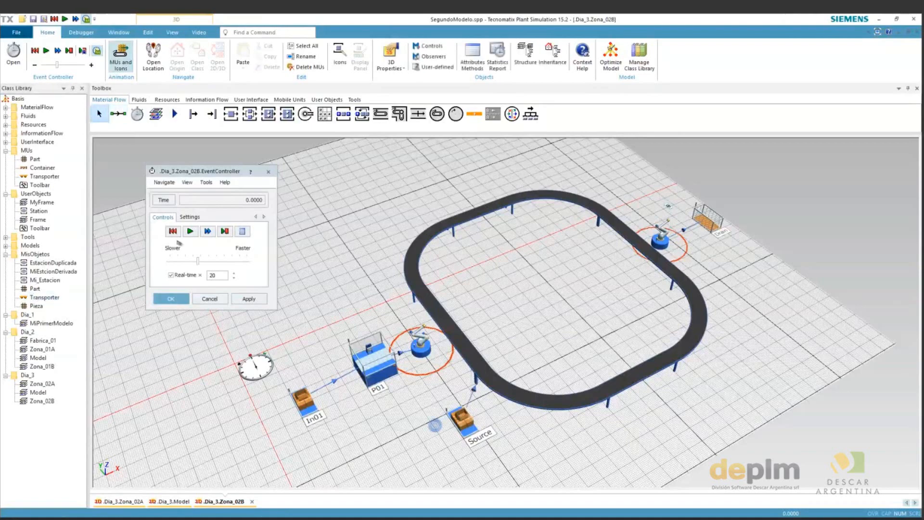
Reset and run the simulation to watch the transporters on the loop, then stop and reset it
left_click(174, 232)
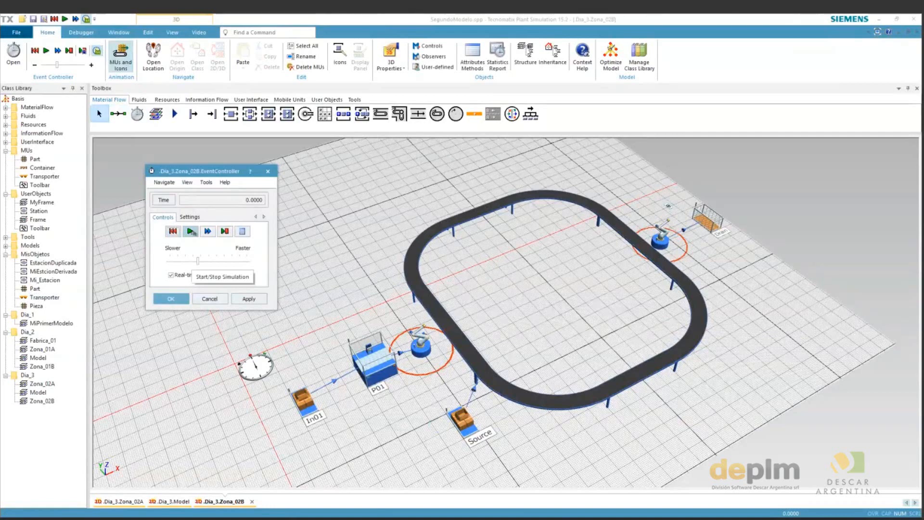
left_click(191, 231)
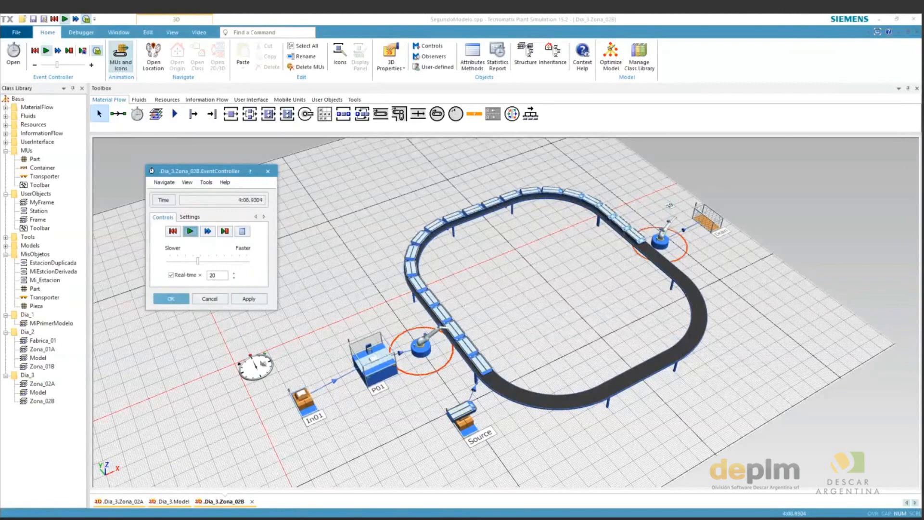
left_click(374, 364)
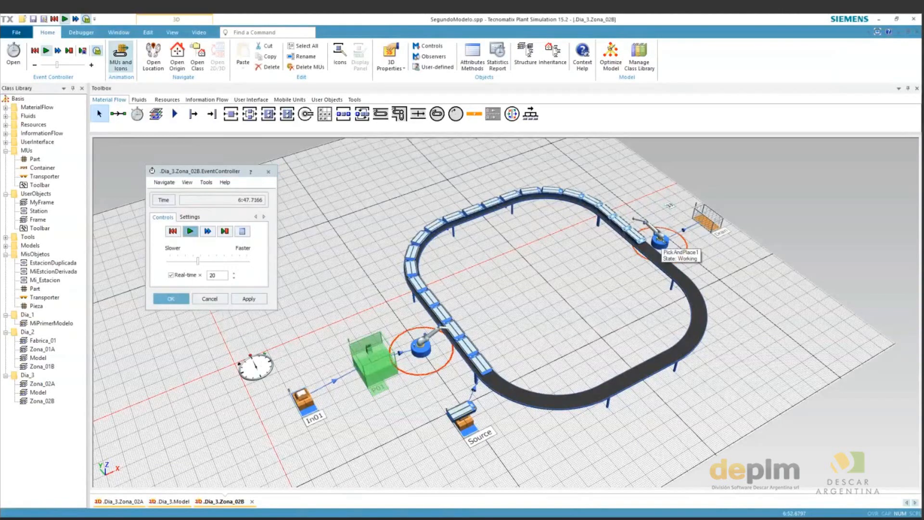
left_click(700, 255)
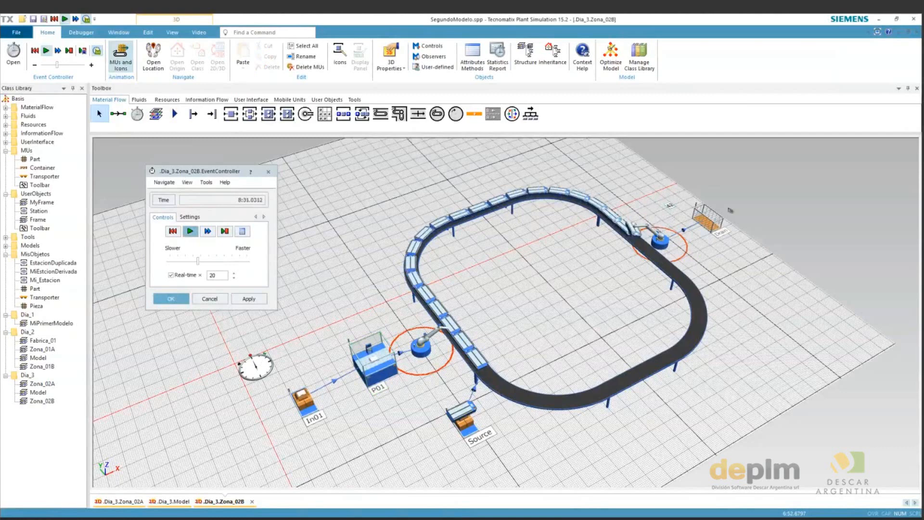
left_click(174, 231)
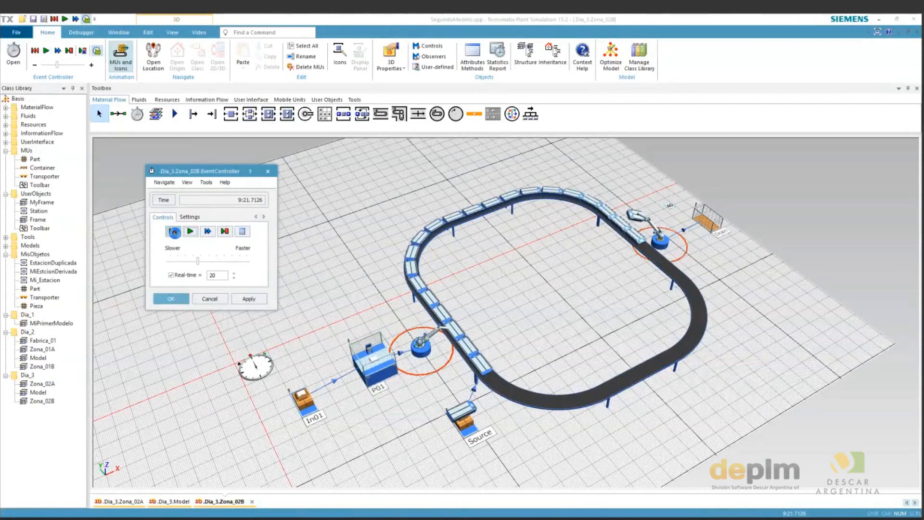
left_click(174, 231)
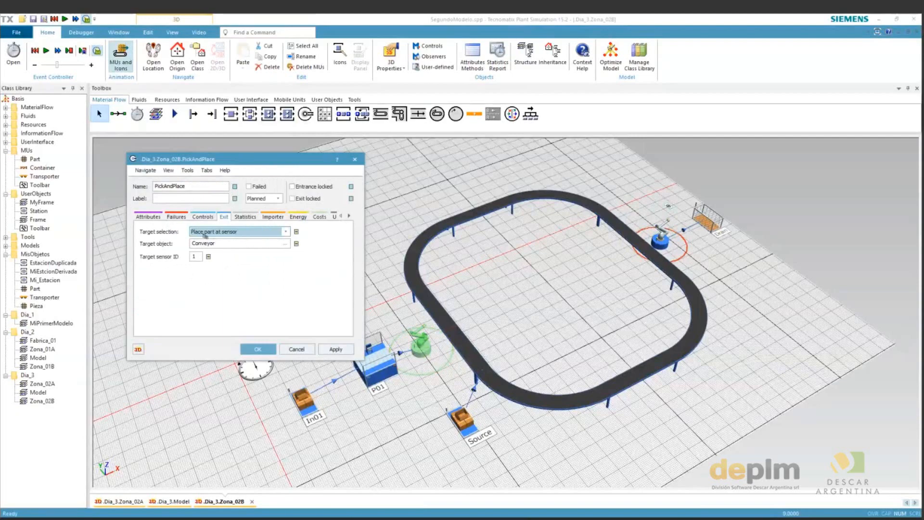
Set the exit target selection of the first PickAndPlace robot to "Load part onto MU at sensor" and apply it
left_click(229, 233)
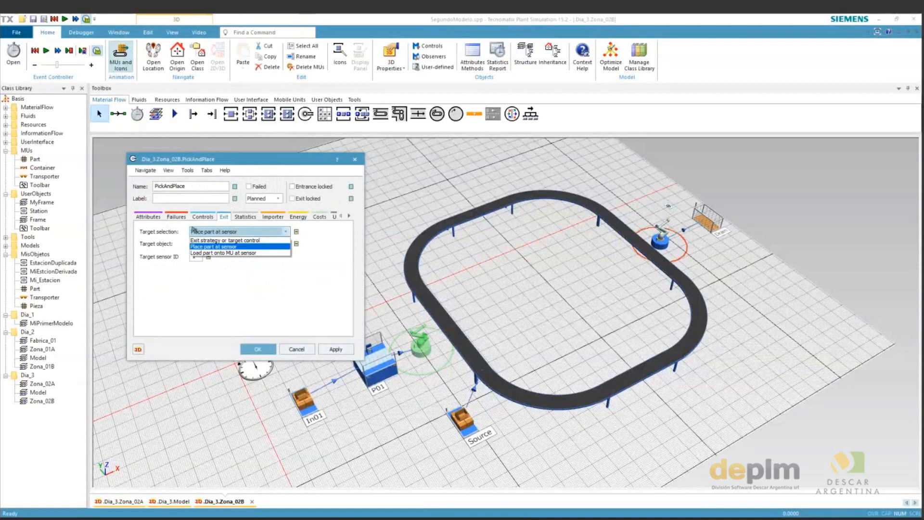
left_click(230, 253)
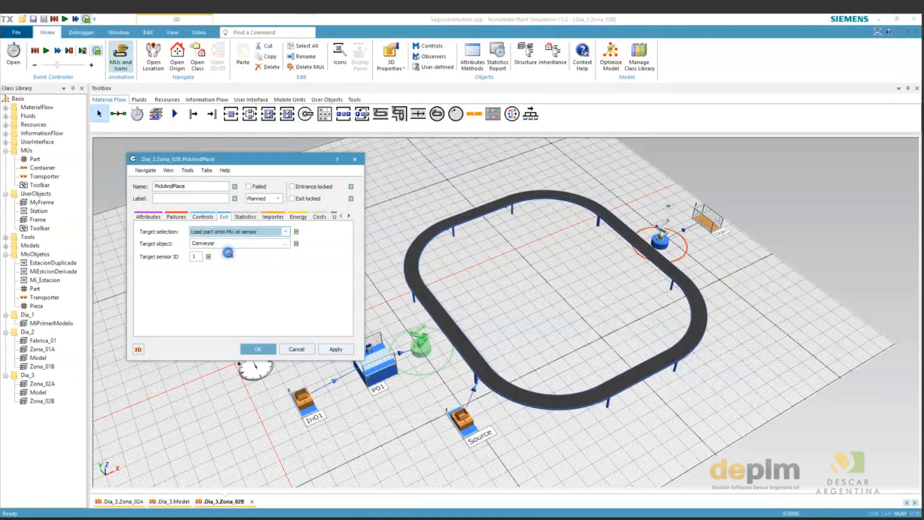
left_click(338, 347)
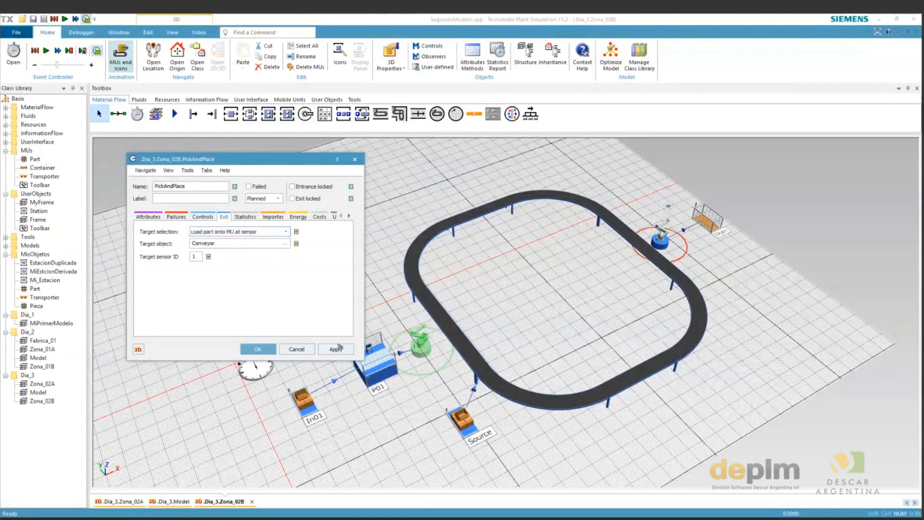
left_click(339, 346)
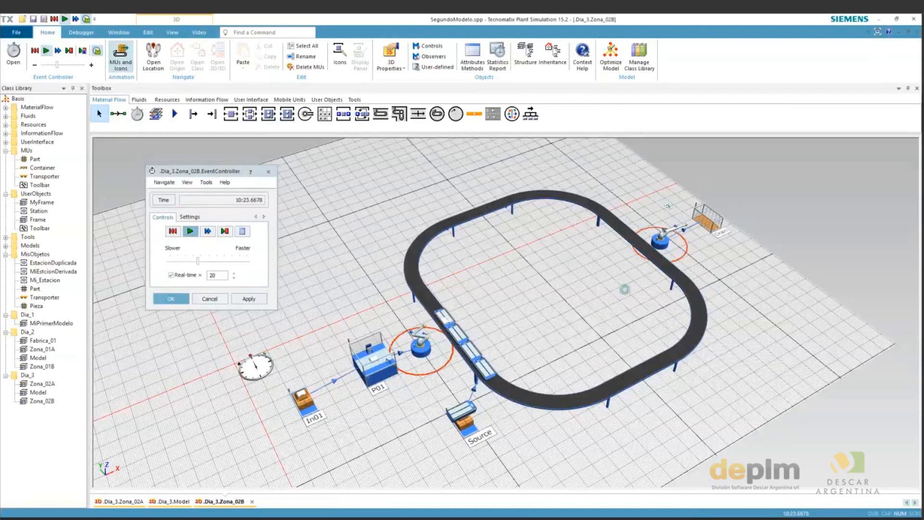
Delete the PickAndPlace1 robot between the conveyor loop and the Drain
left_click_drag(625, 289, 401, 203)
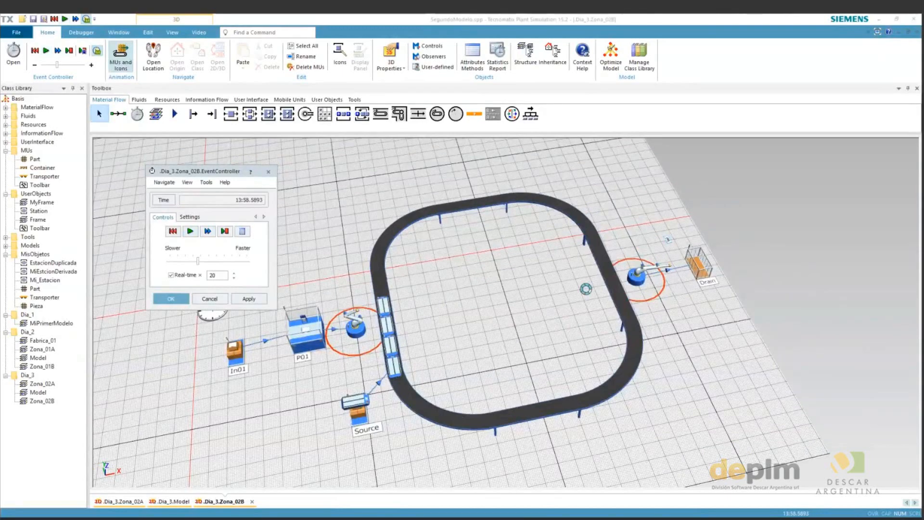
left_click(468, 246)
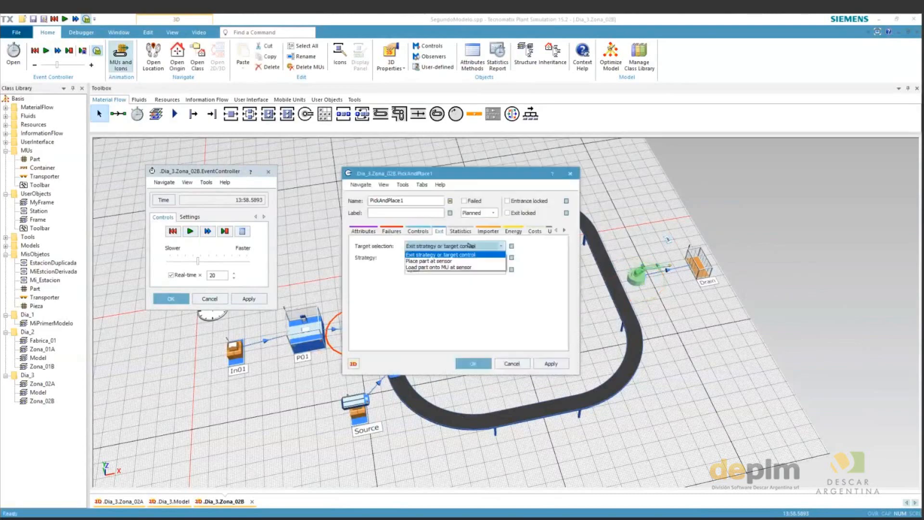
left_click(468, 246)
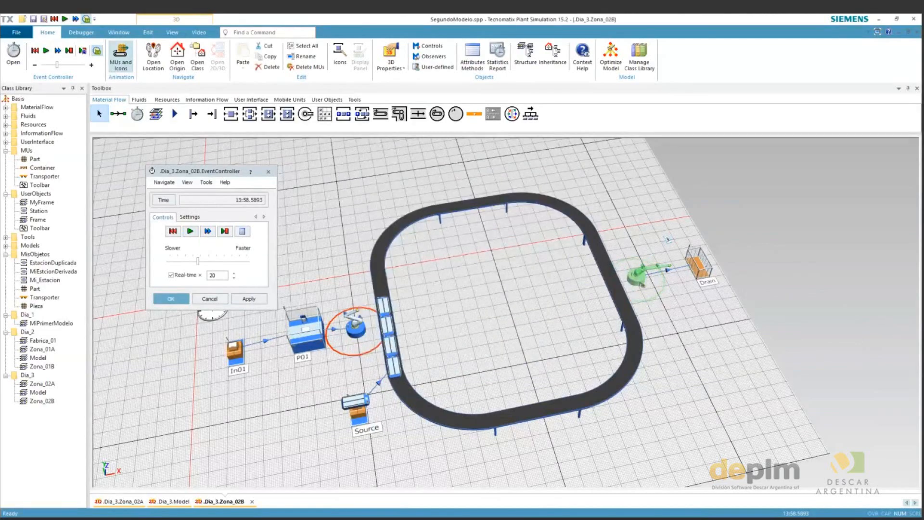
key("Delete")
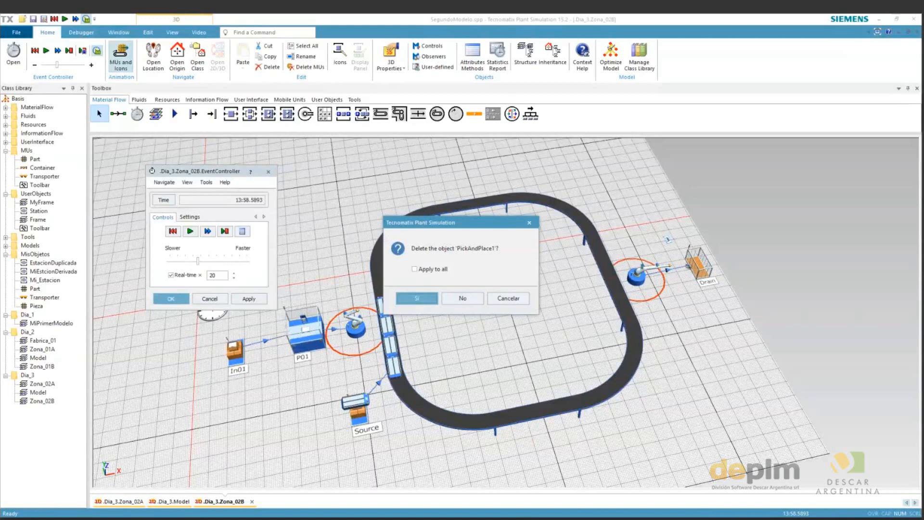
key("Return")
Place a new PickAndPlace robot between the loop and the Drain, and link it to Conveyor1 with the Unload part operation
scroll(617, 277, "up", 5)
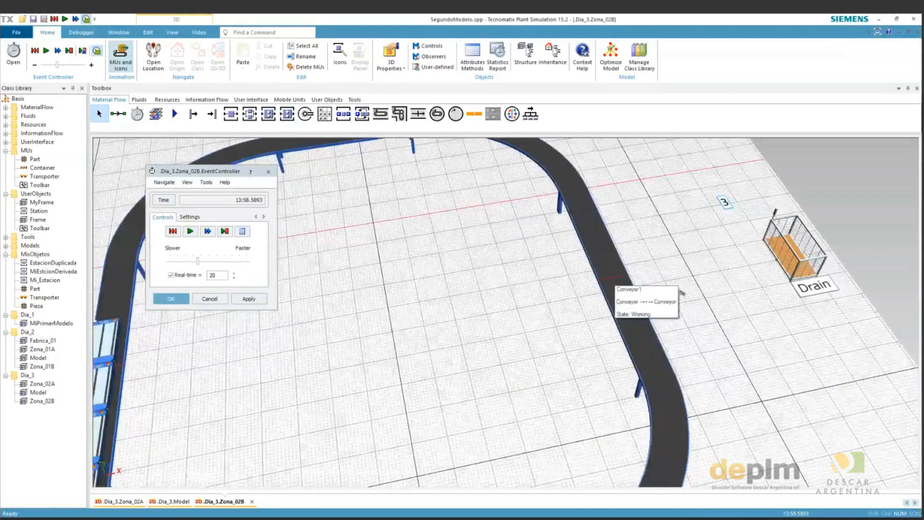
scroll(579, 279, "up", 5)
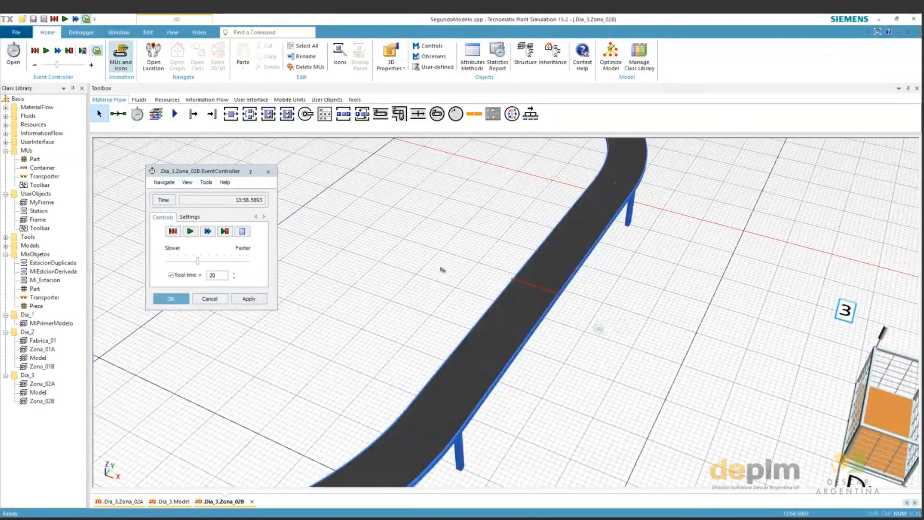
left_click_drag(441, 270, 634, 282)
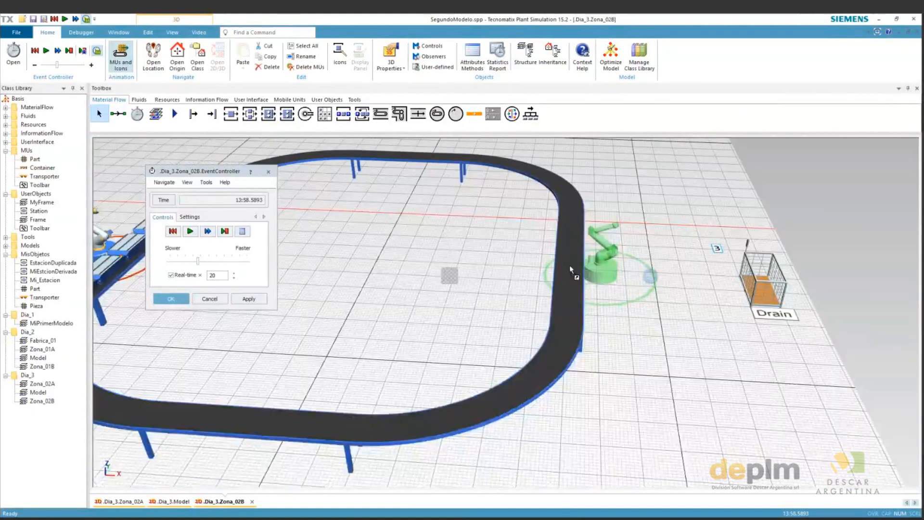
left_click(570, 264)
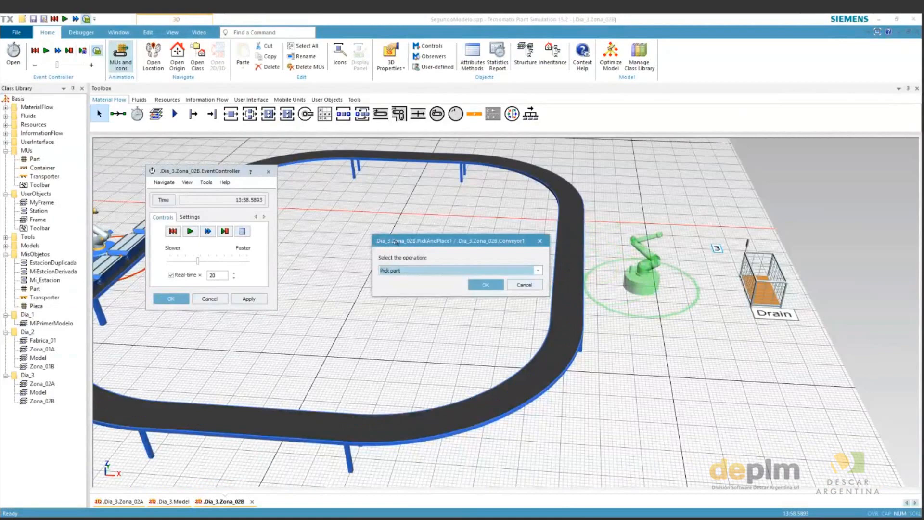
left_click_drag(396, 241, 326, 211)
left_click(332, 239)
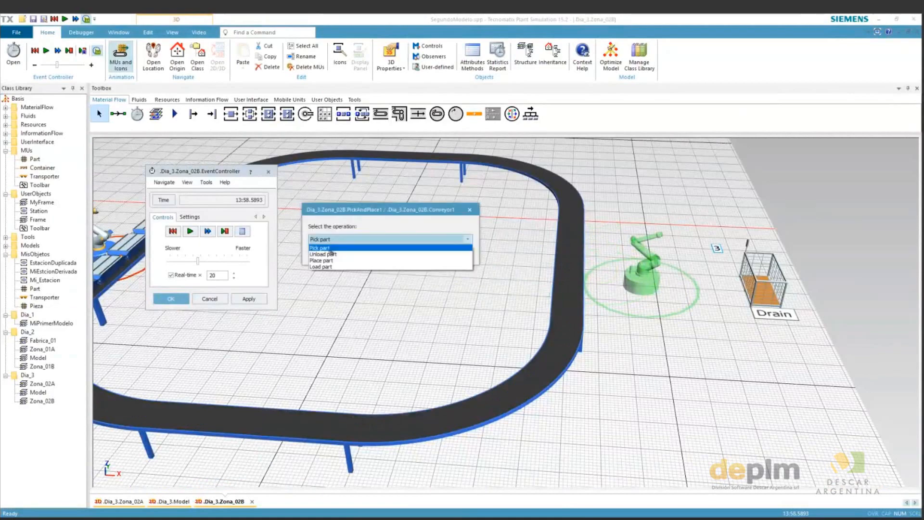
left_click(332, 255)
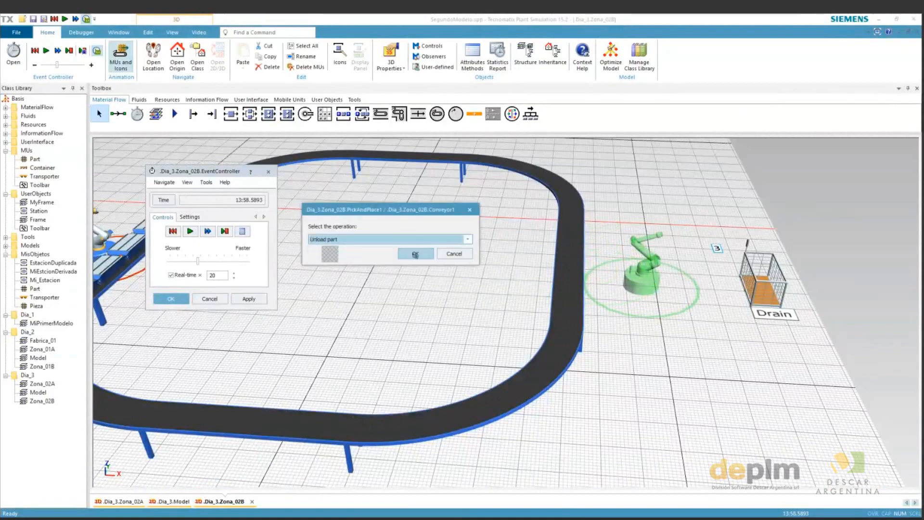
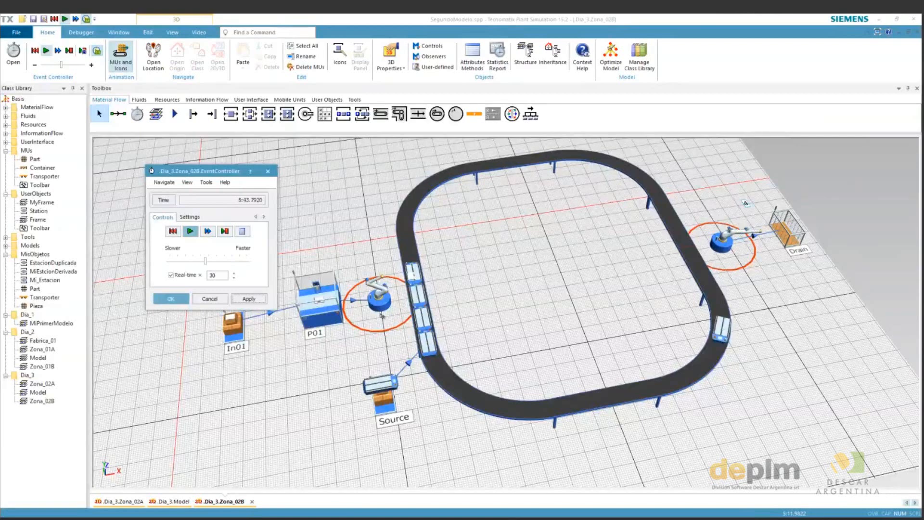
Reset the simulation and limit the Source of transporters to an amount of 5 MUs
left_click(323, 393)
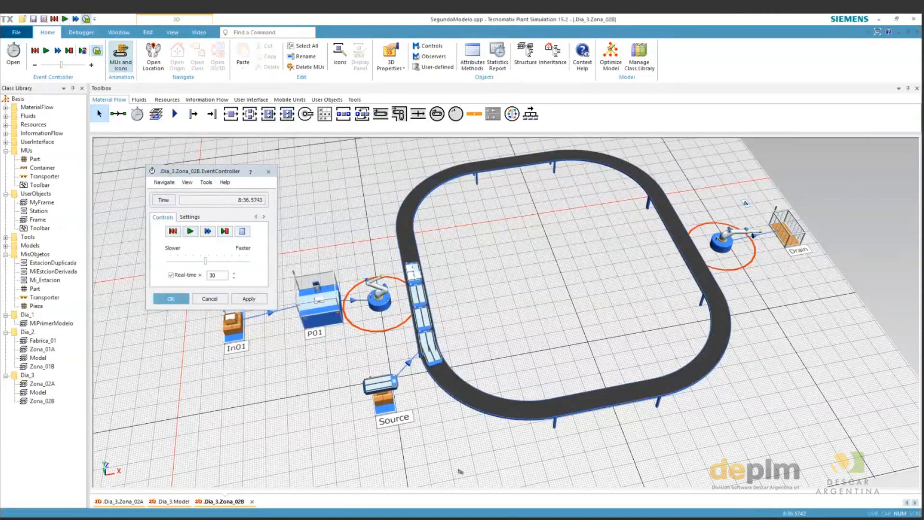
left_click(235, 329)
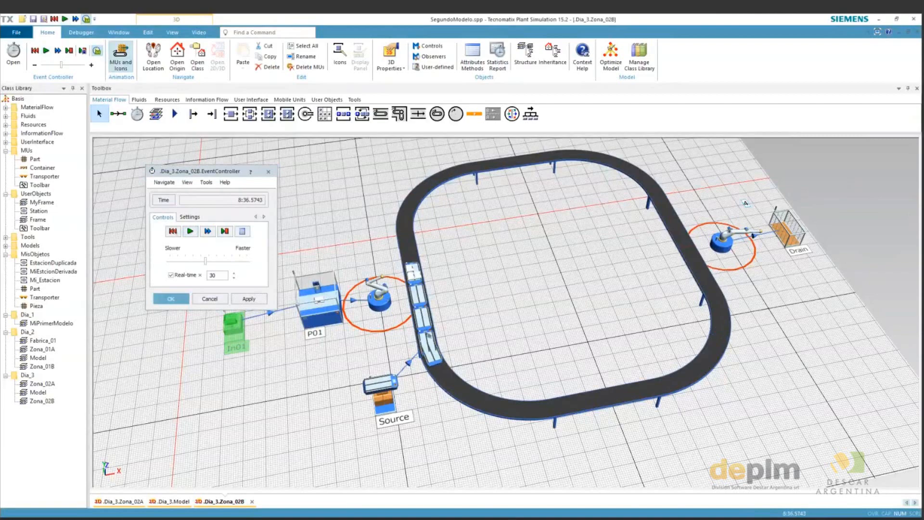
left_click(173, 232)
double_click(383, 387)
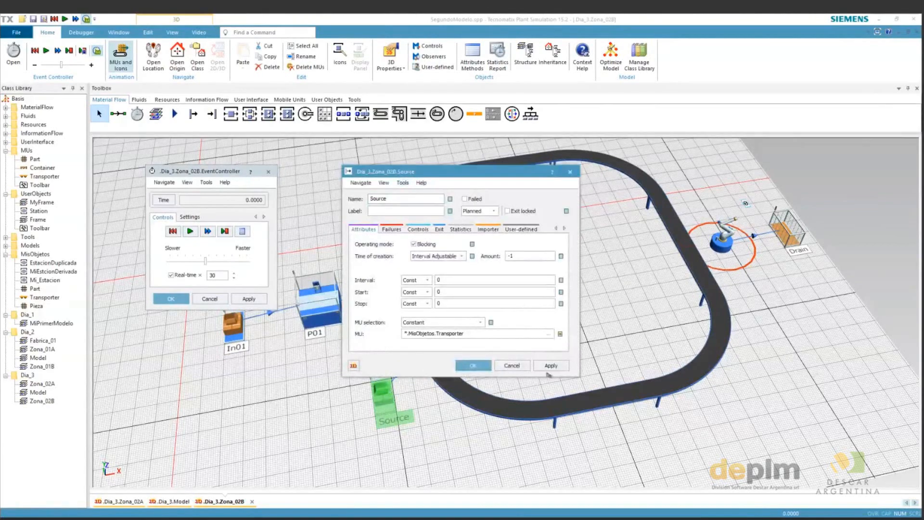
left_click(549, 366)
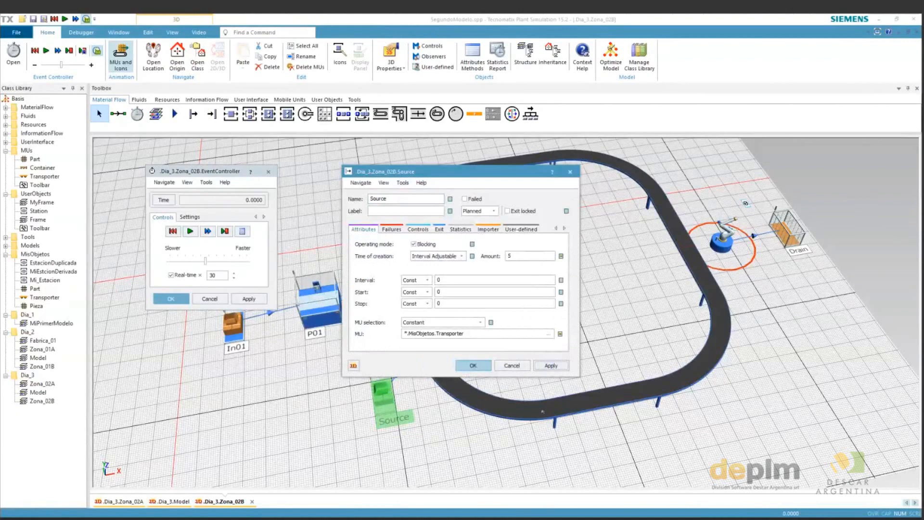
key("Return")
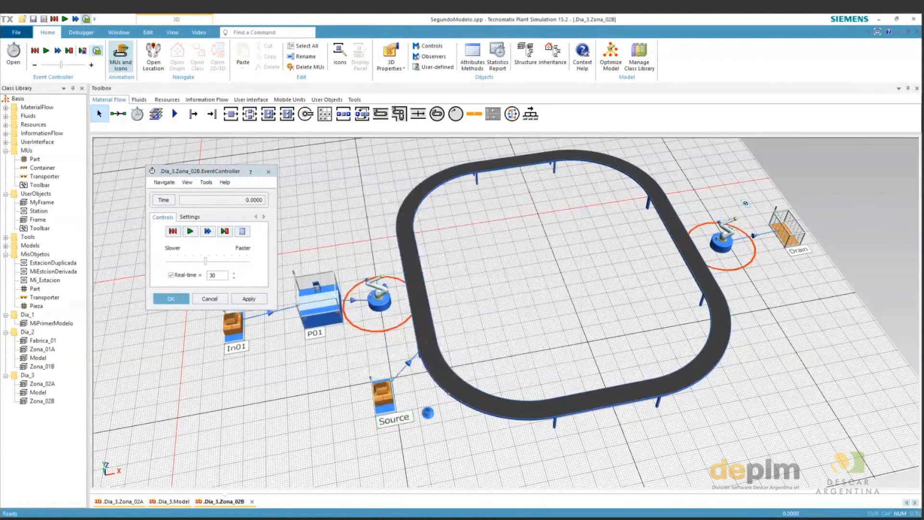
Run the simulation, raising the real-time factor to 71, and reset it
left_click(185, 232)
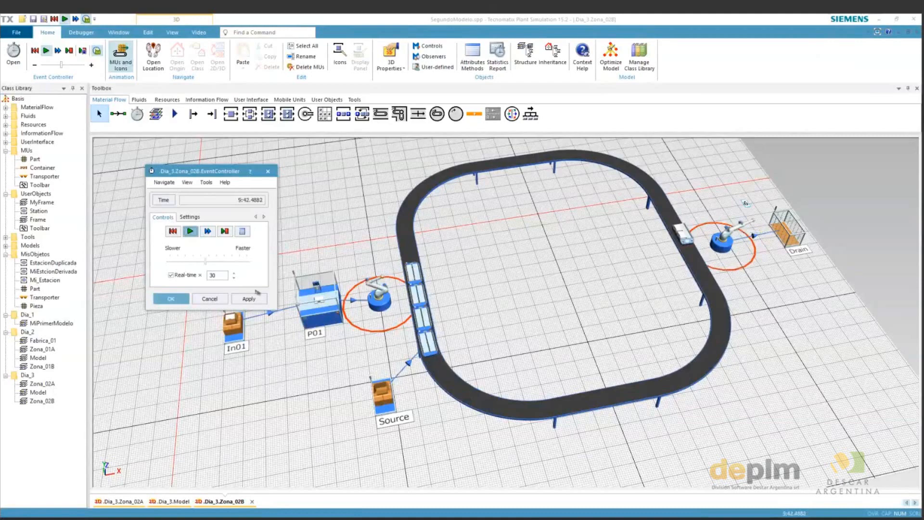
left_click(236, 262)
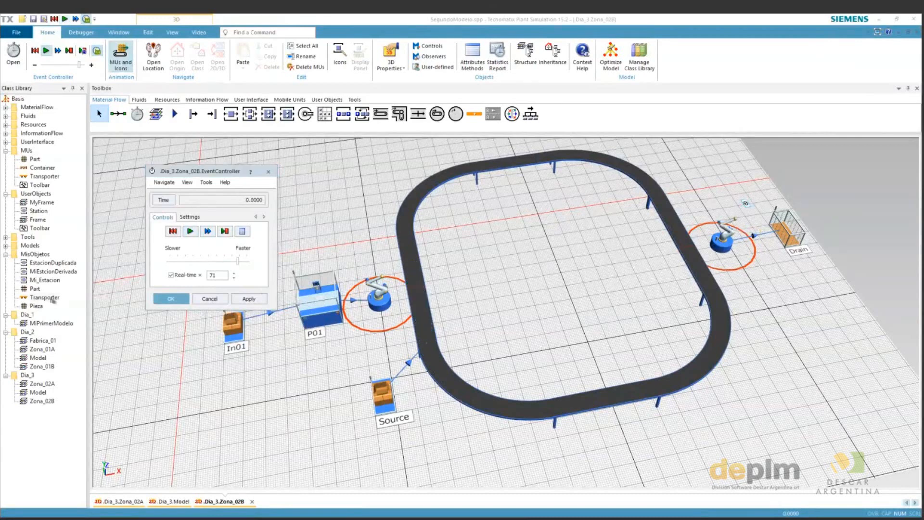
Set the load bay of the Transporter in MisObjetos to X-dimension 2, Y-dimension 2 and Z-dimension 5, and apply it
double_click(44, 298)
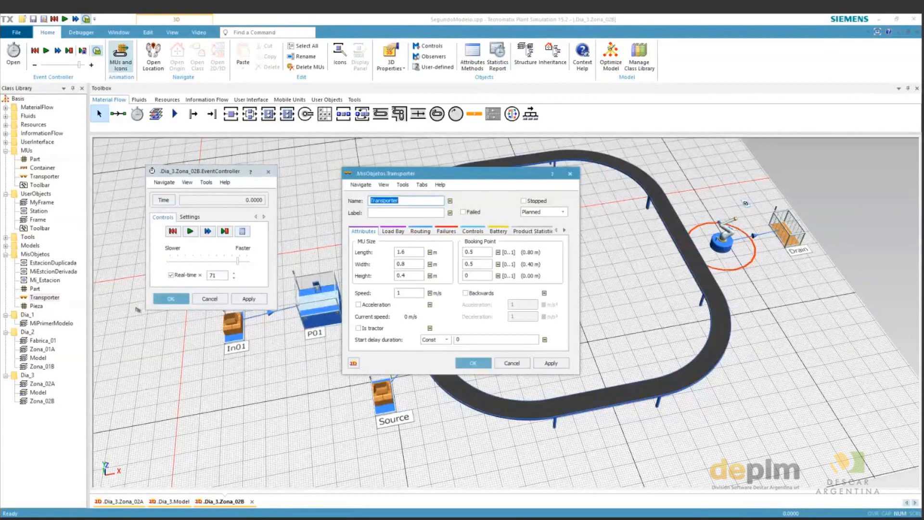
double_click(409, 294)
left_click(475, 113)
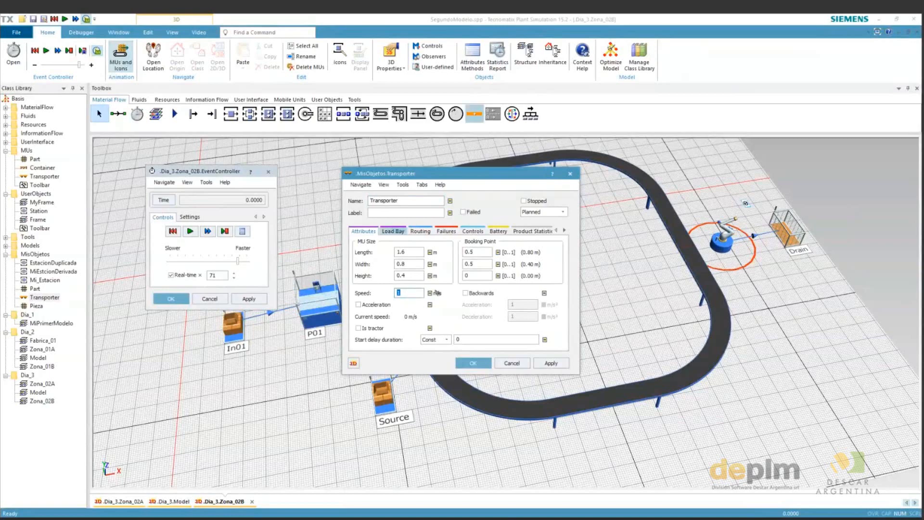
left_click(395, 231)
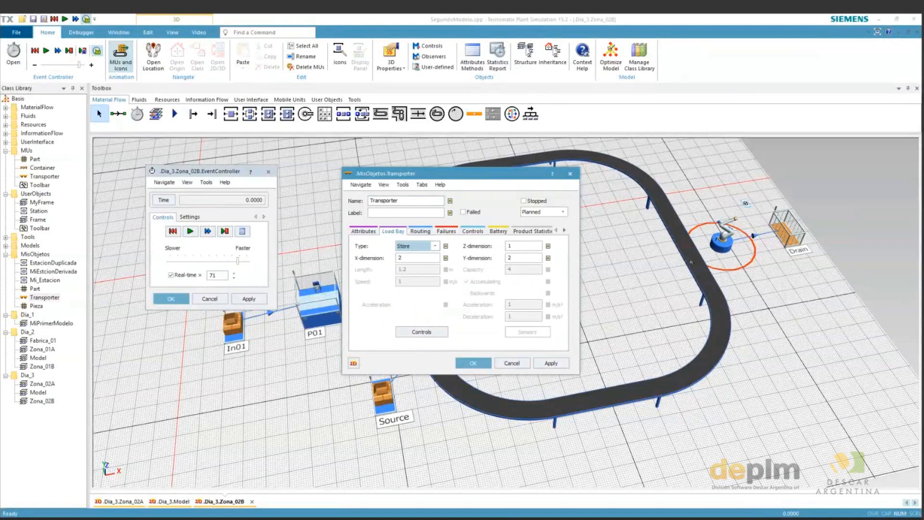
left_click_drag(447, 173, 702, 167)
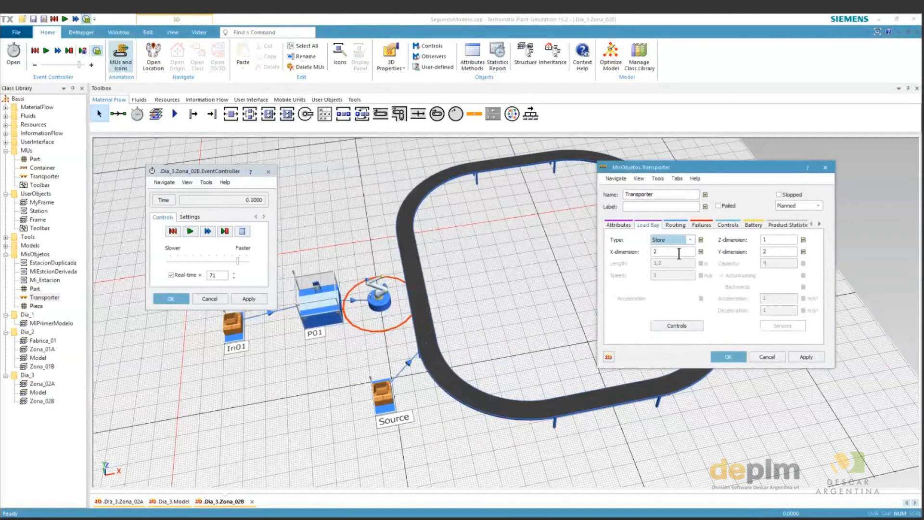
left_click_drag(680, 254, 608, 255)
left_click_drag(778, 252, 740, 256)
type("1")
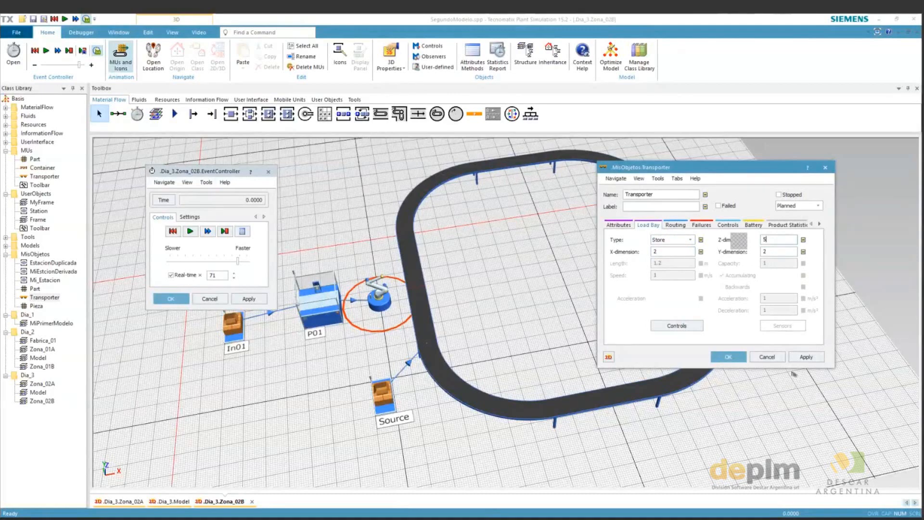
left_click(806, 356)
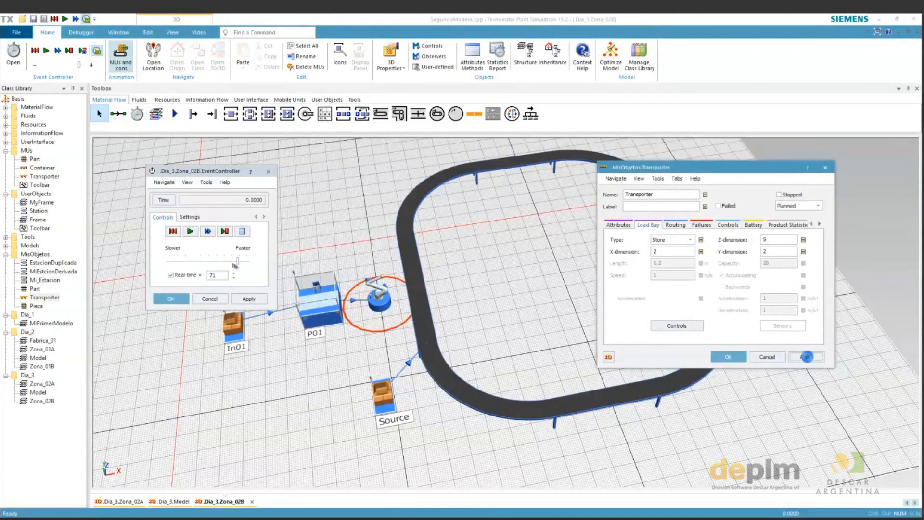
Set the simulation's real-time factor to 79 in the event controller
left_click(254, 263)
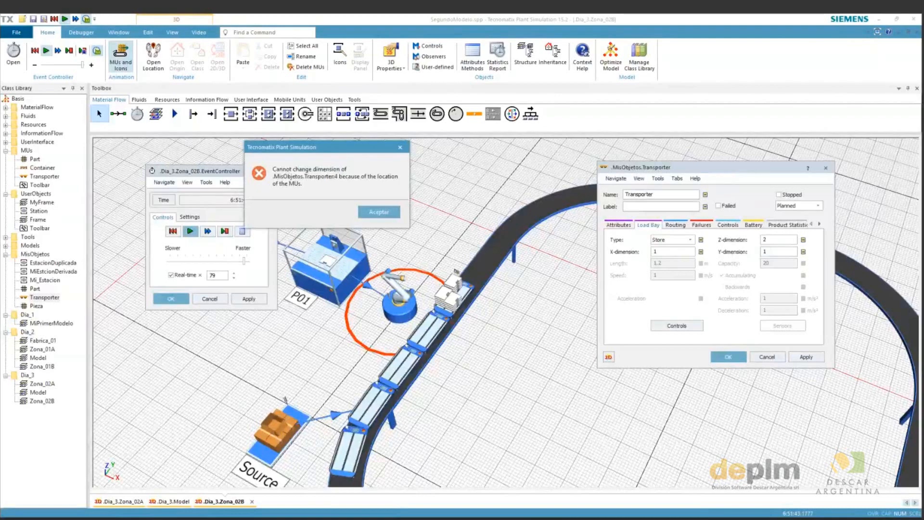
left_click_drag(318, 148, 342, 154)
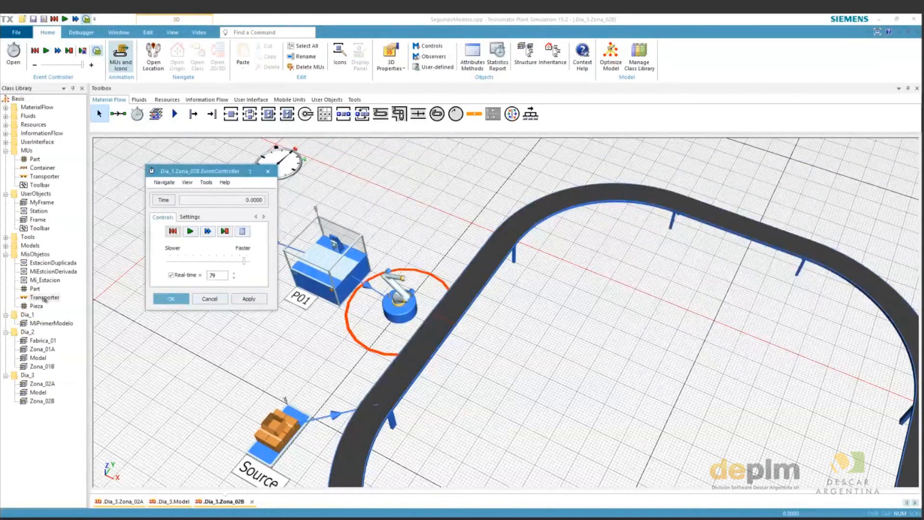
Open the settings of the Transporter class in MisObjetos
left_click_drag(44, 299, 647, 319)
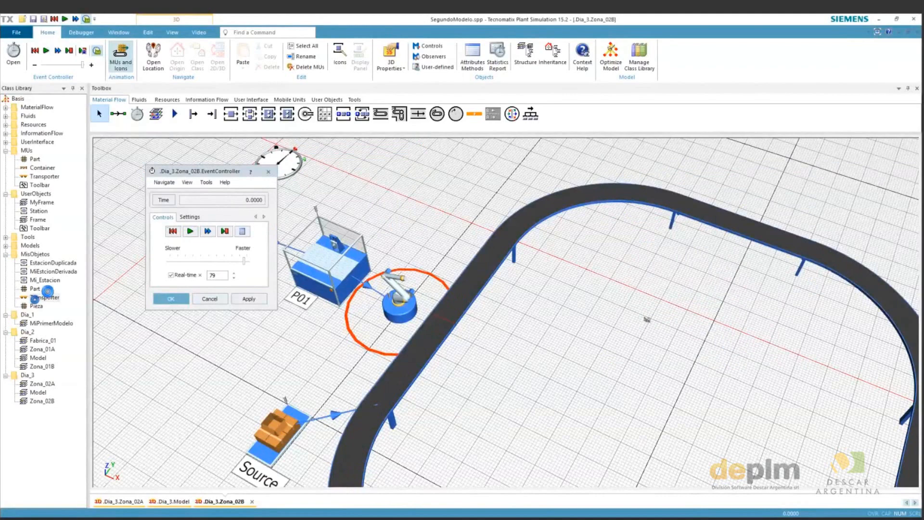
left_click_drag(647, 320, 646, 323)
double_click(42, 297)
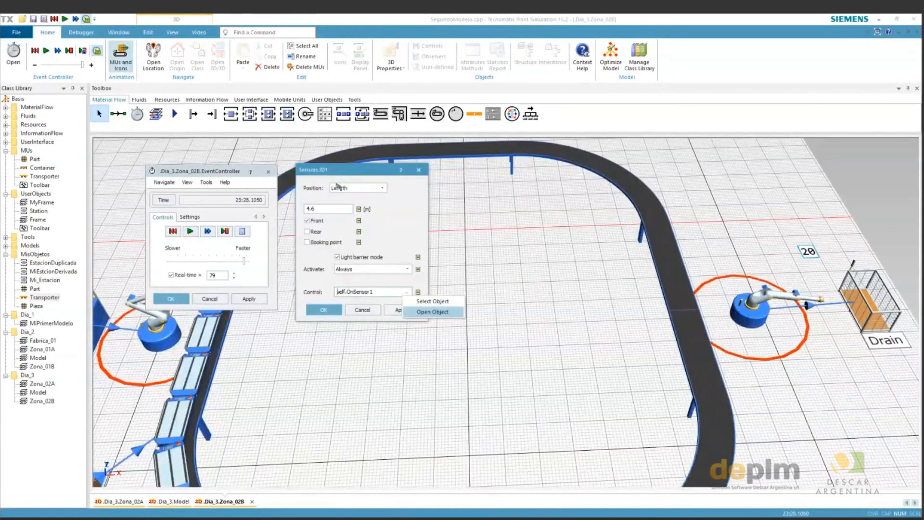
Check the OnSensor1 control of sensor ID1, close the sensor's settings and reset the simulation
key("Return")
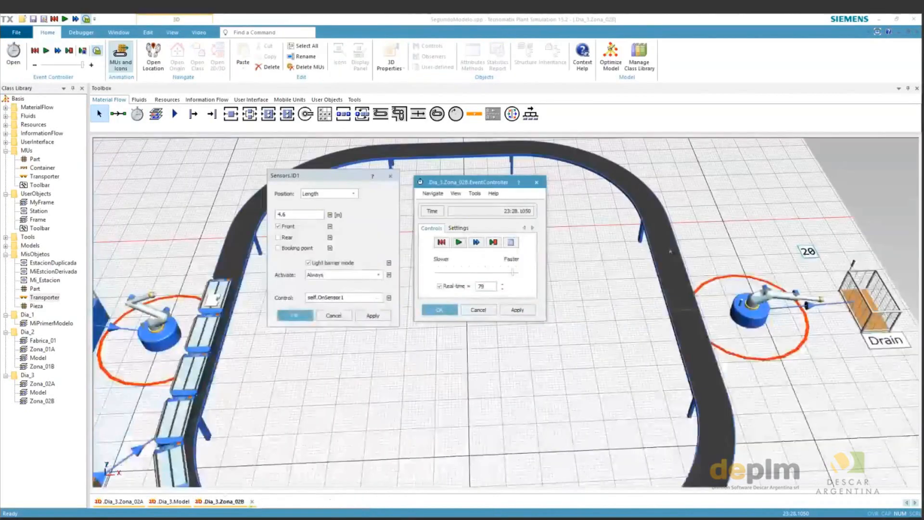
left_click(295, 316)
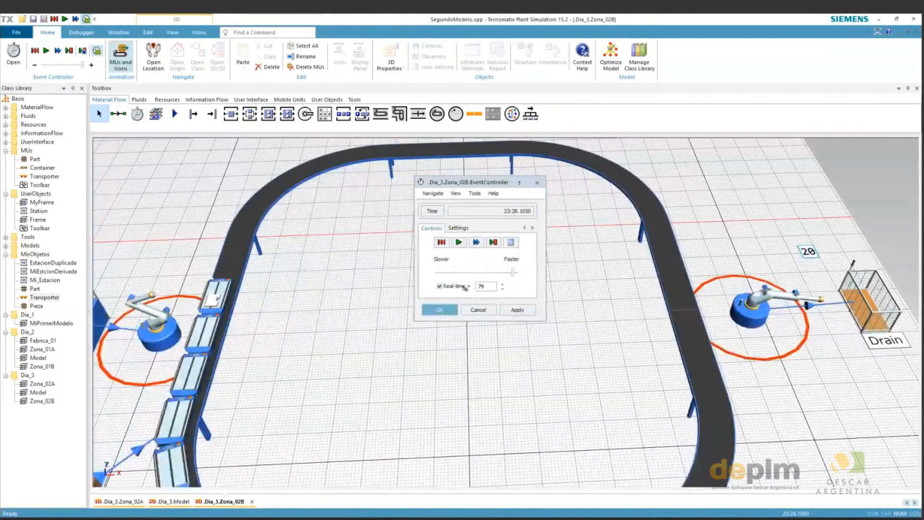
left_click(441, 242)
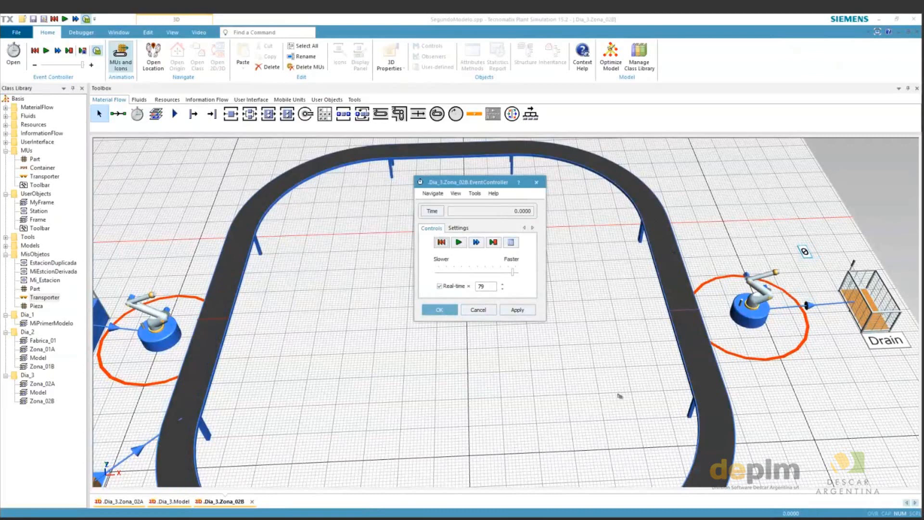
scroll(619, 396, "down", 2)
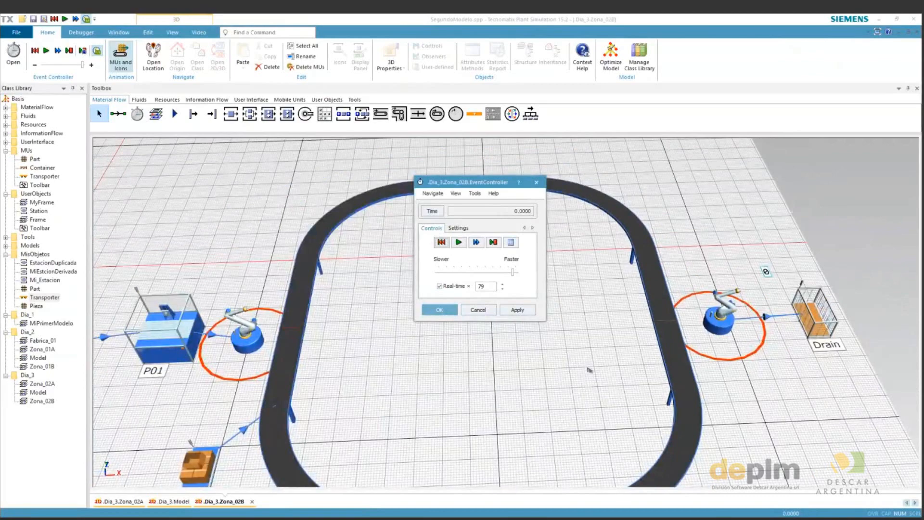
scroll(588, 370, "down", 2)
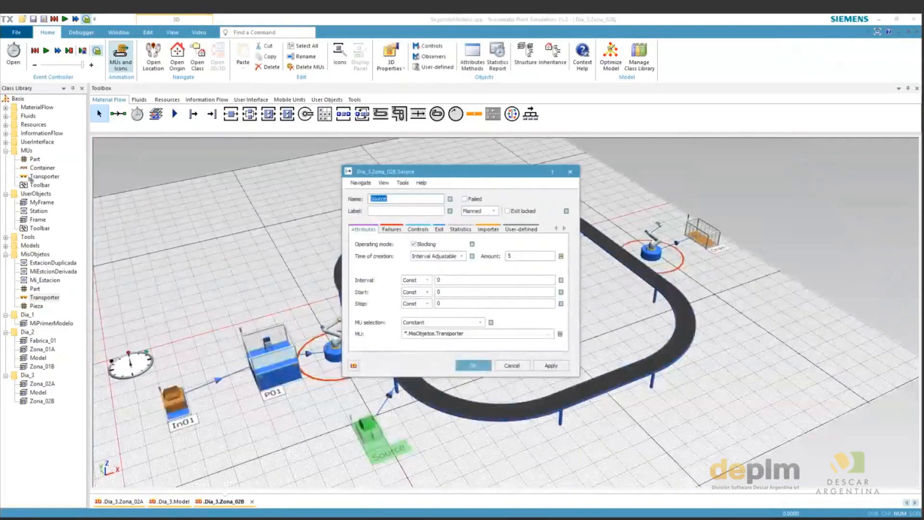
Duplicate the Container class from MUs and move the copy into the MisObjetos folder
right_click(30, 176)
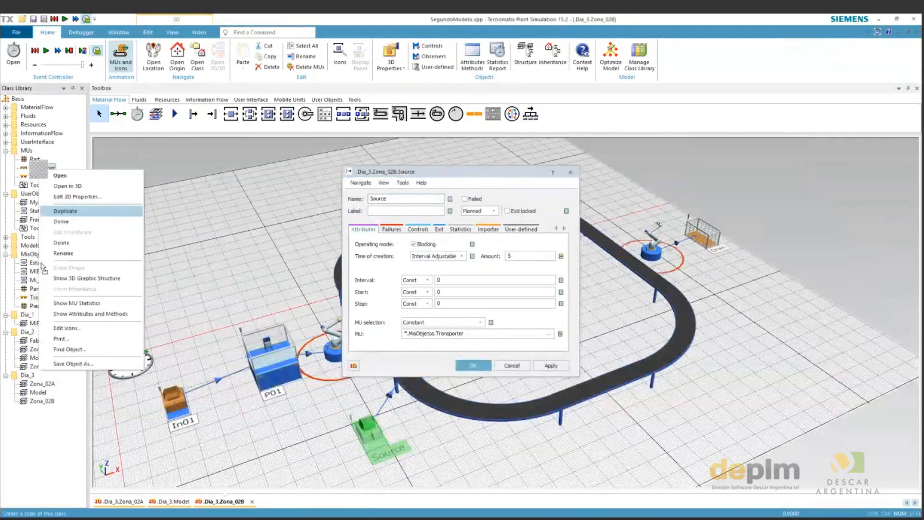
left_click_drag(43, 266, 39, 262)
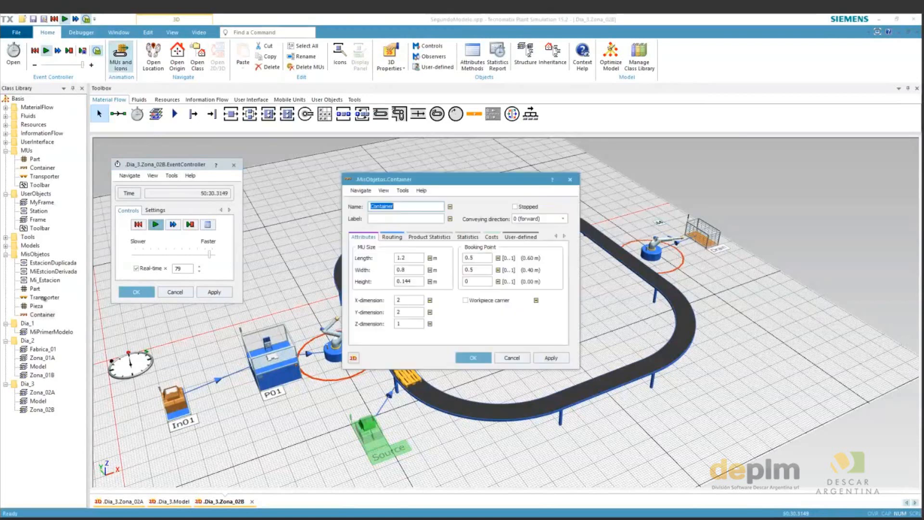
Open the attributes of the MisObjetos Transporter to compare them with the Container's, and close the Container's settings
left_click(43, 299)
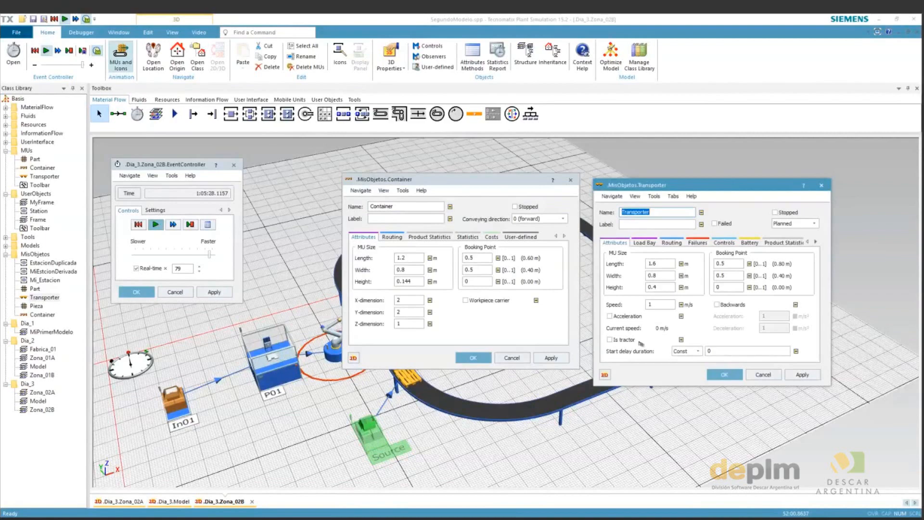
left_click(473, 358)
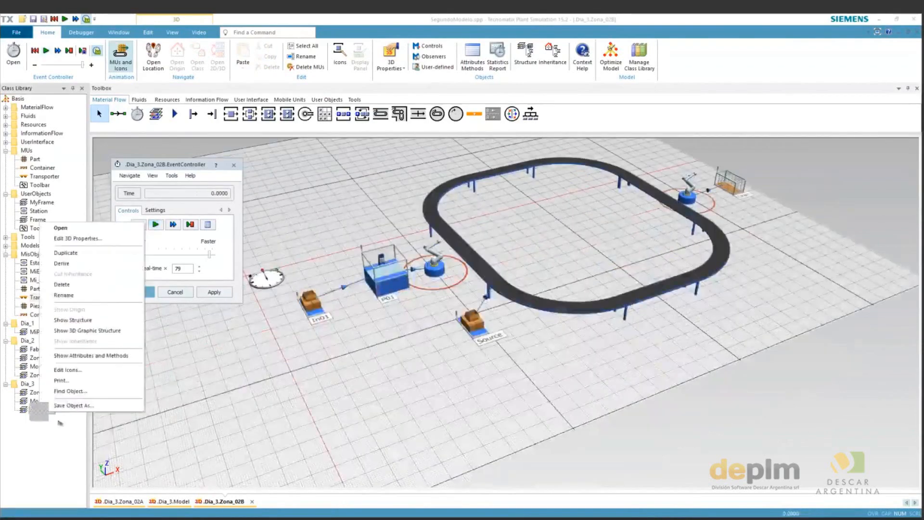
Duplicate the Zona_02B model in Dia_3 and close all open windows
left_click(69, 250)
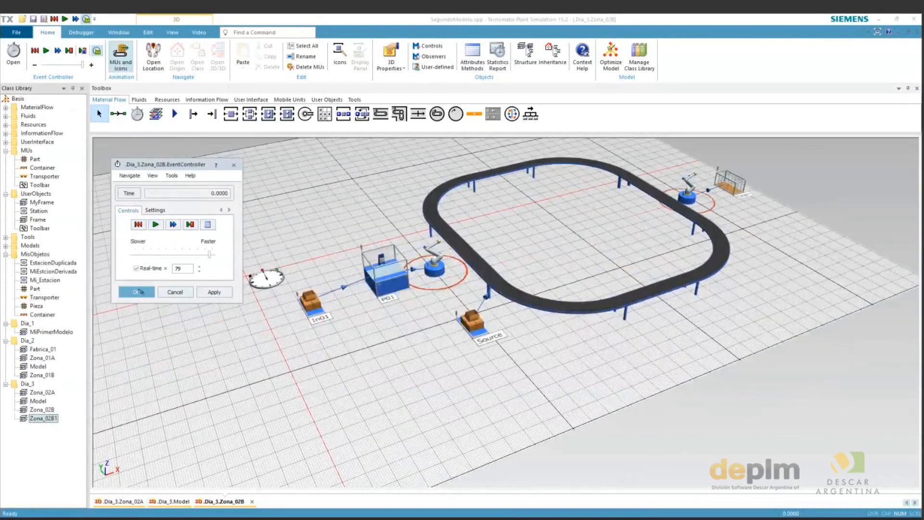
left_click(139, 291)
left_click(118, 33)
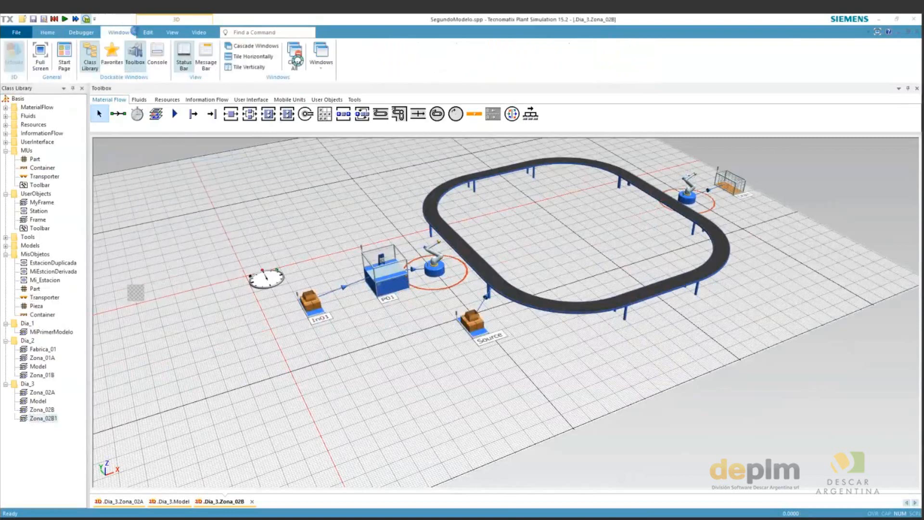
left_click(296, 60)
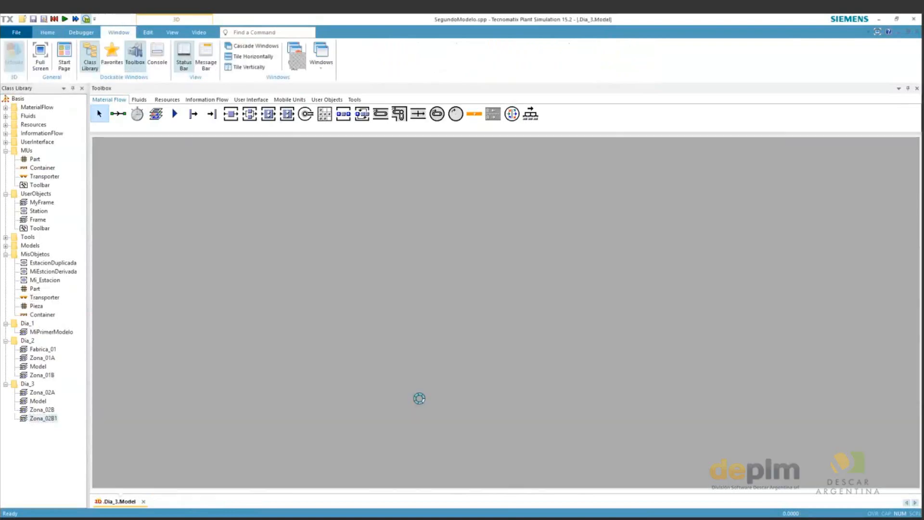
Rename the duplicated model Zona_02B1 as Zona_02C
left_click(45, 419)
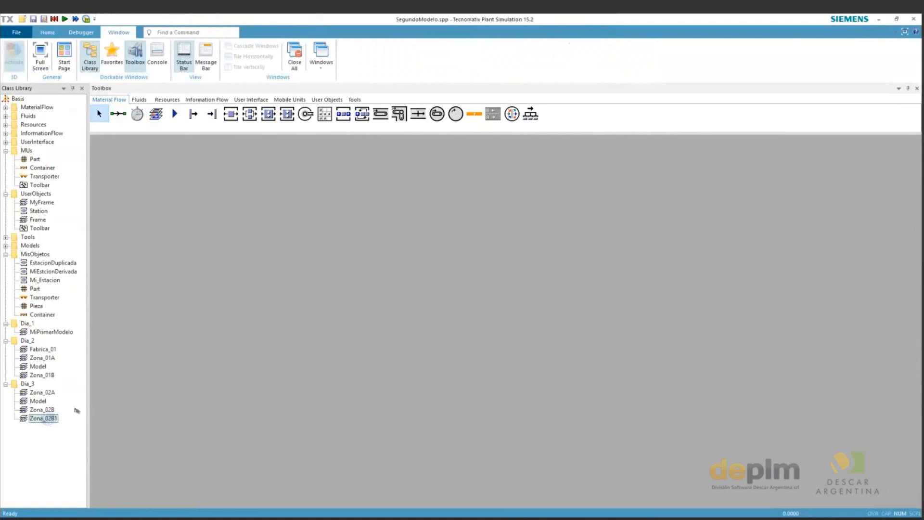
key("F2")
type("Zona_02C")
key("Return")
Open the Zona_02C model in a maximized window
right_click(43, 419)
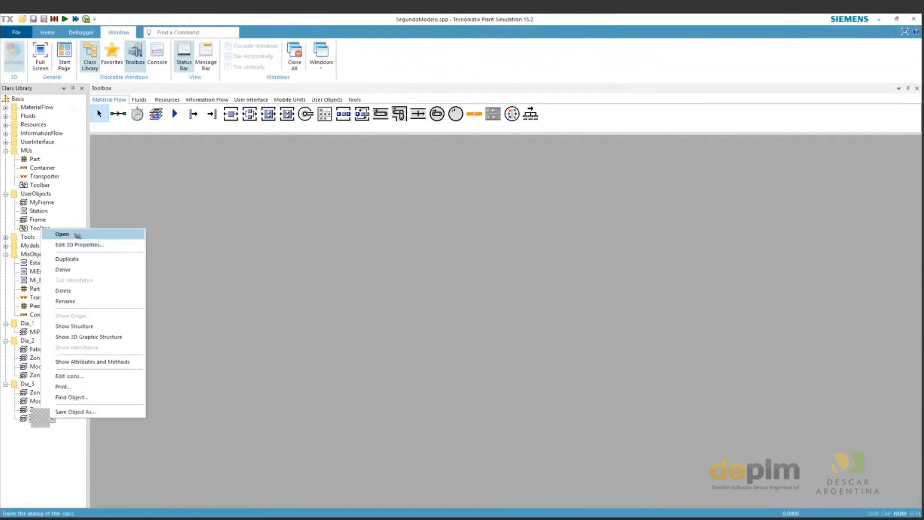
left_click(76, 234)
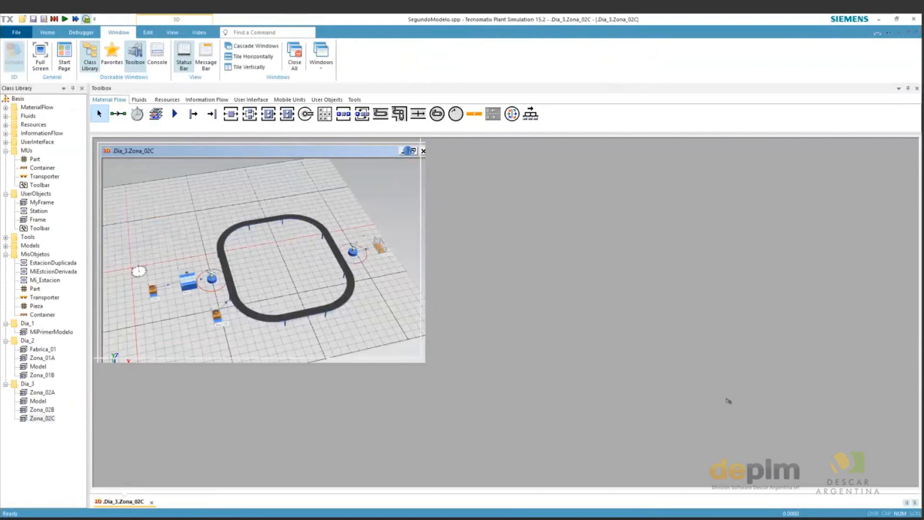
left_click_drag(728, 401, 539, 307)
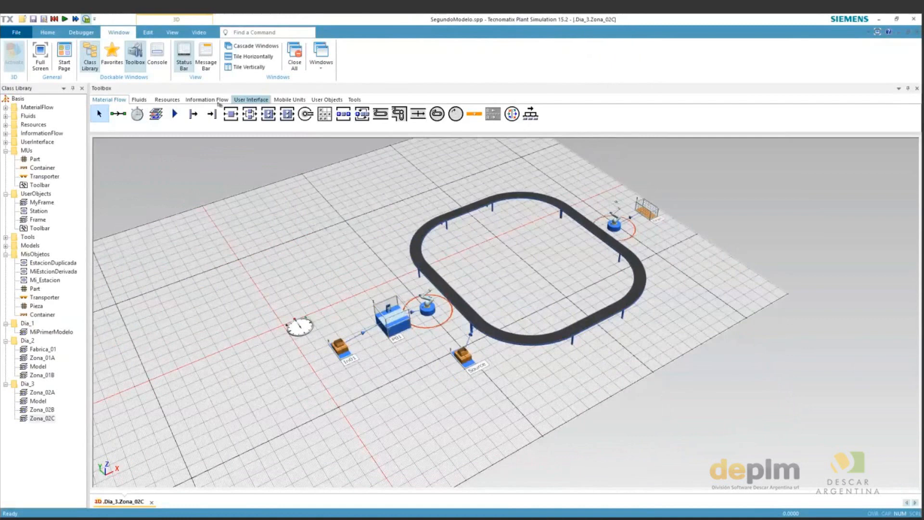
Insert a DataTable into the model on the floor near the In01 source
left_click(255, 100)
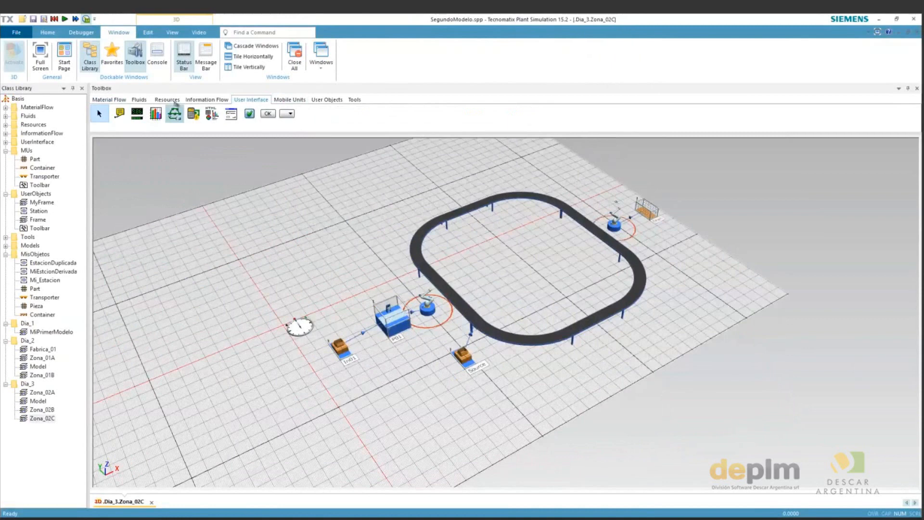
left_click(212, 100)
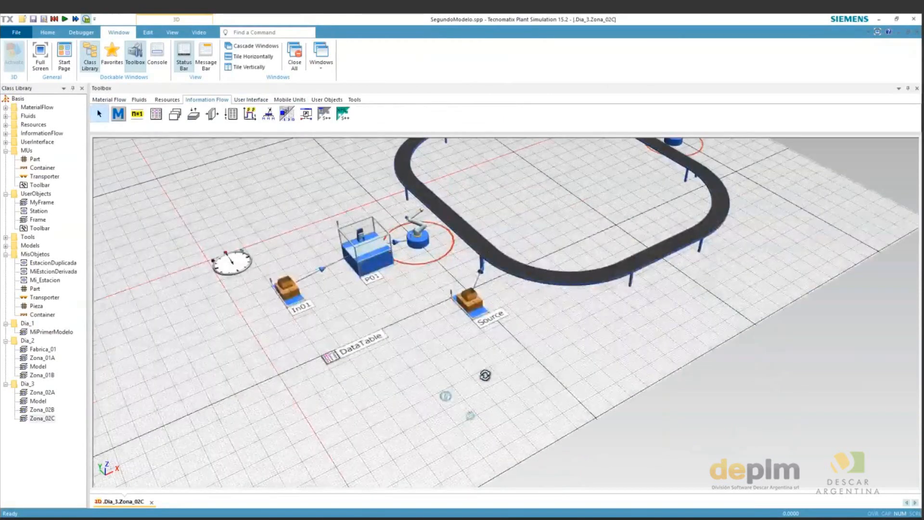
left_click_drag(485, 375, 477, 402)
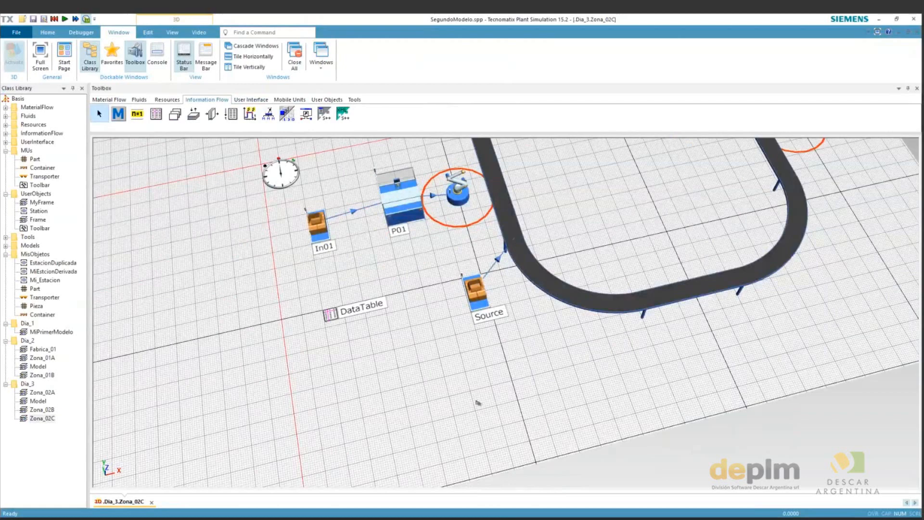
Open the DataTable and activate its column index and row index
double_click(329, 314)
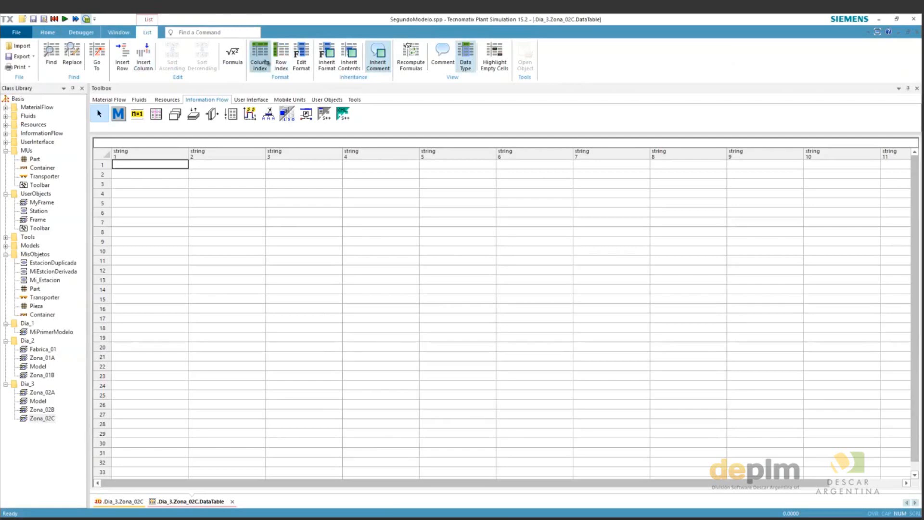
left_click(266, 62)
left_click(281, 63)
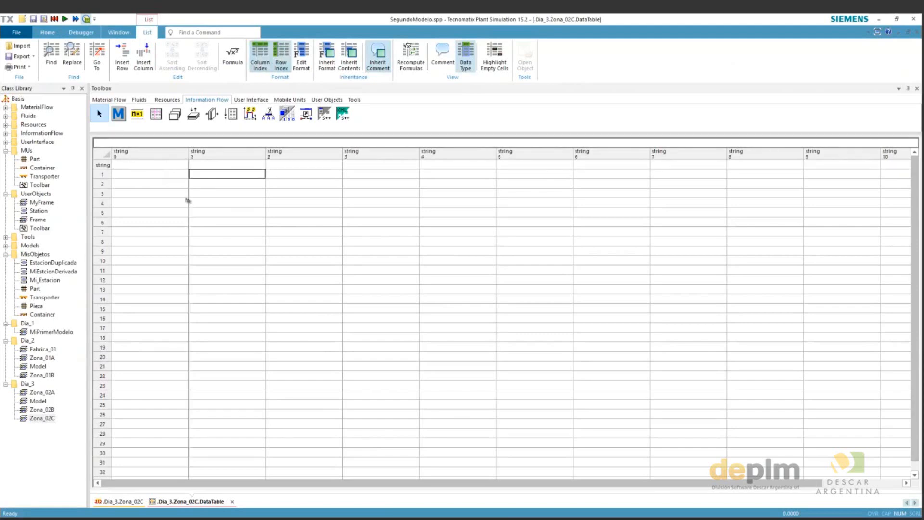
left_click(213, 154)
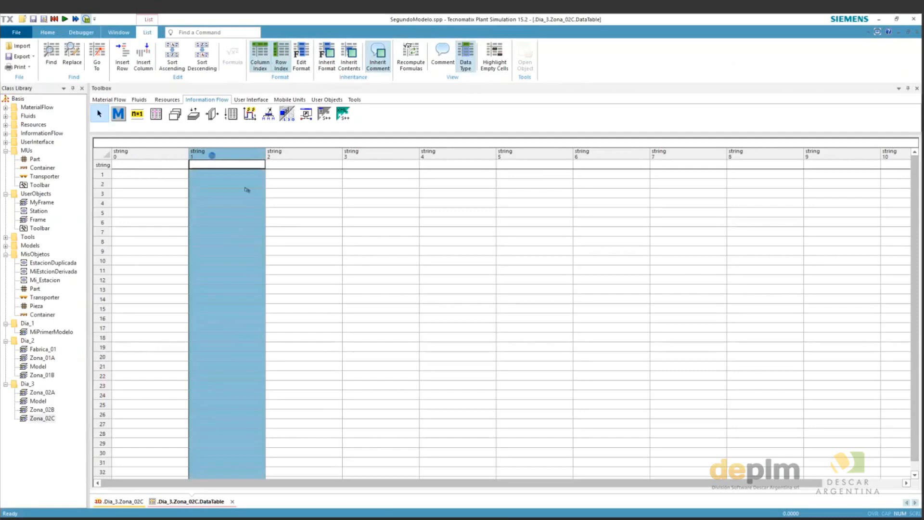
double_click(212, 155)
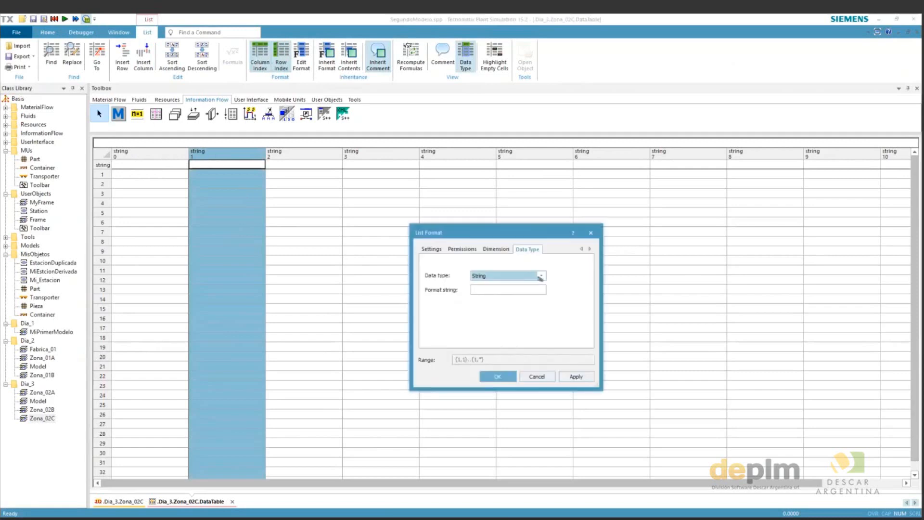
left_click(531, 277)
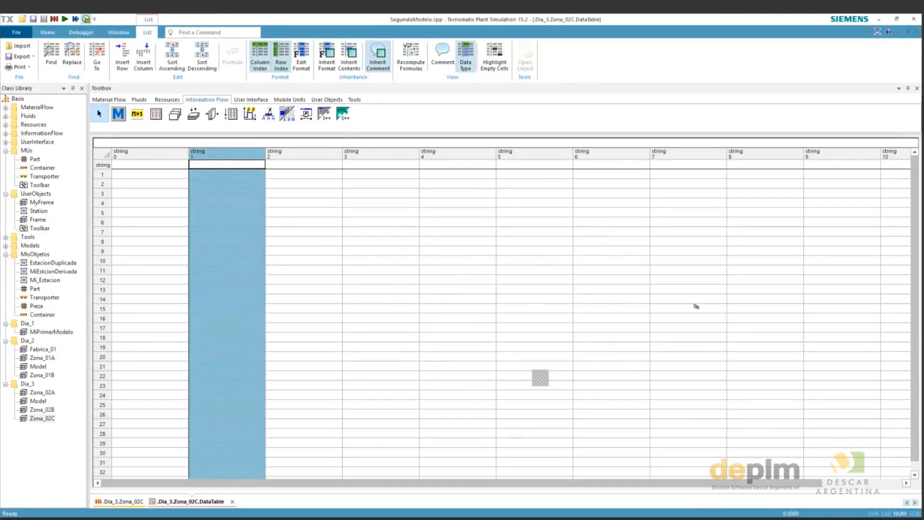
Rename the DataTable as Mix and set the In01 source's MU selection to Sequence Cyclical
left_click(232, 502)
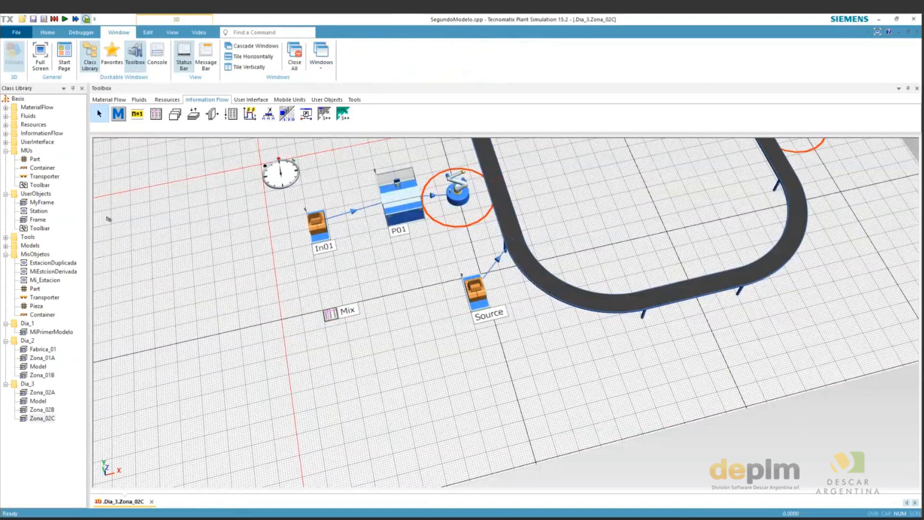
left_click_drag(34, 159, 318, 232)
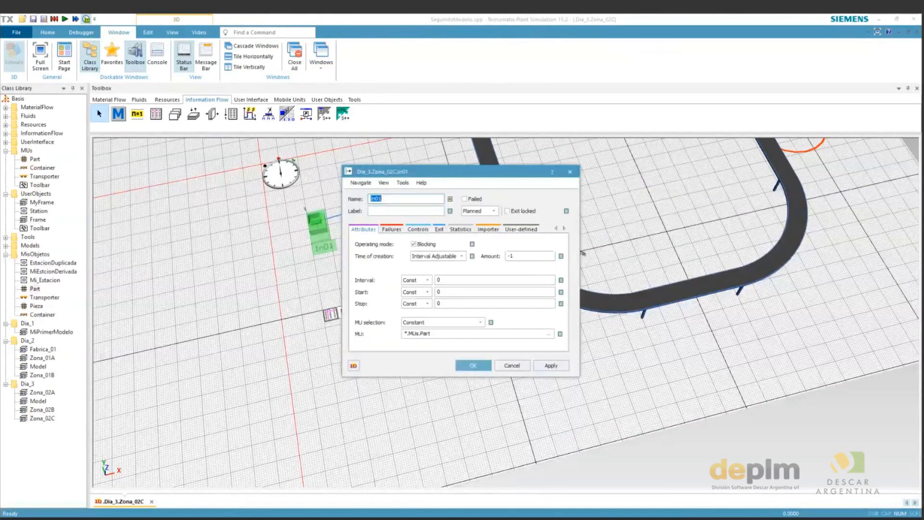
left_click_drag(434, 171, 554, 135)
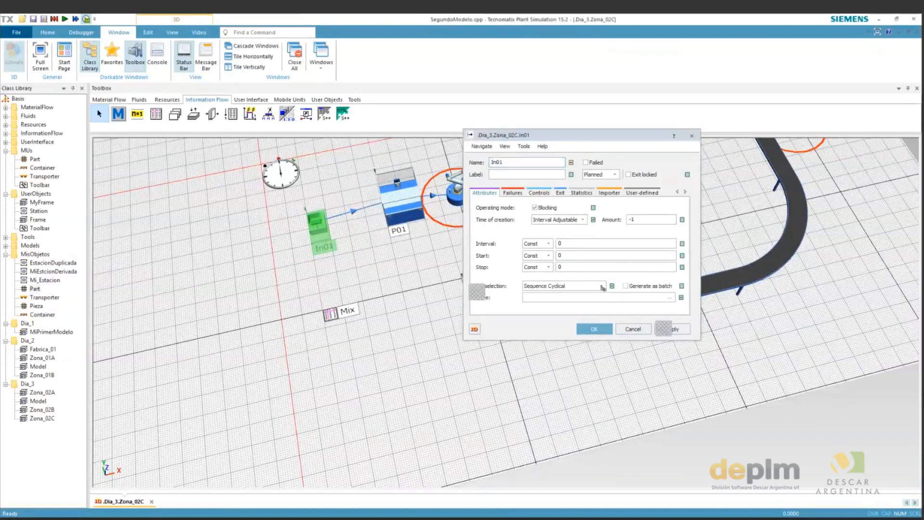
left_click(602, 286)
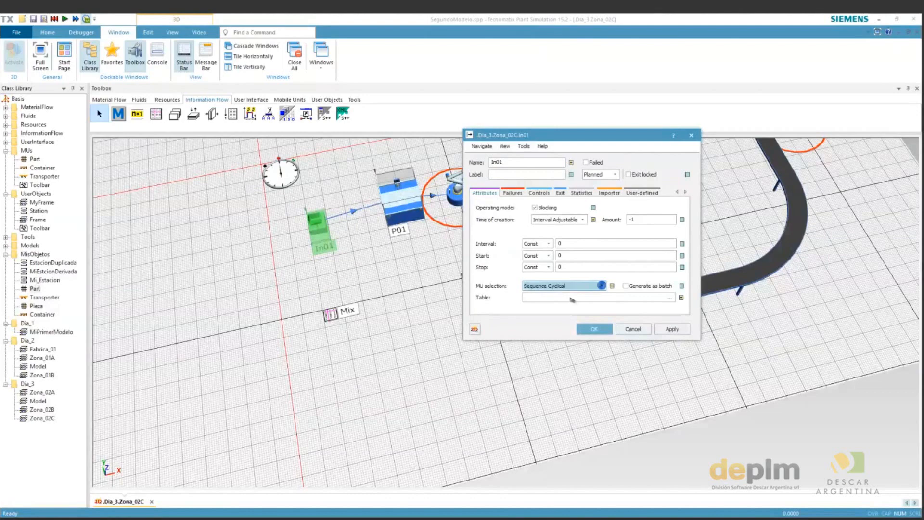
Open the Mix table and restore its window to a smaller floating size beside the In01 settings
left_click(328, 319)
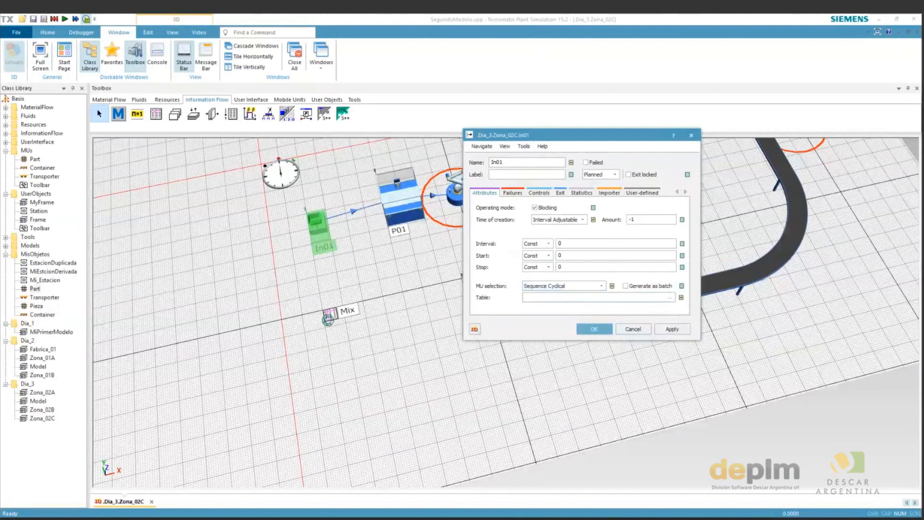
double_click(328, 320)
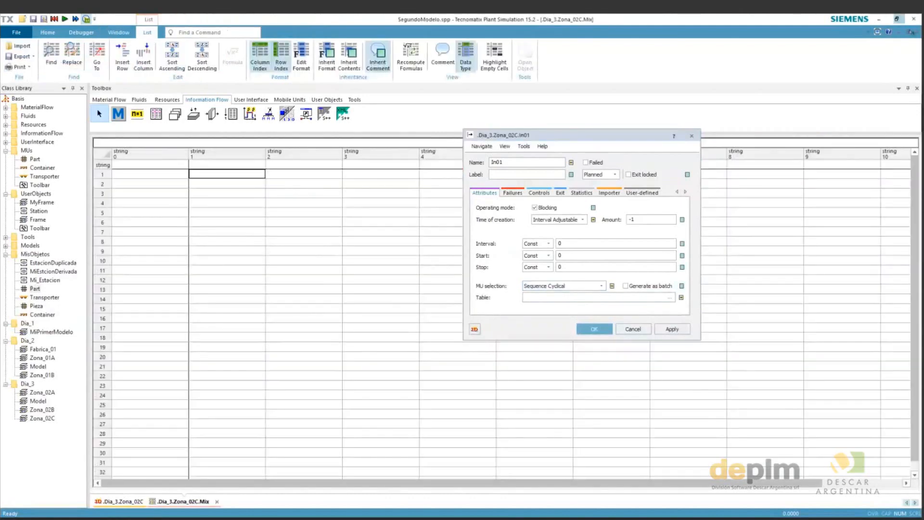
left_click(911, 32)
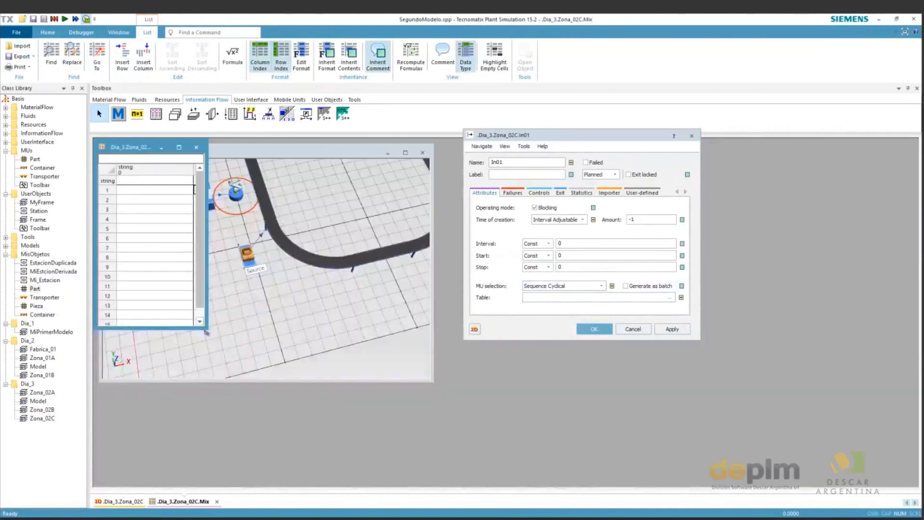
Assign the Mix table as the In01 source's sequence table and apply the setting
left_click(232, 151)
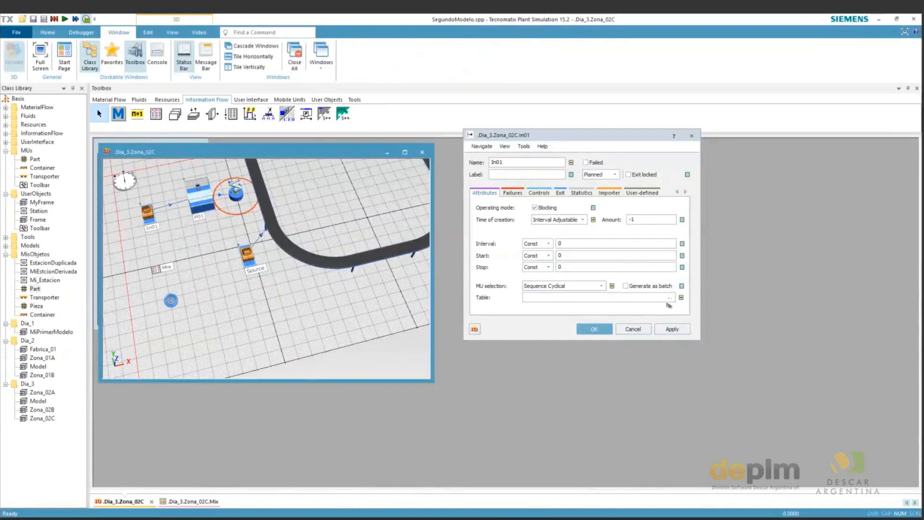
left_click(669, 298)
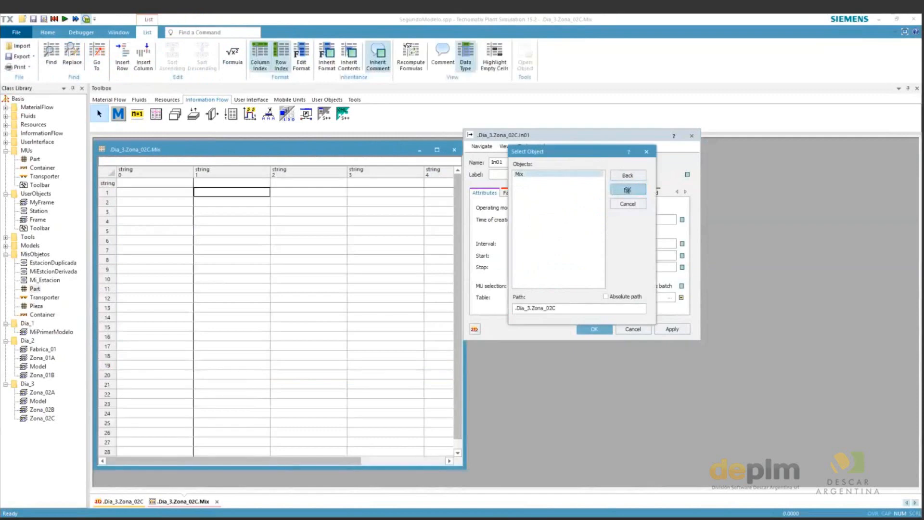
left_click(628, 190)
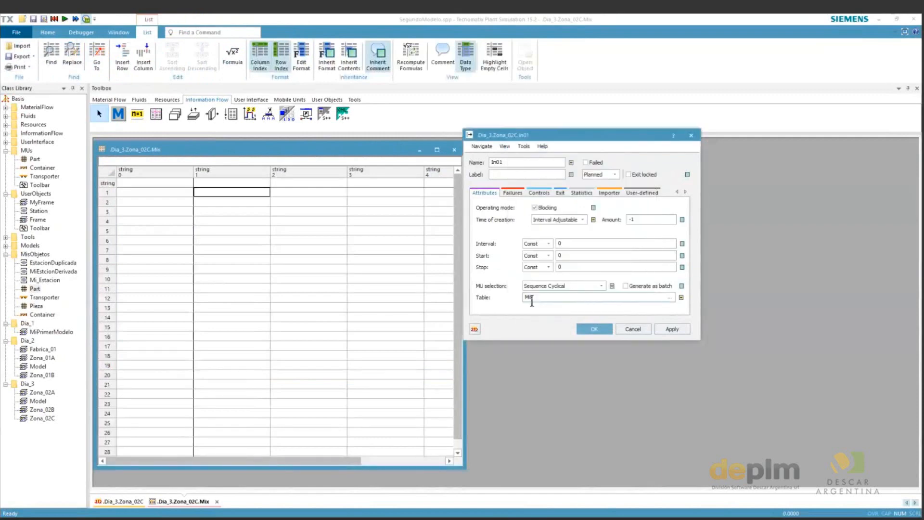
left_click(669, 330)
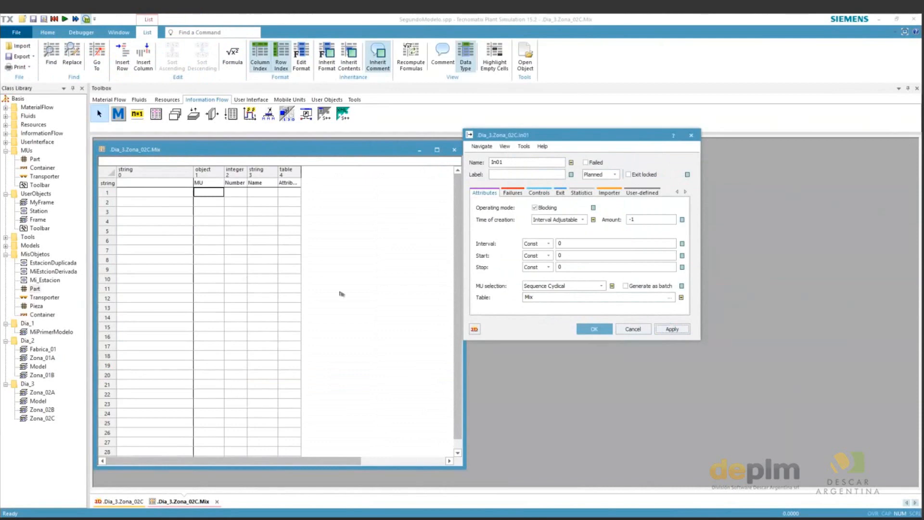
Turn off the row index of the Mix table and select its MU and Number column headings
left_click(281, 58)
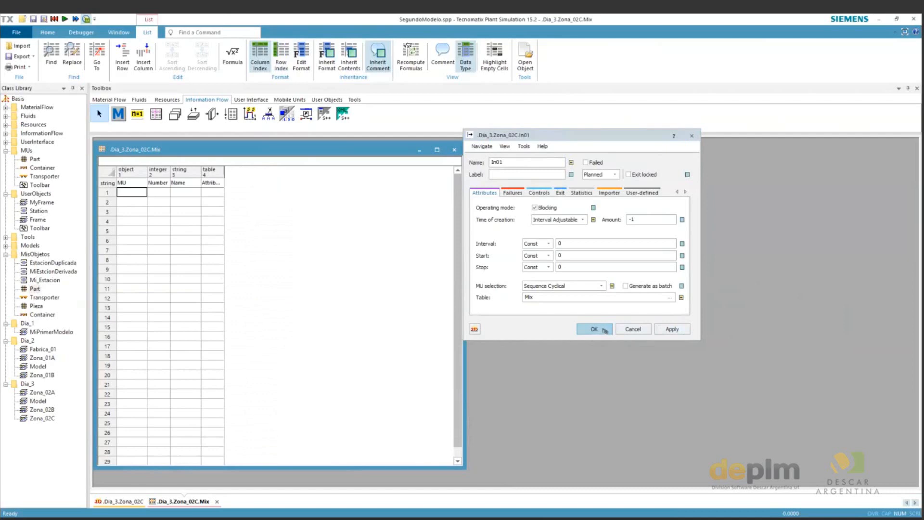
left_click(605, 330)
left_click(137, 183)
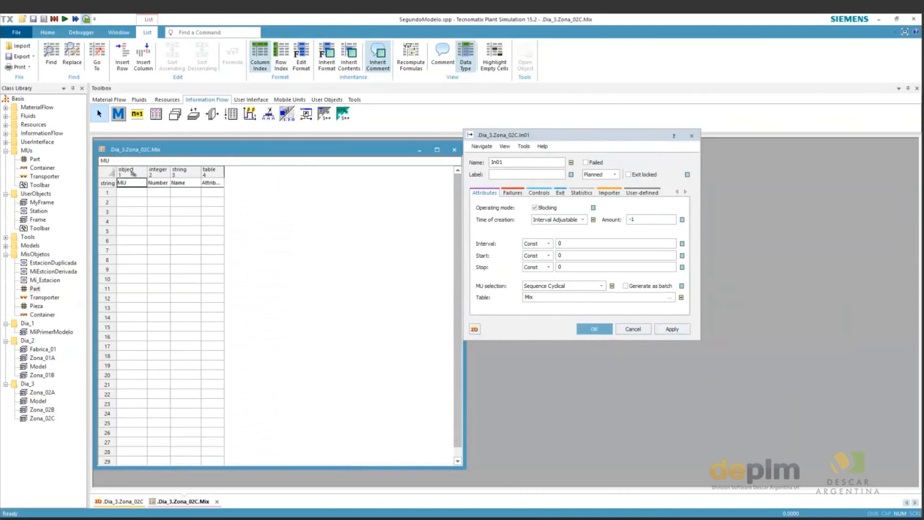
left_click(159, 183)
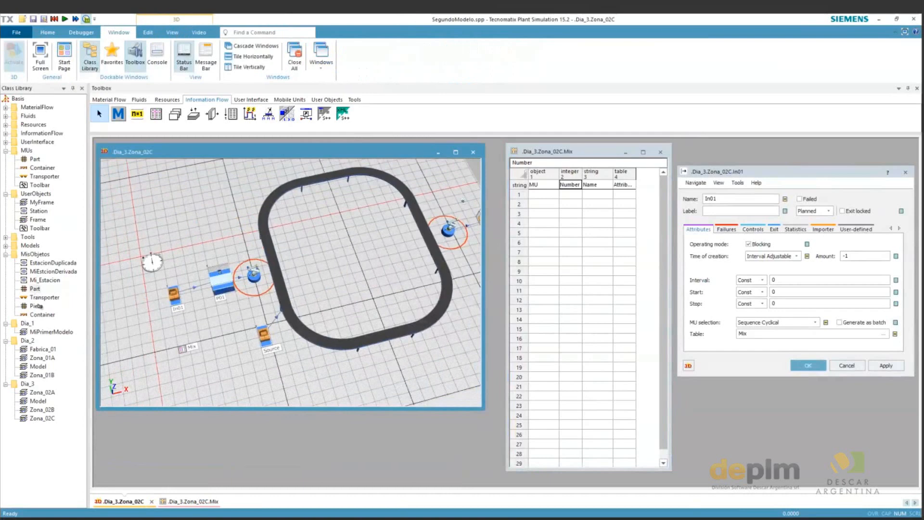
Fill the MU column of the Mix table's first three rows with .MisObjetos.Pieza
left_click_drag(39, 306, 541, 195)
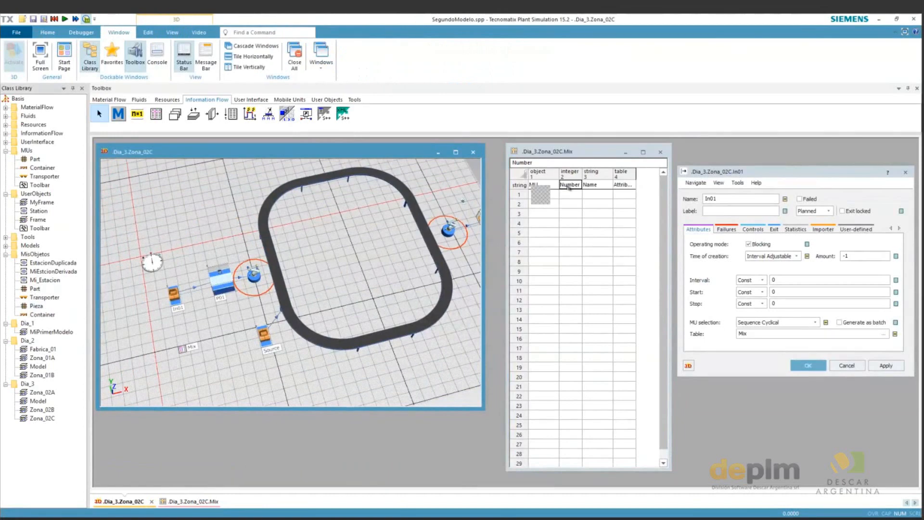
left_click_drag(569, 188, 543, 195)
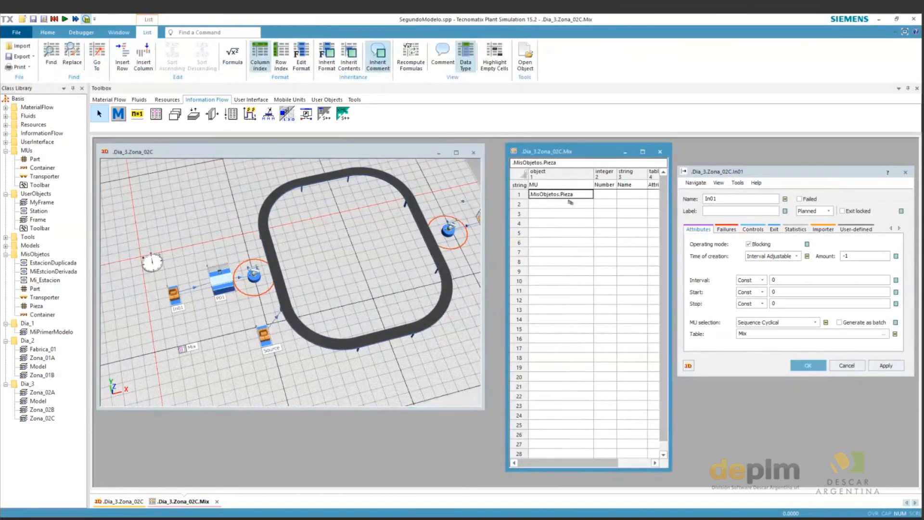
left_click(572, 204)
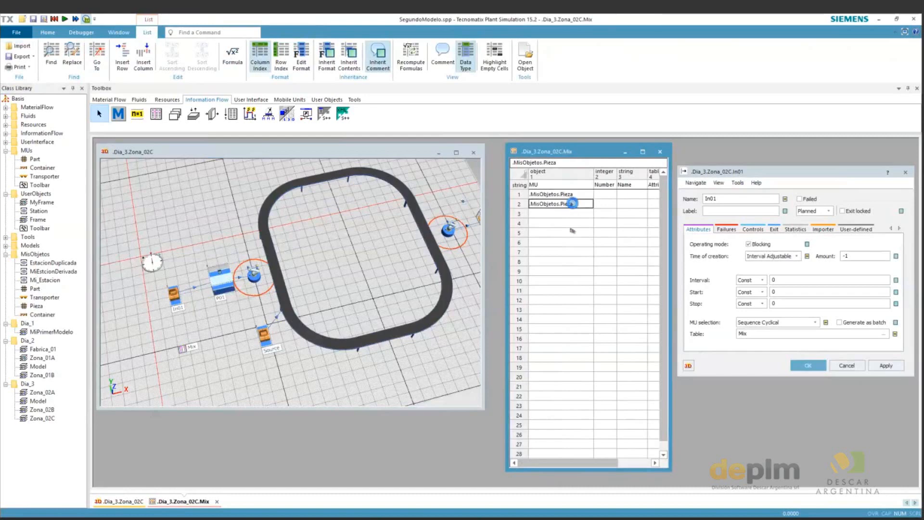
left_click(566, 214)
type(".MisObjetos.Pieza")
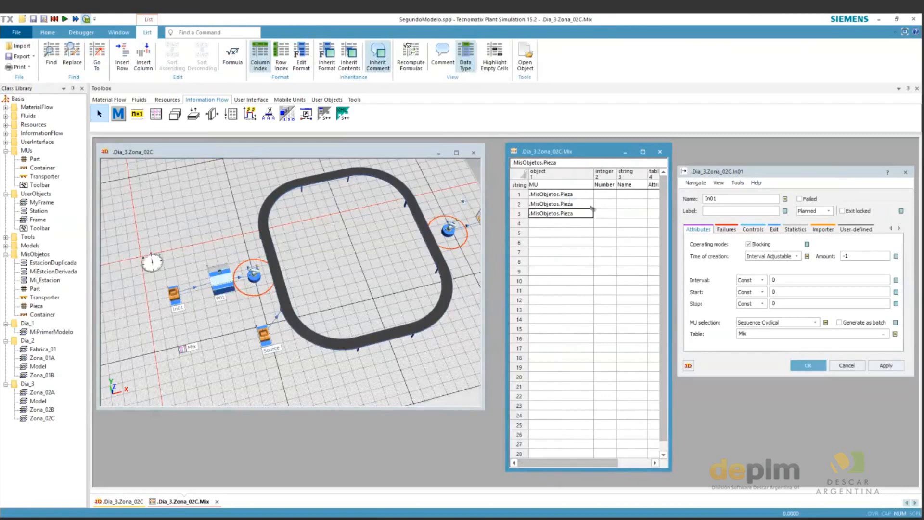
Enter the quantities 1, 1 and 2 in the Number column for the three Pieza rows
left_click(606, 194)
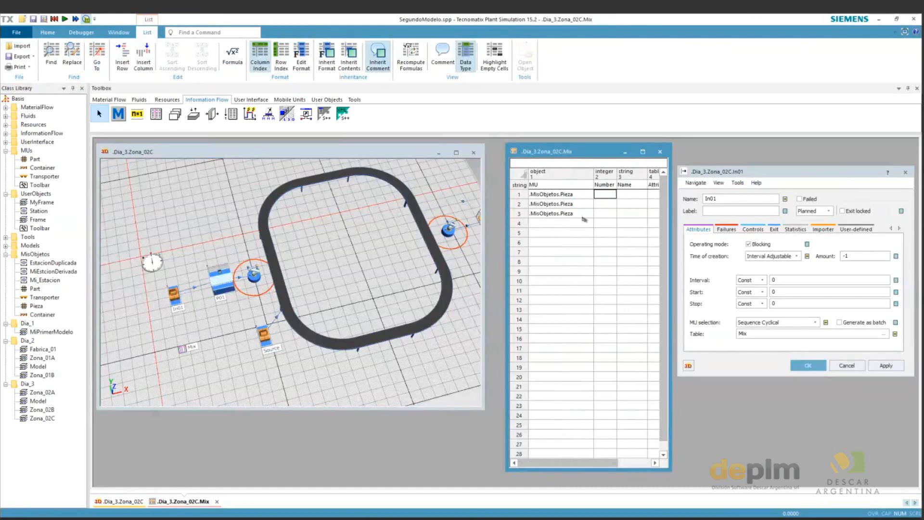
type("1")
key("Return")
type("1")
key("Return")
type("2")
key("Return")
left_click(586, 192)
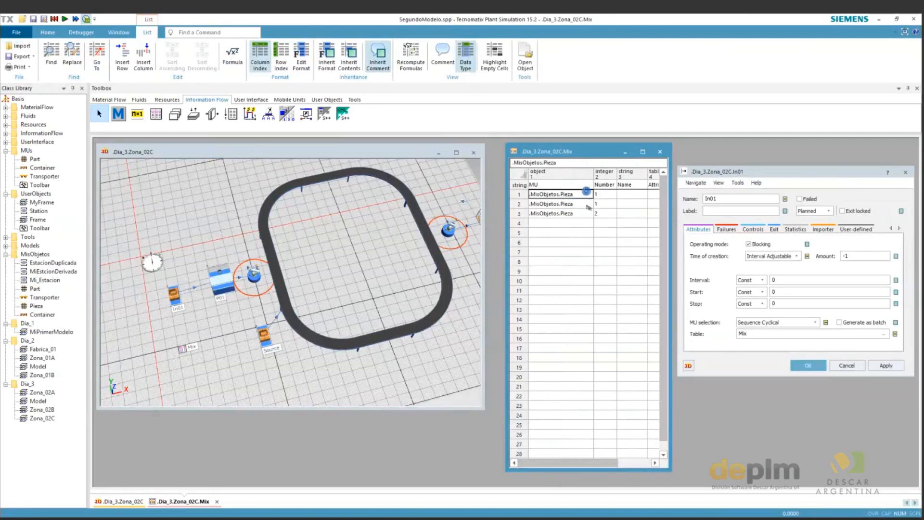
left_click(586, 204)
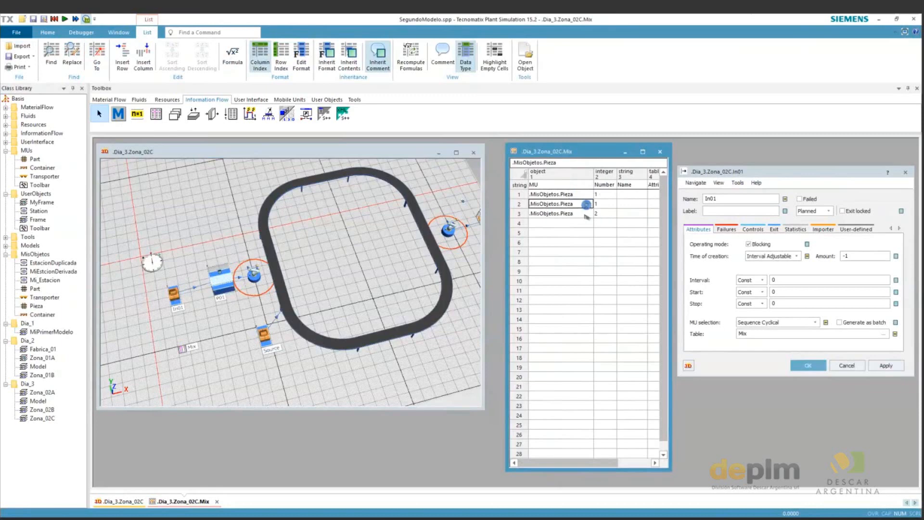
left_click(585, 215)
Name the three parts in the Mix table A, B and C
left_click(629, 193)
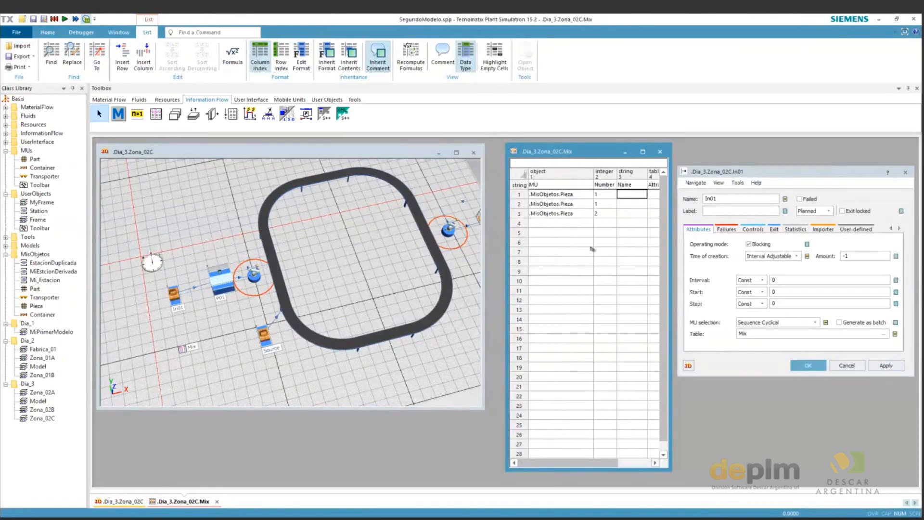
type("A")
key("Return")
type("B")
key("Return")
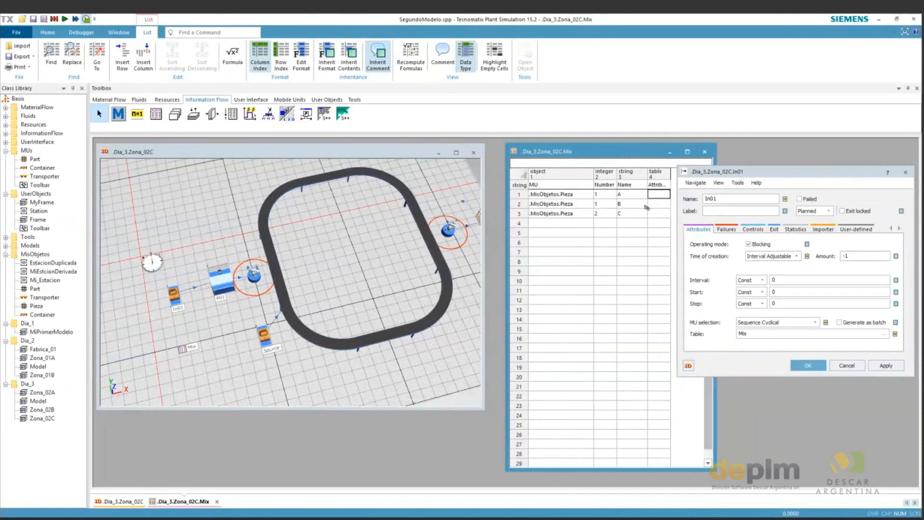
Create a nested attribute table in the Attributes cell of each of the three part rows
type("*")
left_click(655, 212)
left_click(654, 212)
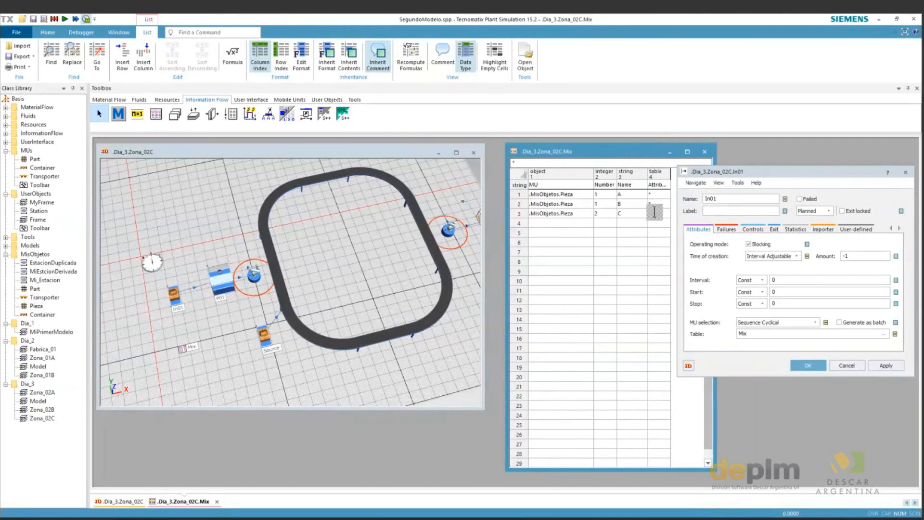
type("*")
In part A's attribute table, define the attribute Color with the string value Rojo, then close the table
double_click(663, 194)
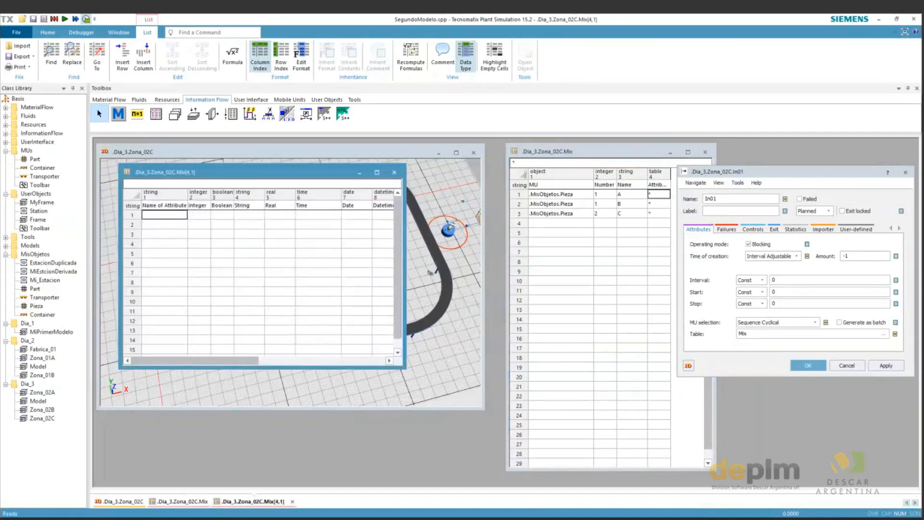
left_click_drag(405, 273, 529, 271)
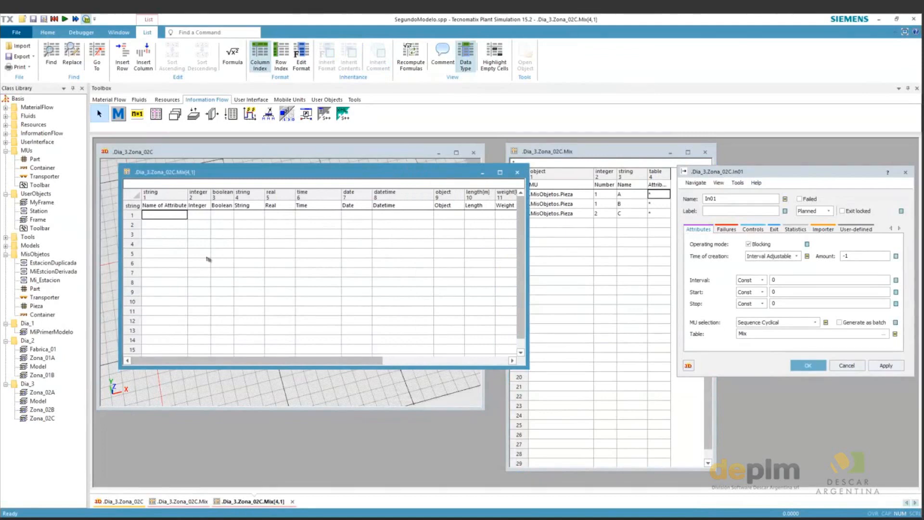
type("C")
type("e")
key("BackSpace")
type("ojo")
left_click(518, 172)
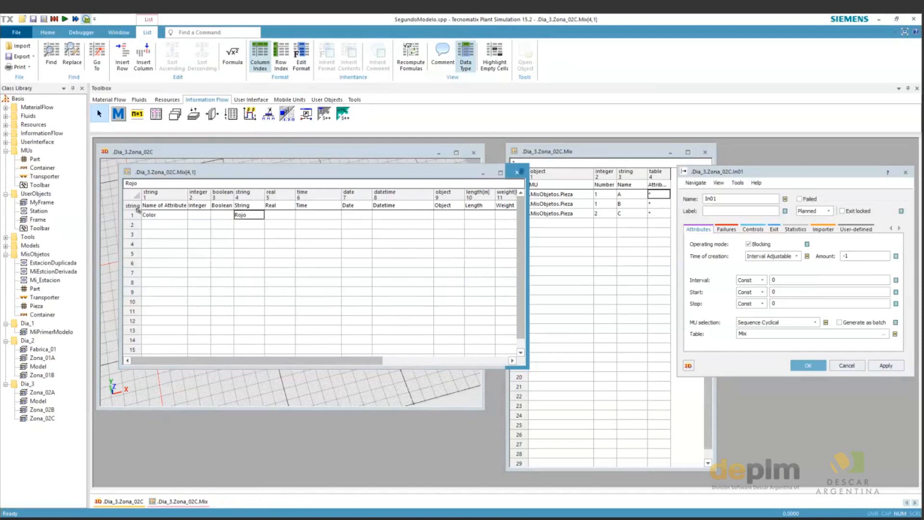
In part B's attribute table, define the attribute Color with the string value Verde
double_click(658, 204)
type("C")
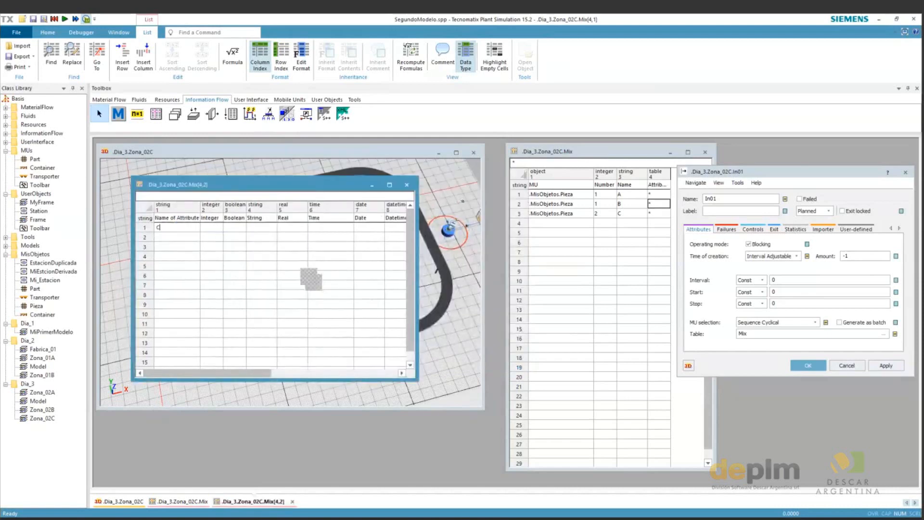
type("olor")
left_click(262, 227)
type("Verde")
key("Return")
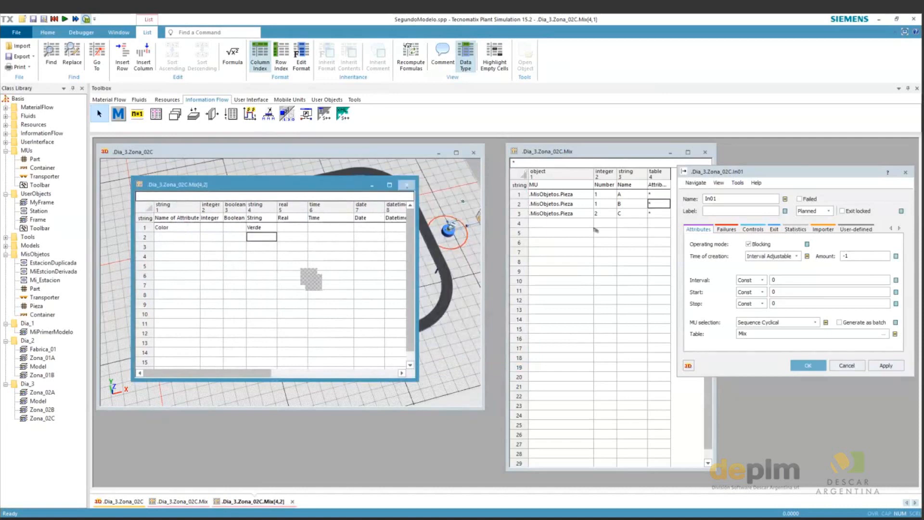
In part C's attribute table, define the attribute Color with the string value Amarillo
double_click(661, 215)
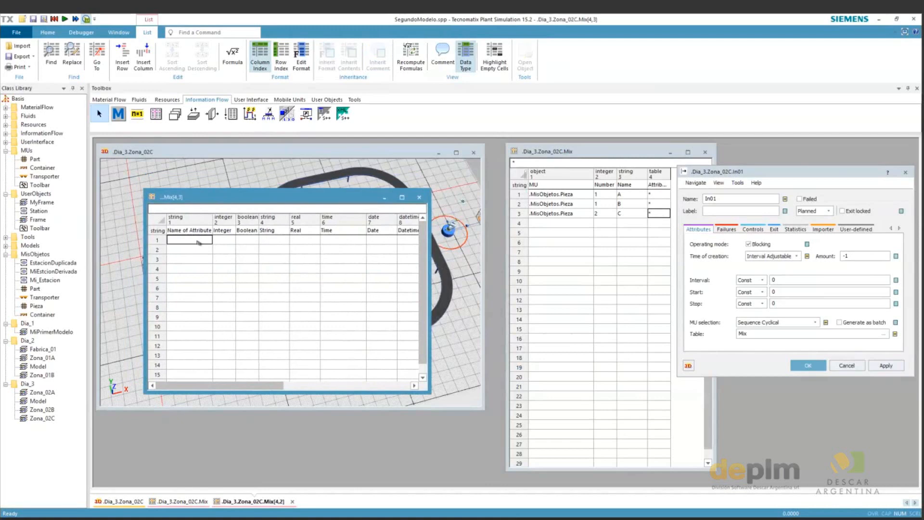
type("Color")
key("Tab")
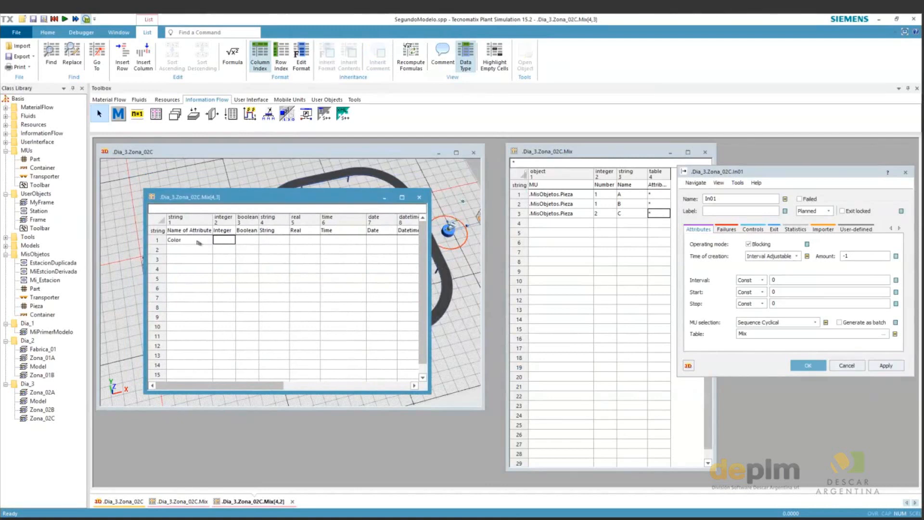
key("Tab")
key("Tab")
type("Amarillo")
key("Return")
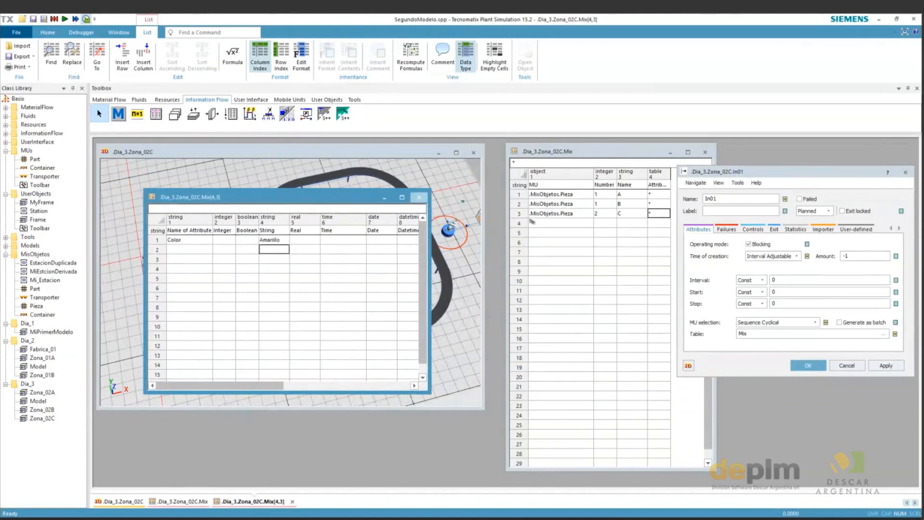
Rename the attribute in part A's attribute table as Color_Base and close the table
left_click(652, 196)
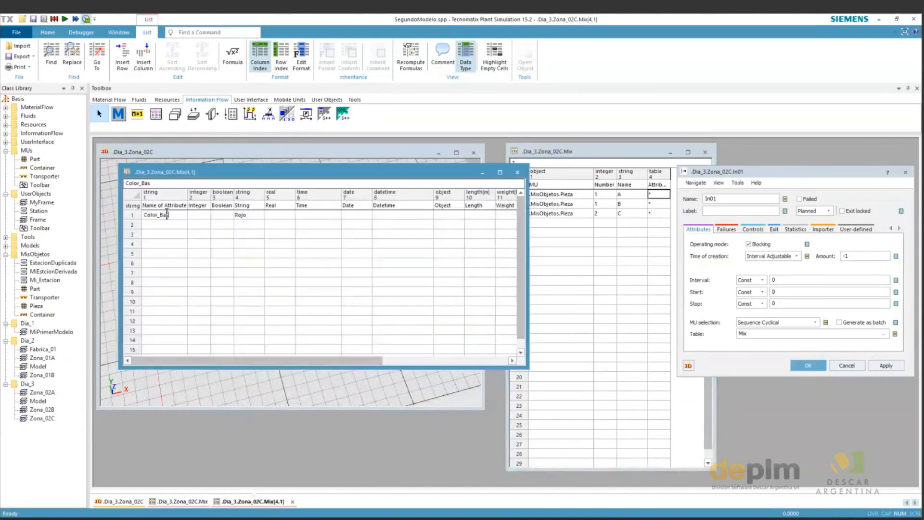
type("e")
left_click(173, 262)
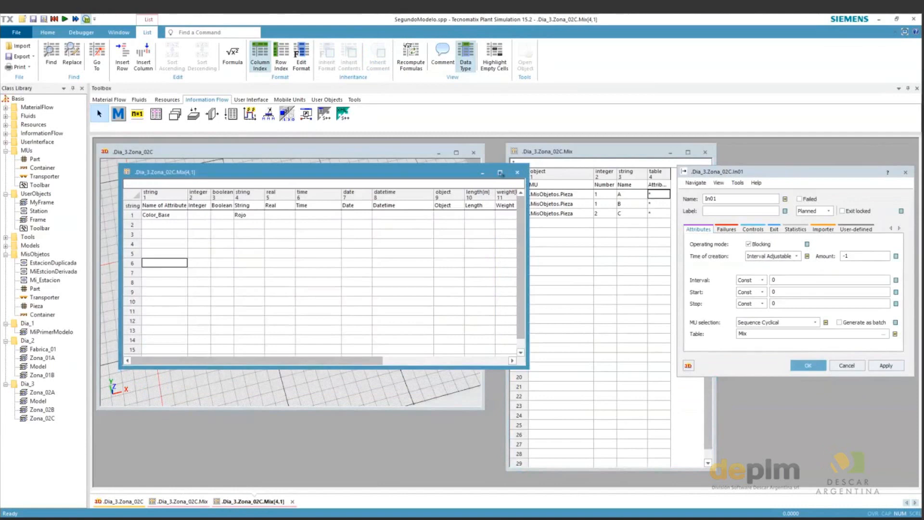
left_click(516, 172)
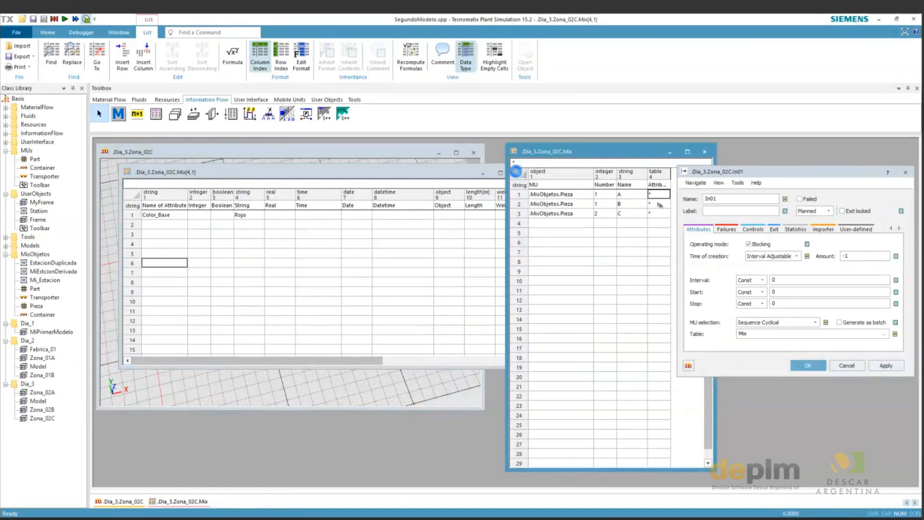
Rename the attribute as Color_Base in the attribute tables of parts B and C and close them
double_click(659, 203)
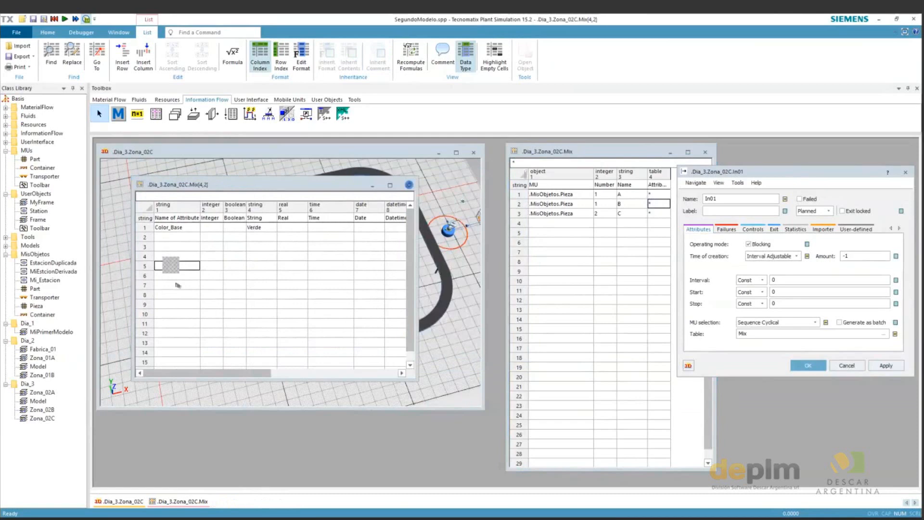
double_click(659, 213)
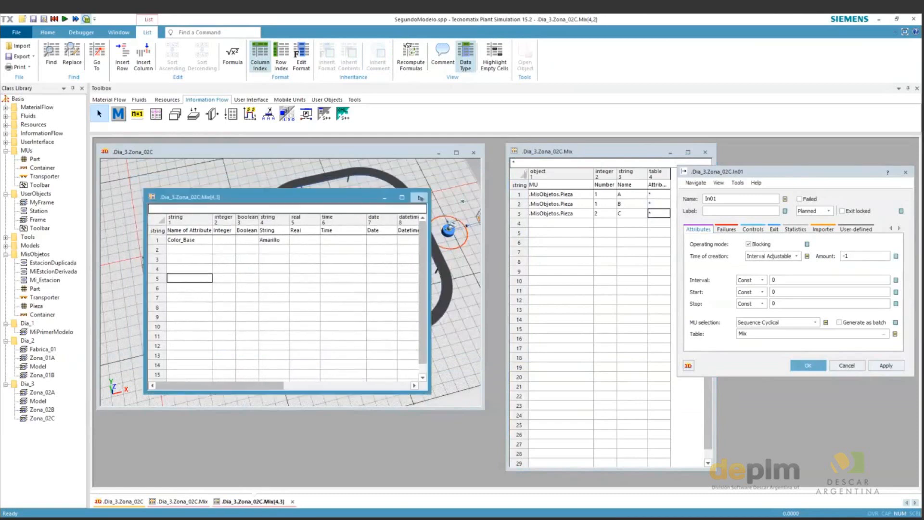
left_click(420, 198)
left_click(602, 262)
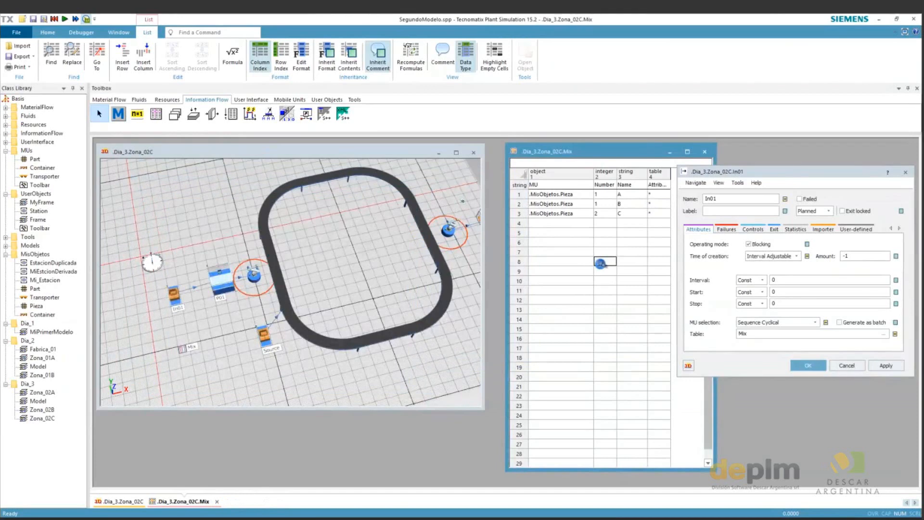
Apply the In01 source settings and run the simulation slowed to a real-time factor of 19
left_click(886, 366)
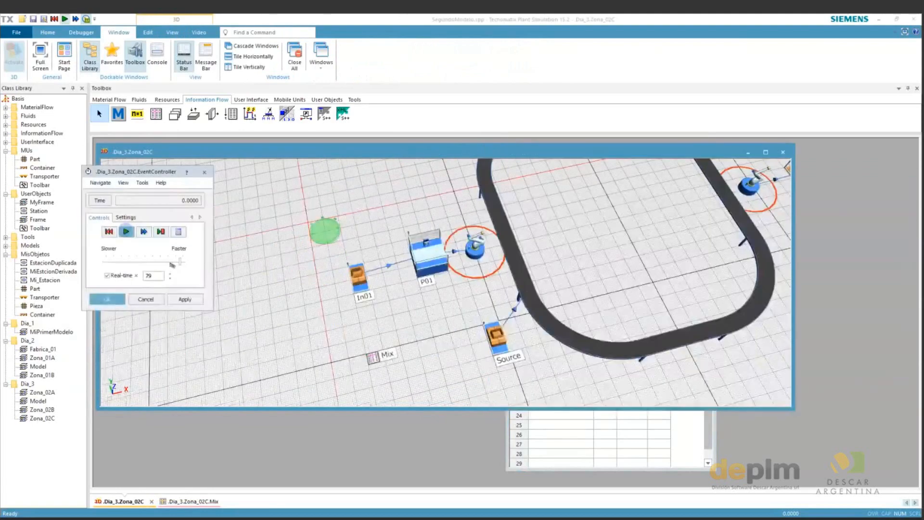
left_click_drag(171, 263, 133, 261)
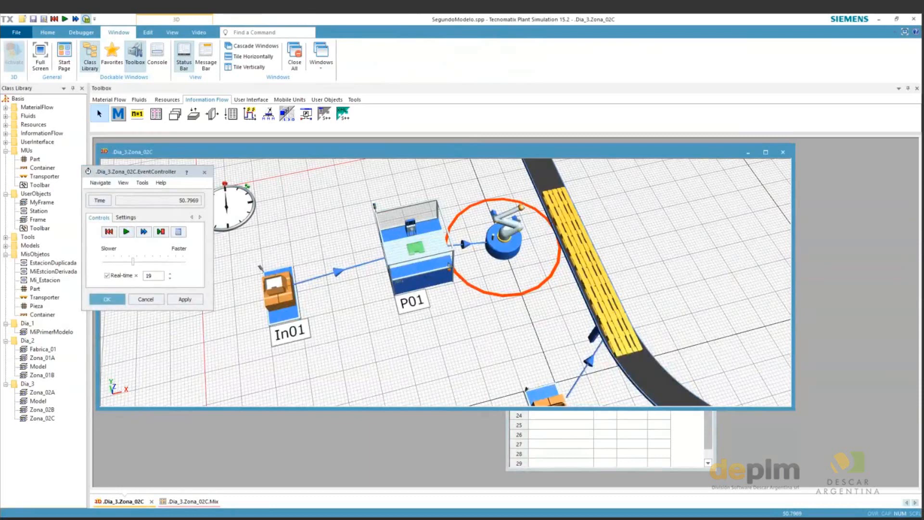
Open the attributes and methods of the part on station P01 and look through the list
scroll(448, 264, "up", 5)
right_click(446, 263)
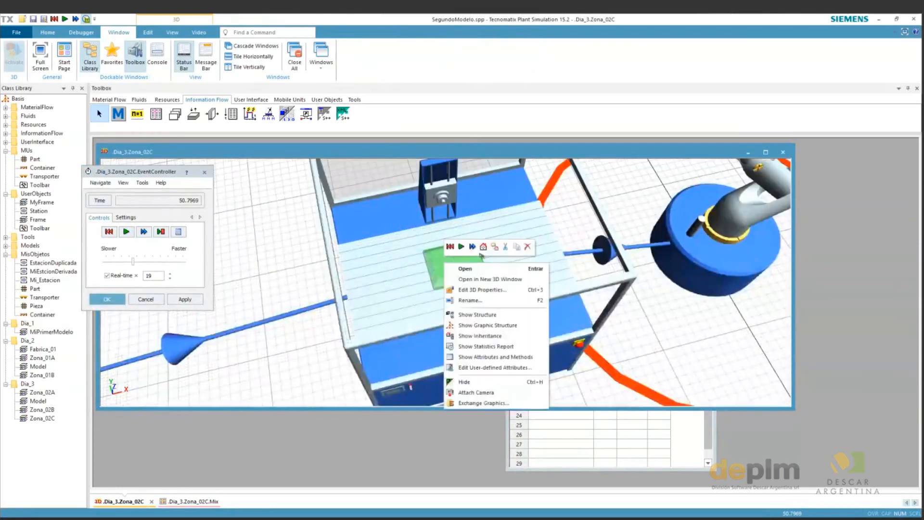
left_click(454, 356)
mouse_move(417, 390)
left_mouse_down()
mouse_move(420, 381)
mouse_move(418, 393)
left_mouse_up()
scroll(419, 393, "down", 5)
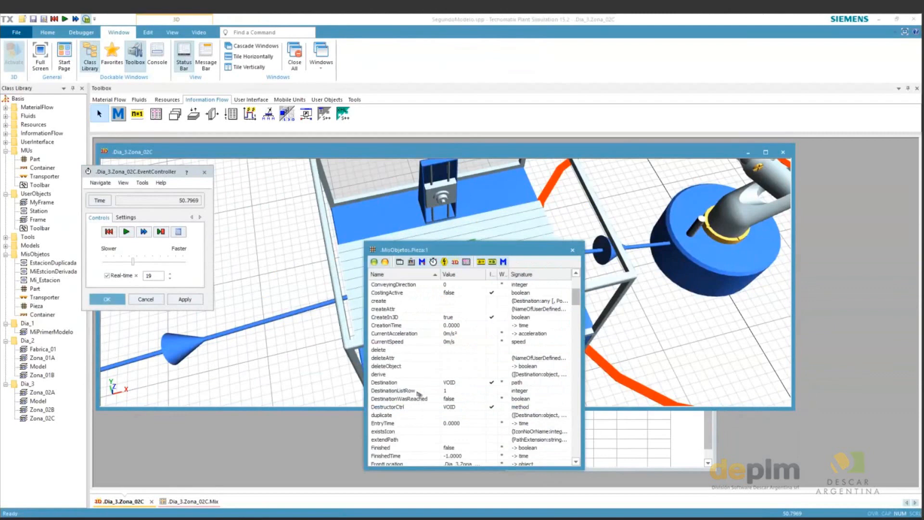
Check the Name and Color_Base attributes of the part on station P01
scroll(419, 393, "down", 10)
scroll(419, 397, "down", 2)
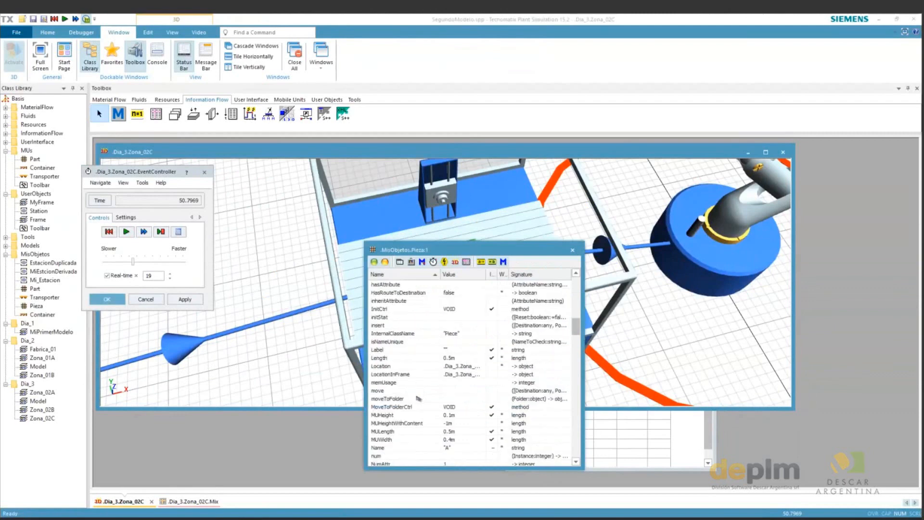
scroll(418, 399, "down", 1)
left_click(408, 423)
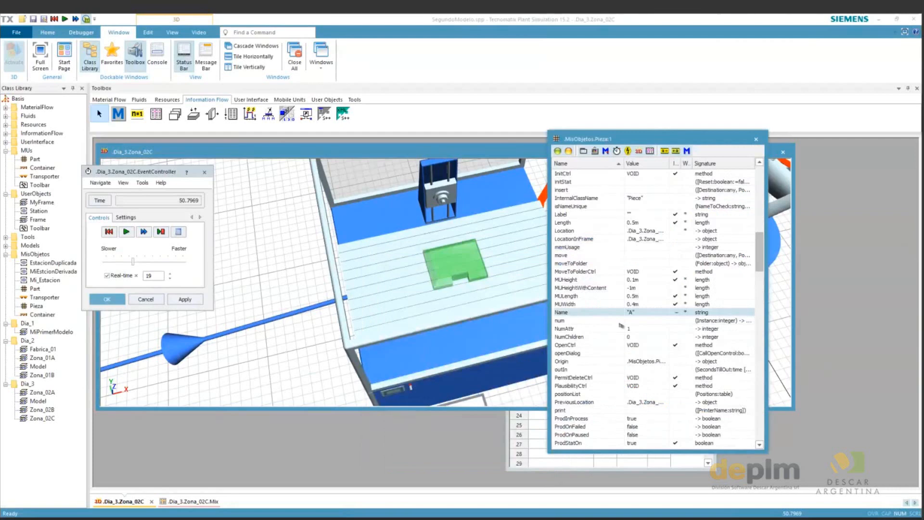
scroll(621, 326, "up", 12)
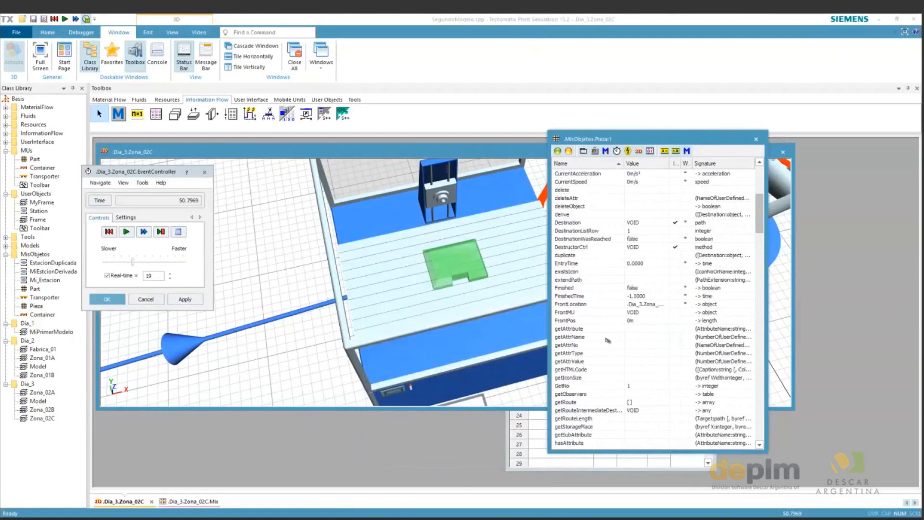
scroll(607, 340, "up", 5)
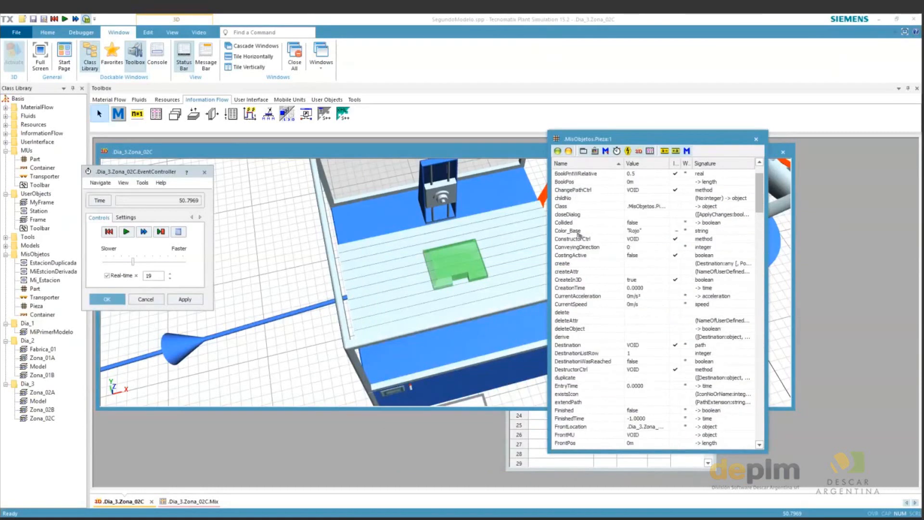
left_click(580, 231)
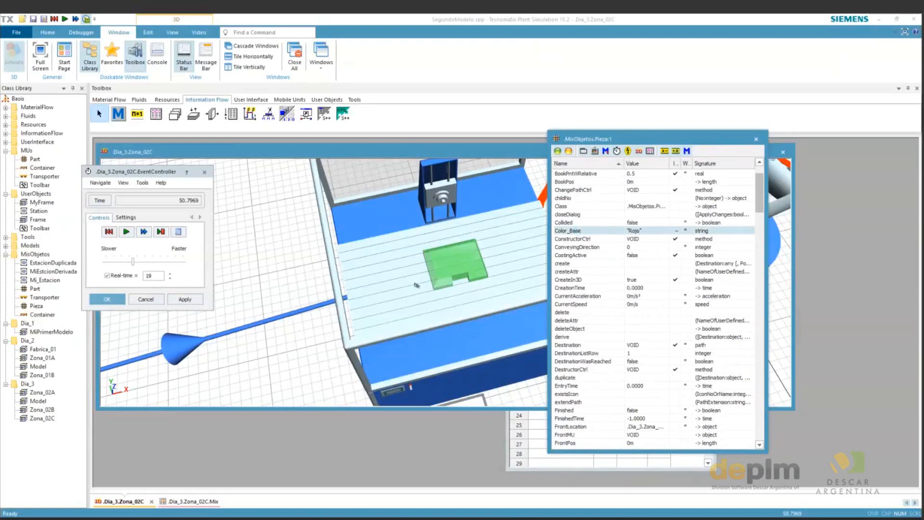
Close the attribute list, run the simulation until the following part reaches P01, and check that part's Color_Base attribute
key("Escape")
scroll(416, 285, "down", 5)
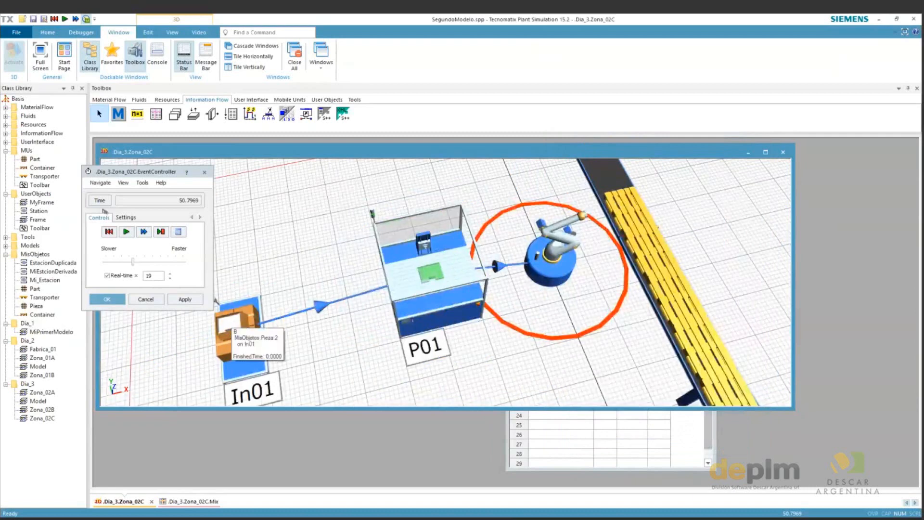
left_click(133, 232)
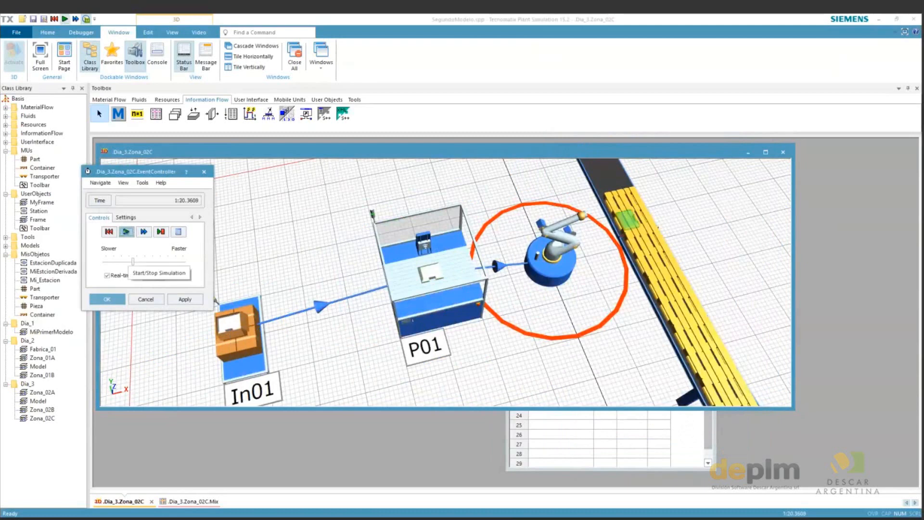
left_click(435, 274)
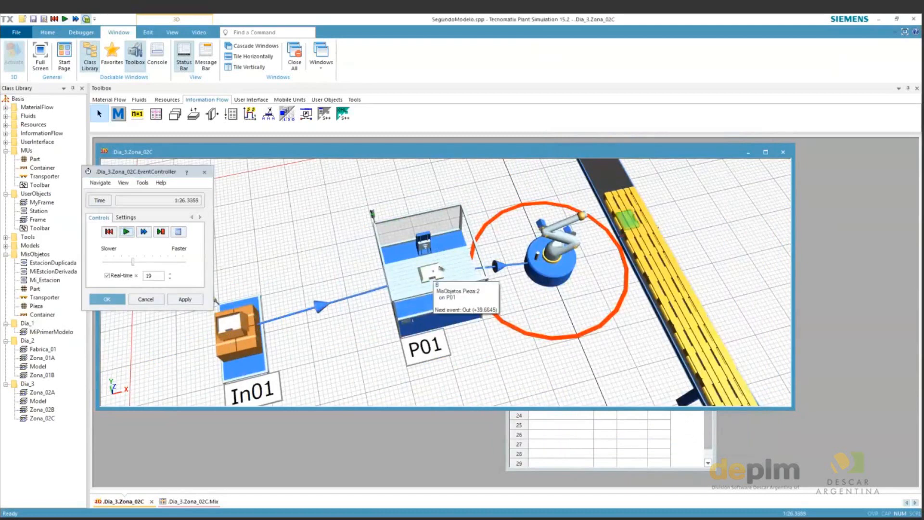
left_click(435, 273)
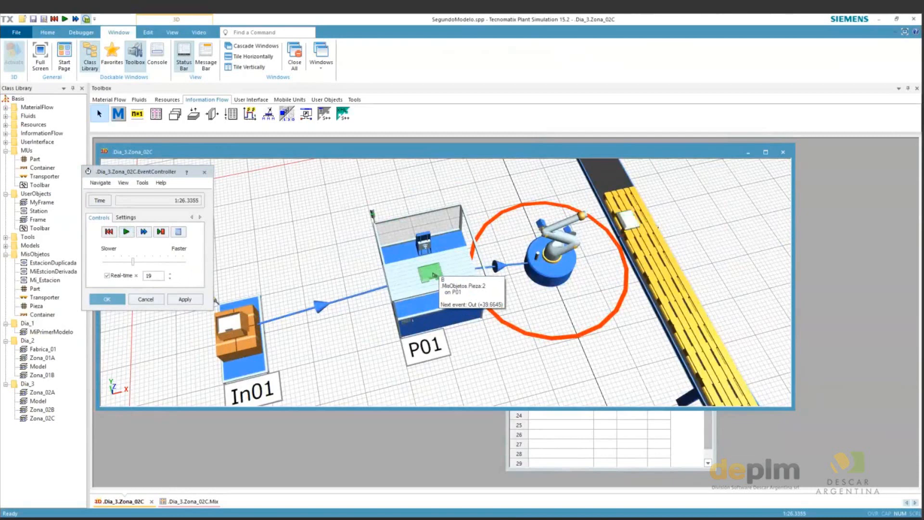
double_click(435, 275)
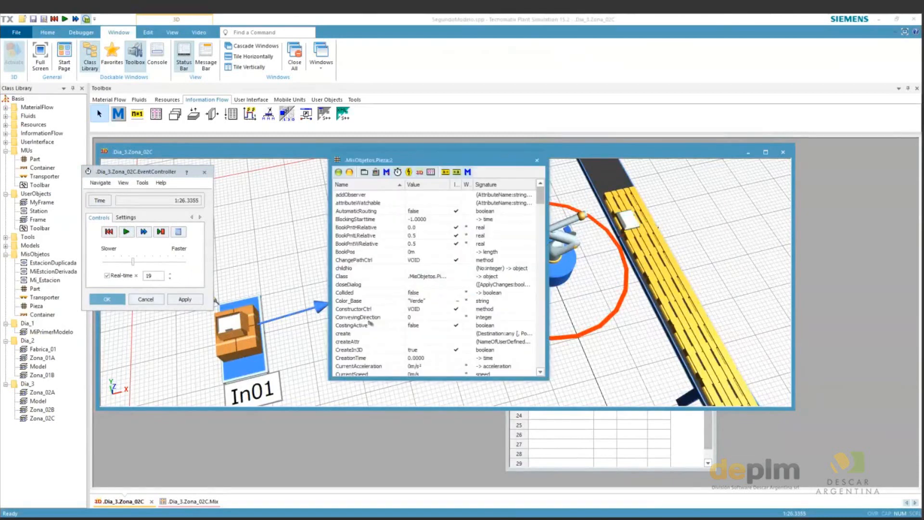
left_click(373, 300)
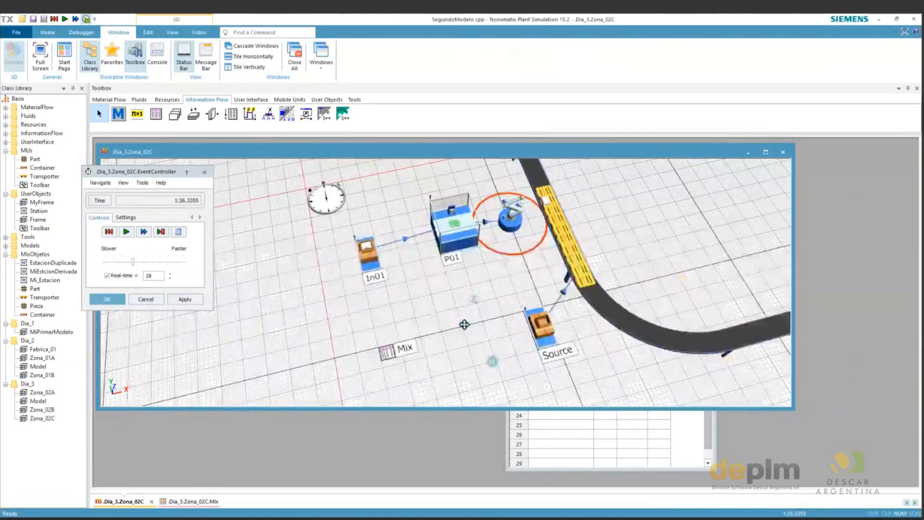
Reset the simulation and duplicate the Pieza class in the MisObjetos folder
scroll(464, 324, "down", 3)
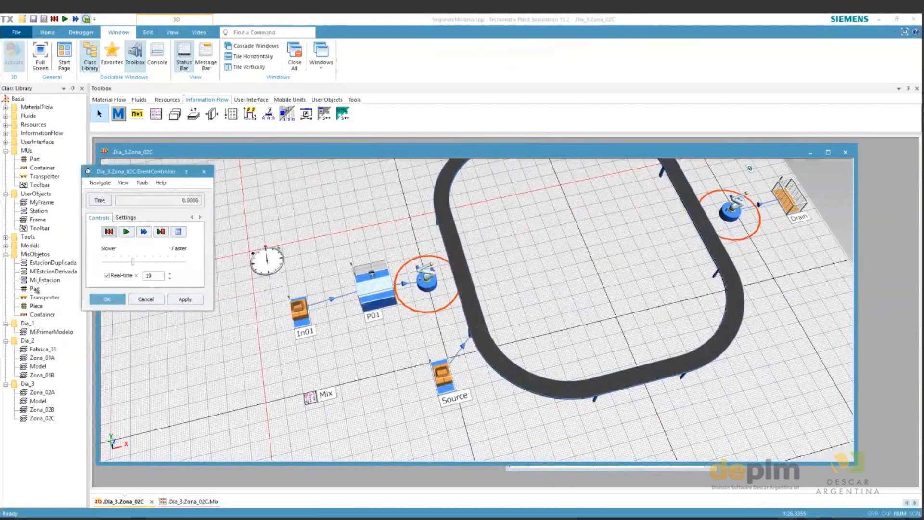
left_click_drag(35, 300, 41, 310)
right_click(41, 311)
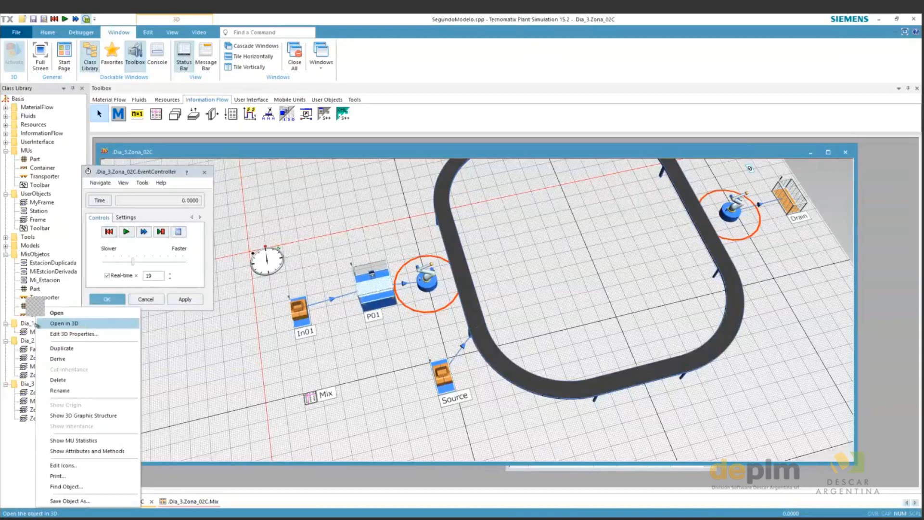
left_click(61, 348)
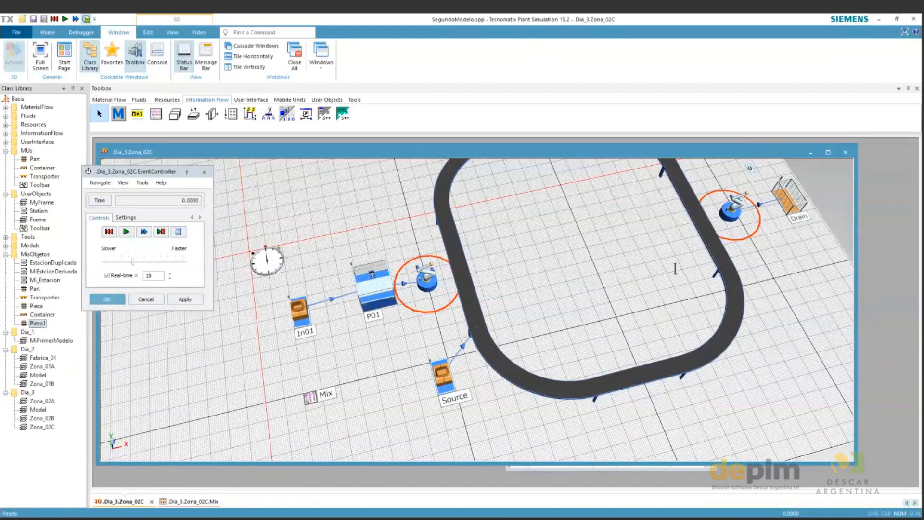
Give Pieza1 a light blue diffuse color in its 3D appearance properties
left_click(755, 228)
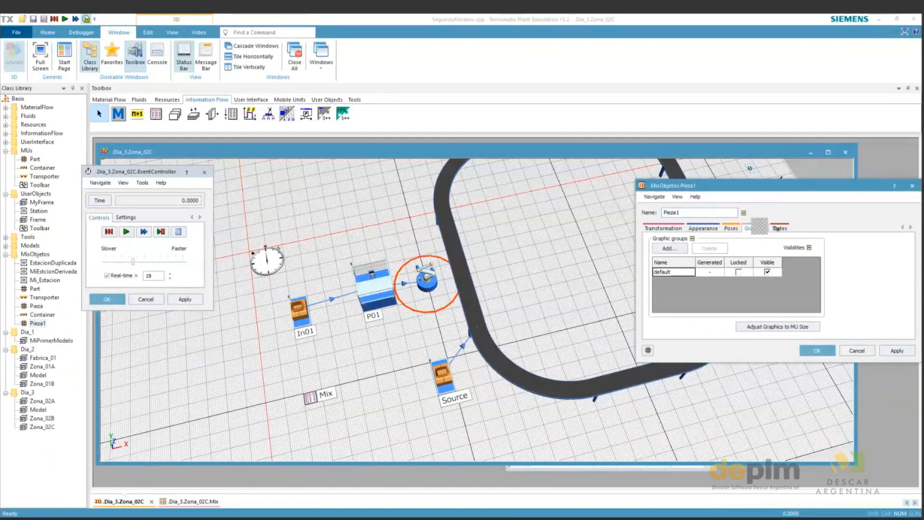
left_click(731, 228)
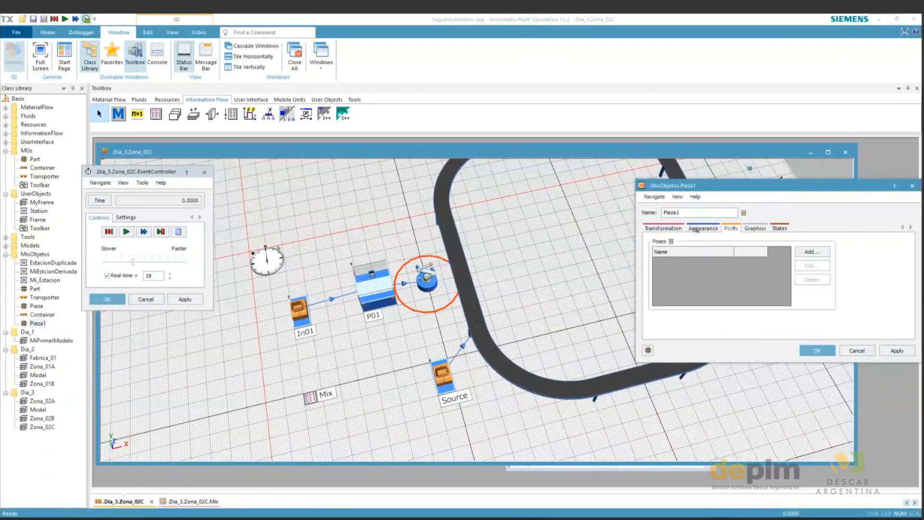
left_click(696, 229)
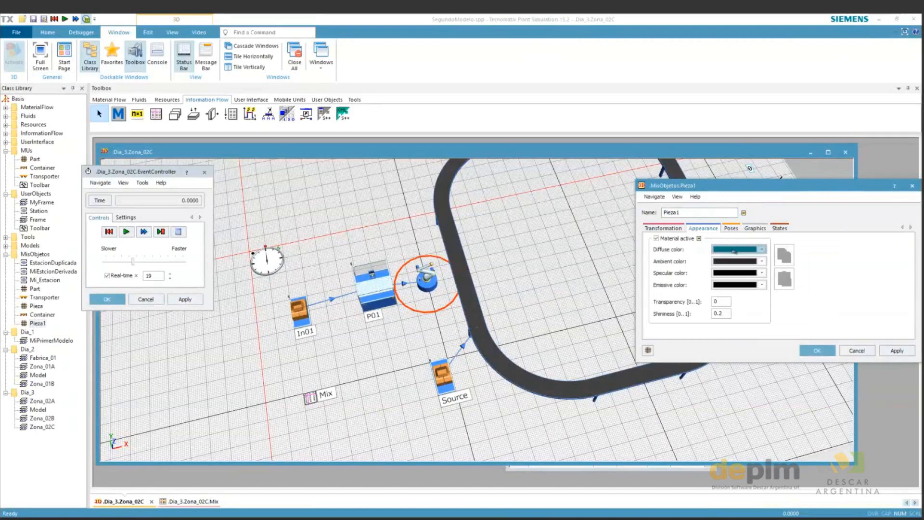
left_click(734, 250)
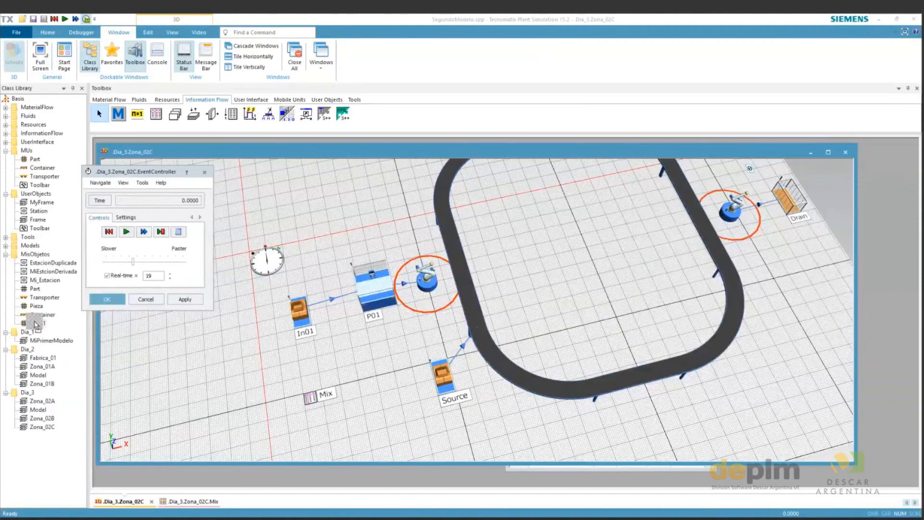
Add Pieza1 to the fourth row of the Mix table with a number of 1
left_click_drag(35, 325, 42, 329)
left_click_drag(42, 329, 41, 329)
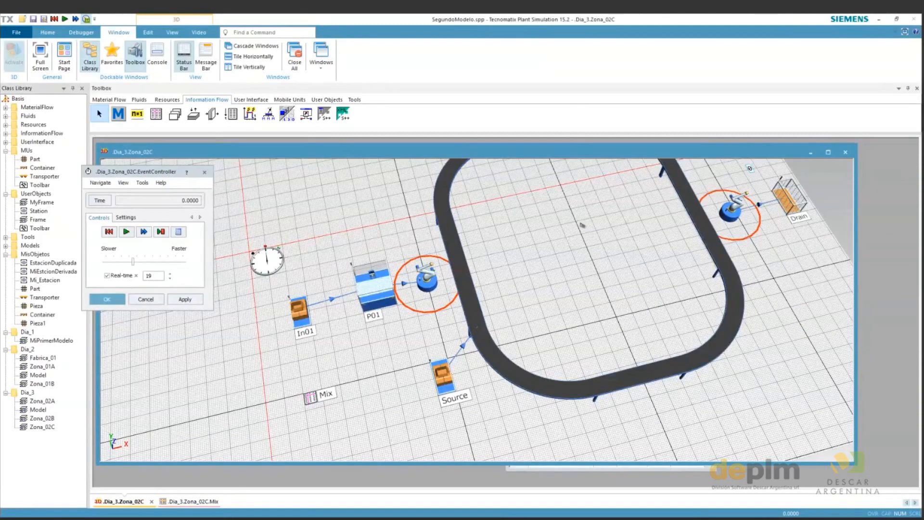
double_click(310, 396)
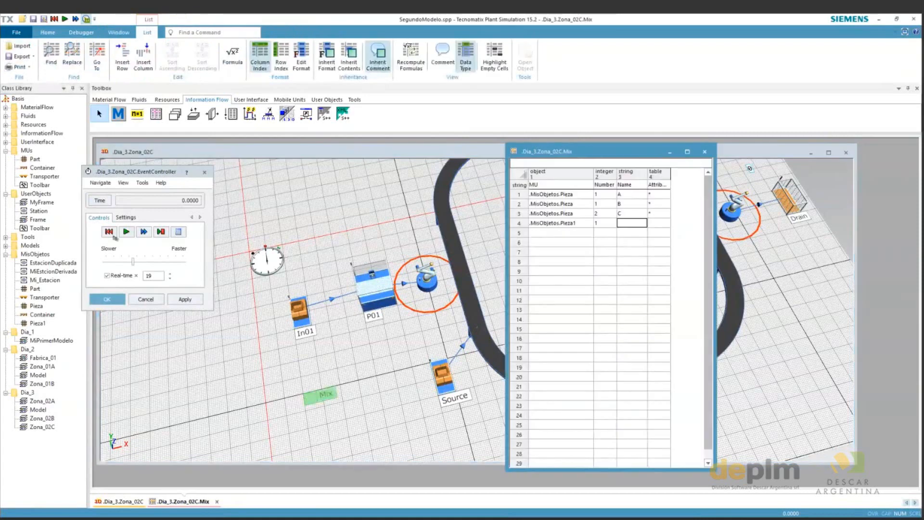
Run the simulation at a real-time factor of 45, inspect the mixed parts on the pallet along the conveyor, and reset it
left_click(126, 232)
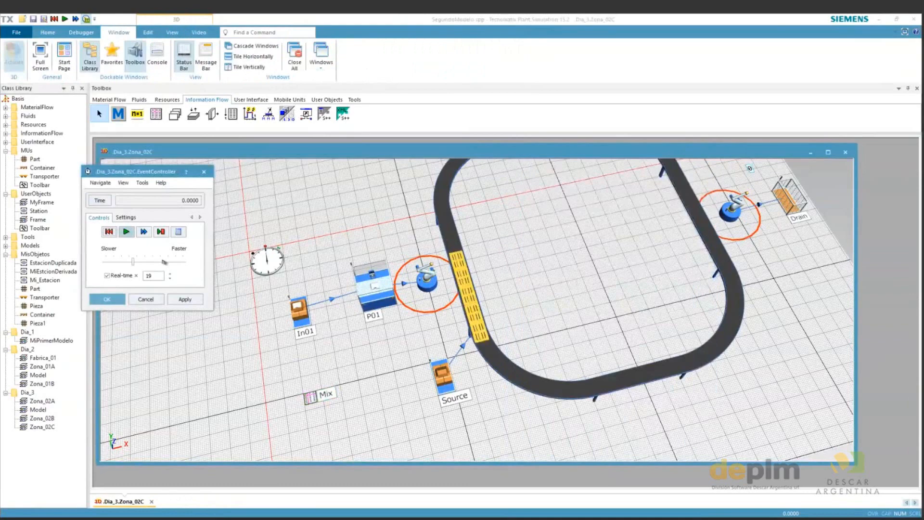
left_click(126, 232)
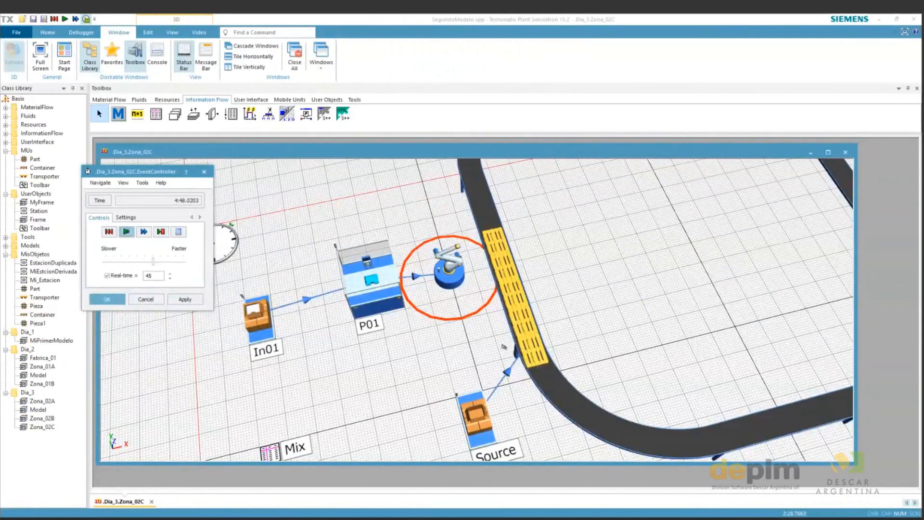
scroll(503, 346, "up", 5)
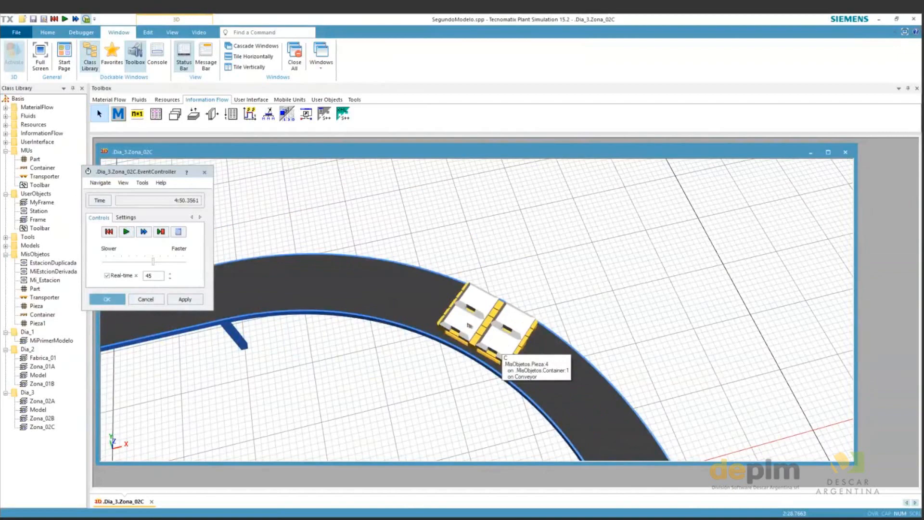
scroll(469, 326, "down", 5)
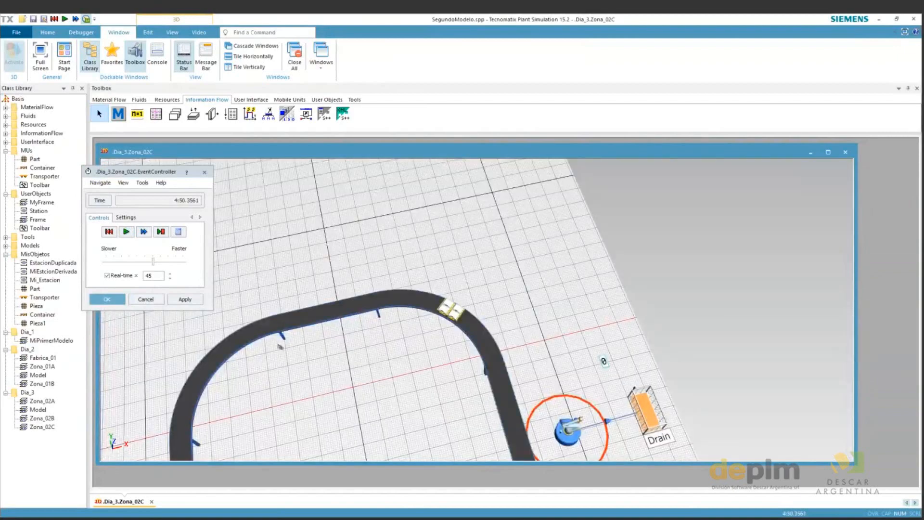
left_click_drag(280, 346, 522, 299)
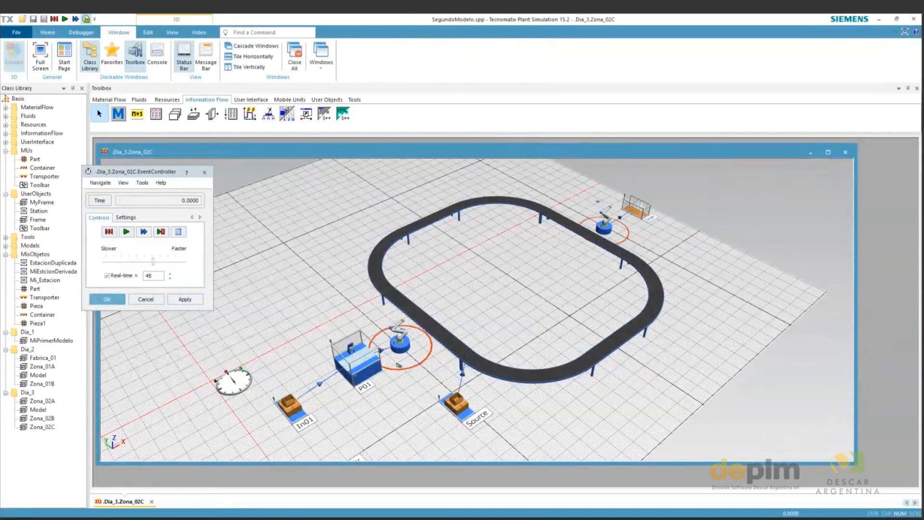
Import the Box800x600x320.s3d graphic into the MisObjetos Container class and adopt its graphic dimensions as physical dimensions
scroll(398, 365, "up", 2)
left_click(35, 307)
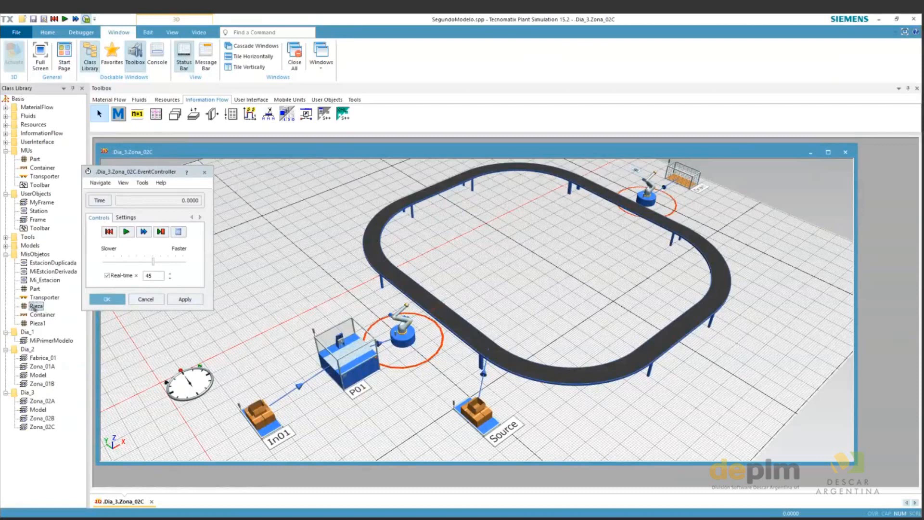
left_click_drag(33, 309, 62, 334)
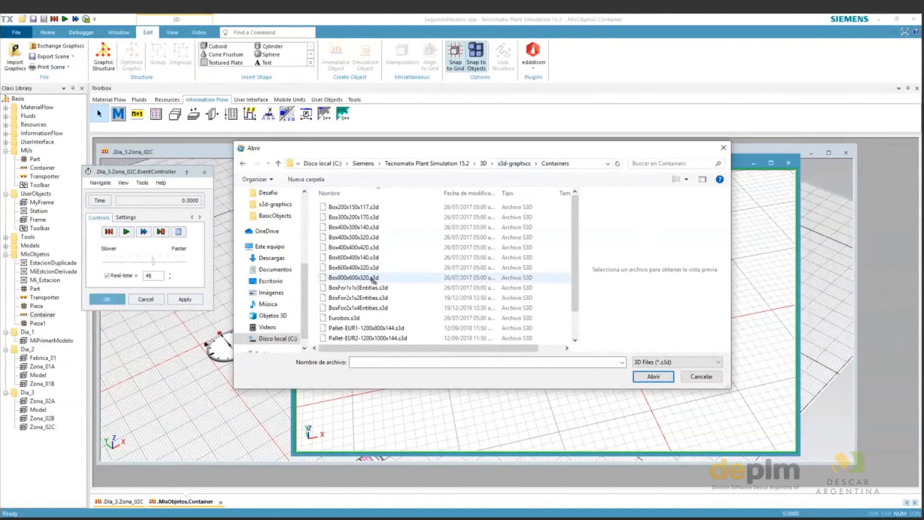
left_click(373, 278)
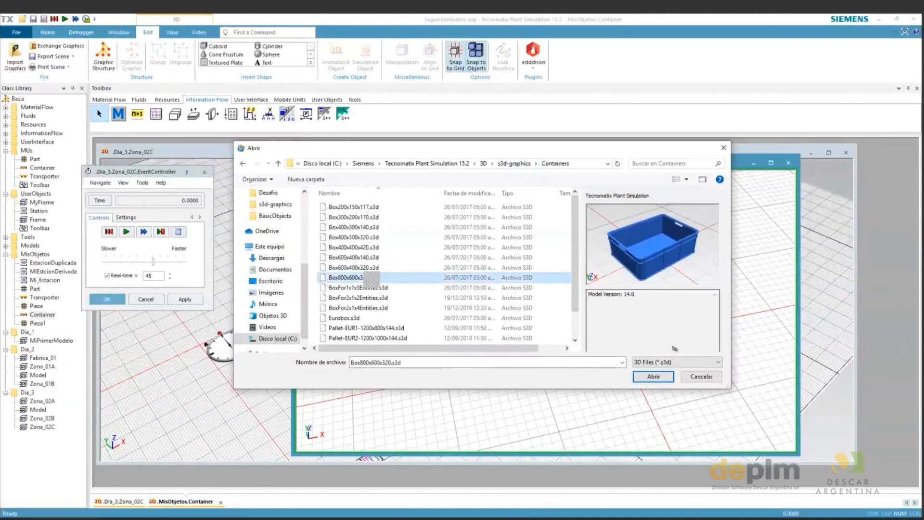
left_click(655, 376)
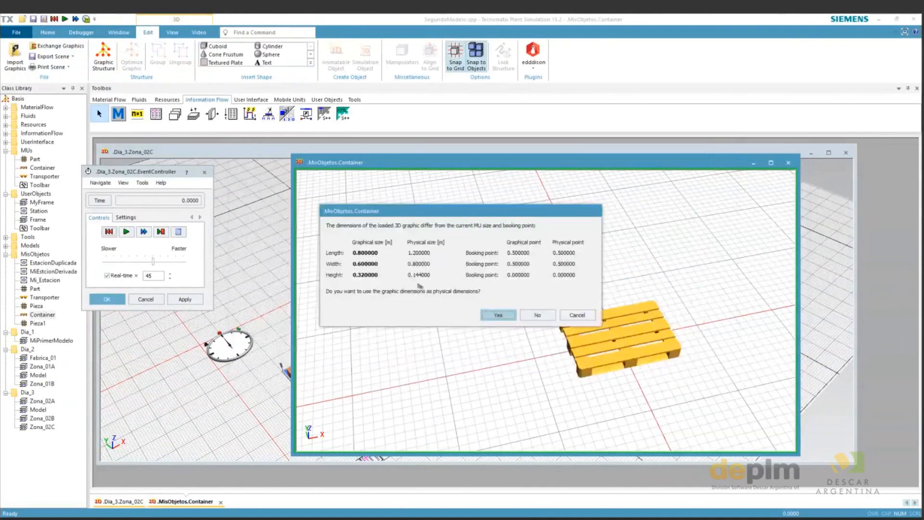
left_click(497, 315)
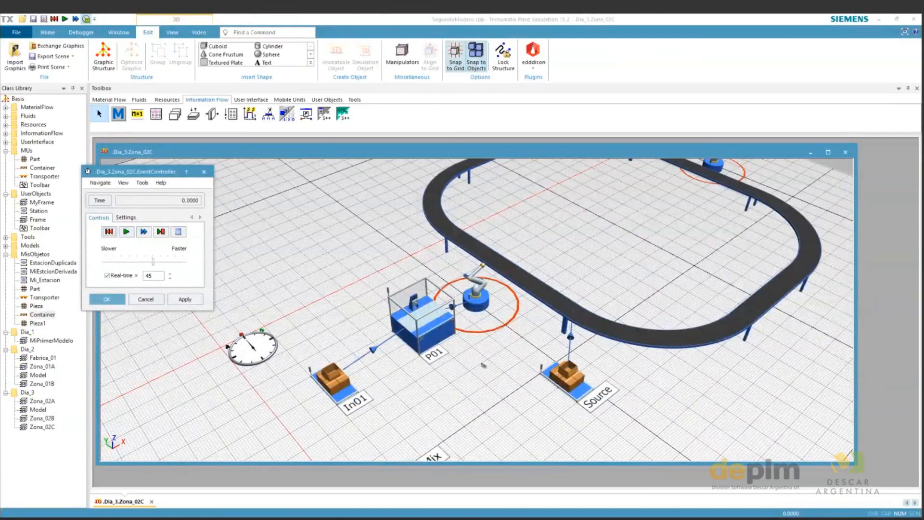
Place a second station beside P01 named TakeOut and connect P01 to it
scroll(482, 366, "down", 3)
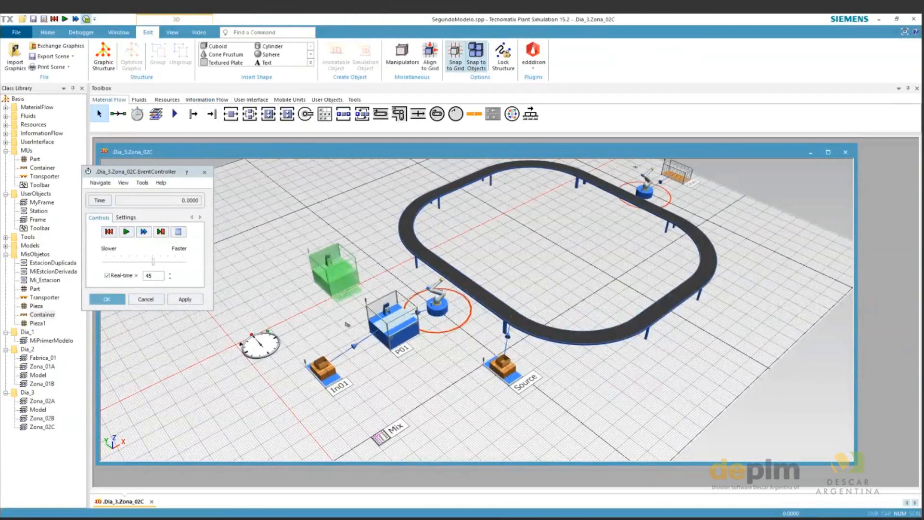
key("F2")
type("Ta")
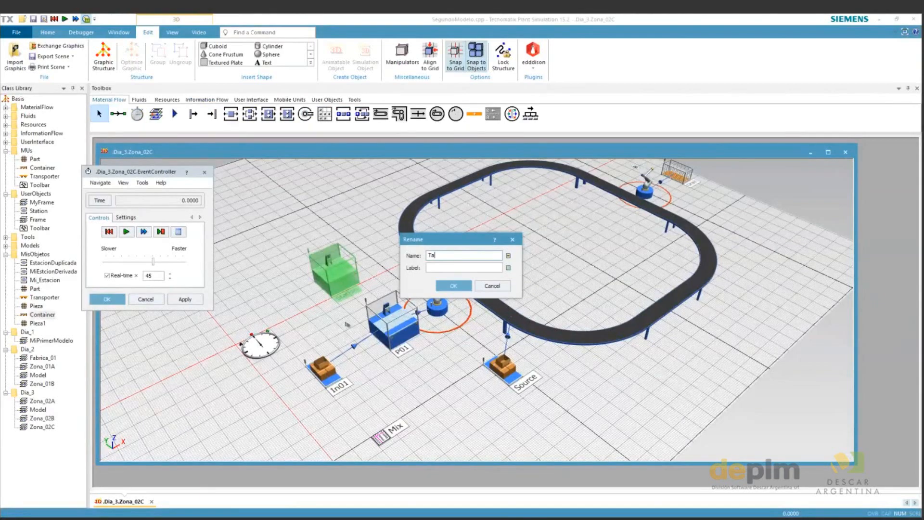
type("keOut")
key("Return")
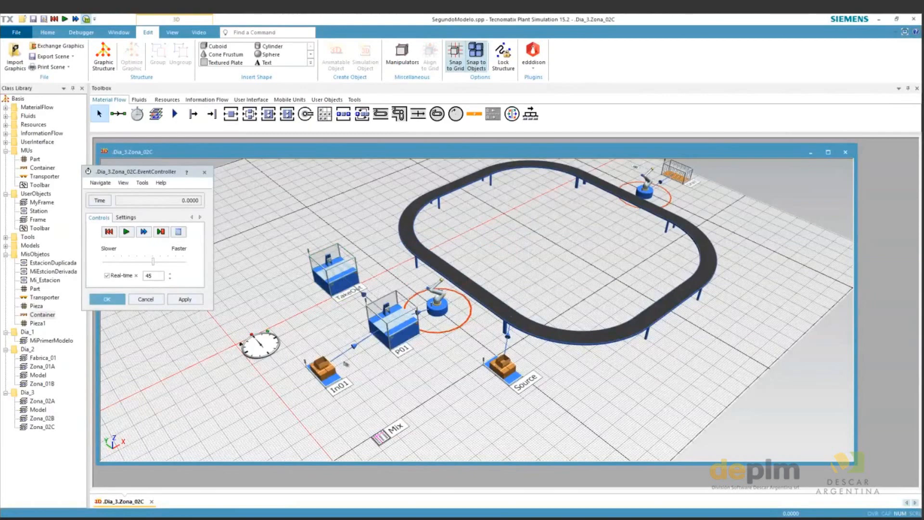
scroll(344, 364, "down", 3)
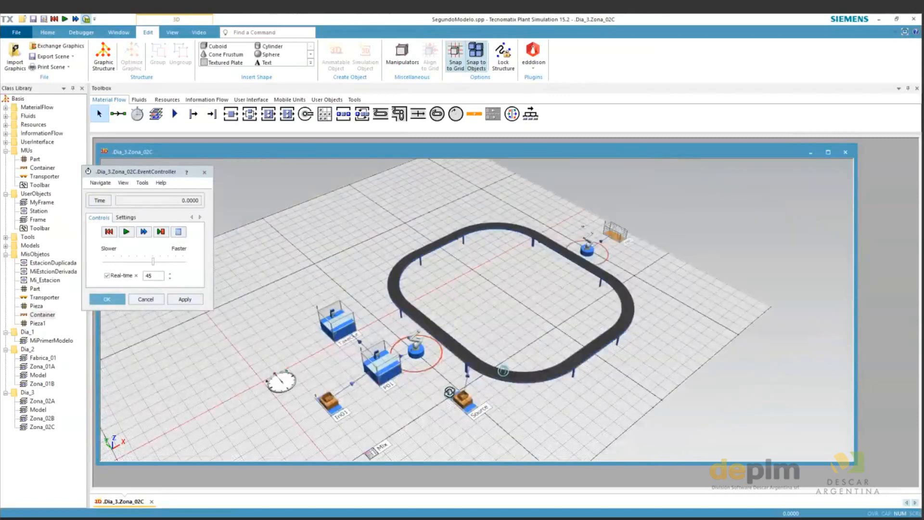
left_click_drag(450, 392, 484, 394)
left_click_drag(484, 394, 531, 364)
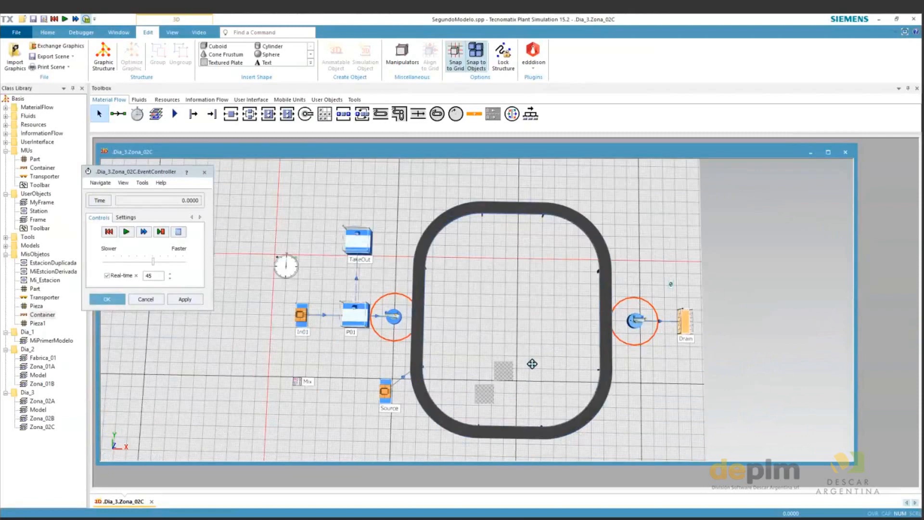
Insert a WorkerPool, a Broker and a station named Calidad in the free area near TakeOut
left_click_drag(532, 363, 614, 406)
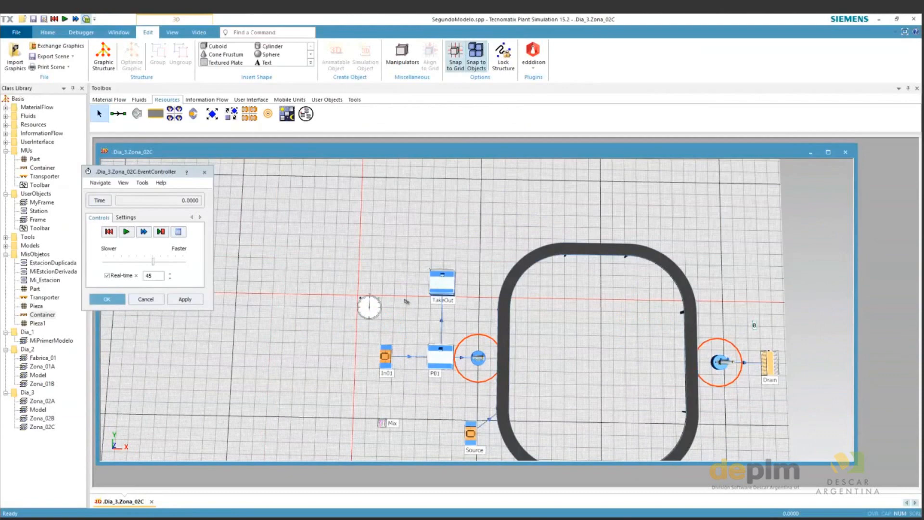
mouse_move(404, 299)
left_mouse_down()
mouse_move(371, 296)
mouse_move(389, 303)
left_mouse_up()
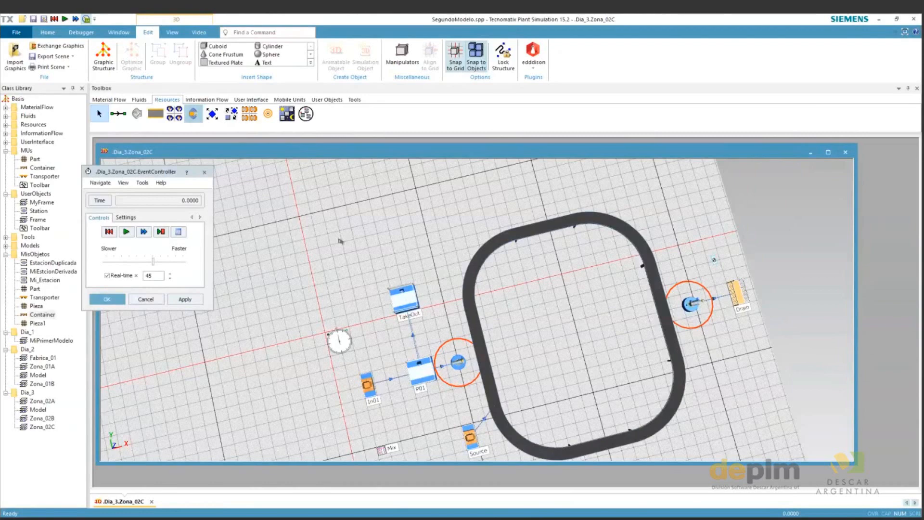
left_click_drag(340, 241, 420, 221)
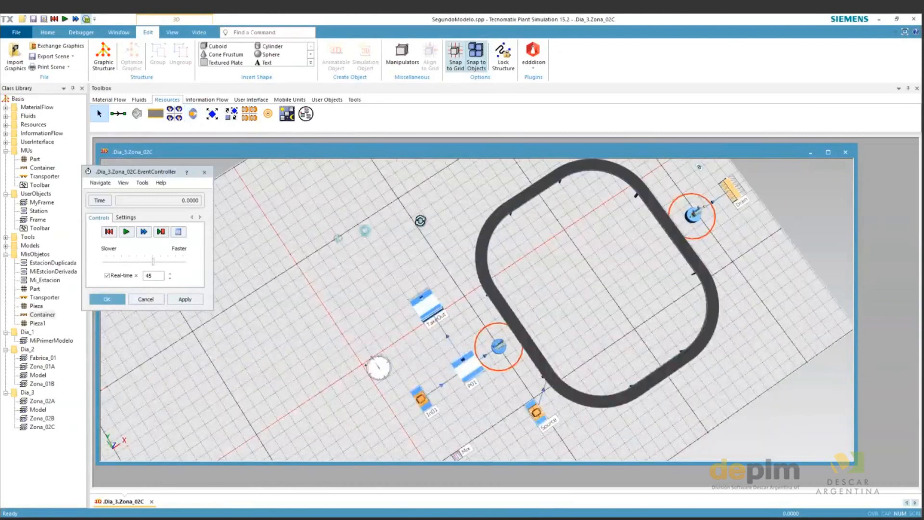
left_click_drag(420, 220, 429, 313)
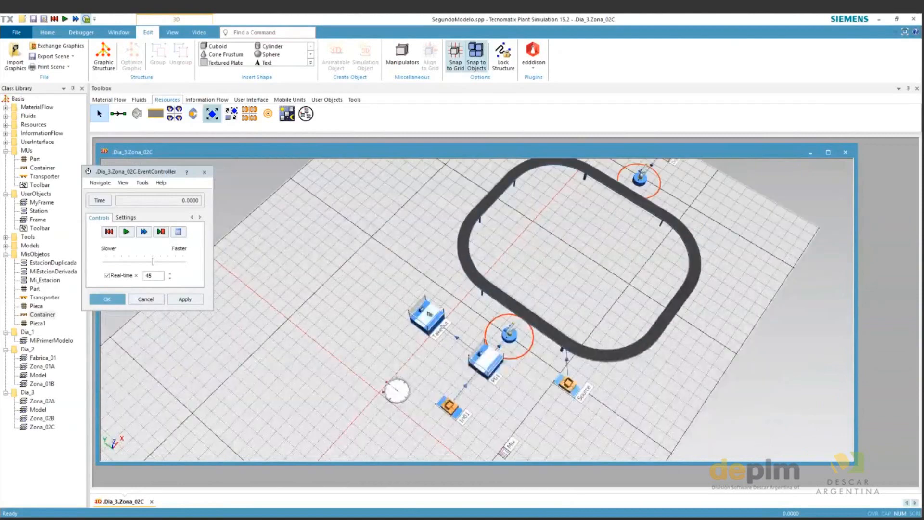
left_click_drag(429, 314, 693, 246)
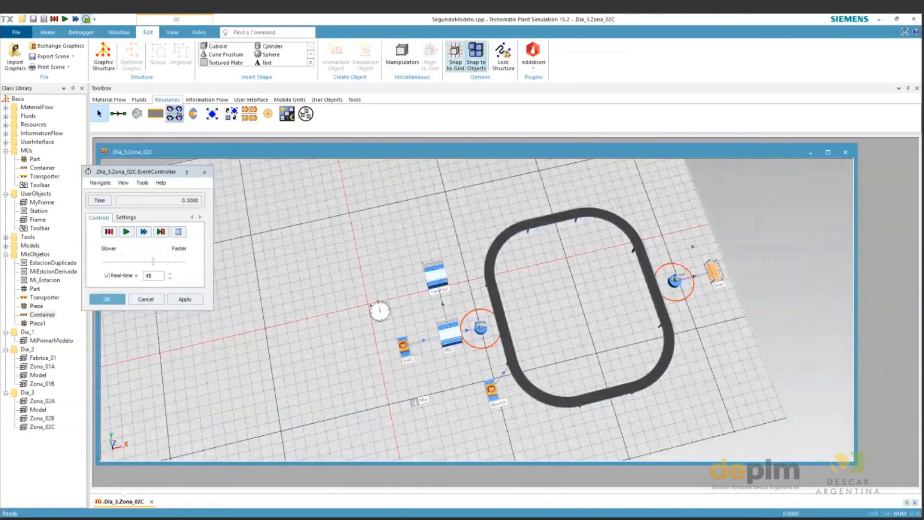
left_click(340, 251)
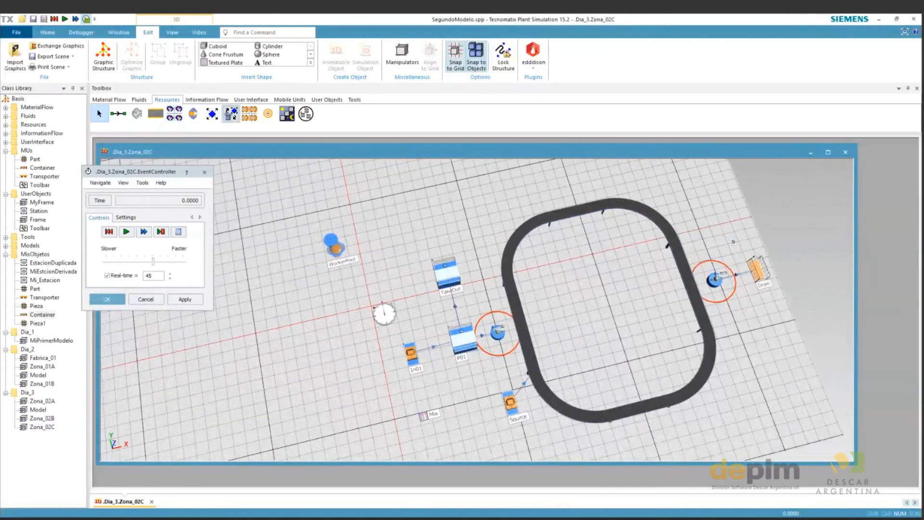
left_click(404, 331)
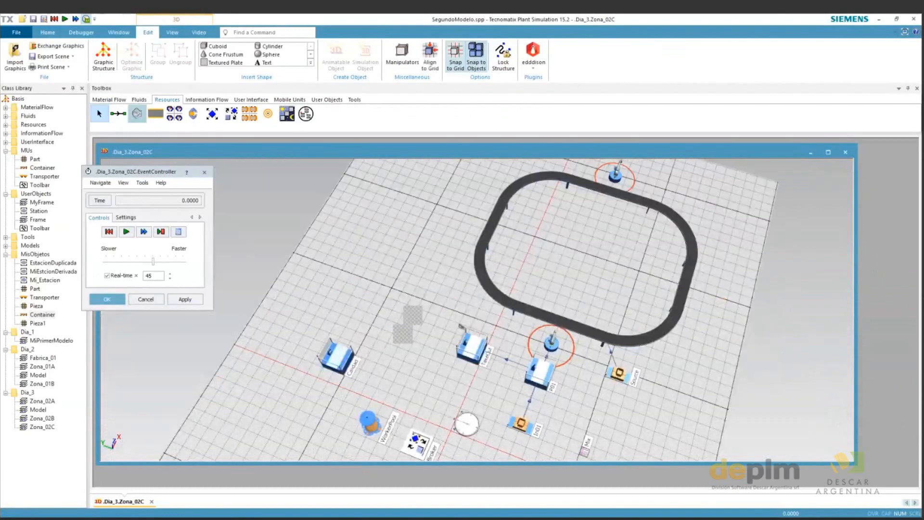
Attach a Workplace to the TakeOut station and another to Calidad, checking the station assigned to TakeOut's Workplace
scroll(459, 327, "up", 5)
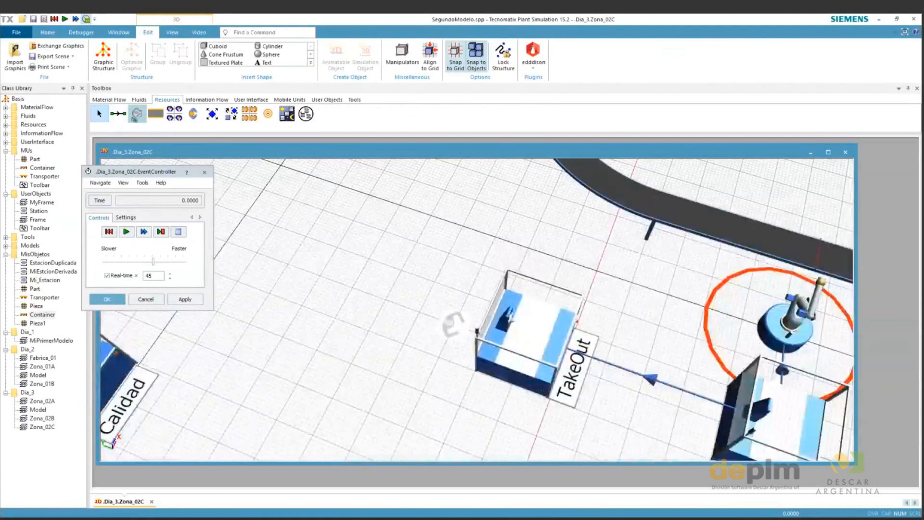
left_click(354, 223)
scroll(380, 248, "down", 2)
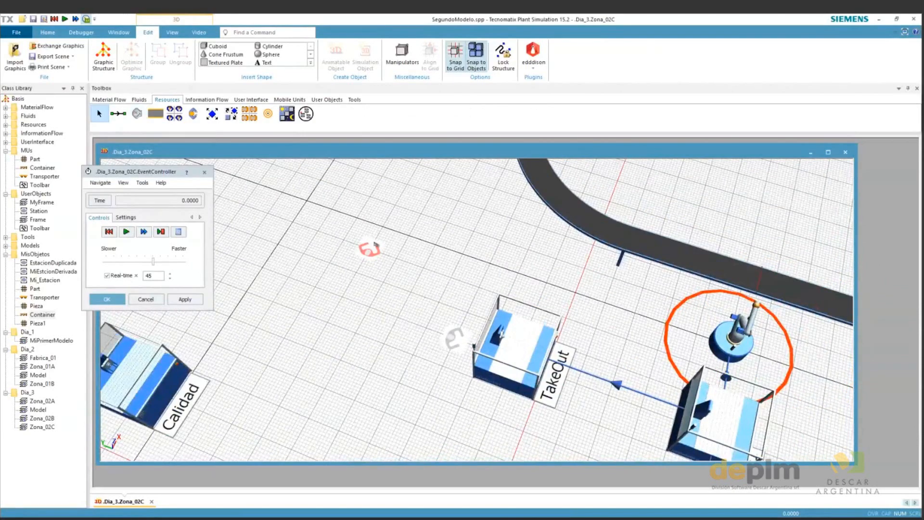
left_click(137, 113)
left_click(469, 345)
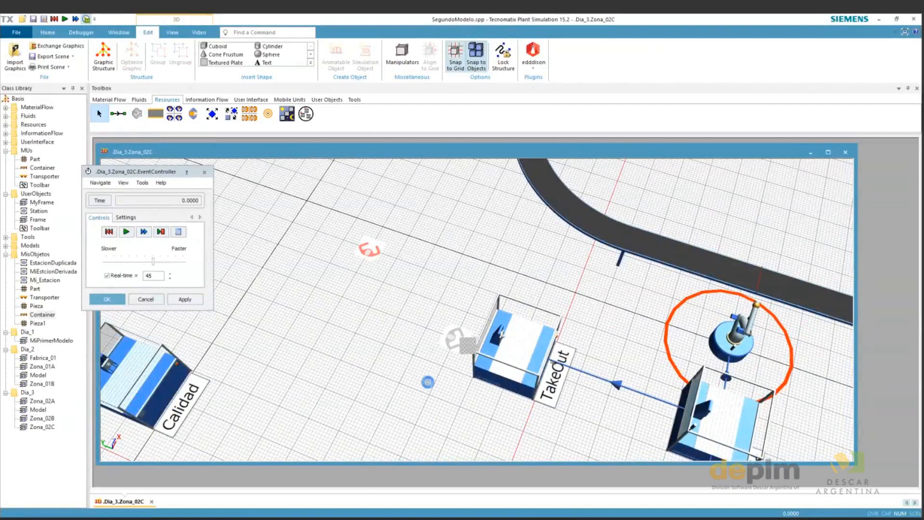
double_click(468, 345)
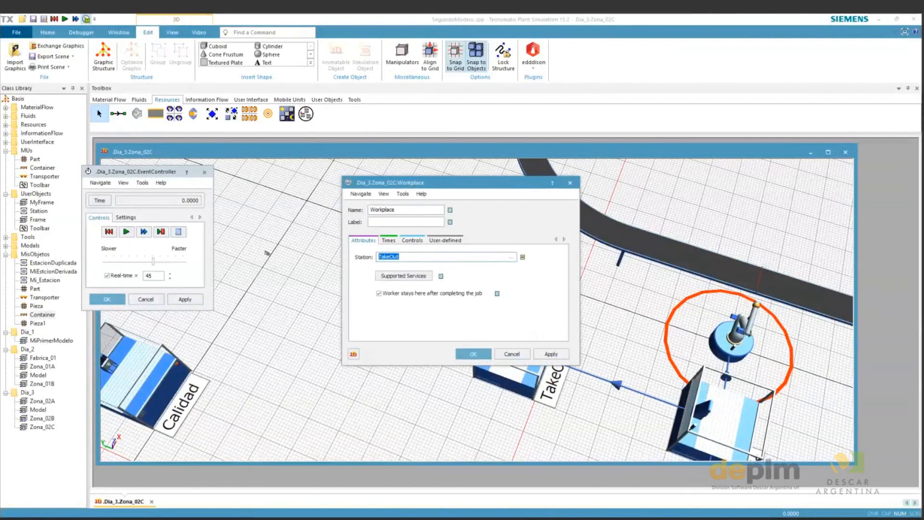
left_click_drag(395, 182, 260, 157)
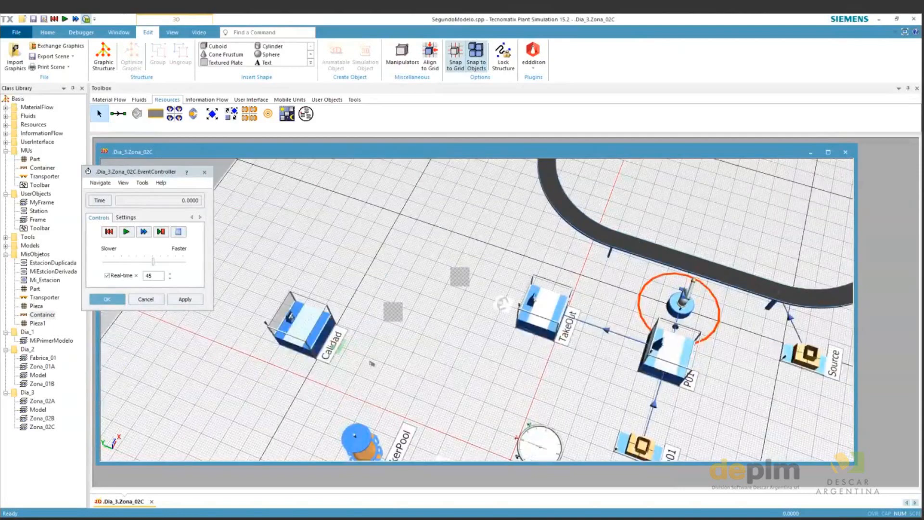
Try moving Calidad's Workplace away from the station, and reset the simulation
scroll(371, 363, "up", 5)
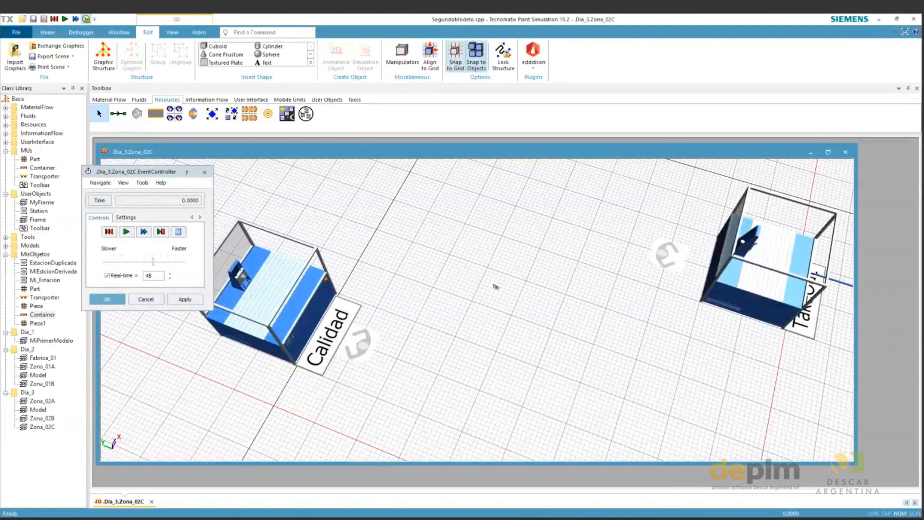
scroll(495, 286, "down", 5)
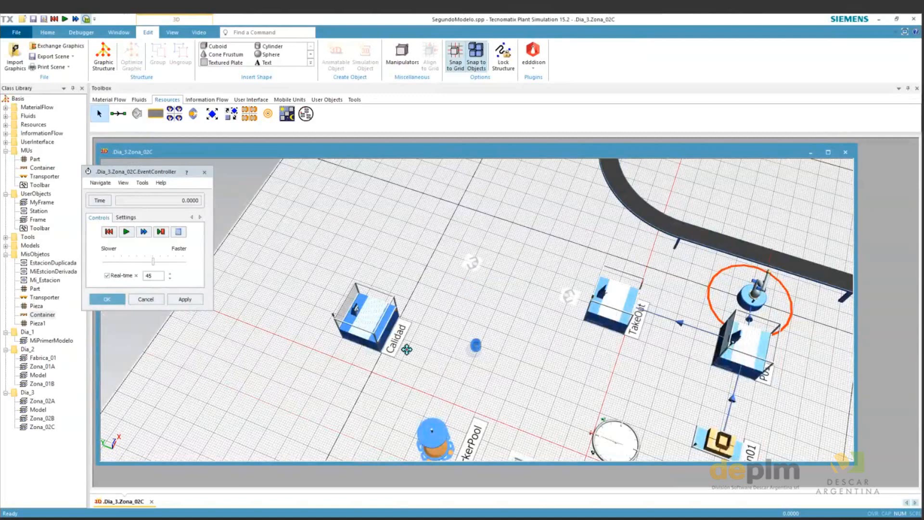
left_click_drag(406, 350, 408, 349)
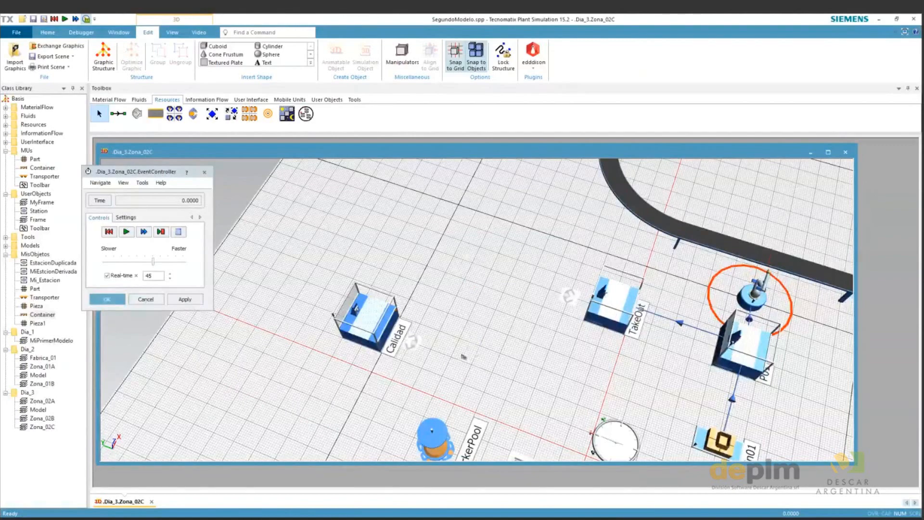
left_click_drag(412, 342, 492, 351)
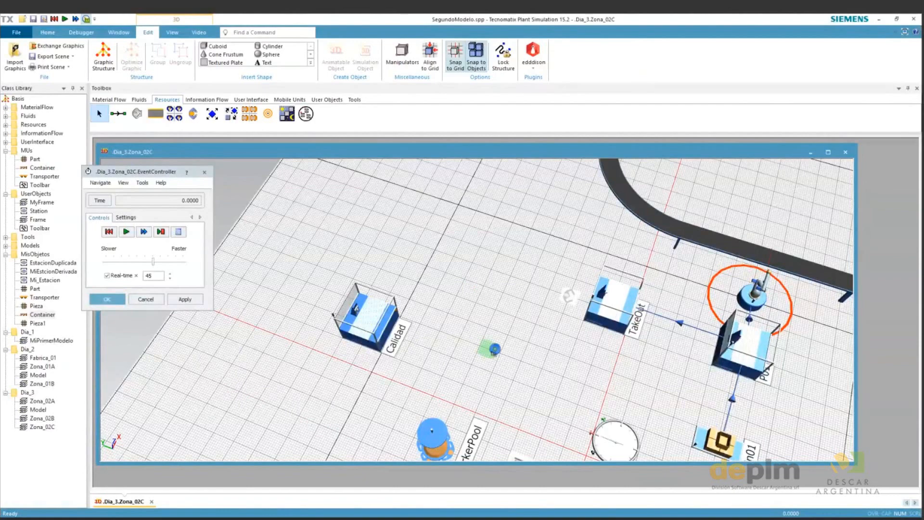
left_click(113, 232)
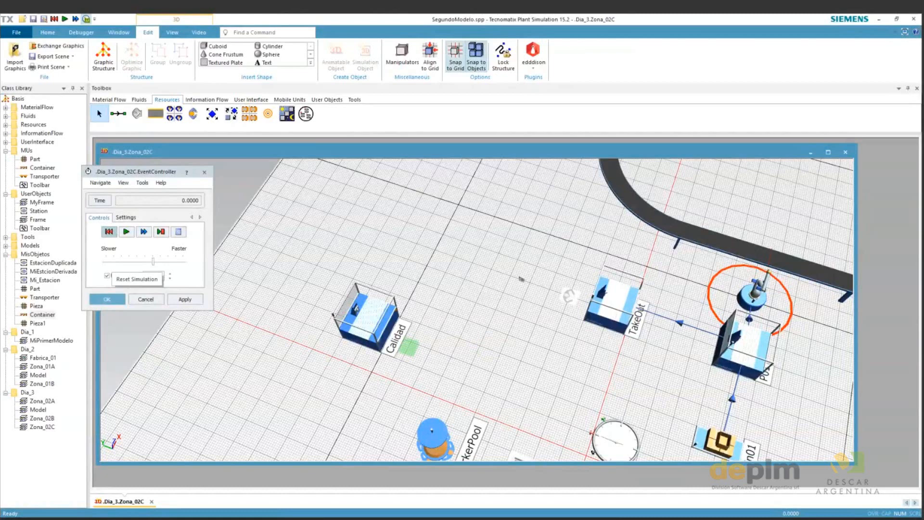
Place a Store and a Drain beside the Calidad station
left_click_drag(522, 279, 526, 334)
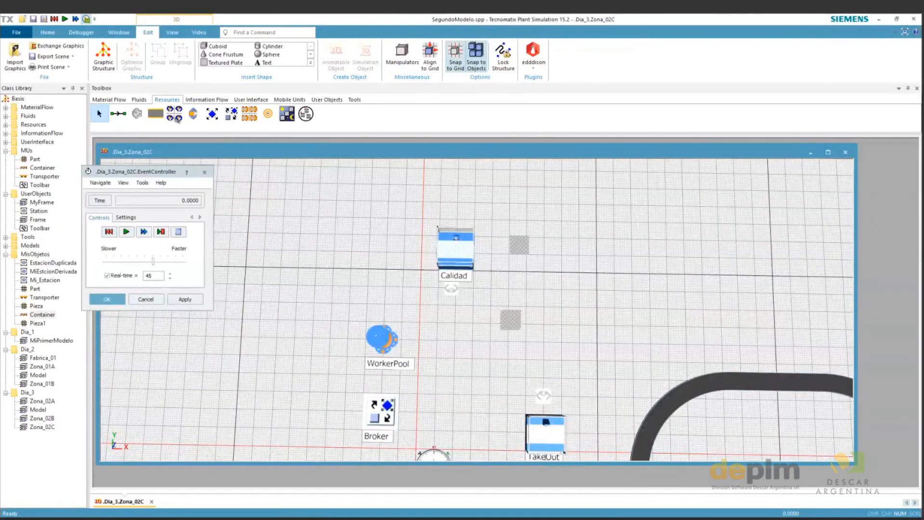
left_click(109, 100)
left_click(324, 114)
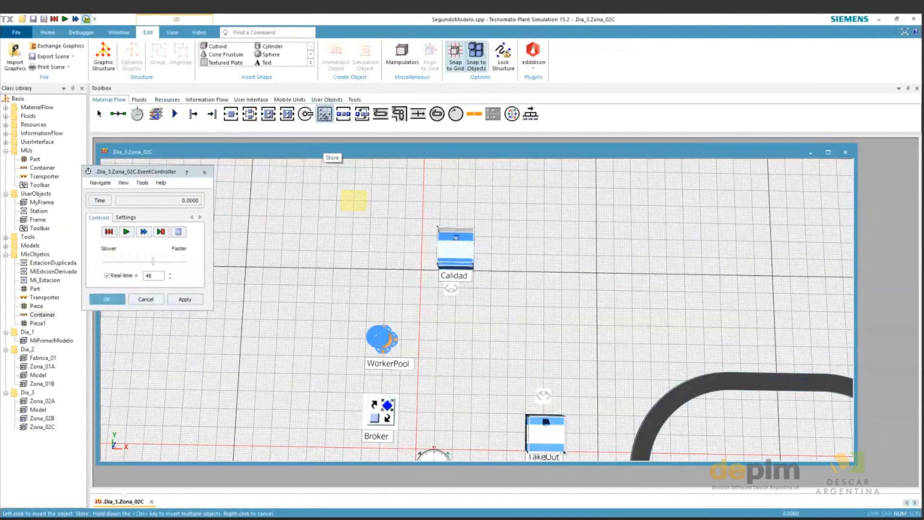
left_click(562, 237)
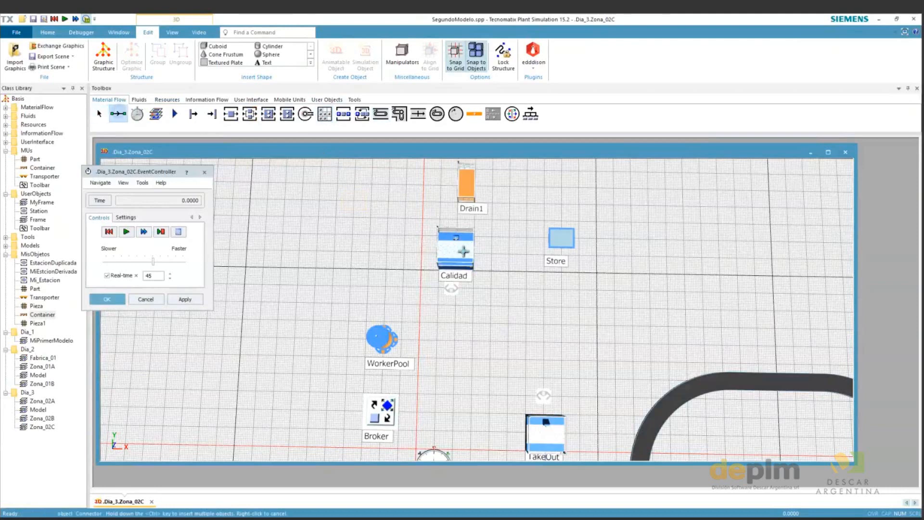
Connect Calidad to the Drain and the Store, and move the Store slightly farther from Calidad
left_click(559, 240)
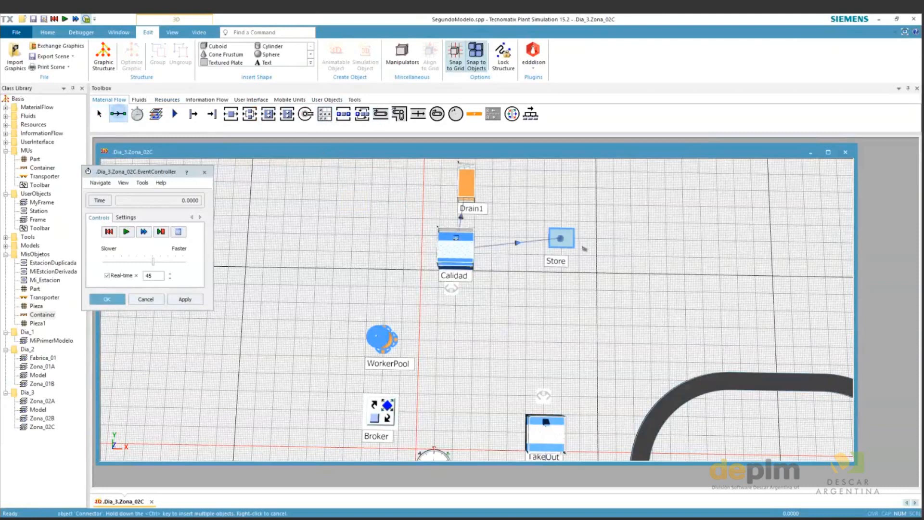
left_click(562, 244)
left_click_drag(561, 245, 596, 246)
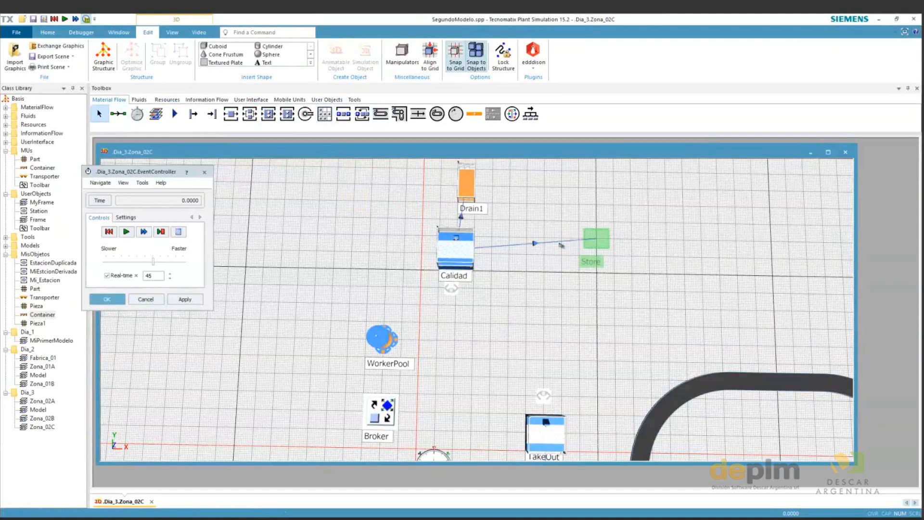
Set the Store's X, Y and Z dimensions to 20 and apply its appearance as Rack with round posts (dynamic)
left_click_drag(561, 245, 522, 302)
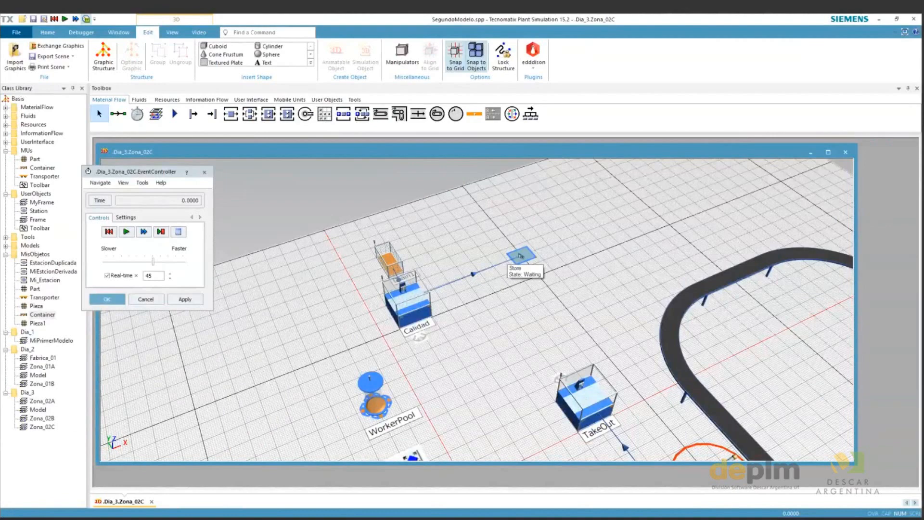
left_click(527, 255)
double_click(527, 255)
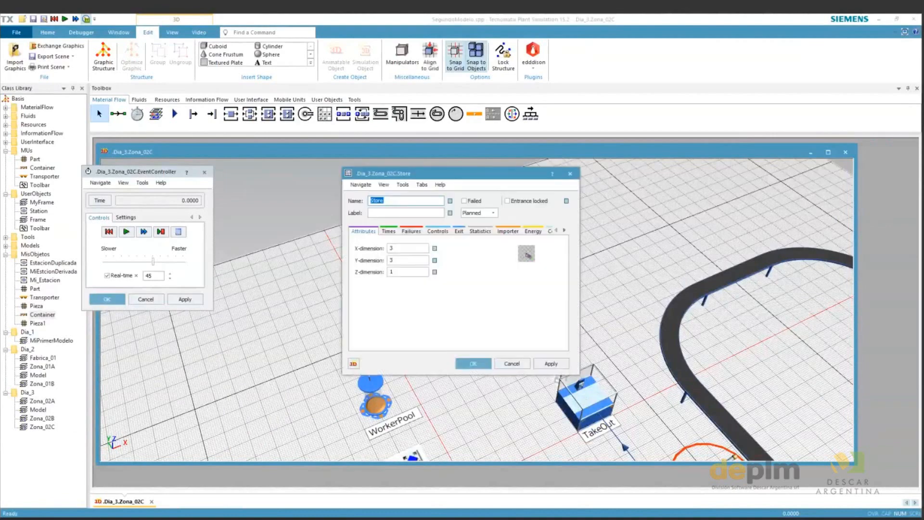
left_click(471, 321)
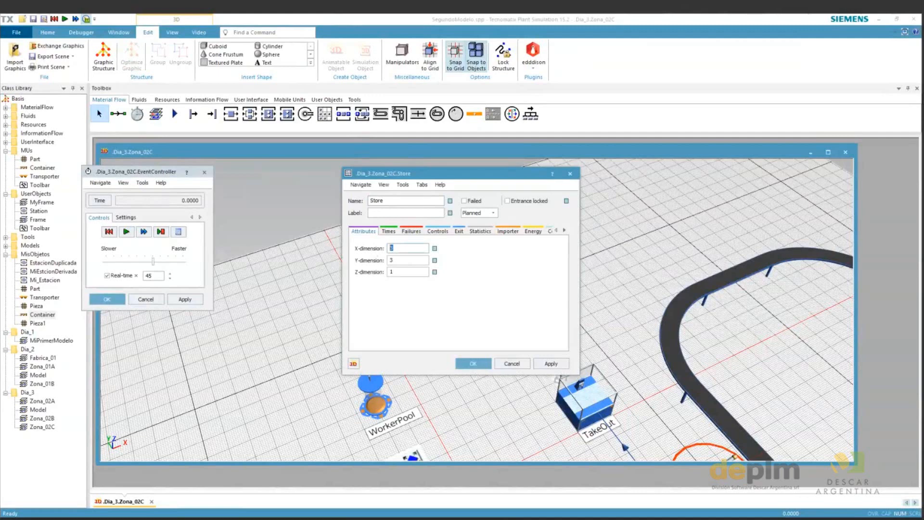
type("20")
key("Tab")
type("20")
key("Tab")
type("20")
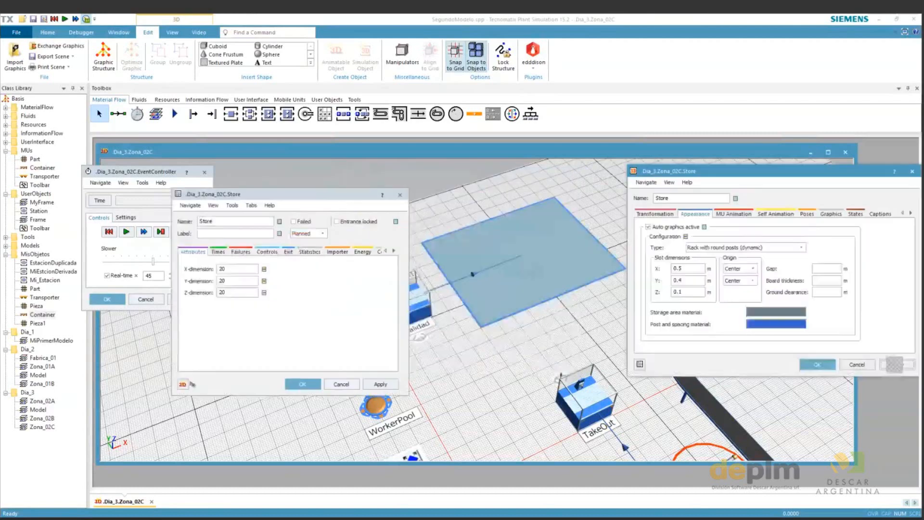
left_click(896, 364)
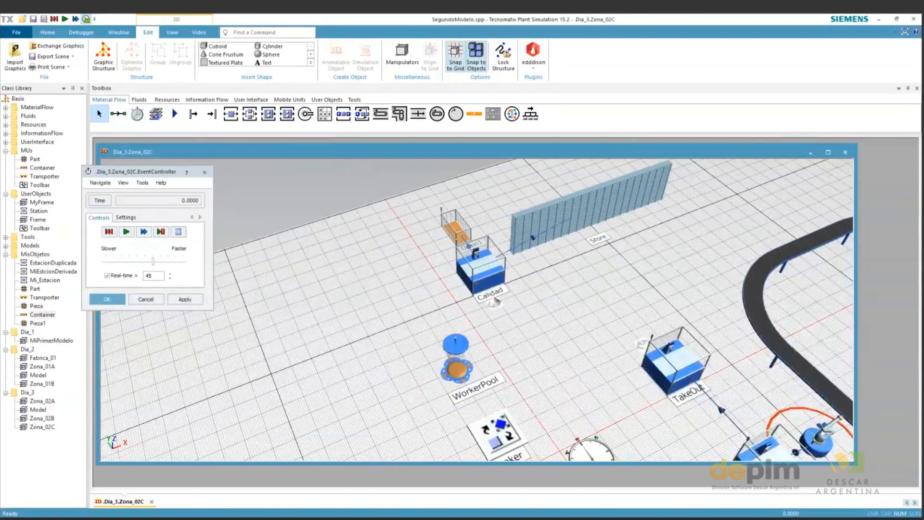
Activate the transport importer of TakeOut and set Calidad as its MU target
left_click_drag(572, 270, 534, 328)
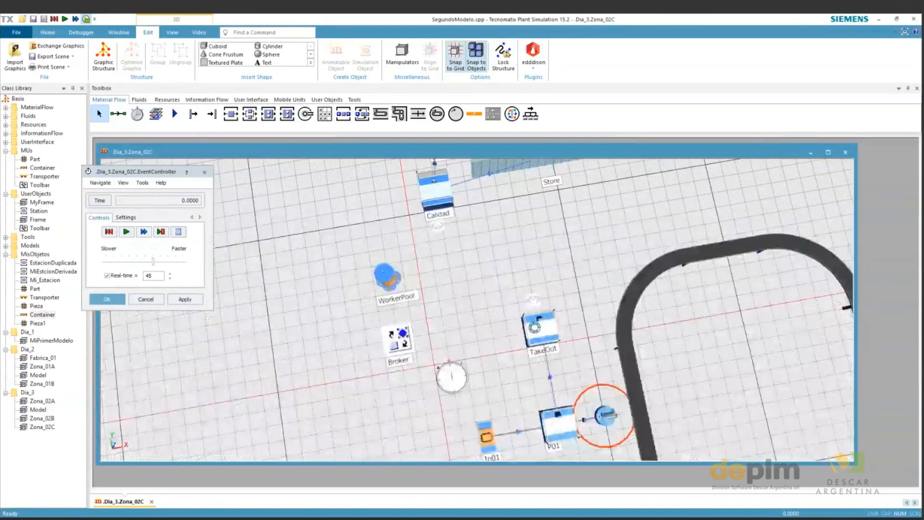
left_click(533, 299)
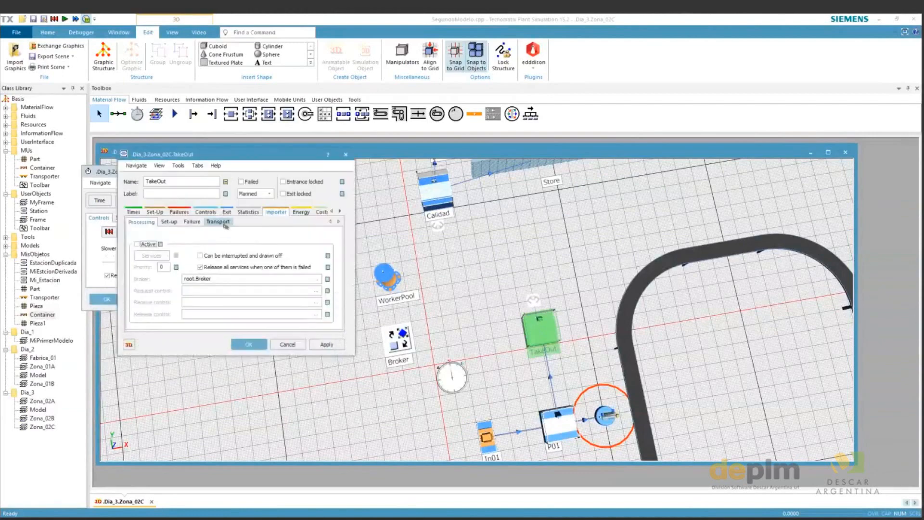
left_click(224, 224)
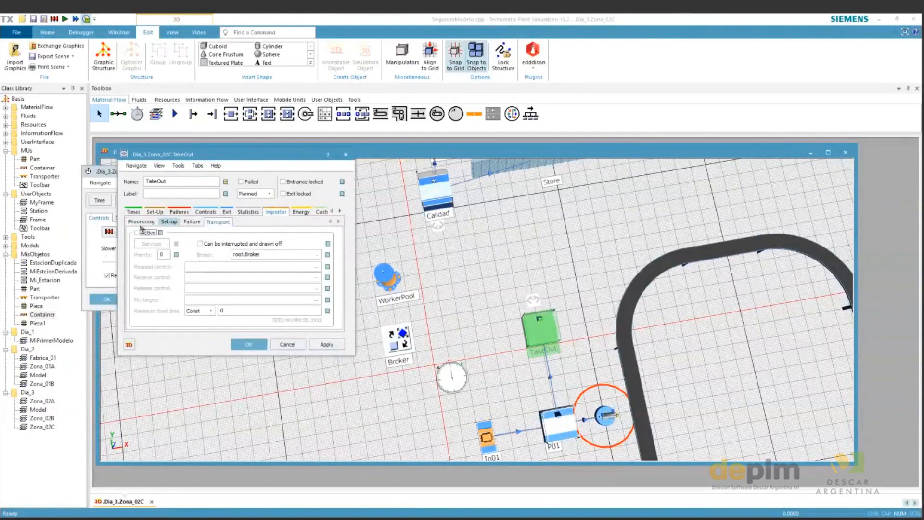
left_click(137, 232)
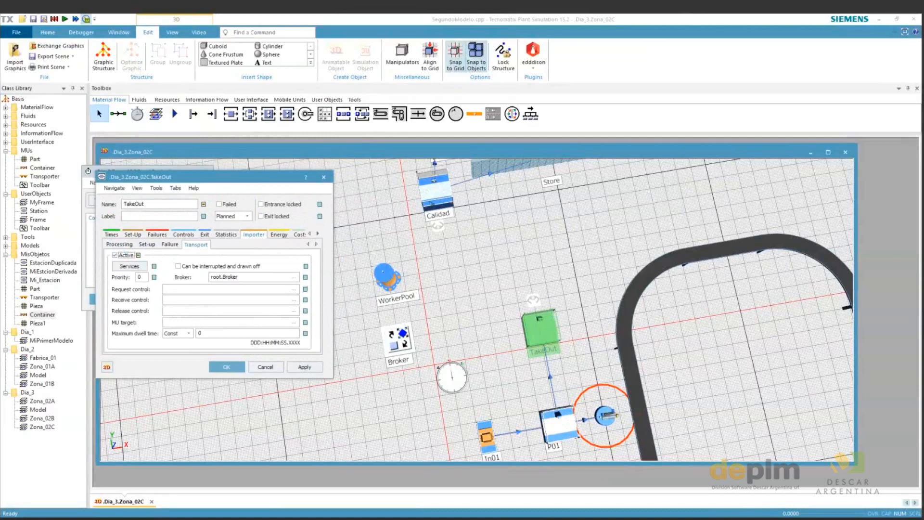
left_click(439, 190)
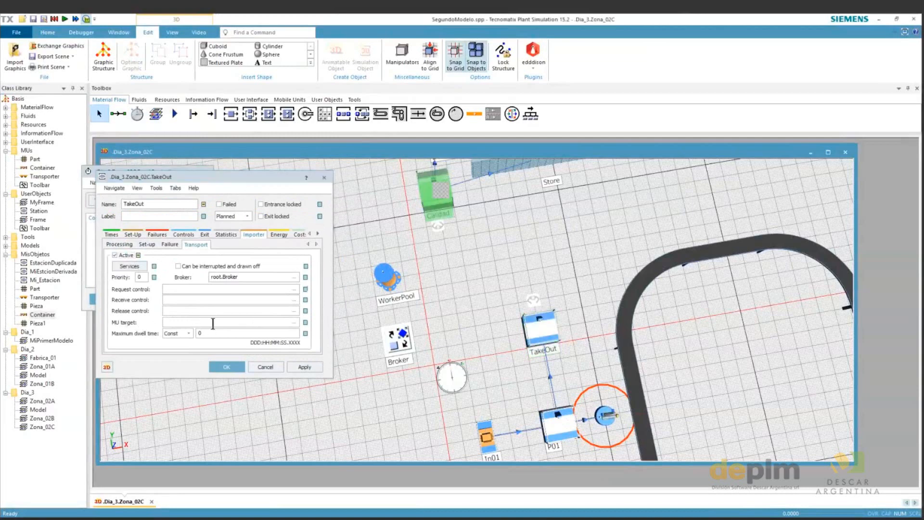
left_click(307, 366)
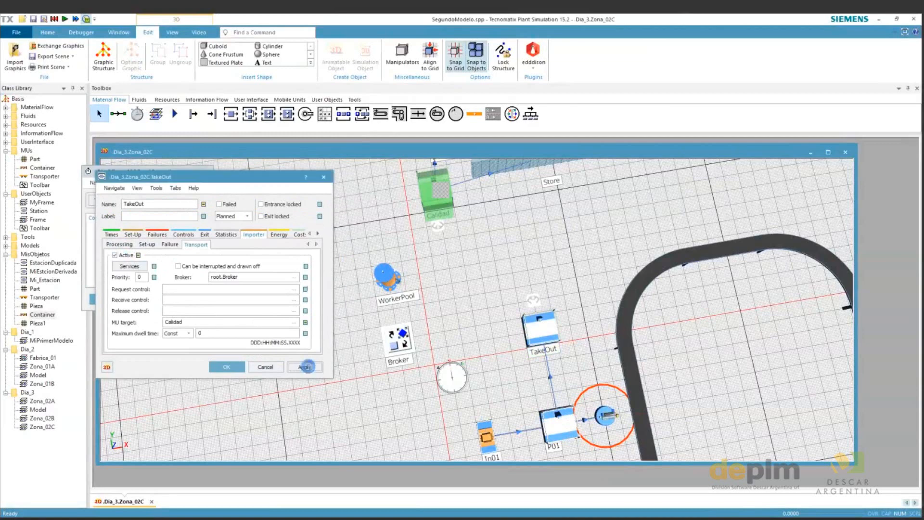
Review the WorkerPool's travel mode and its worker creation table
double_click(395, 278)
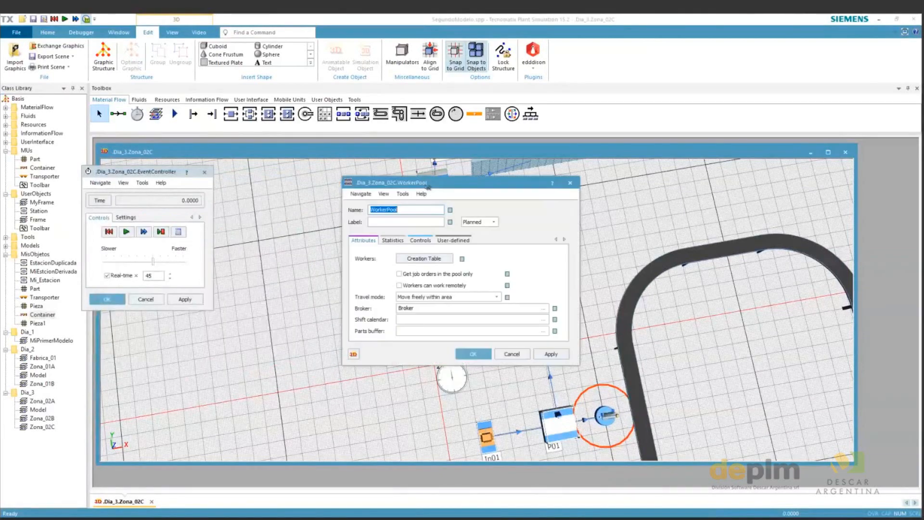
left_click(445, 297)
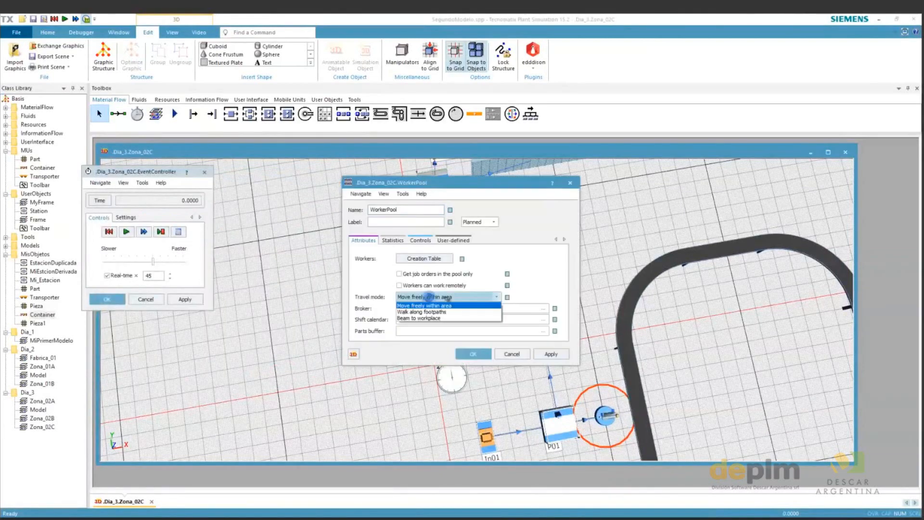
left_click(456, 299)
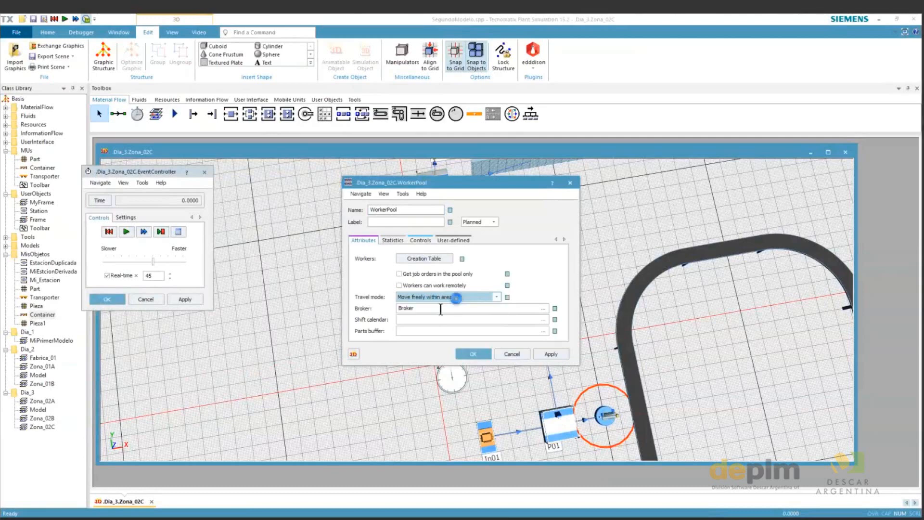
key("Tab")
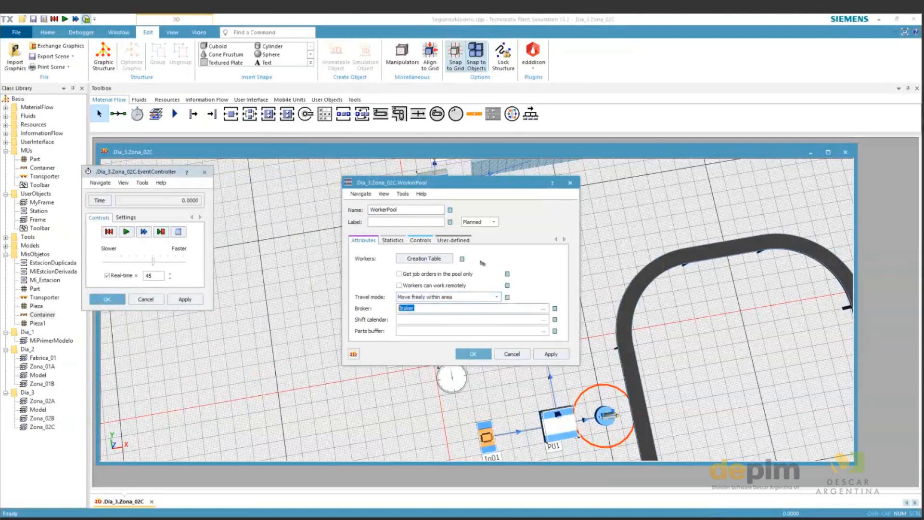
left_click(423, 259)
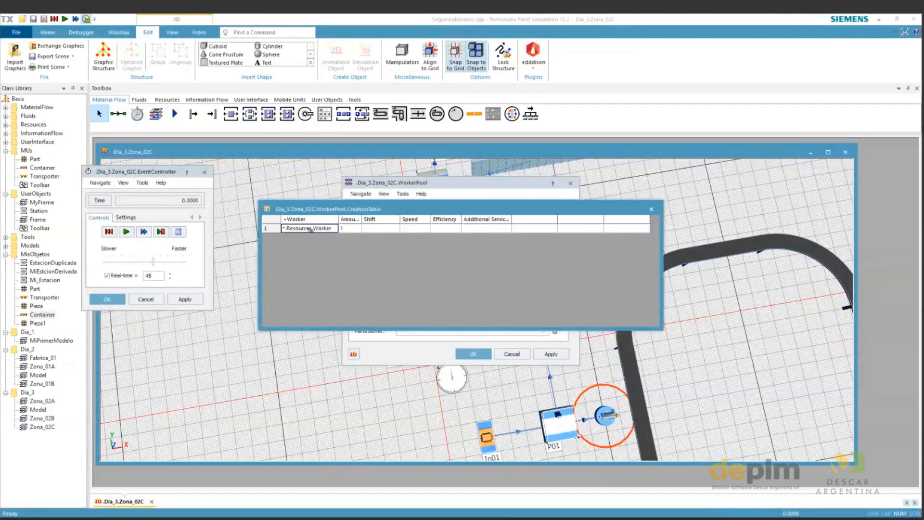
left_click_drag(339, 220, 402, 220)
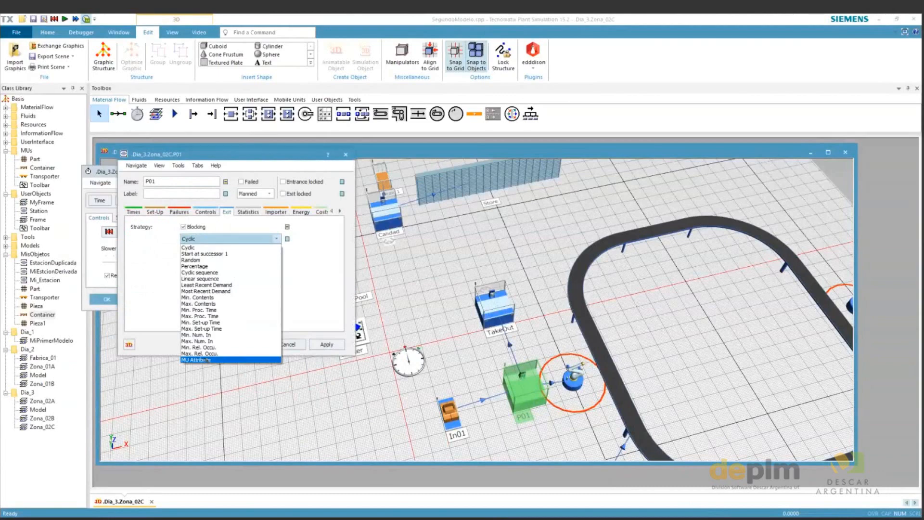
Set P01's exit strategy to MU Attribute with attribute type String
left_click(207, 360)
left_click(216, 240)
left_click(201, 359)
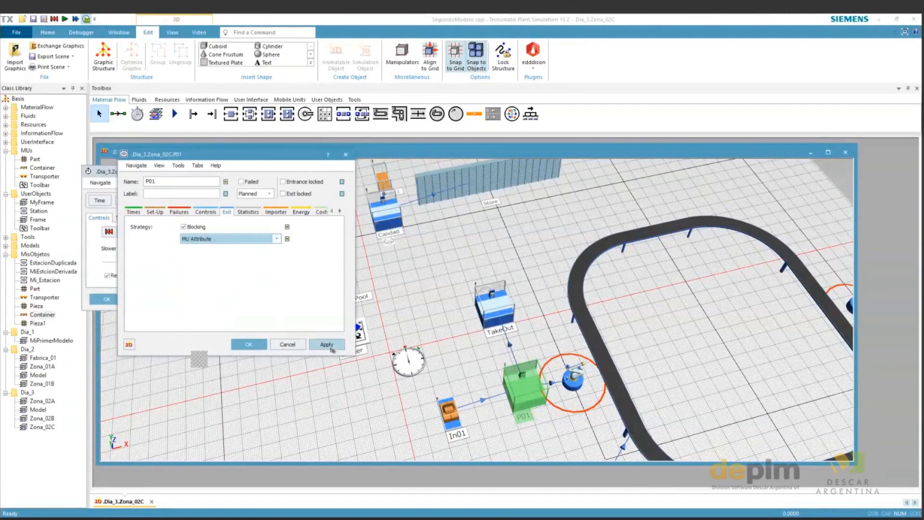
left_click(327, 345)
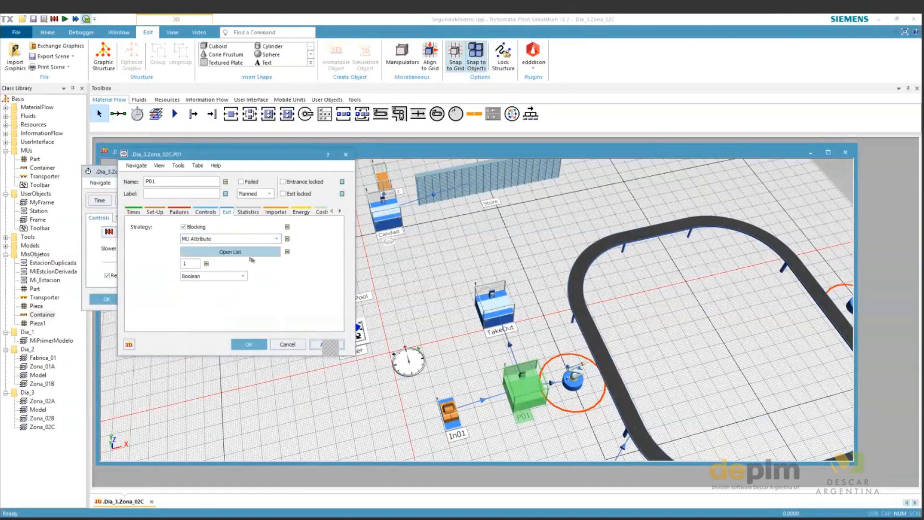
left_click(203, 277)
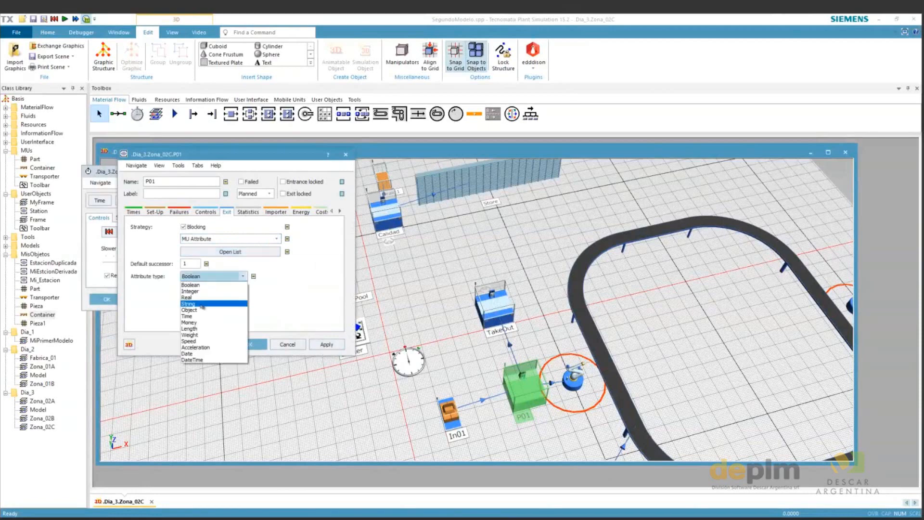
left_click(202, 305)
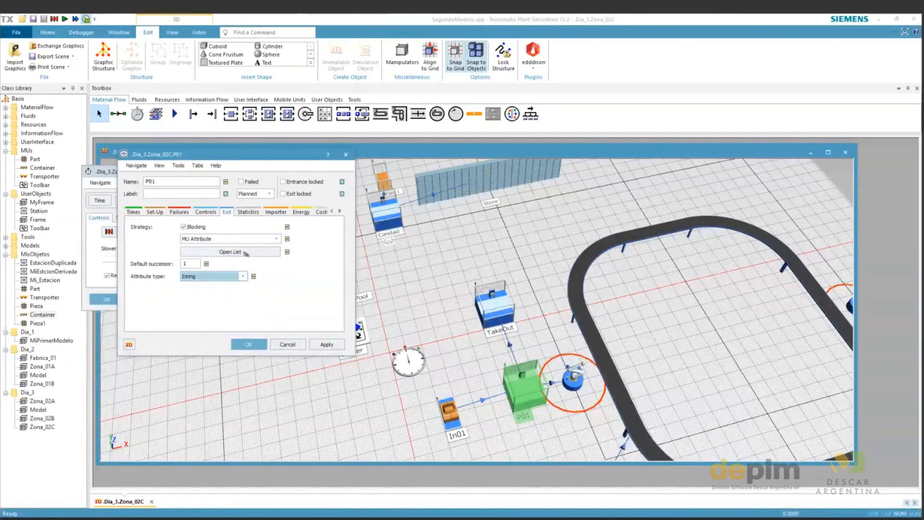
Add a rule to P01's exit list sending parts whose Name is C to successor 2
left_click(245, 252)
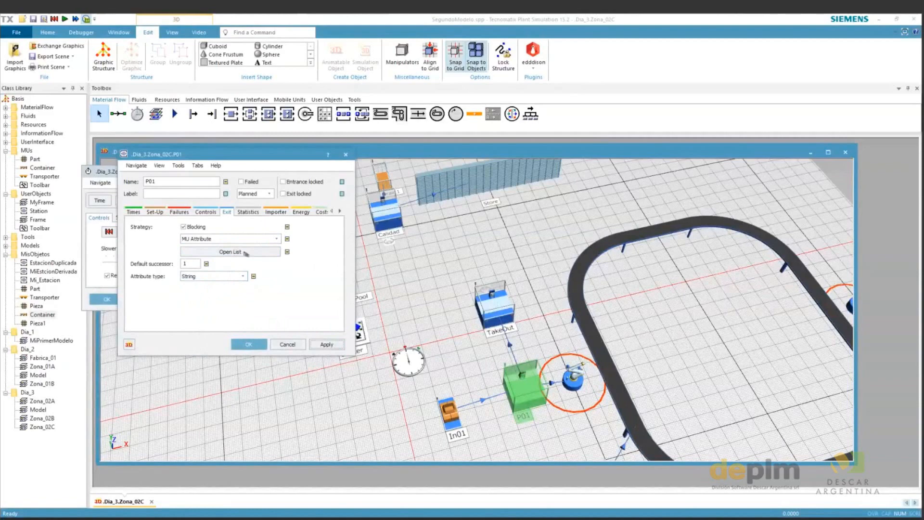
left_click(389, 240)
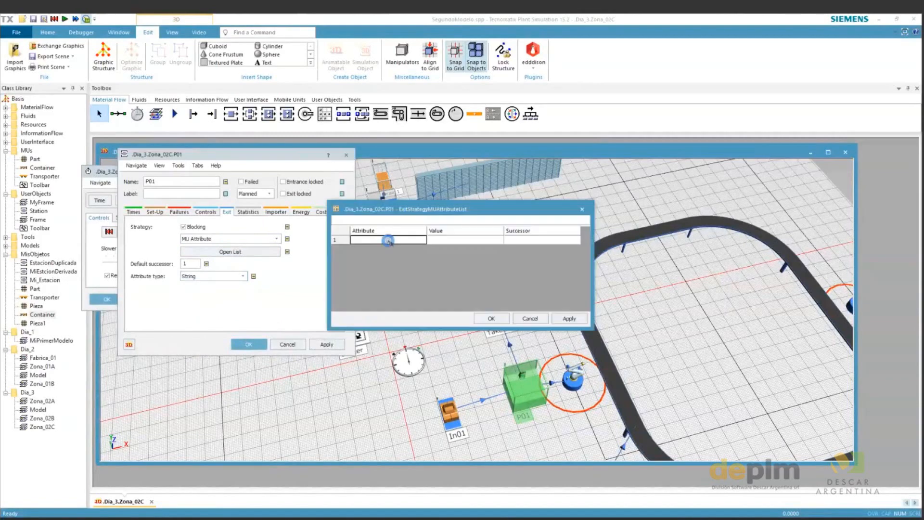
type("Name")
key("Tab")
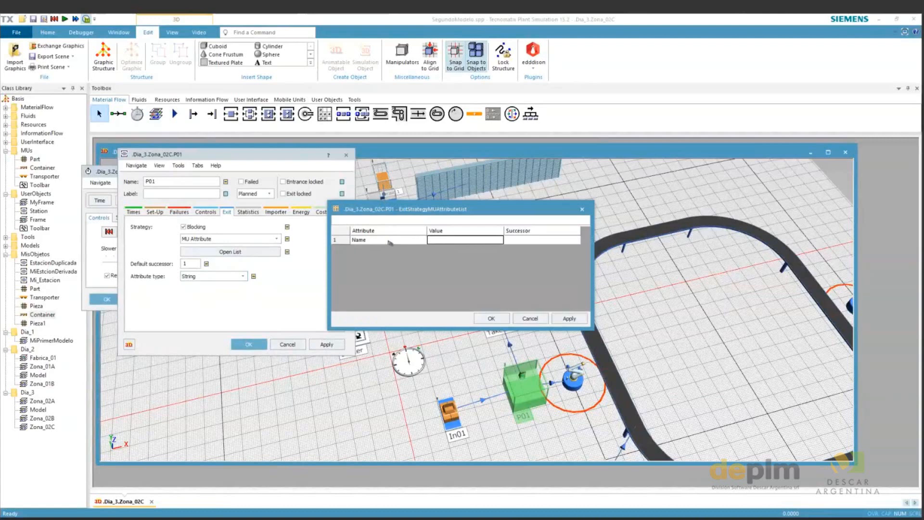
type("C")
left_click(529, 240)
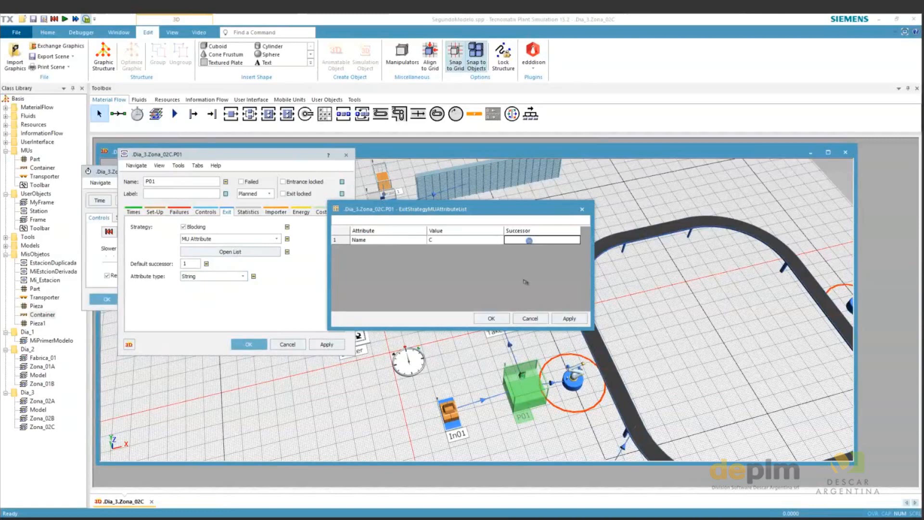
type("2")
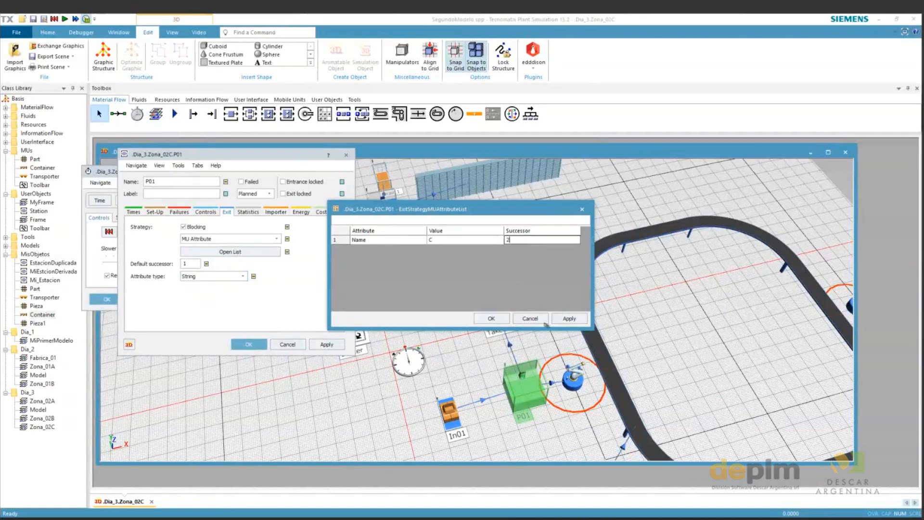
left_click(491, 319)
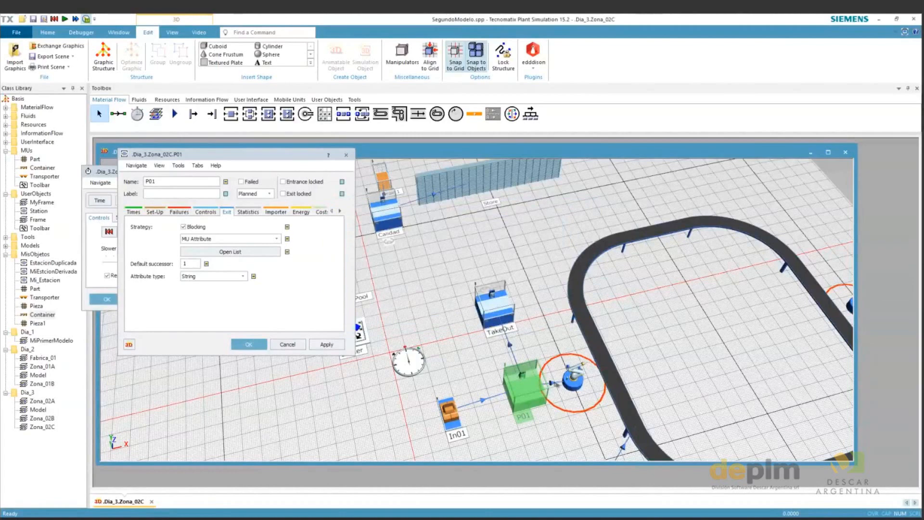
Change P01's exit strategy to Percentage, with 95 for successor 1 and 5 for successor 2
scroll(556, 385, "up", 2)
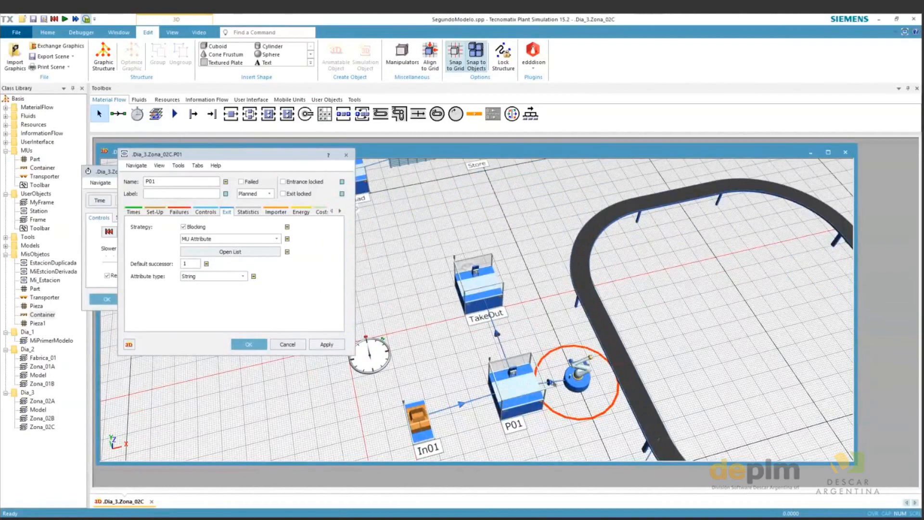
left_click(462, 342)
scroll(462, 341, "down", 3)
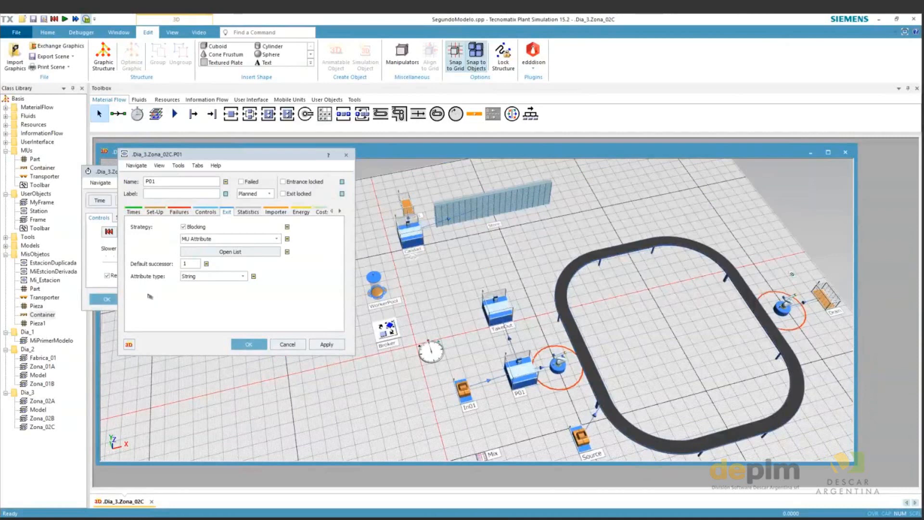
left_click(231, 239)
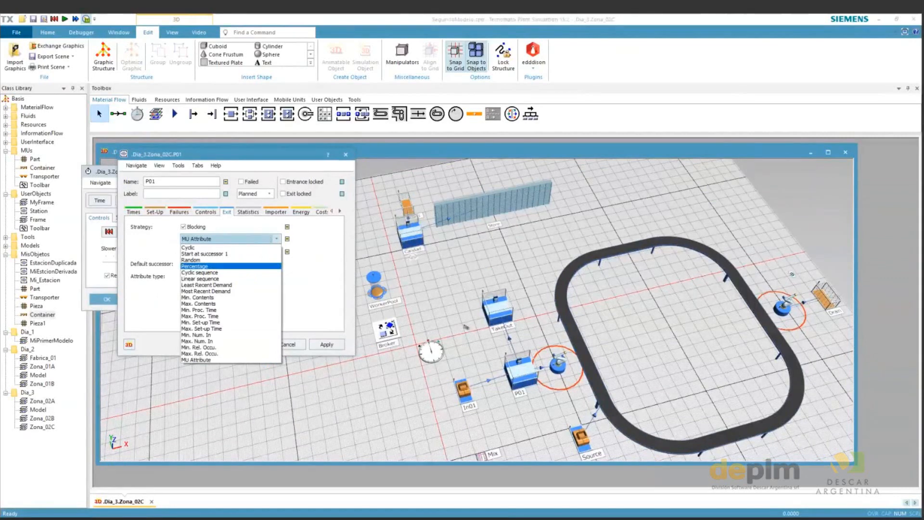
left_click(269, 266)
left_click(230, 251)
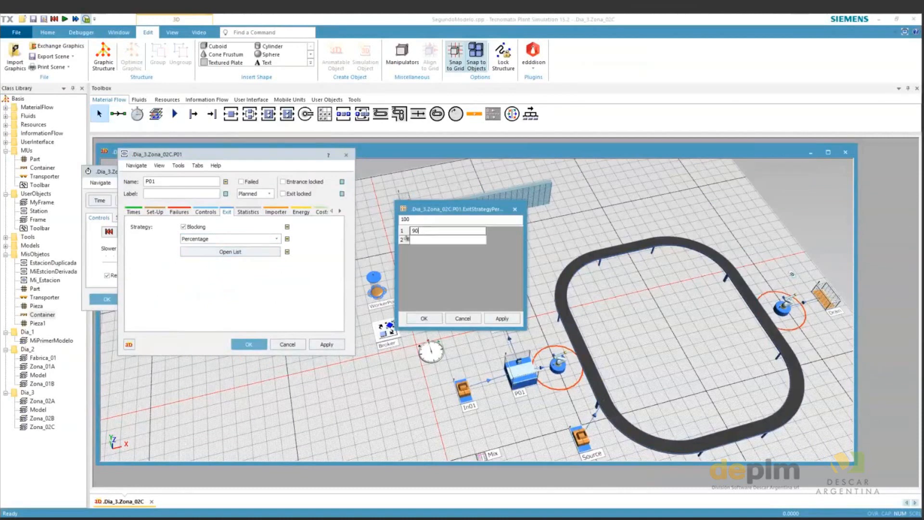
key("BackSpace")
type("5")
left_click(426, 239)
type("5")
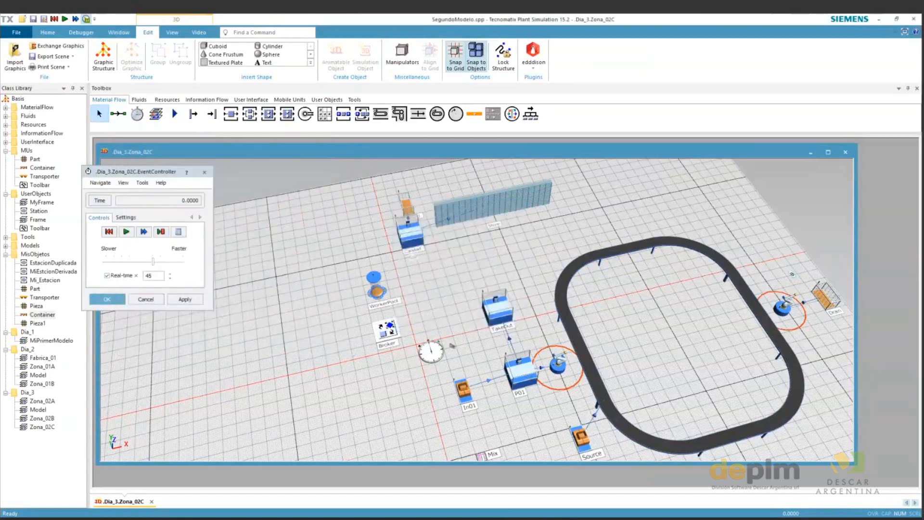
Arrange the Store and two copies of it as three parallel racks, and connect Calidad to the copies
left_click(483, 192)
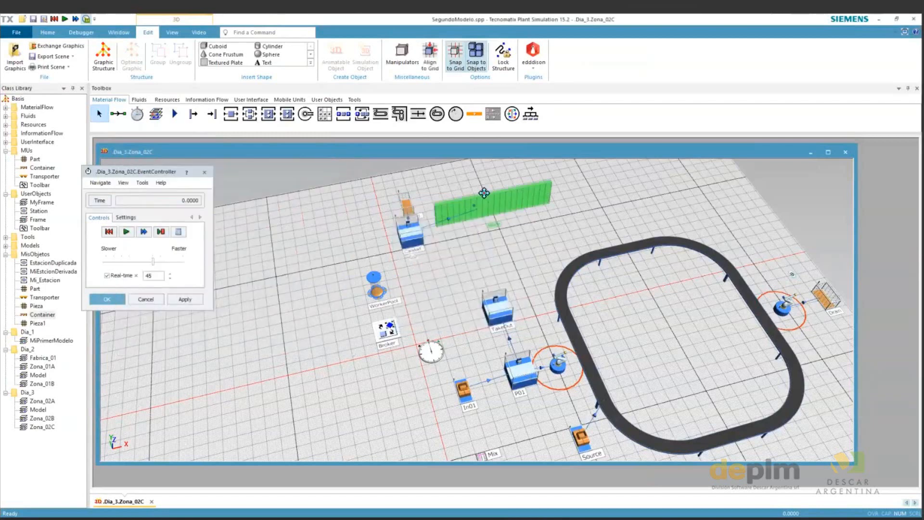
left_click_drag(484, 193, 491, 183)
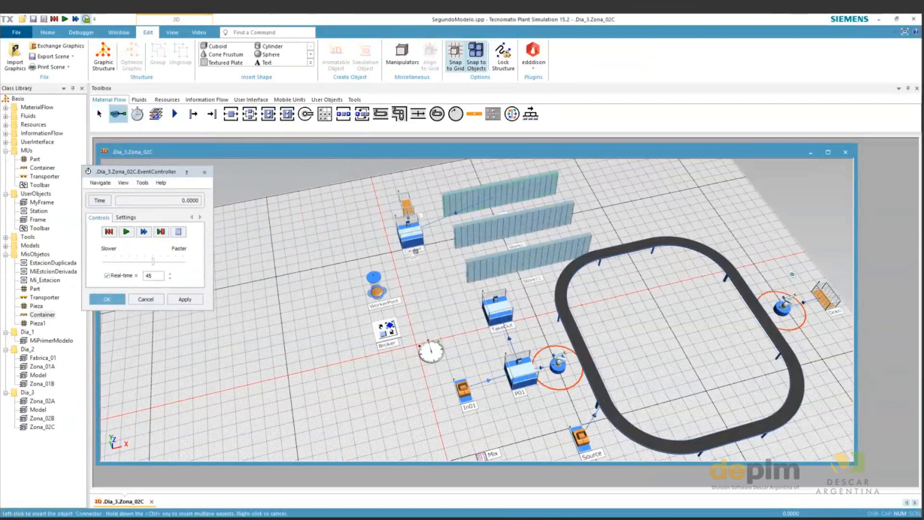
right_click(415, 250)
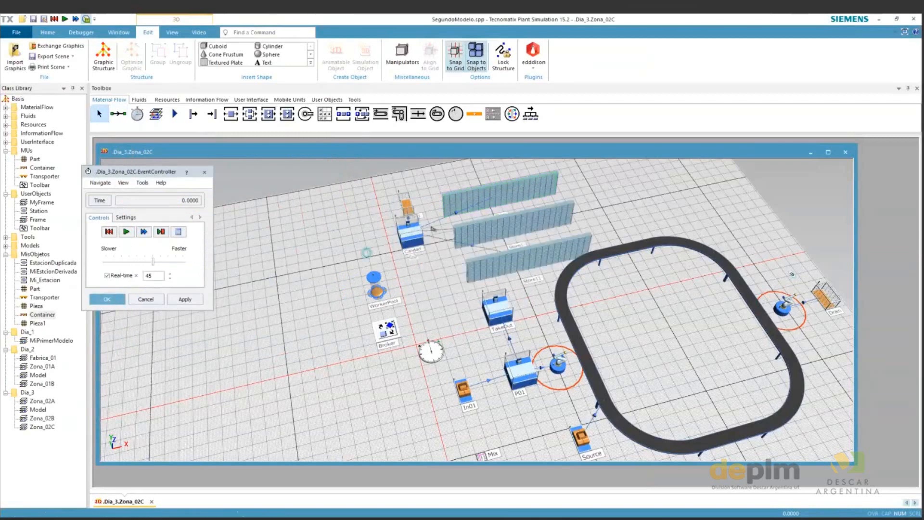
Set Calidad's exit strategy to MU Attribute with Blocking enabled and attribute type String
left_click(409, 236)
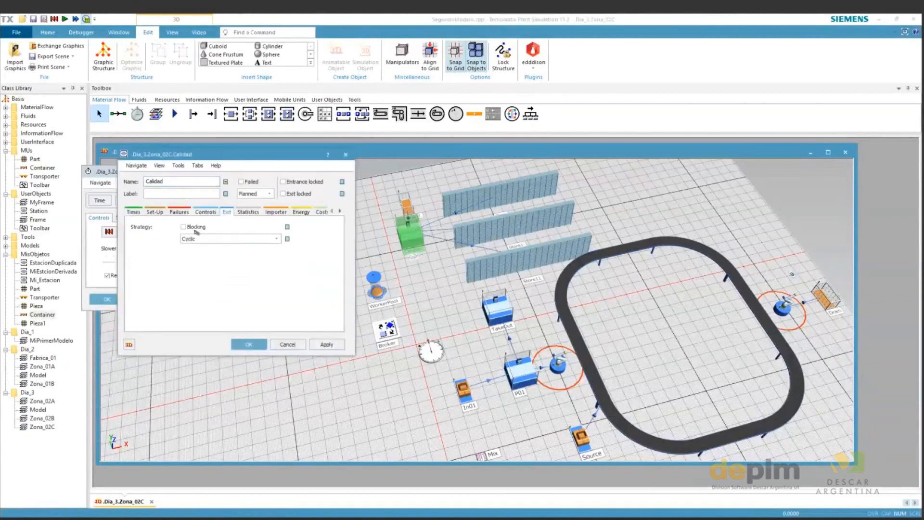
left_click(206, 241)
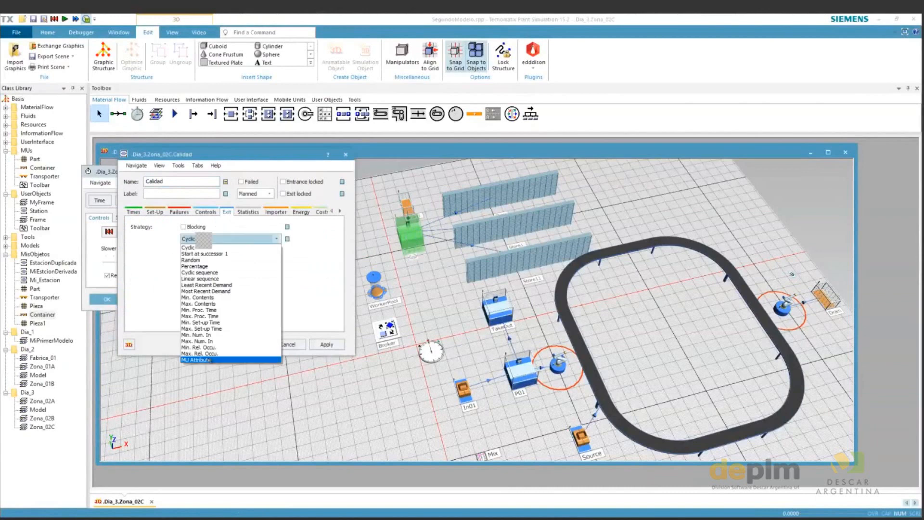
left_click(210, 360)
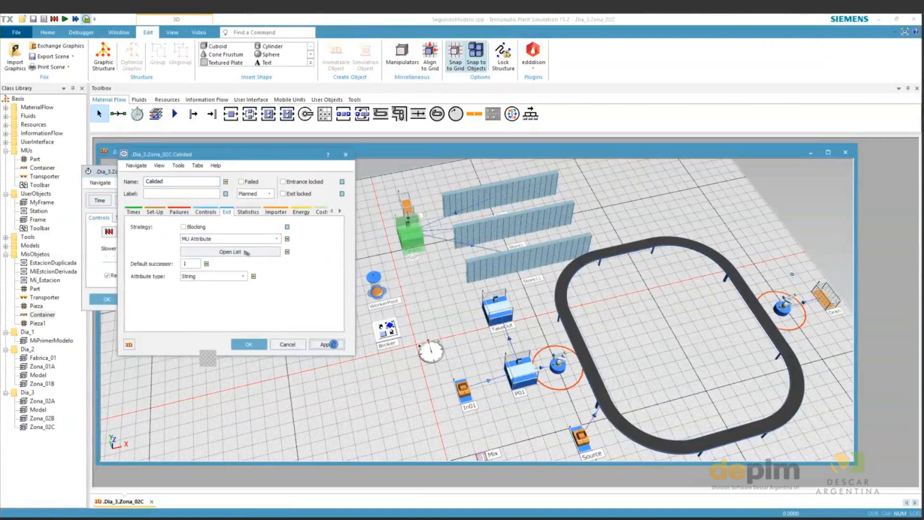
Add a rule to Calidad's exit list sending parts whose Name is A to successor 1
left_click(379, 240)
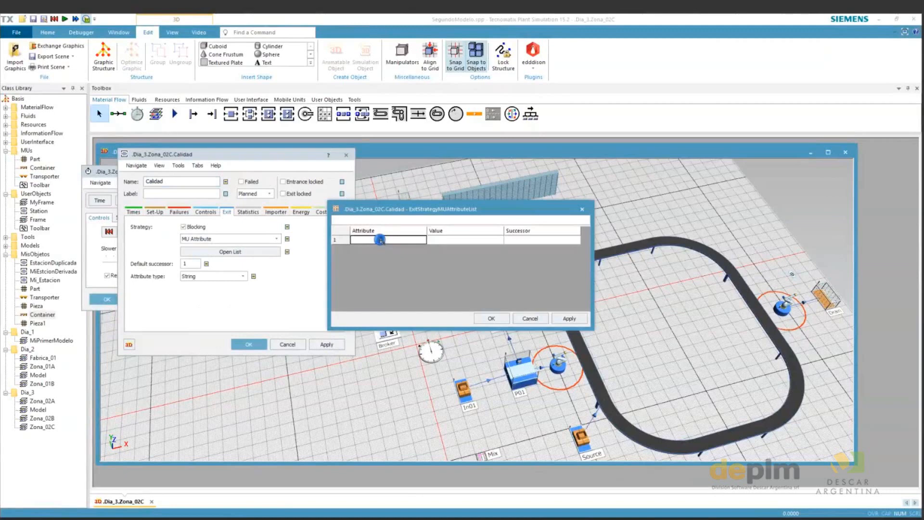
type("Na")
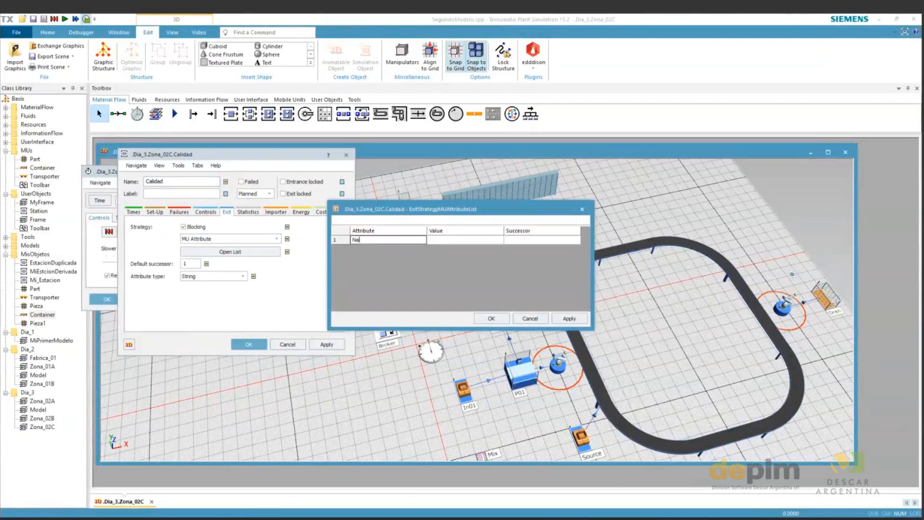
type("me")
key("Tab")
type("A")
left_click(534, 239)
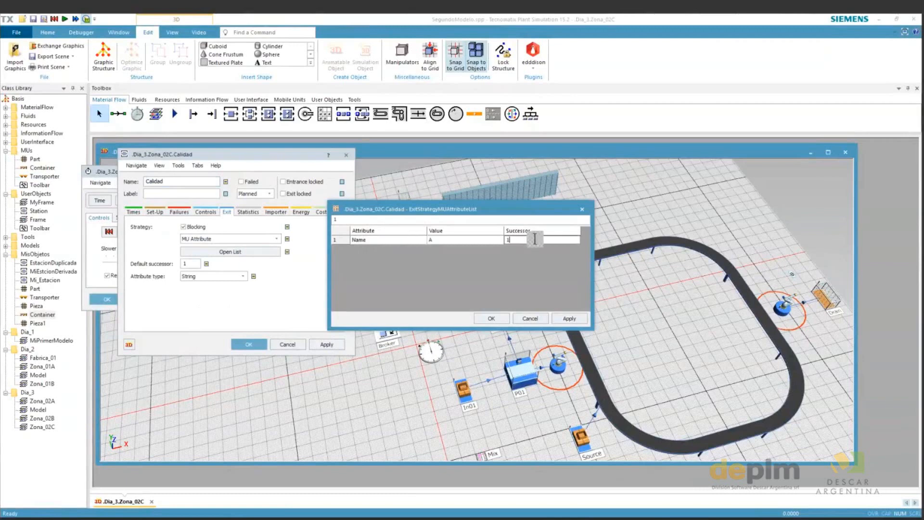
key("Return")
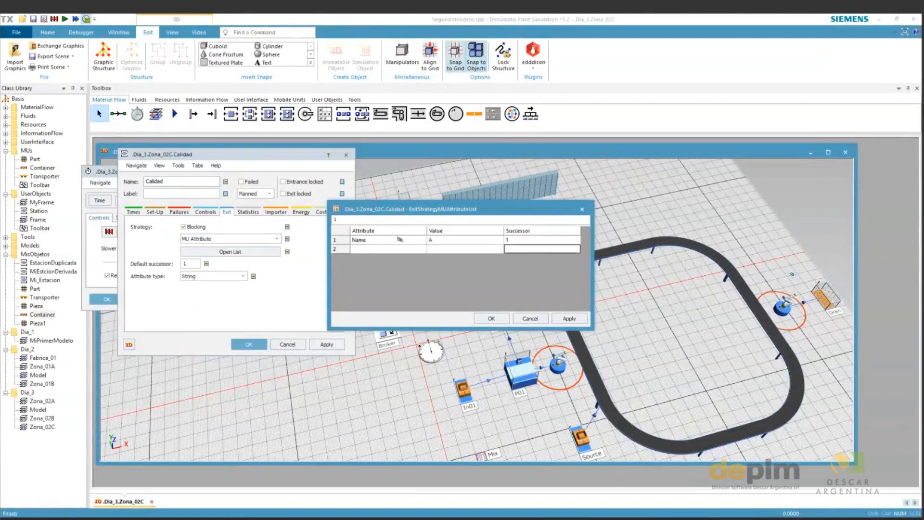
Add a second rule to Calidad's exit list sending parts whose Name is B to successor 2
left_click(389, 241)
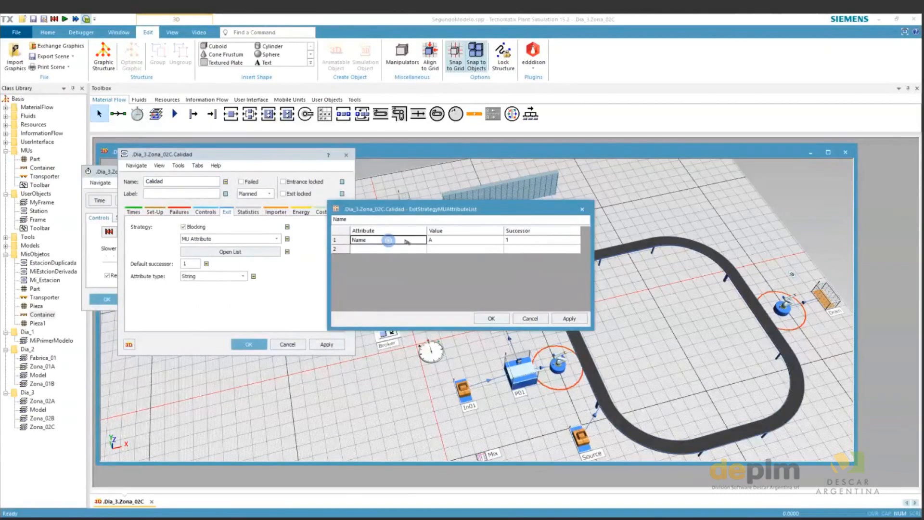
left_click(400, 249)
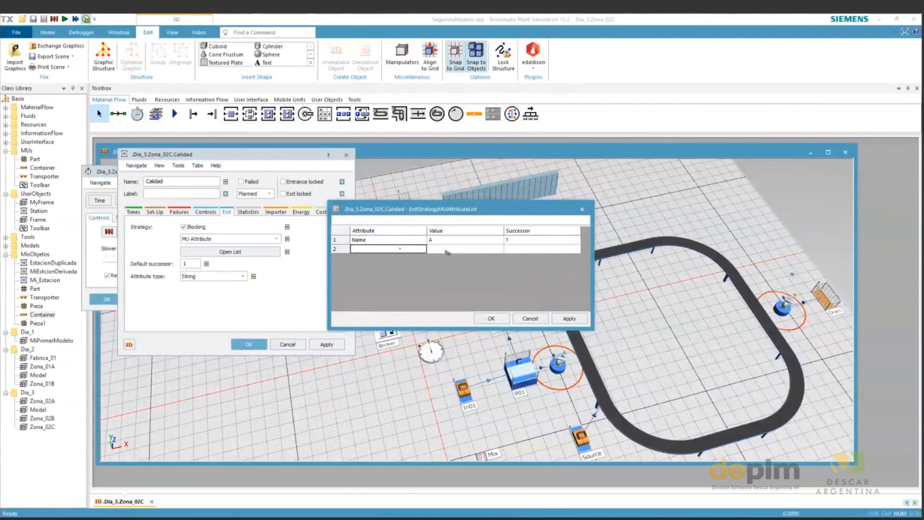
type("Name")
left_click(448, 251)
type("B")
left_click(528, 250)
type("2")
key("Return")
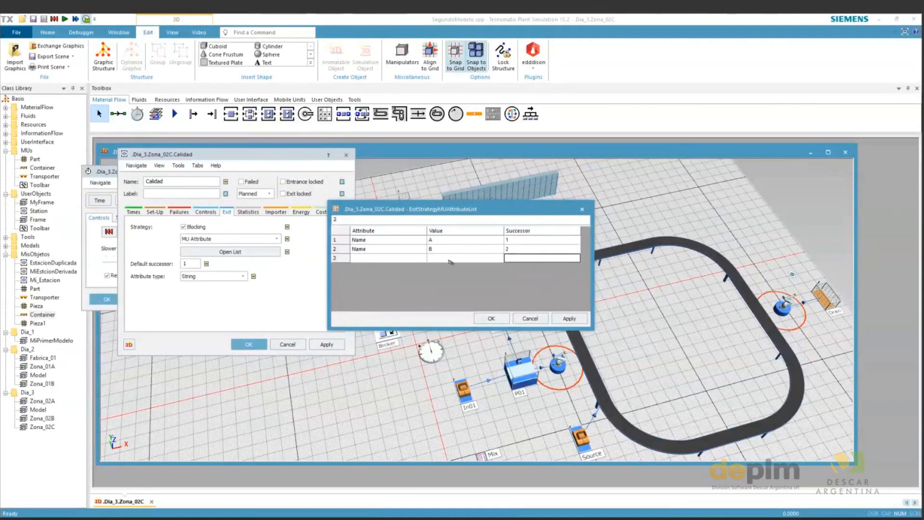
left_click(388, 249)
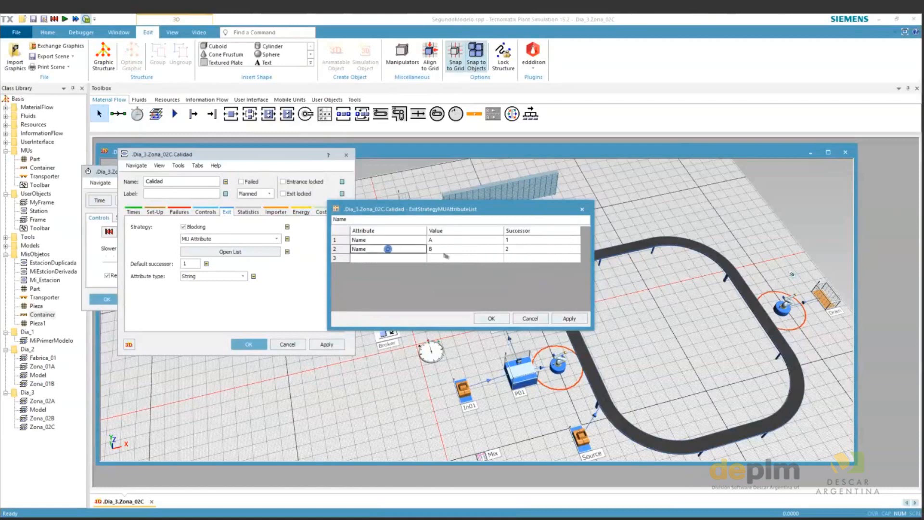
Start a third rule in Calidad's exit list for parts whose Name is C
left_click(389, 257)
type("Name")
left_click(446, 258)
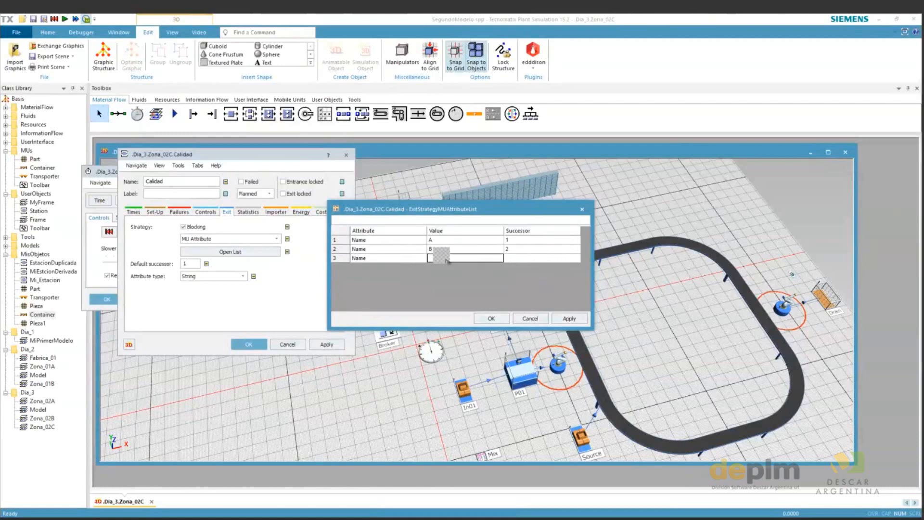
type("C")
left_click(526, 259)
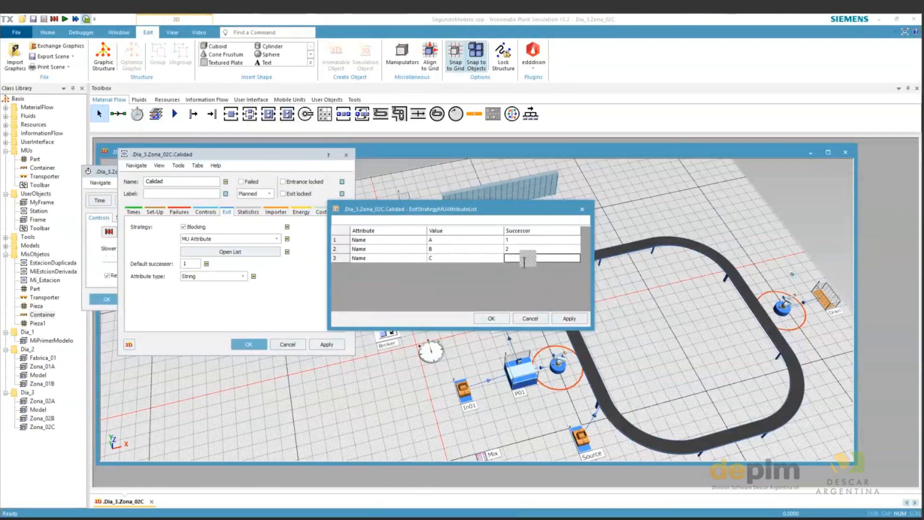
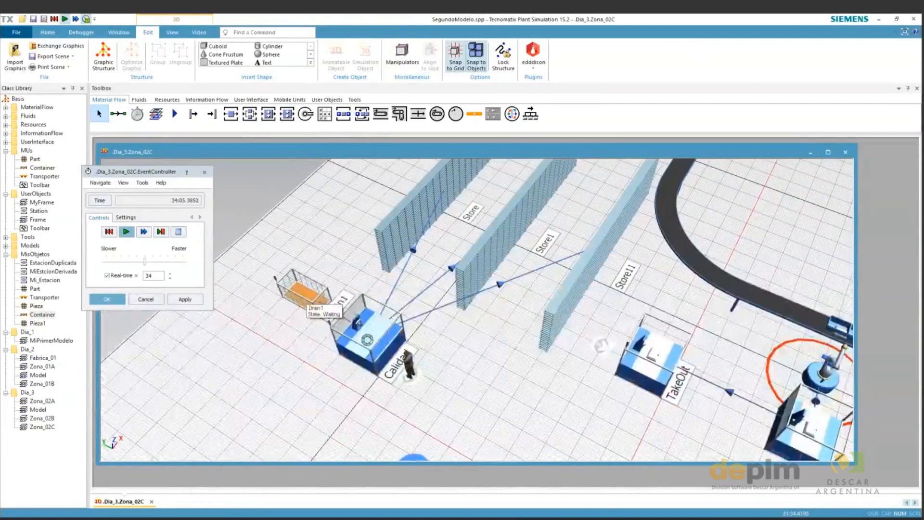
Open Calidad's exit settings while the simulation runs
left_click(360, 308)
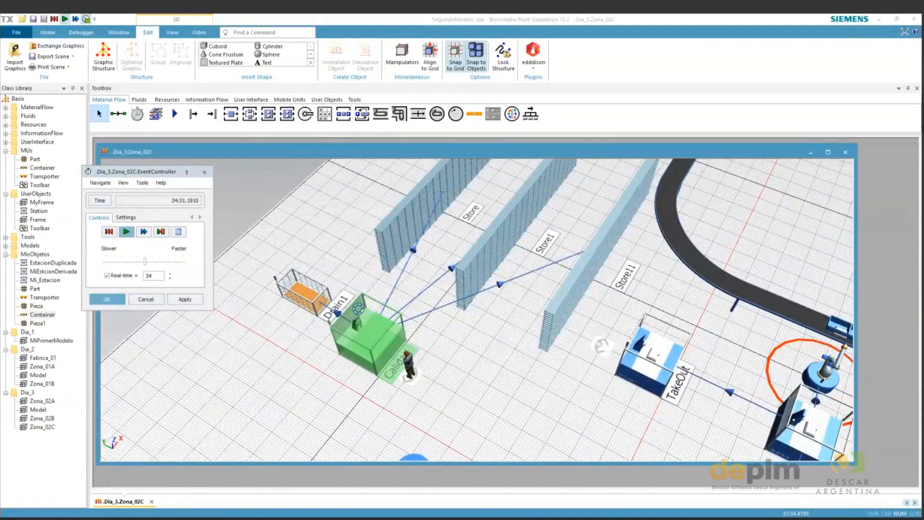
double_click(358, 308)
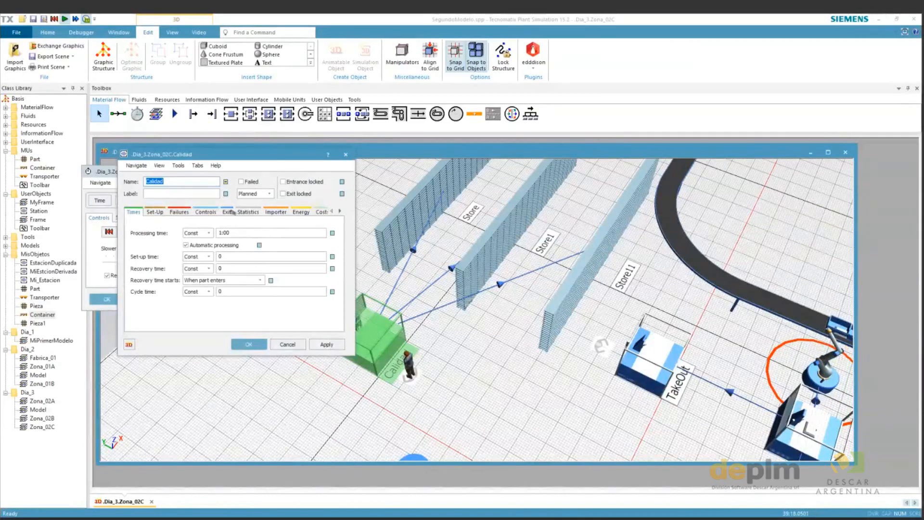
left_click(232, 212)
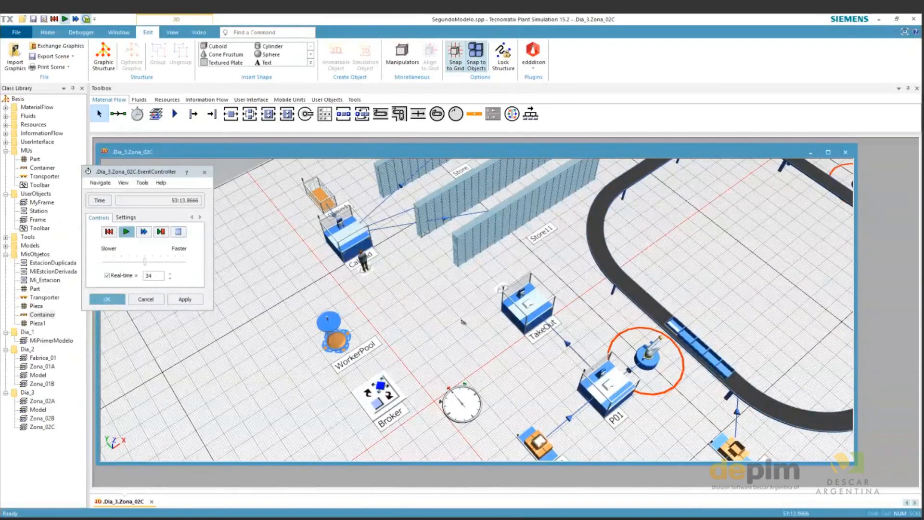
Slow the simulation to a real-time factor of 16 and open P01's percentage exit list
left_click_drag(144, 261, 130, 261)
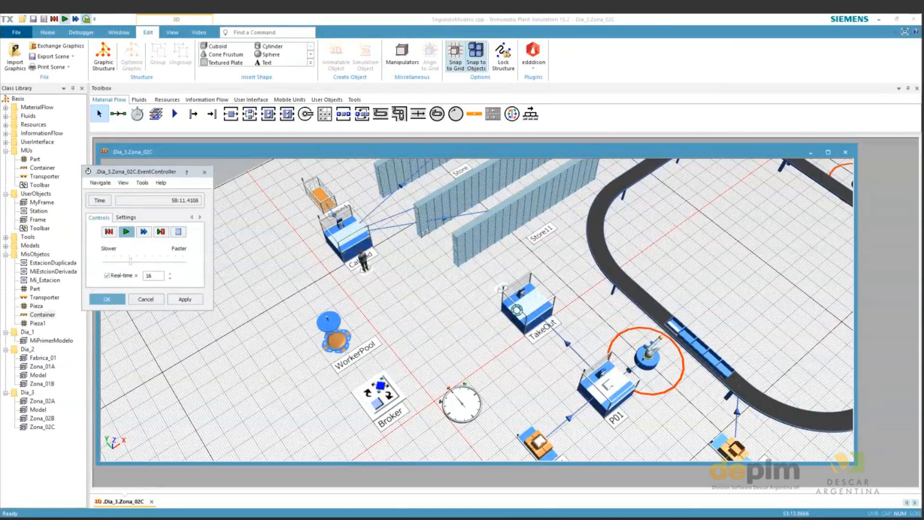
double_click(606, 385)
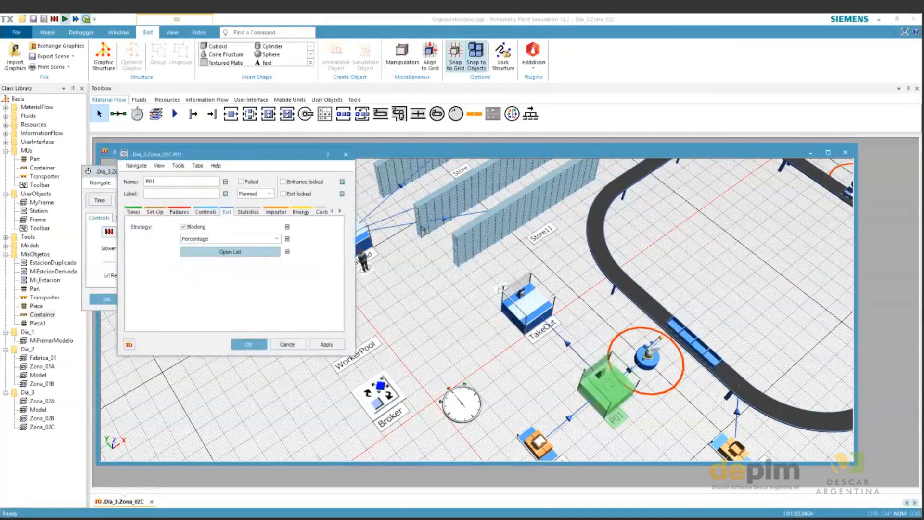
left_click(230, 252)
left_click(499, 319)
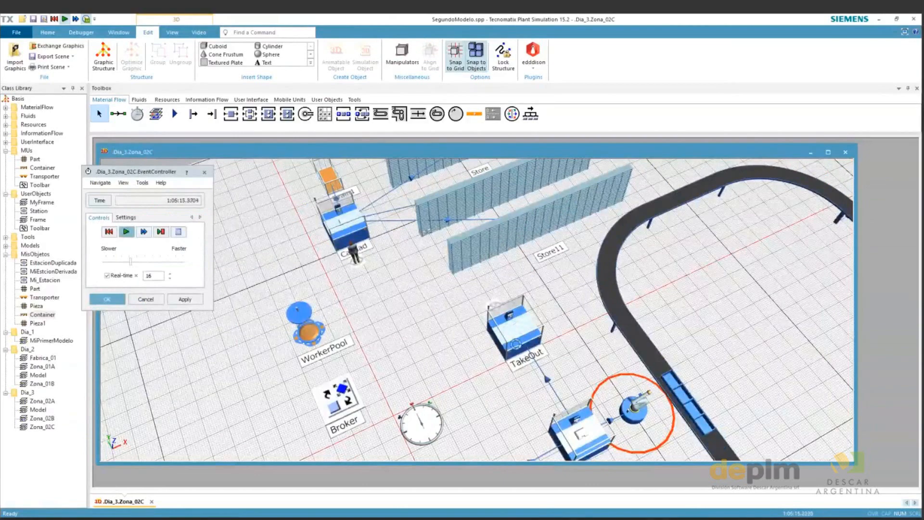
Activate the processing importer of the TakeOut station
left_click(539, 336)
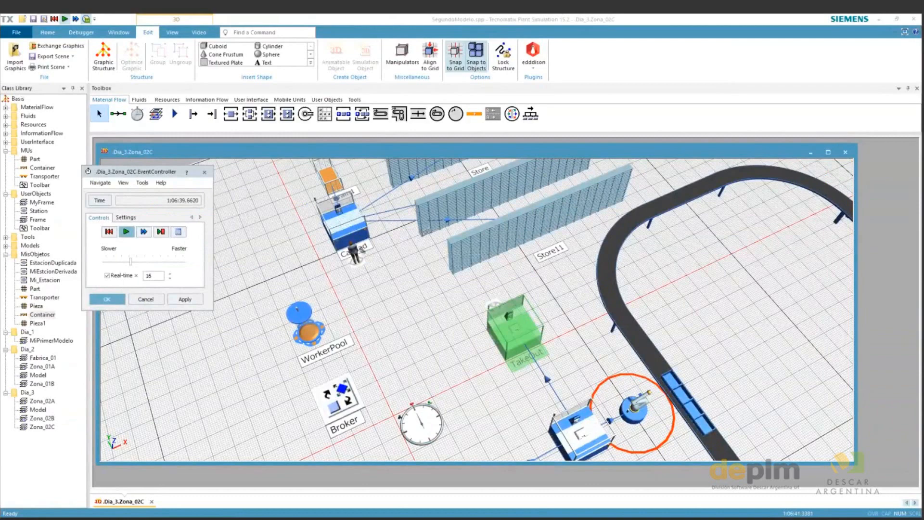
double_click(515, 329)
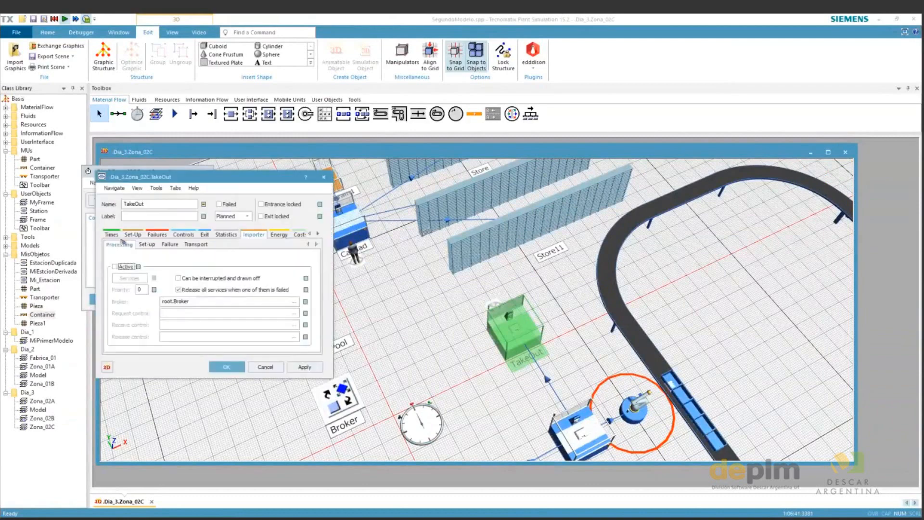
left_click(126, 265)
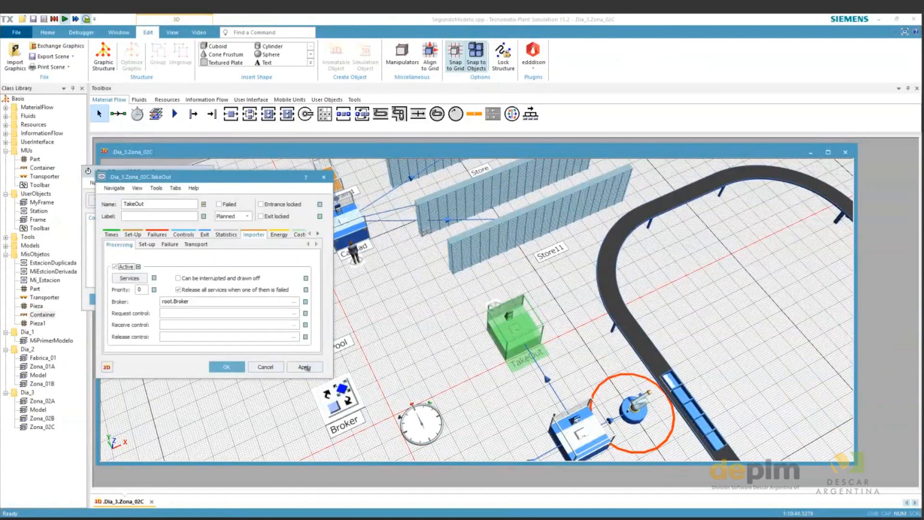
left_click(220, 367)
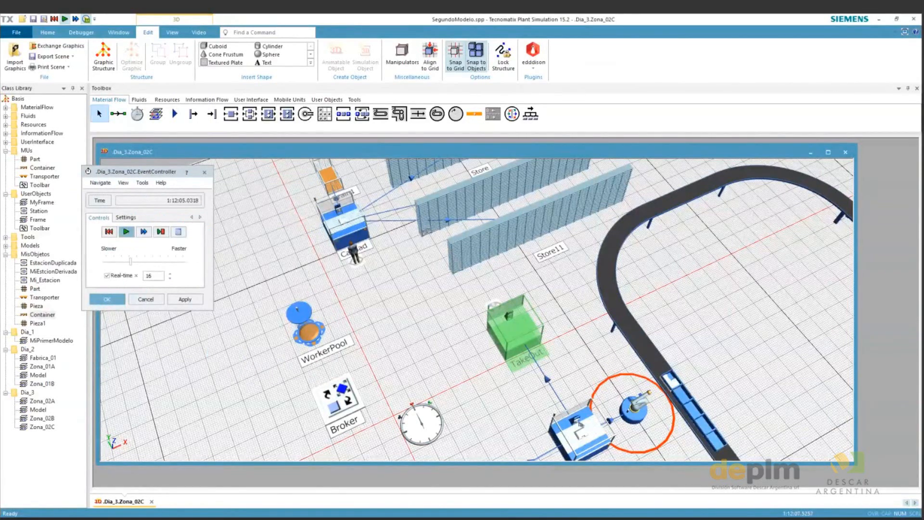
Set the WorkerPool's travel mode to Walk along footpaths
scroll(532, 275, "up", 3)
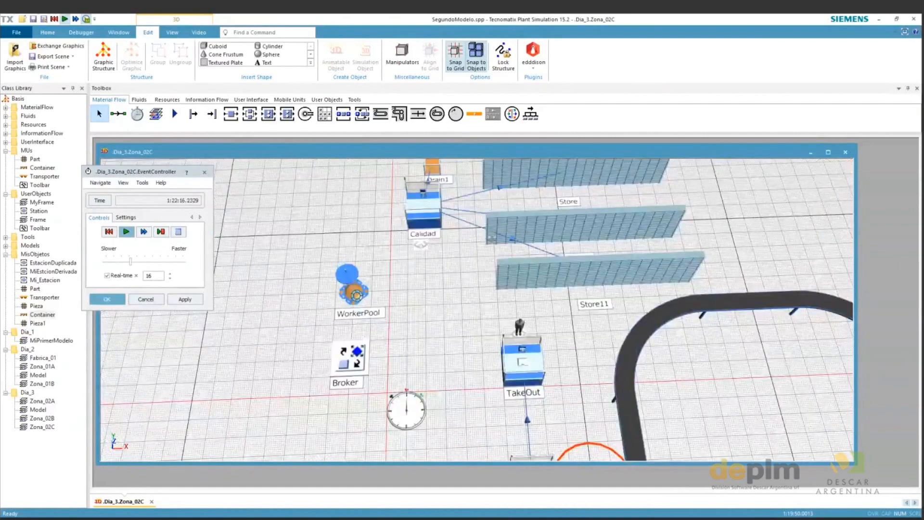
double_click(354, 288)
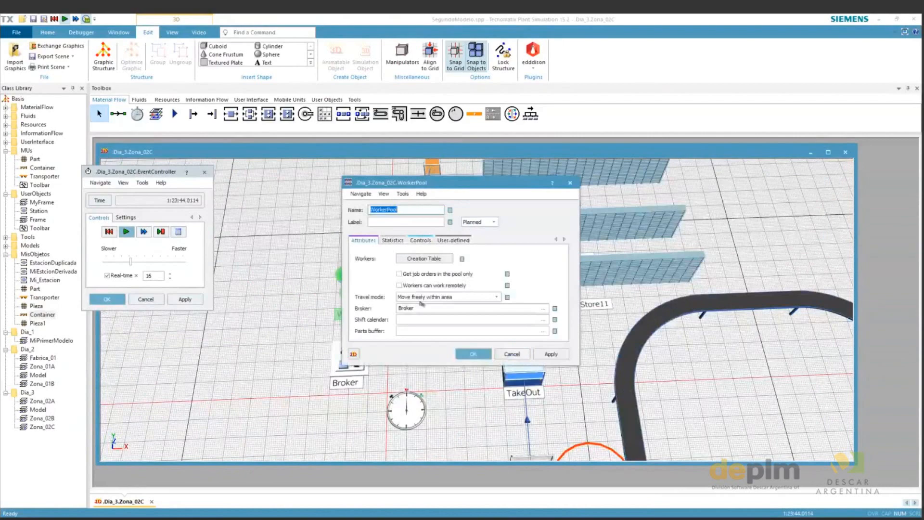
left_click(422, 298)
left_click(422, 303)
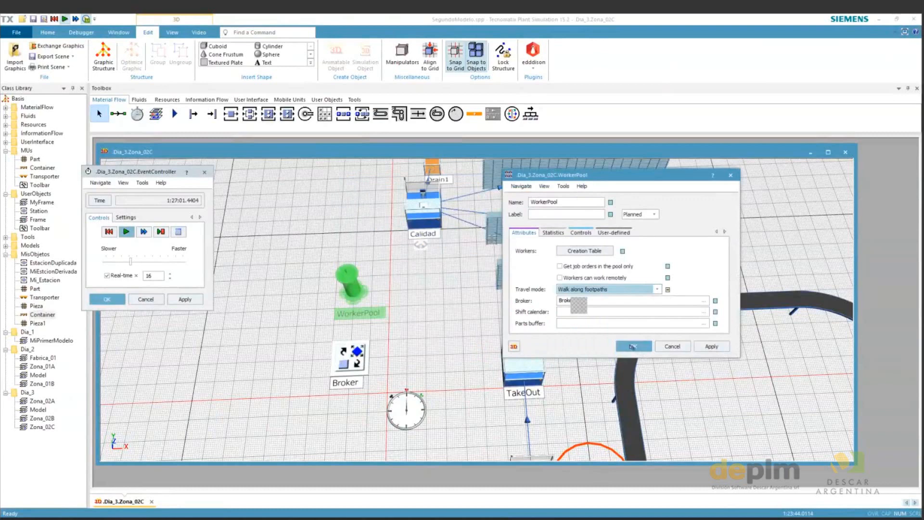
left_click(632, 346)
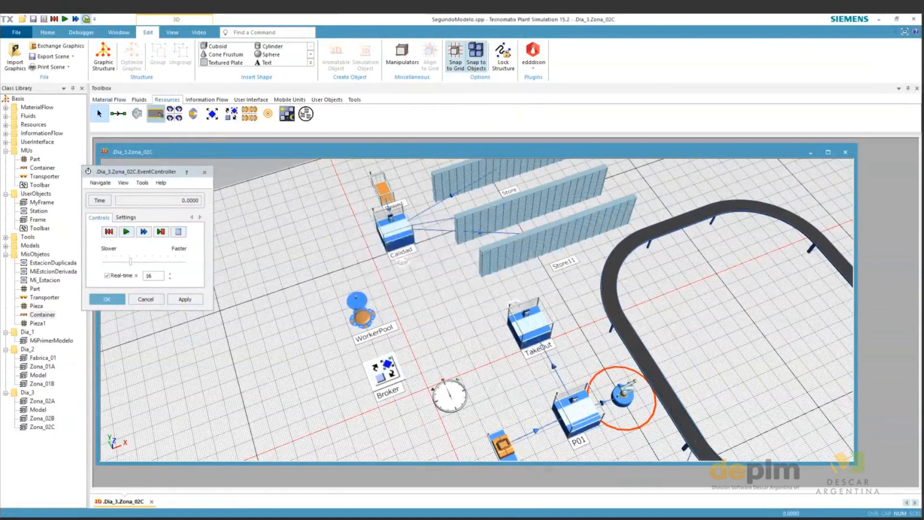
Draw a footpath between WorkerPool and TakeOut, and another between WorkerPool and Calidad
left_click(155, 114)
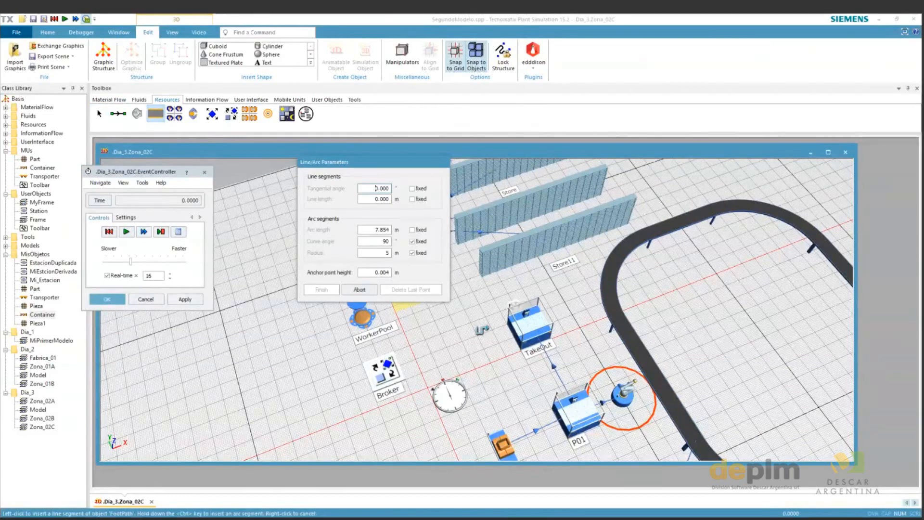
left_click(484, 323)
right_click(483, 324)
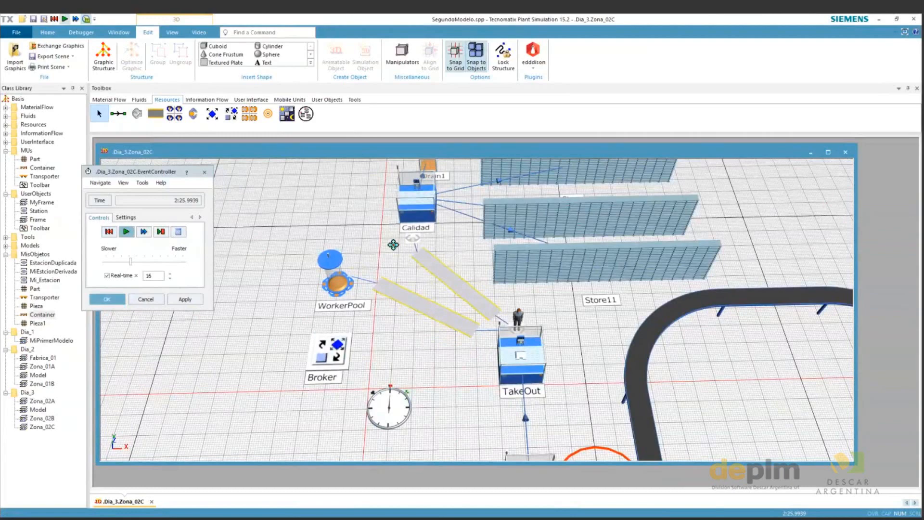
left_click(156, 114)
left_click(394, 243)
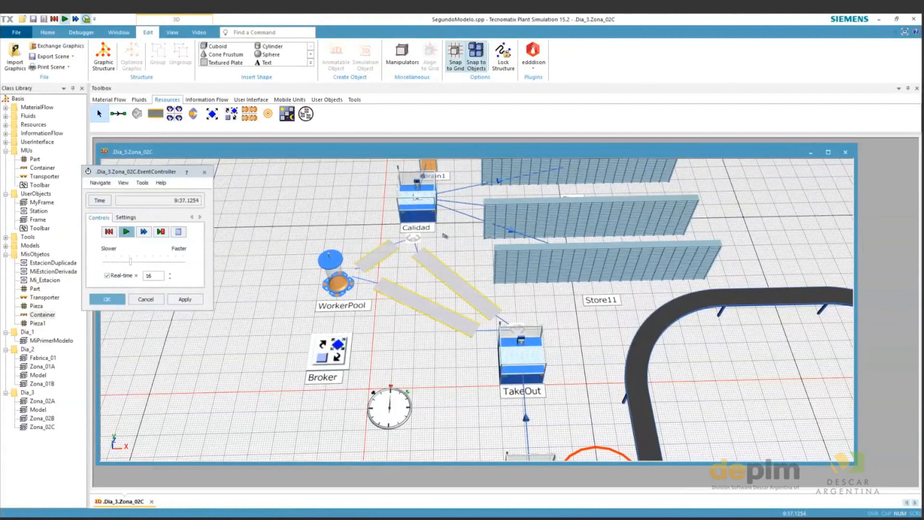
Reset the simulation and move the footpath between Calidad and TakeOut toward the Broker
left_click(109, 232)
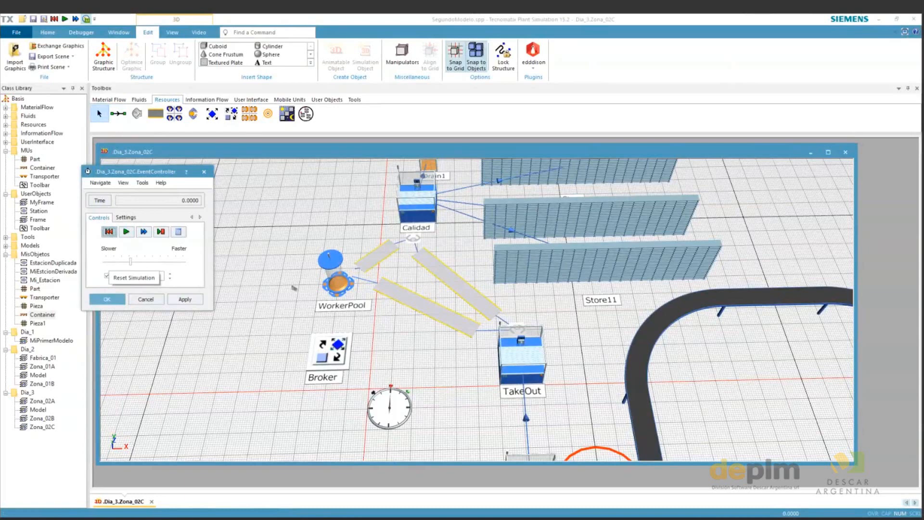
scroll(521, 332, "down", 1)
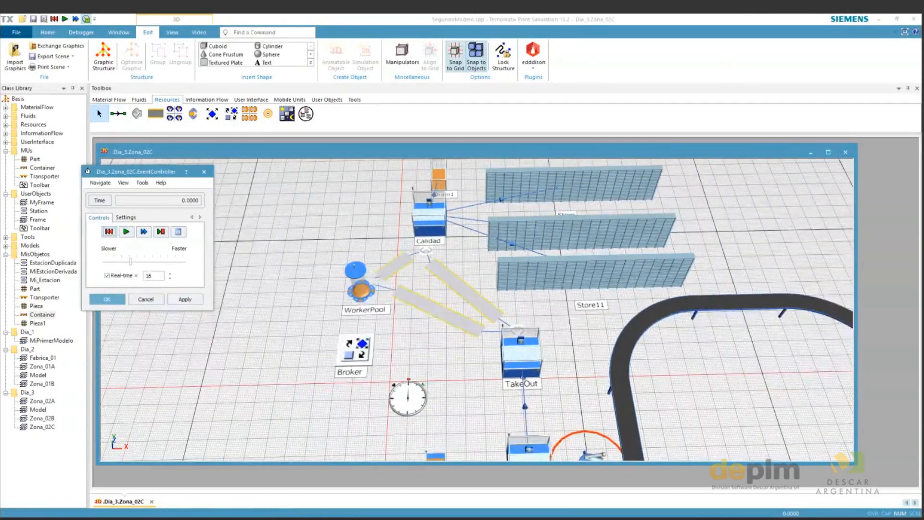
scroll(521, 364, "down", 1)
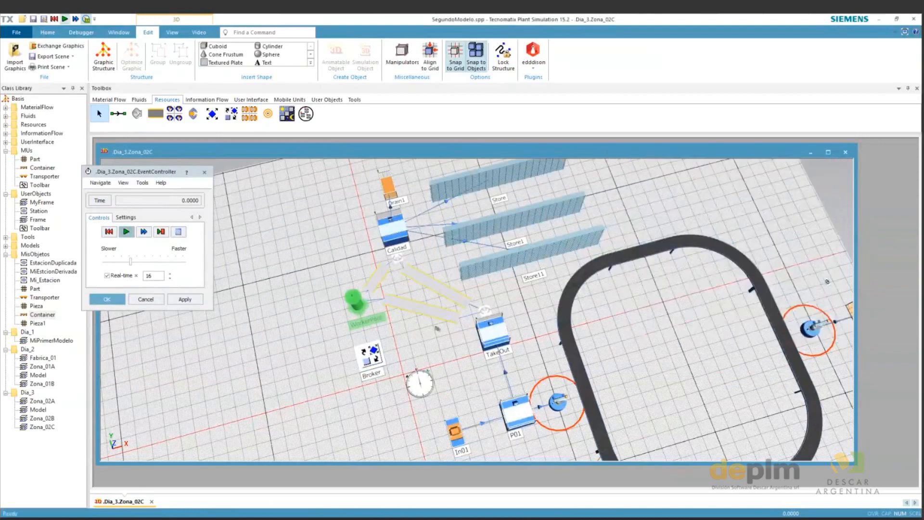
left_click(435, 287)
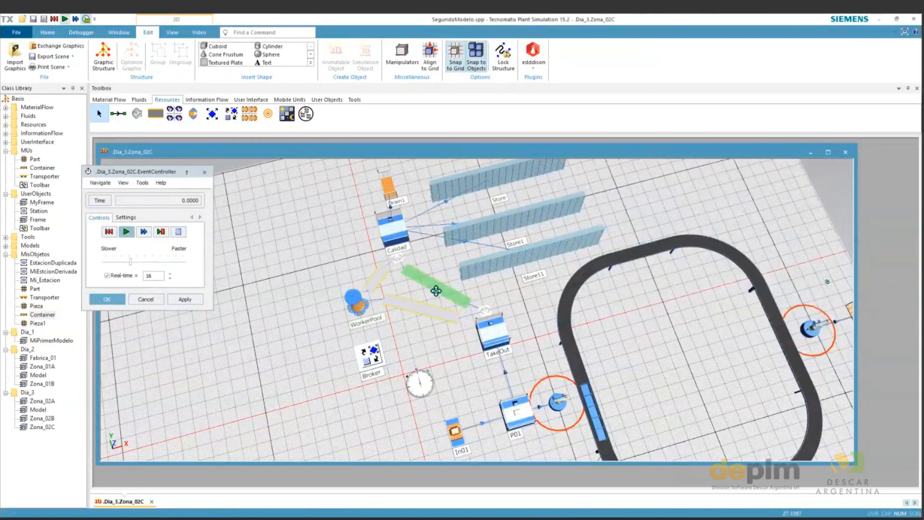
left_click_drag(436, 291, 416, 326)
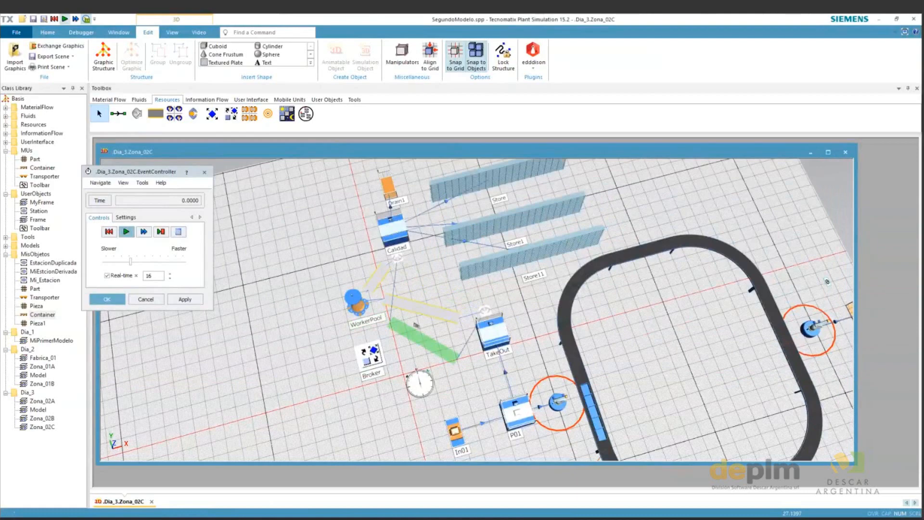
double_click(441, 333)
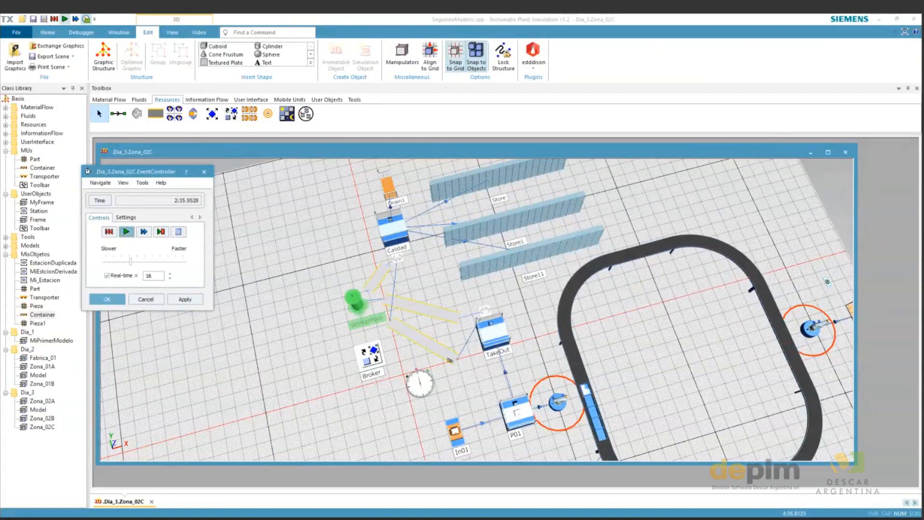
Restart the simulation from zero and delete the footpaths linking WorkerPool, Calidad and TakeOut
left_click(126, 232)
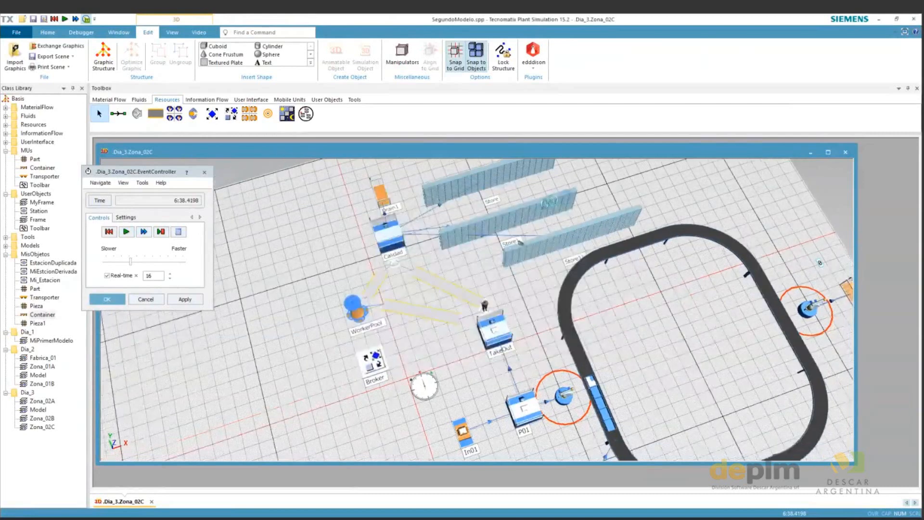
left_click(114, 231)
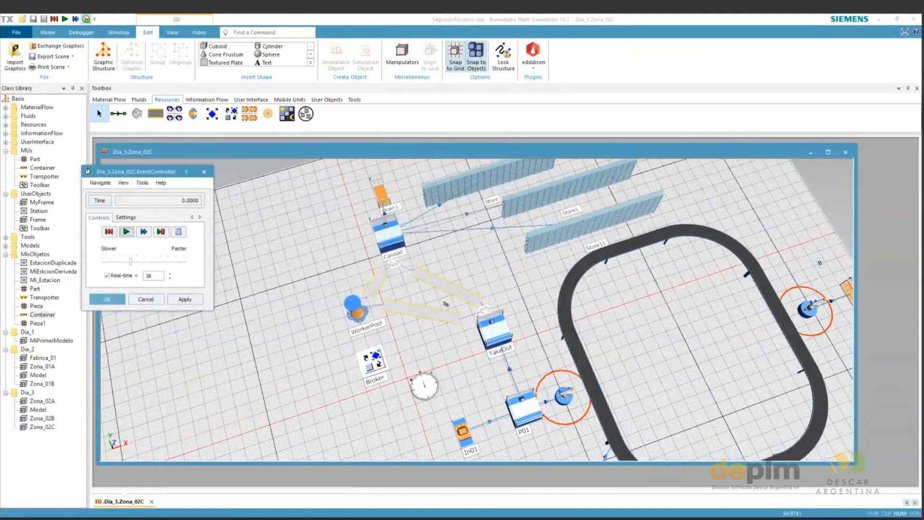
scroll(446, 304, "up", 1)
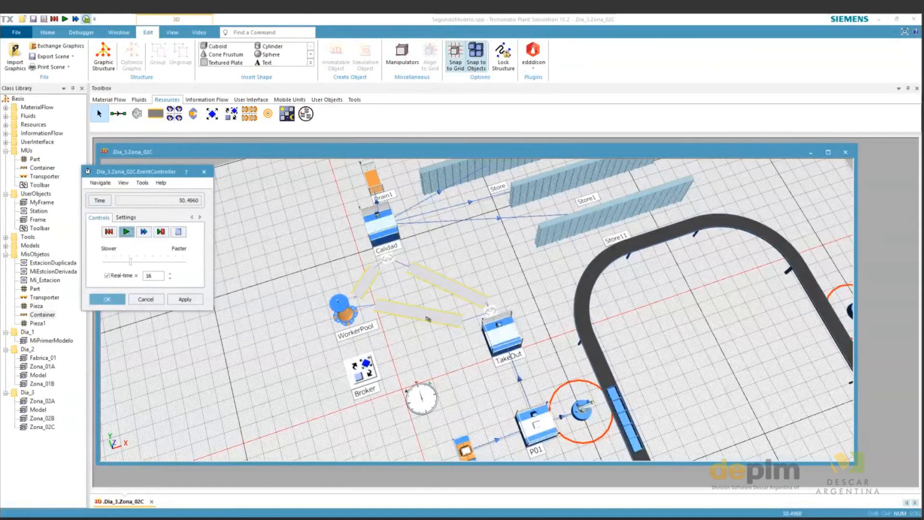
left_click(420, 316)
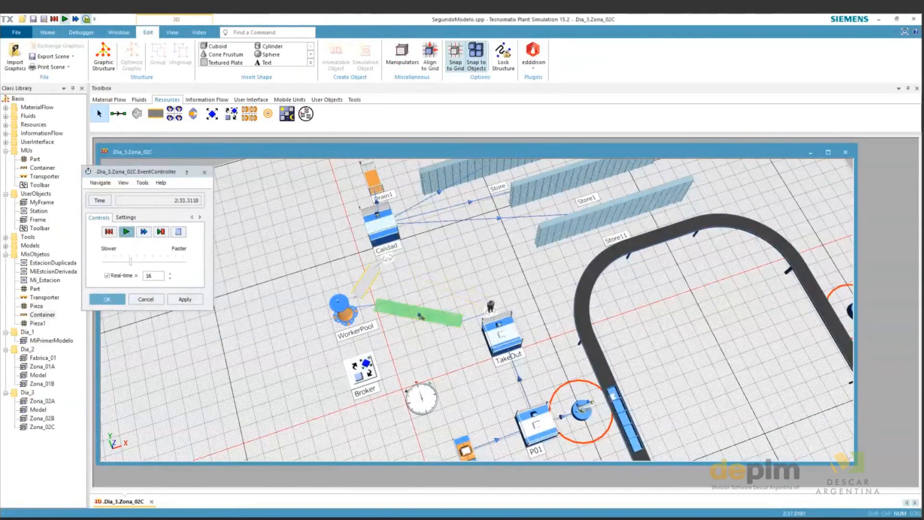
key("Delete")
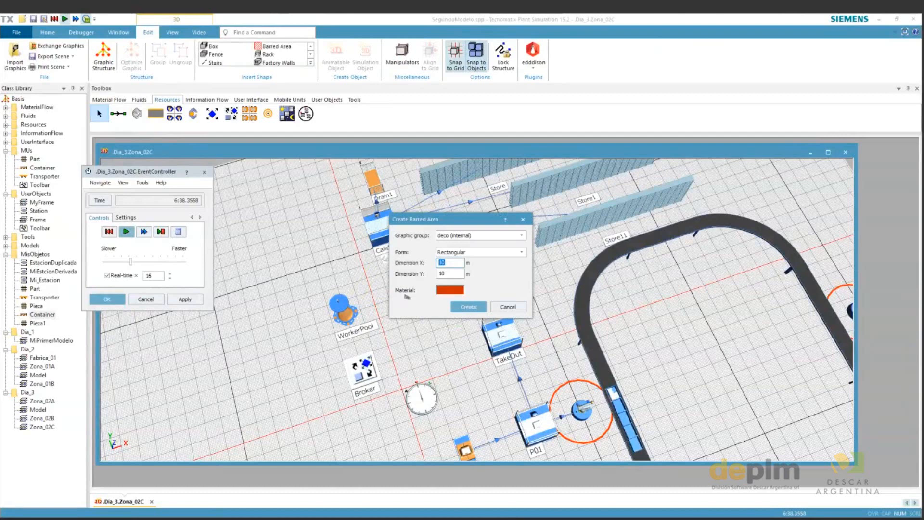
Create a rectangular barred area between Calidad and TakeOut, and draw a footpath across it
key("Return")
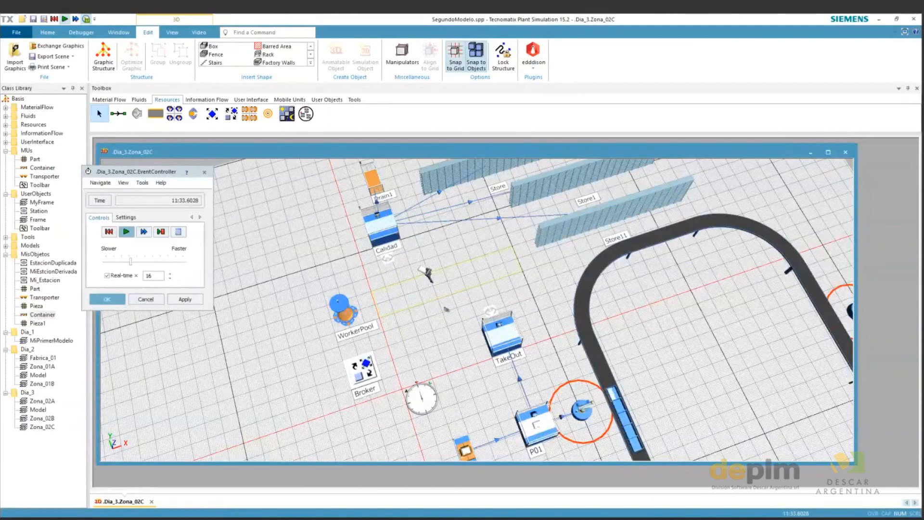
left_click(413, 303)
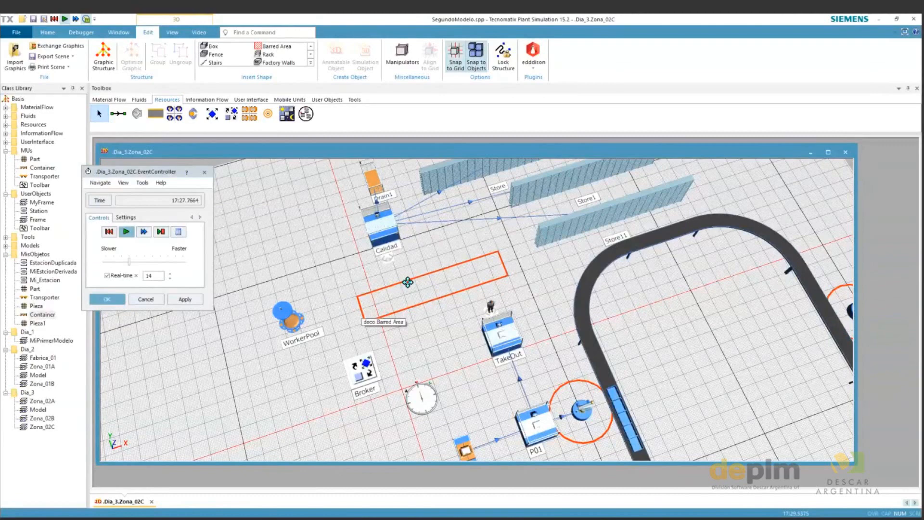
left_click_drag(408, 283, 437, 273)
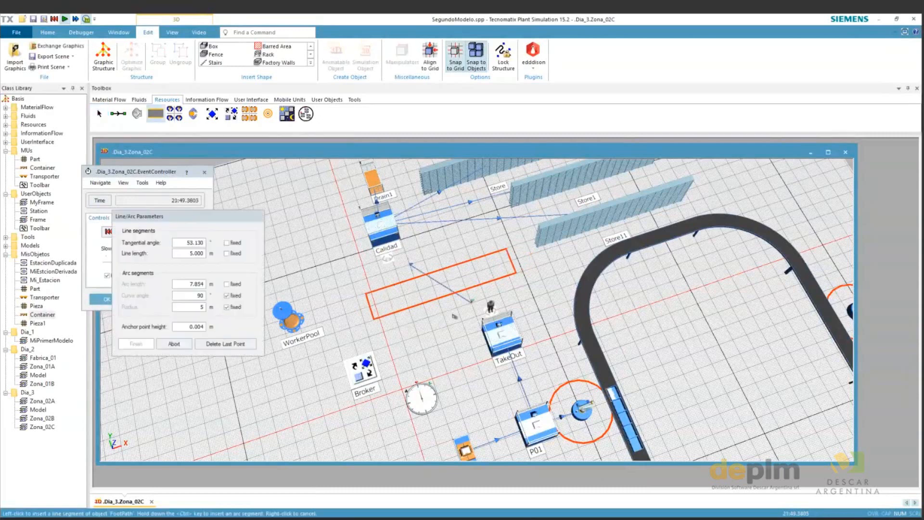
right_click(455, 316)
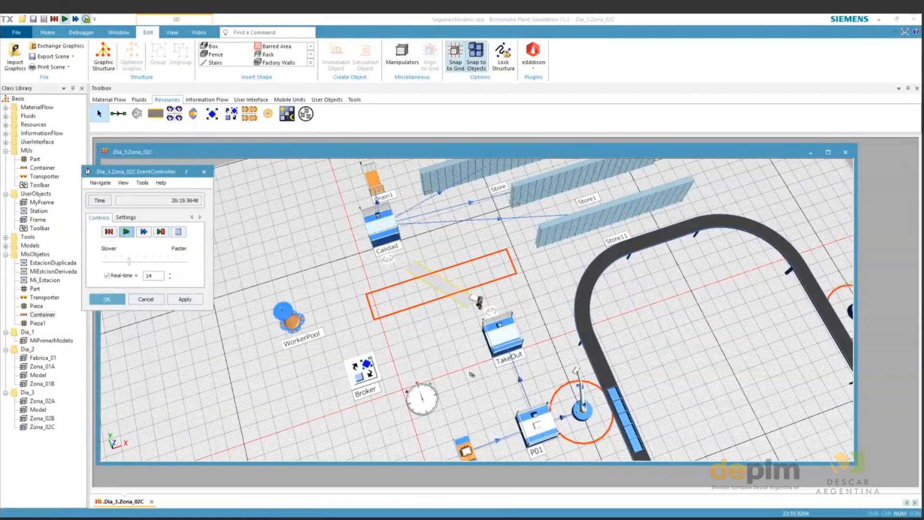
Examine which parts are stored in the racks of Store and Store1 beside Calidad
scroll(482, 375, "down", 2)
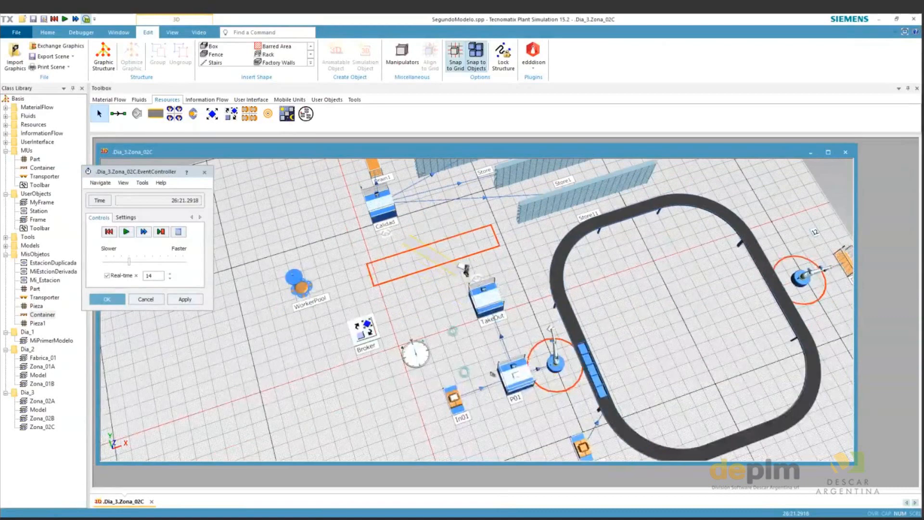
left_click_drag(464, 372, 461, 347)
scroll(512, 252, "up", 5)
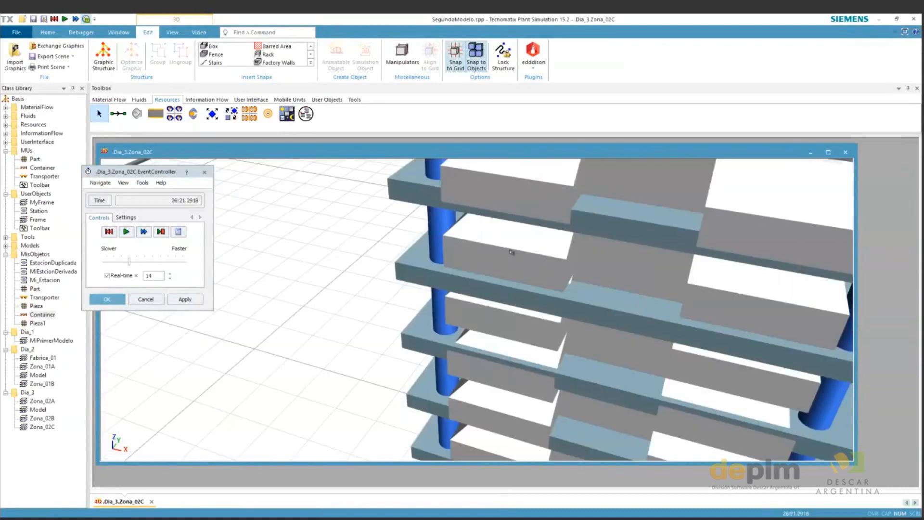
scroll(511, 252, "down", 3)
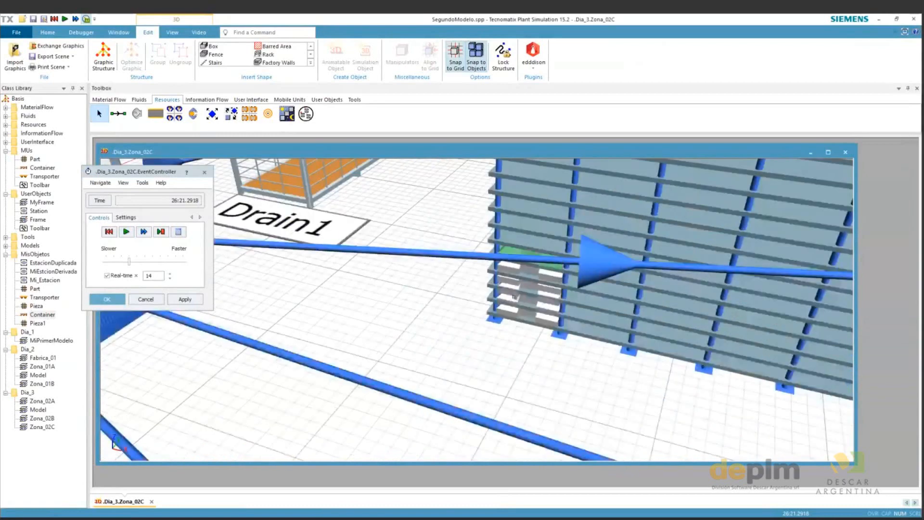
left_click(517, 310)
scroll(512, 314, "down", 3)
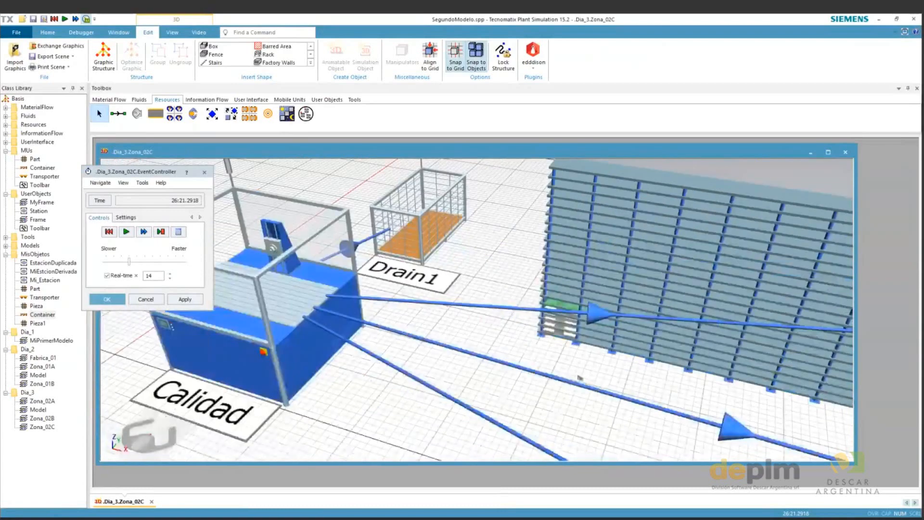
scroll(579, 378, "up", 3)
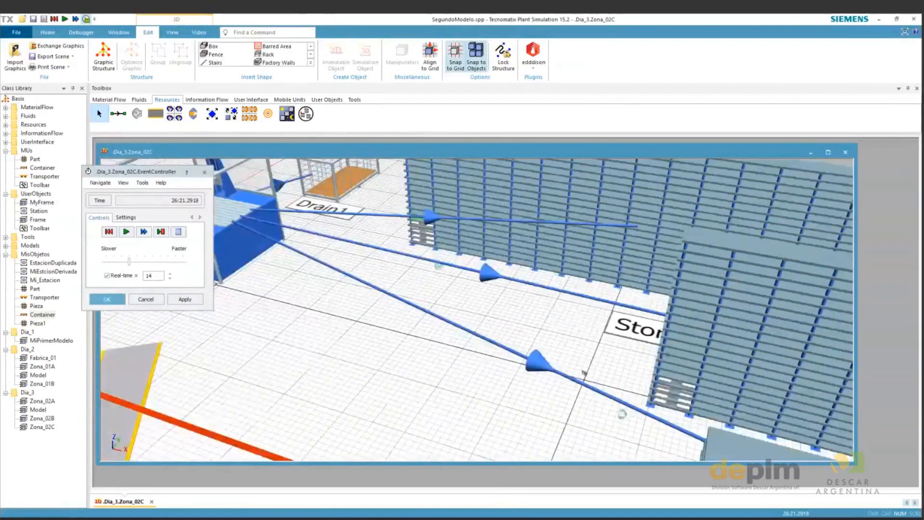
scroll(549, 411, "up", 3)
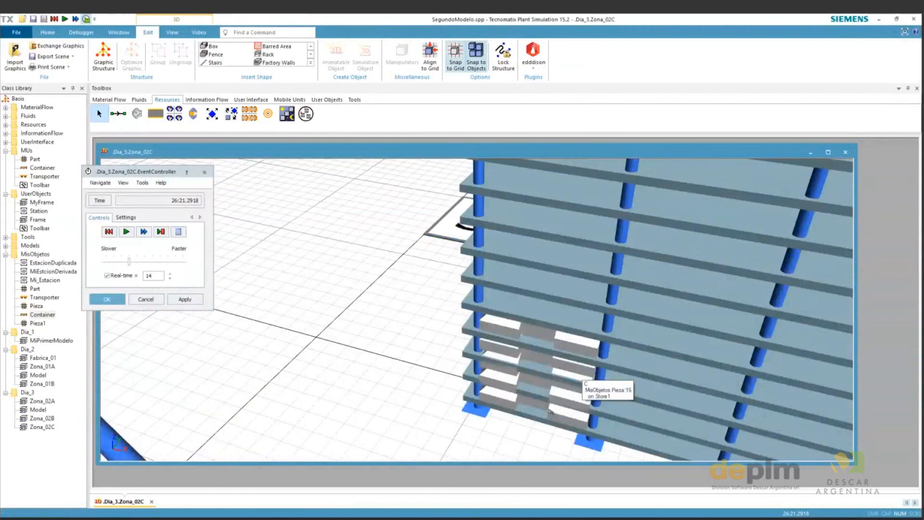
scroll(549, 411, "down", 5)
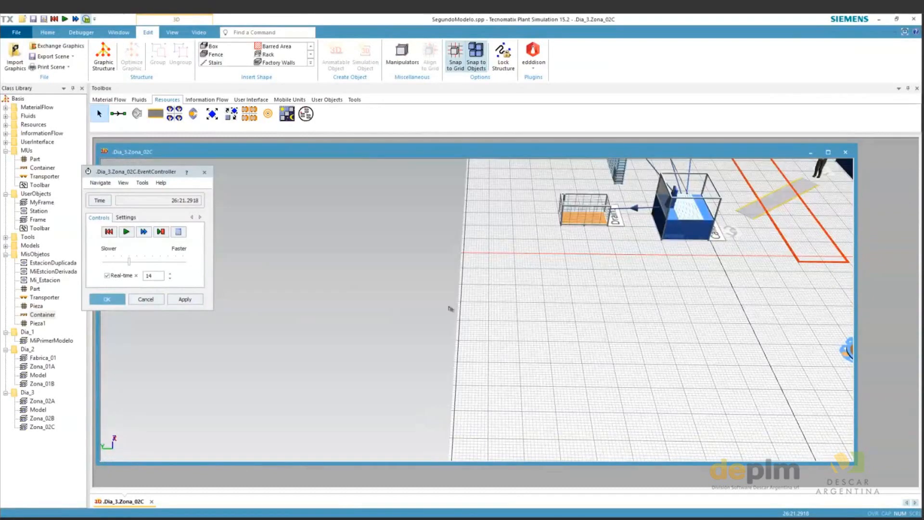
Open Drain1 and check its type-dependent and resource statistics while the simulation runs at high speed
left_click_drag(590, 266, 509, 316)
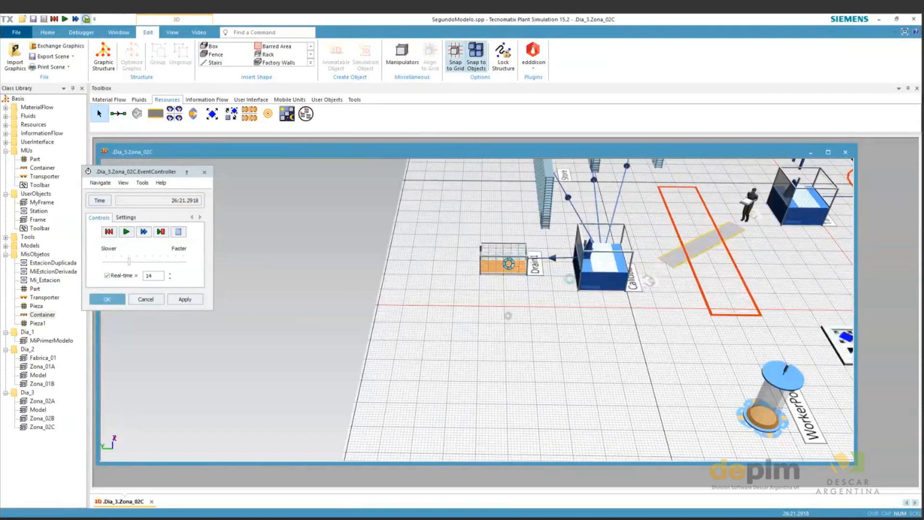
double_click(508, 263)
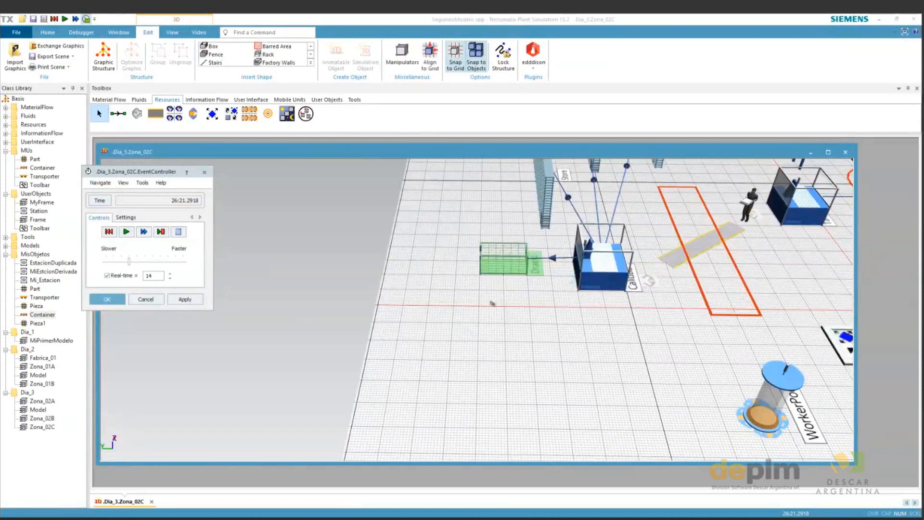
left_click(405, 255)
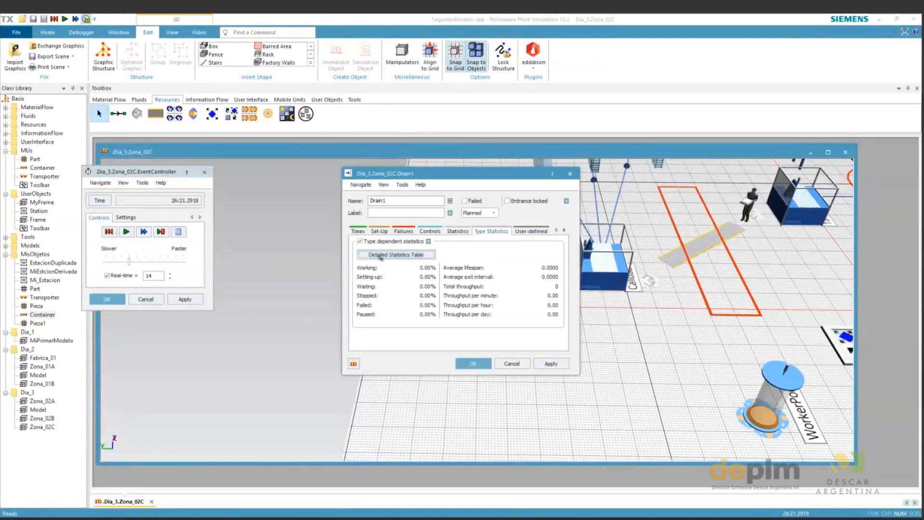
left_click(380, 255)
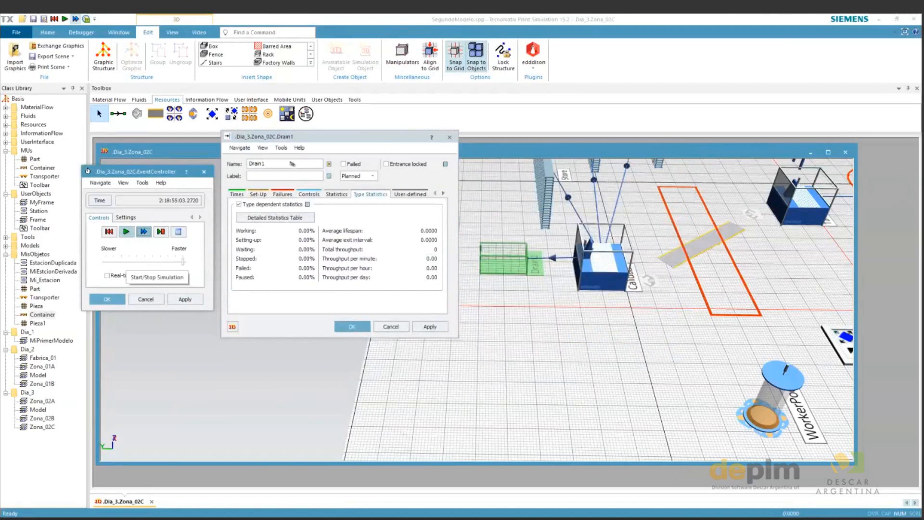
left_click(337, 194)
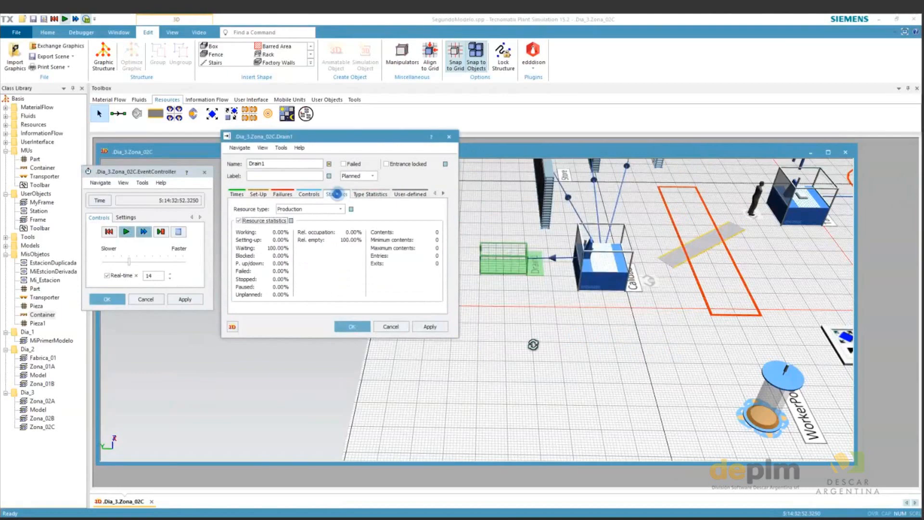
Review Calidad's exit strategy by MU attribute and its connections to the three stores
left_click_drag(533, 344, 546, 323)
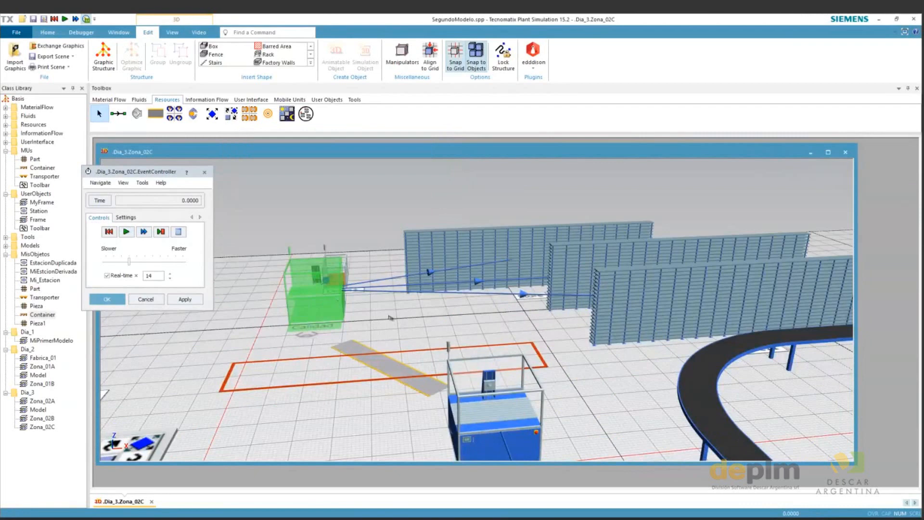
scroll(375, 334, "down", 2)
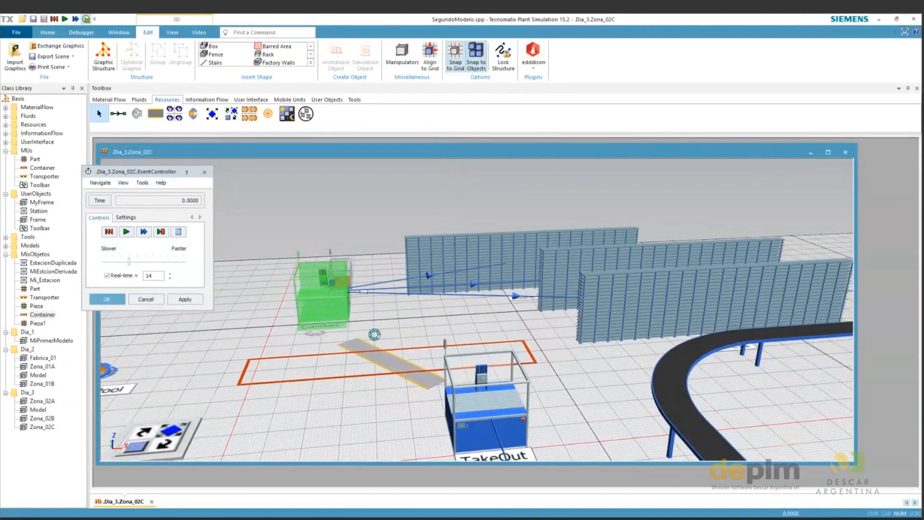
left_click_drag(375, 334, 511, 297)
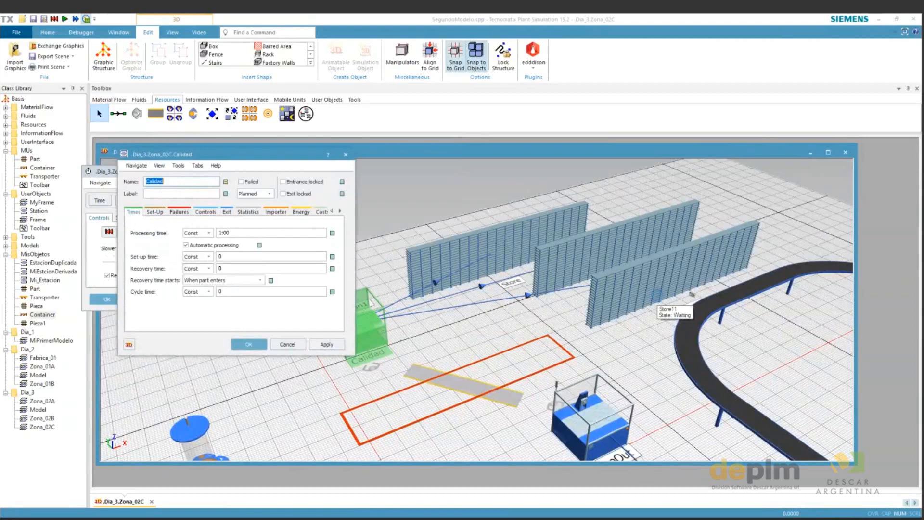
scroll(589, 348, "down", 3)
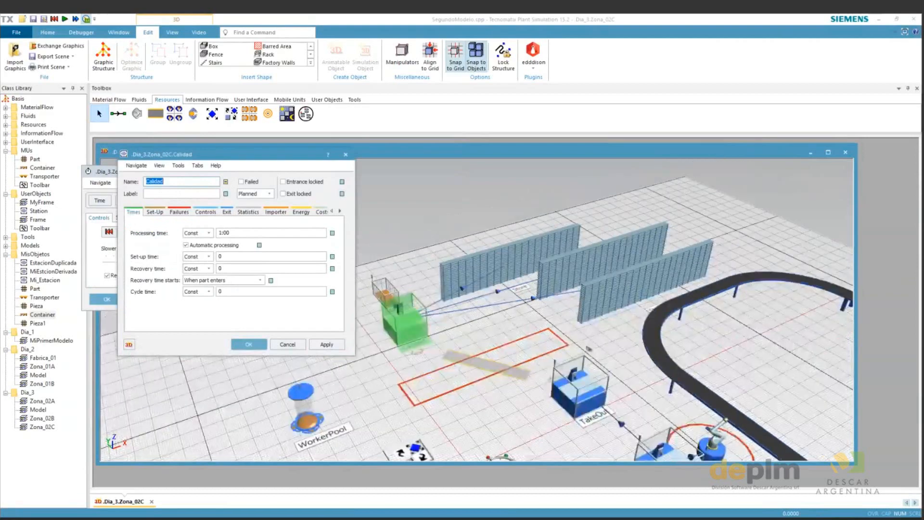
scroll(588, 348, "down", 3)
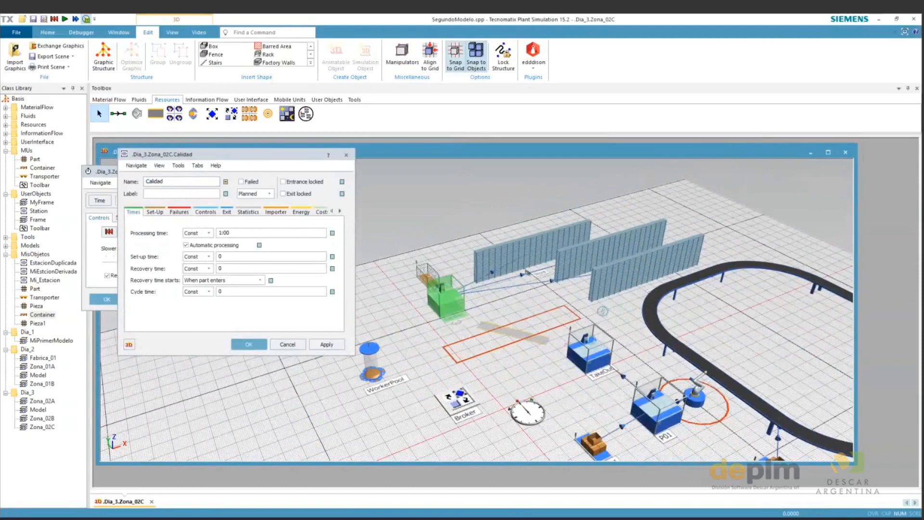
left_click_drag(602, 311, 423, 253)
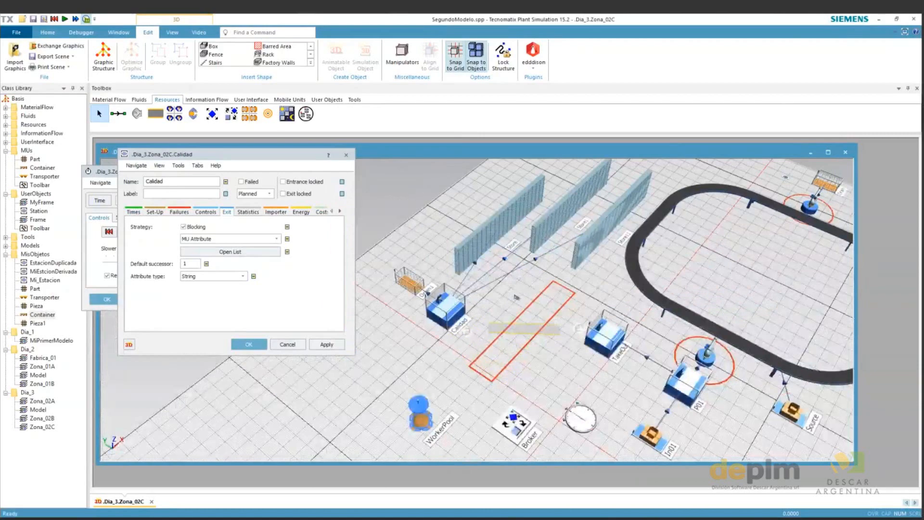
scroll(516, 296, "down", 2)
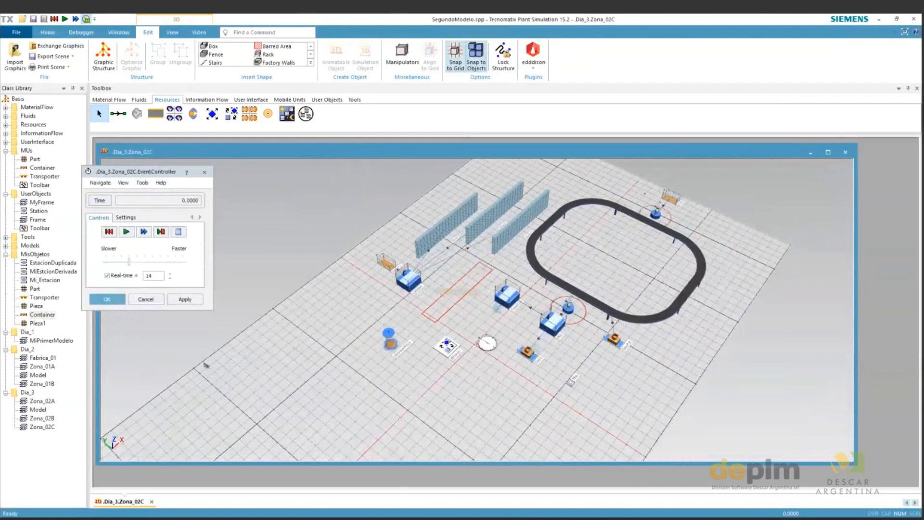
Duplicate the frame Zona_02C and insert an Interface near P01 in the copy, in place of In01
left_click_drag(206, 366, 205, 365)
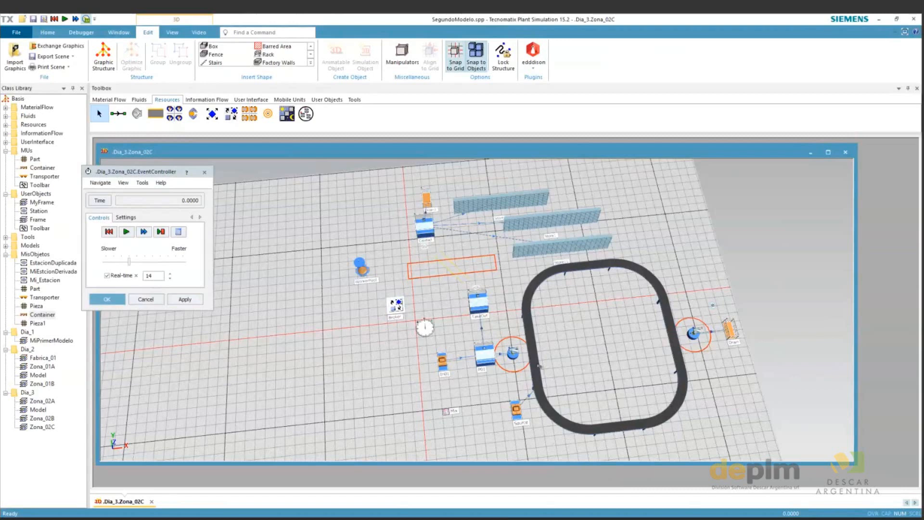
scroll(539, 366, "down", 2)
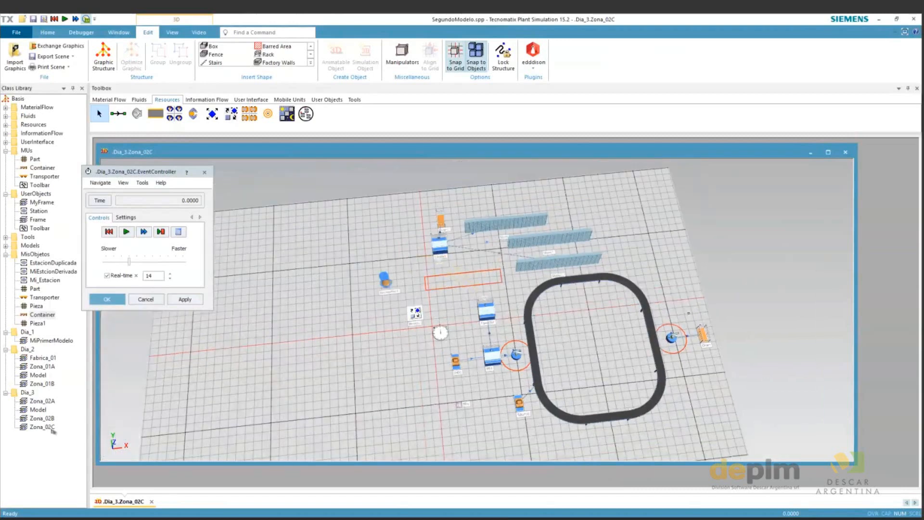
right_click(52, 430)
left_click(76, 267)
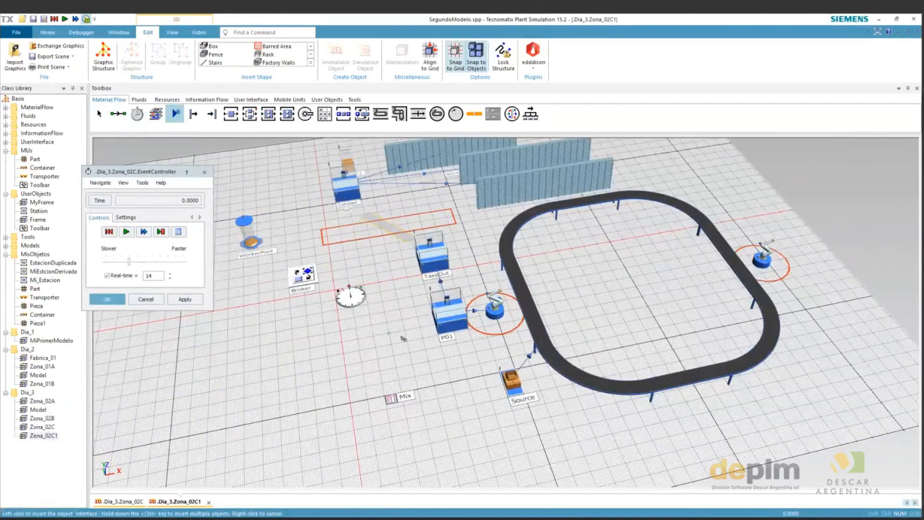
left_click(402, 337)
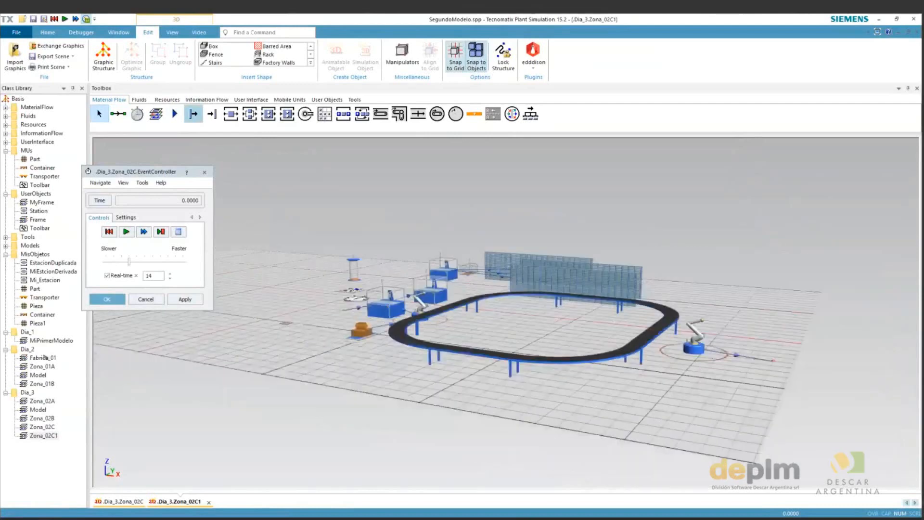
Duplicate Fabrica_01 from the Dia_2 folder and move the copy into the Dia_3 folder
right_click(42, 357)
left_click(67, 196)
left_click_drag(44, 394, 34, 408)
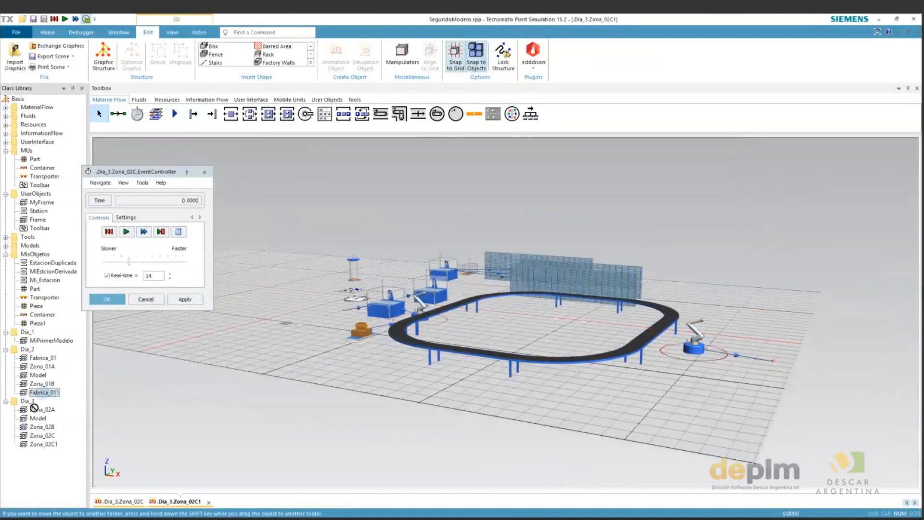
left_click_drag(34, 408, 30, 400)
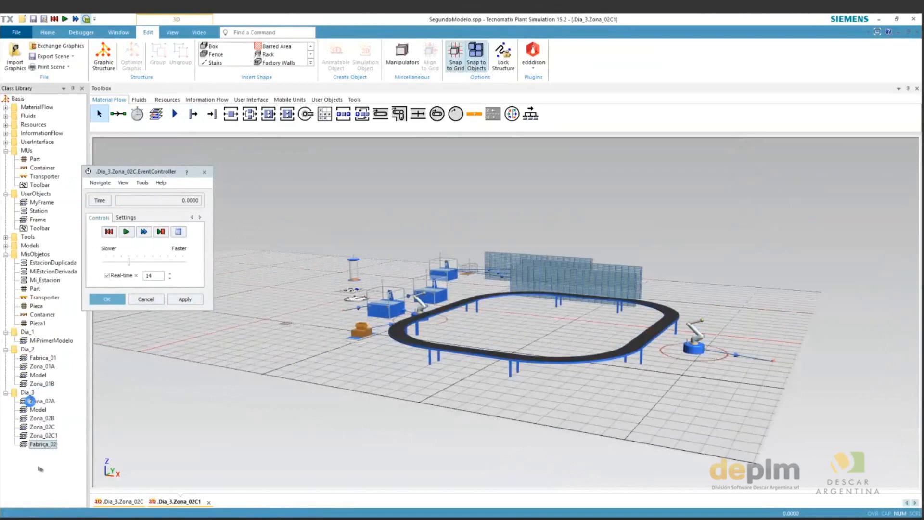
Rename the copied factory frame as Fabrica_02 and open it
double_click(39, 444)
left_click(27, 467)
double_click(23, 444)
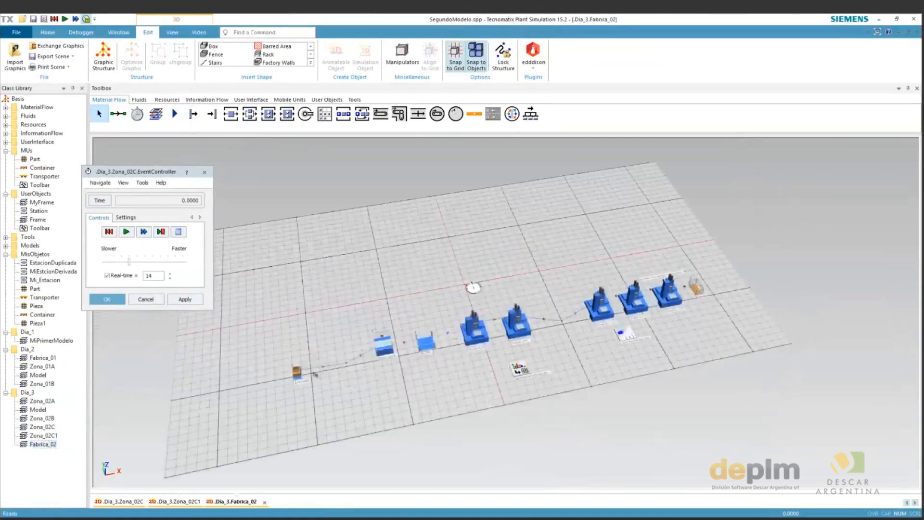
Shift the source, EstacionA, Buffer, EstacionB, EstacionC and BottleneckAnalyzer away from the downstream stations, and delete Estacion_02
left_click(475, 336)
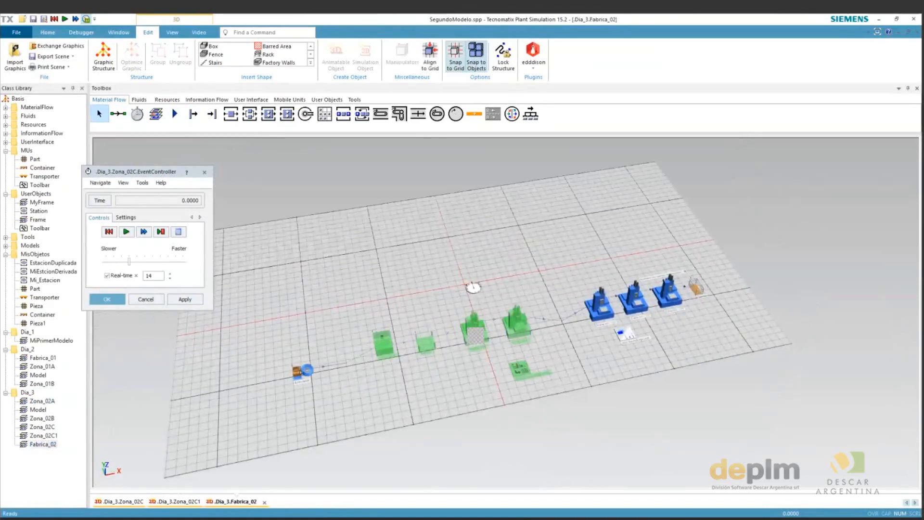
left_click(297, 371, "ctrl")
left_click_drag(388, 343, 294, 371)
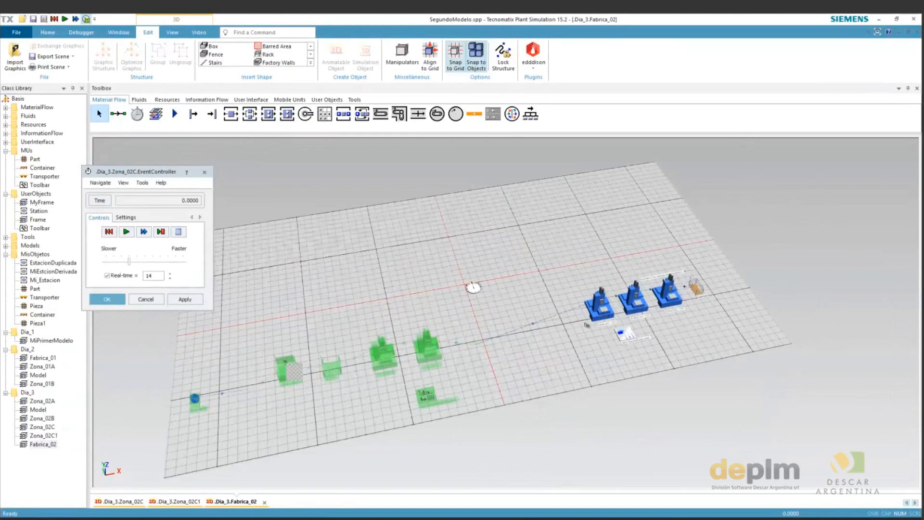
key("Delete")
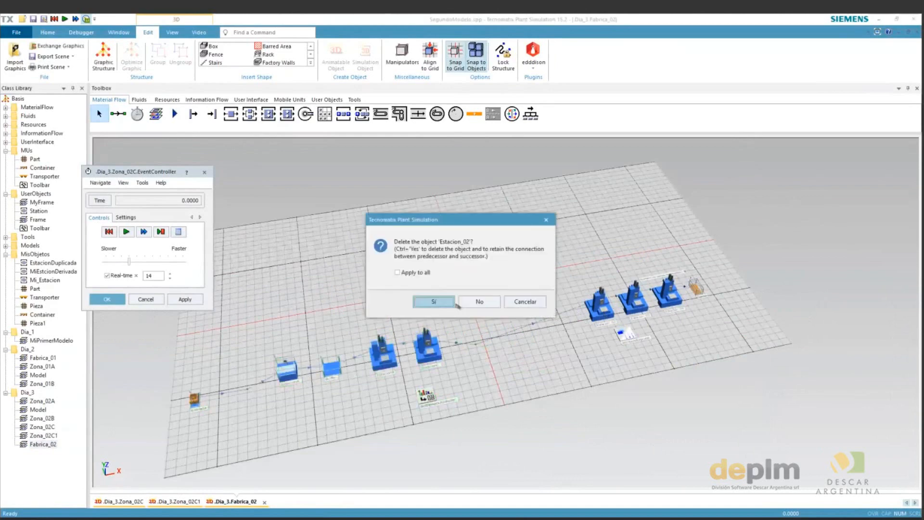
left_click(454, 303)
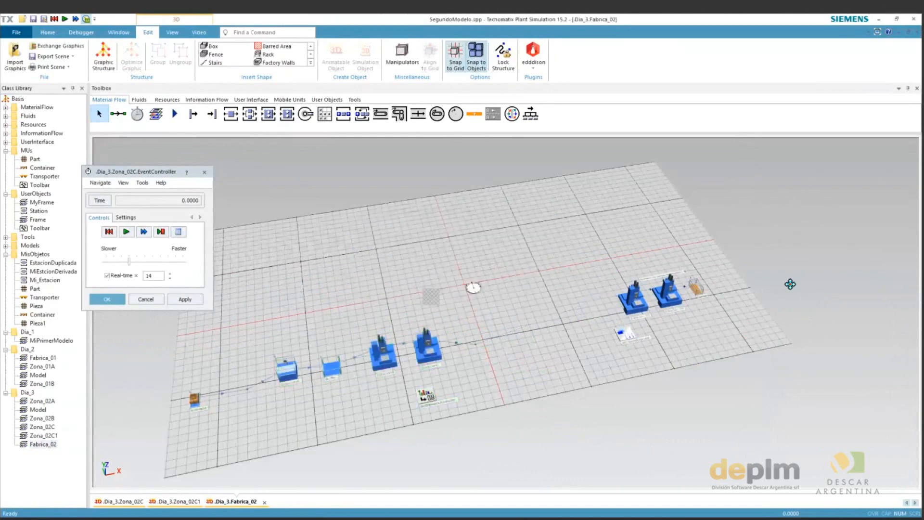
Rename the frame Zona_02C1 as Zona_02
left_click(39, 435)
left_click(39, 435)
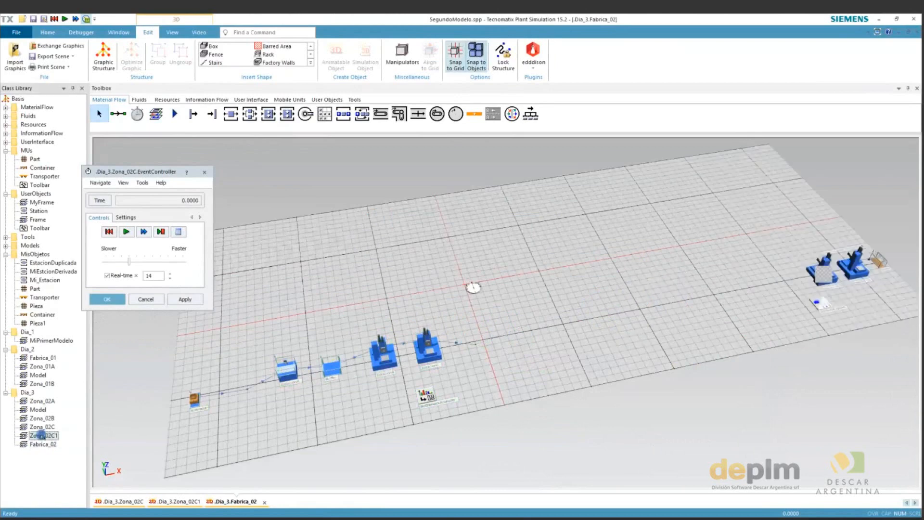
left_click_drag(52, 435, 75, 435)
key("BackSpace")
key("Return")
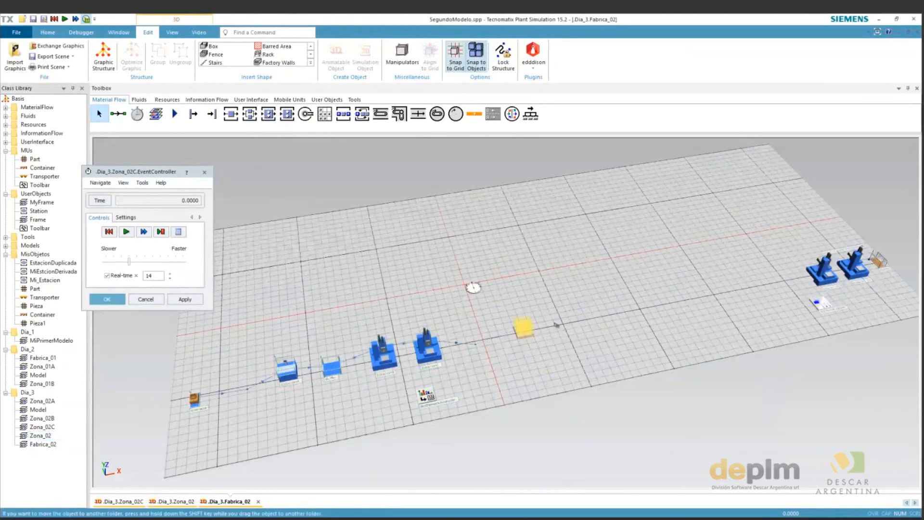
Insert Zona_02 as a subframe in Fabrica_02, in the gap after EstacionC
left_click_drag(40, 436, 517, 300)
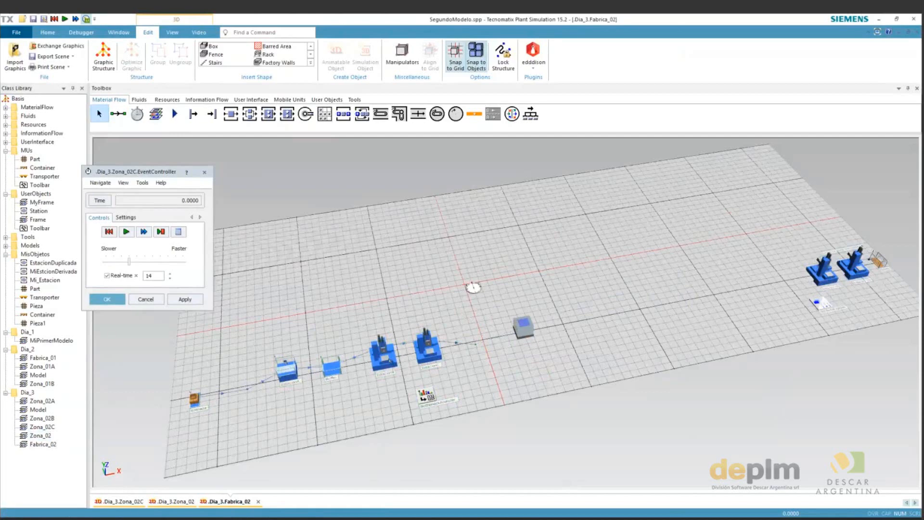
left_click(390, 360)
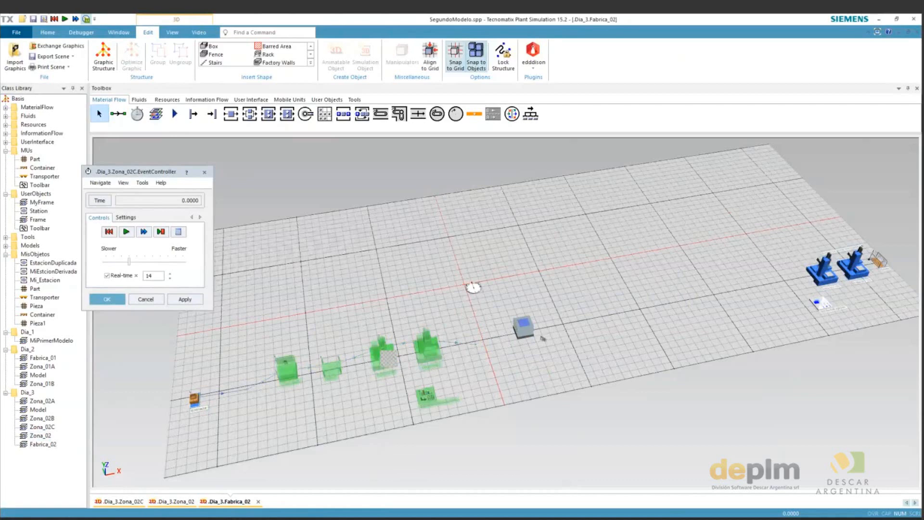
left_click(542, 338)
scroll(542, 338, "up", 2)
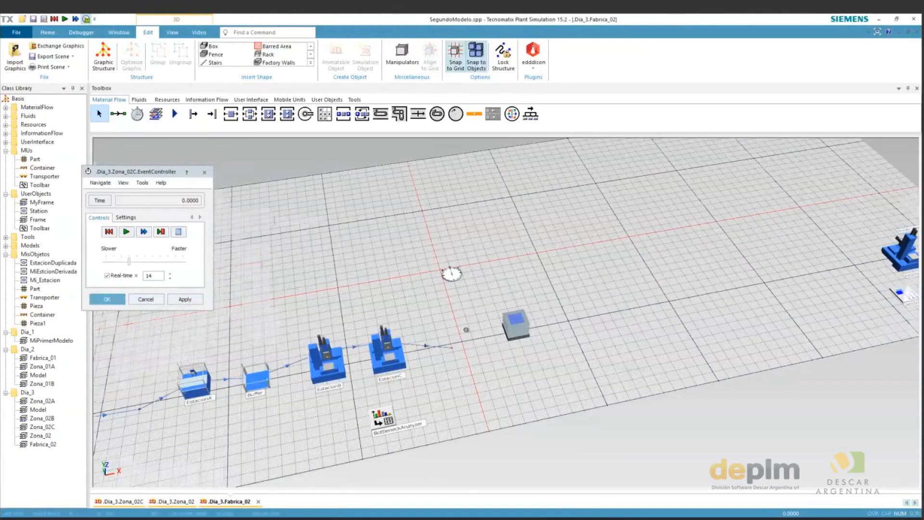
scroll(466, 330, "up", 3)
scroll(466, 329, "down", 3)
left_click_drag(466, 330, 368, 355)
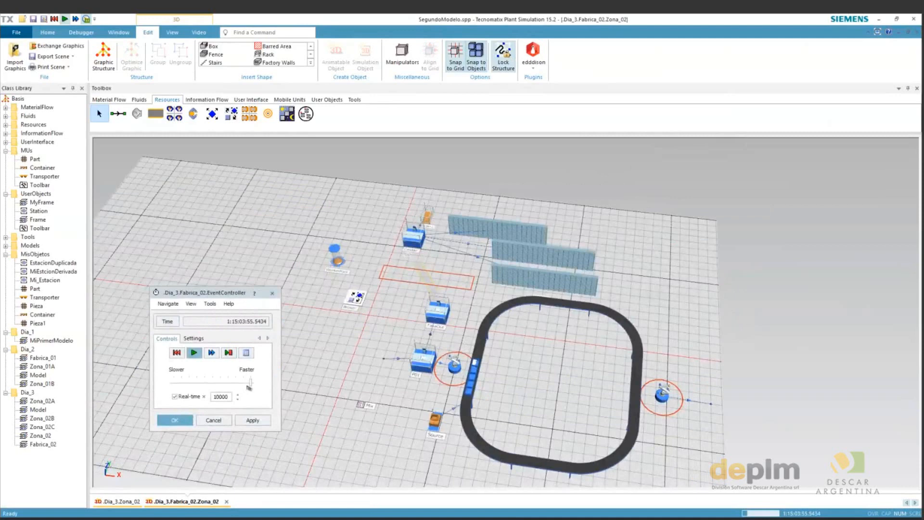
Watch the part flow around P01 in the Zona_02 subframe with the simulation running at real-time factor 10000
scroll(455, 370, "up", 2)
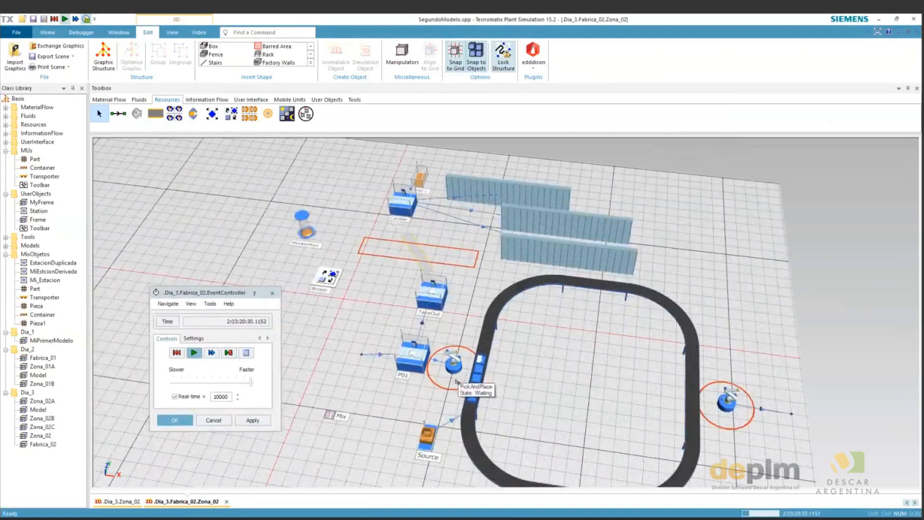
scroll(456, 381, "up", 2)
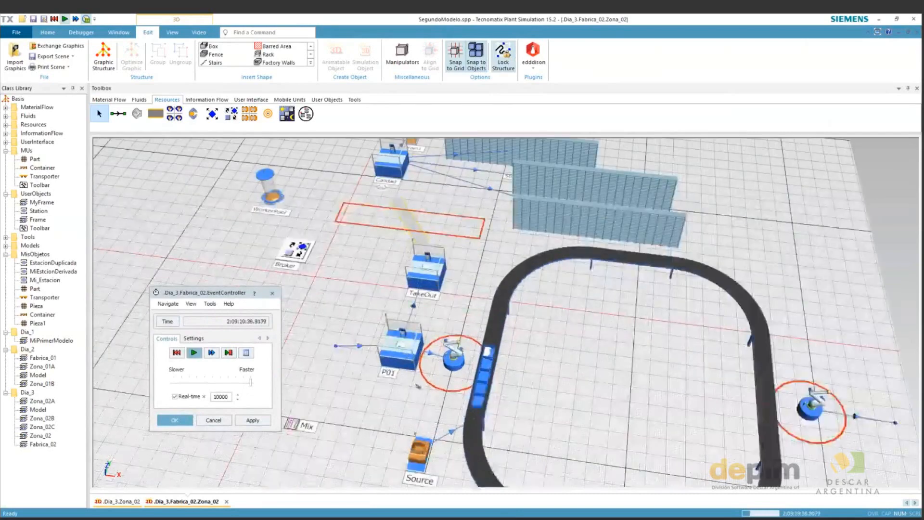